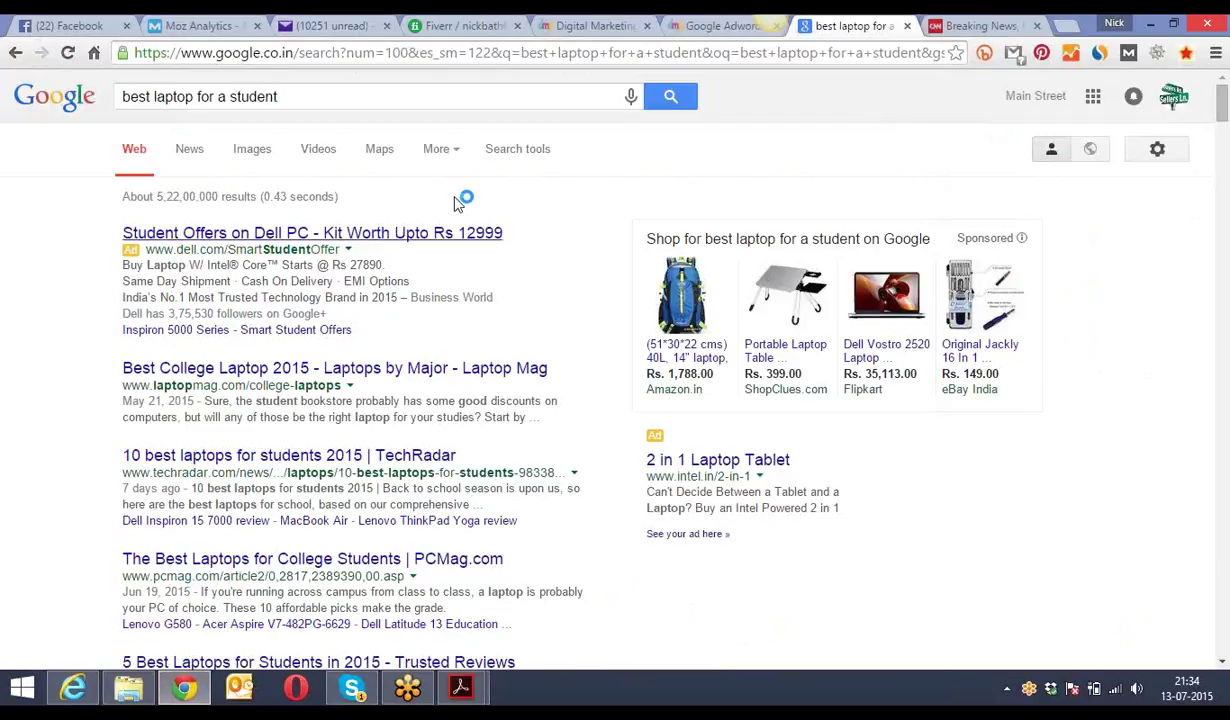
# - Load the consultant's portfolio website by entering its address in the address bar
pyautogui.click(490, 58)
pyautogui.write('nick')
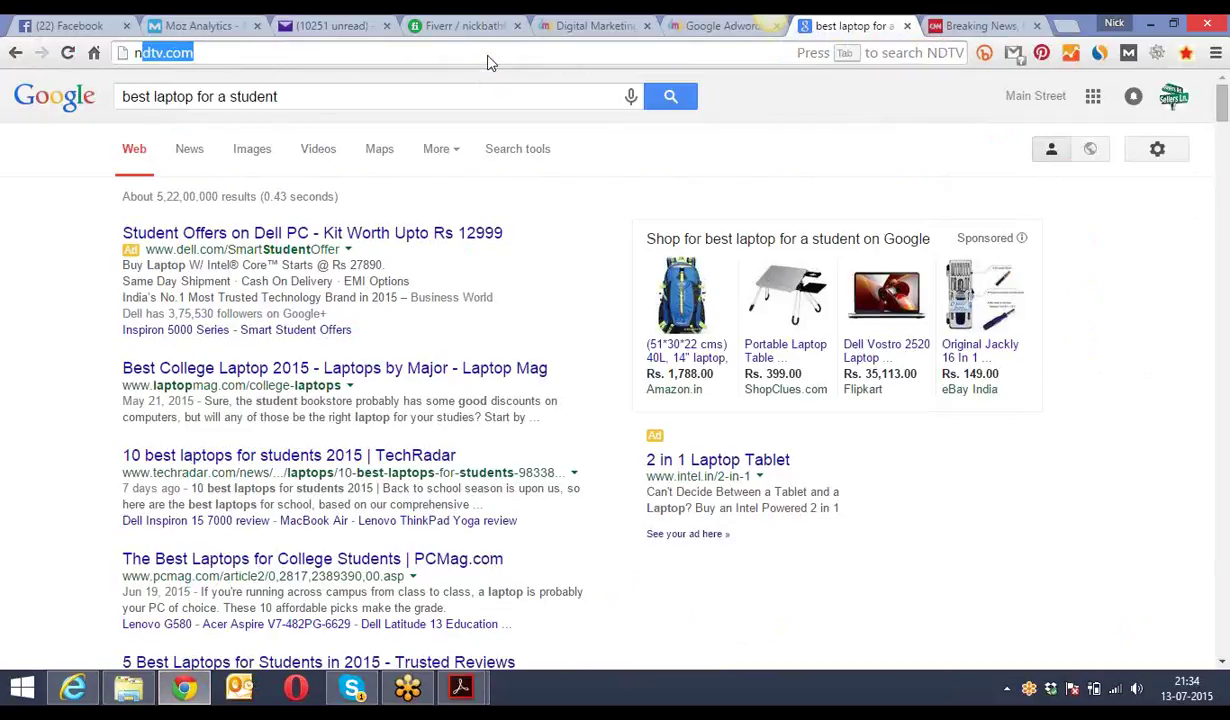
pyautogui.press('BackSpace')
pyautogui.write('bathla.i')
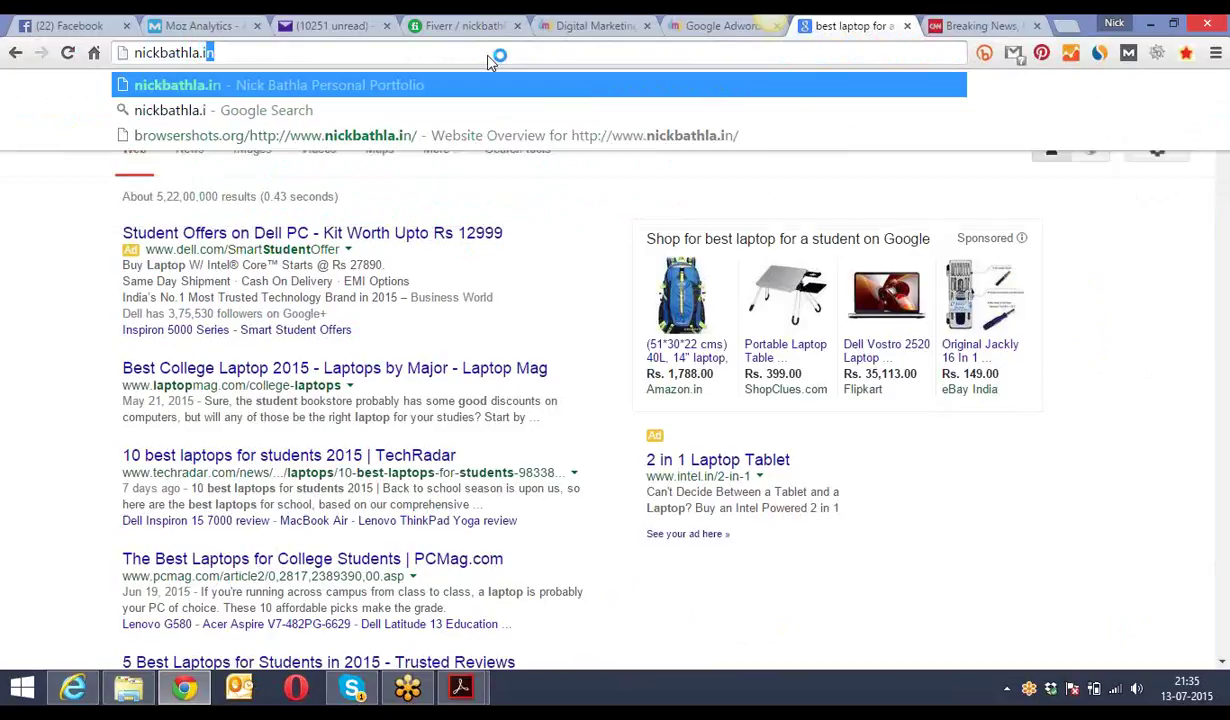
pyautogui.press('Return')
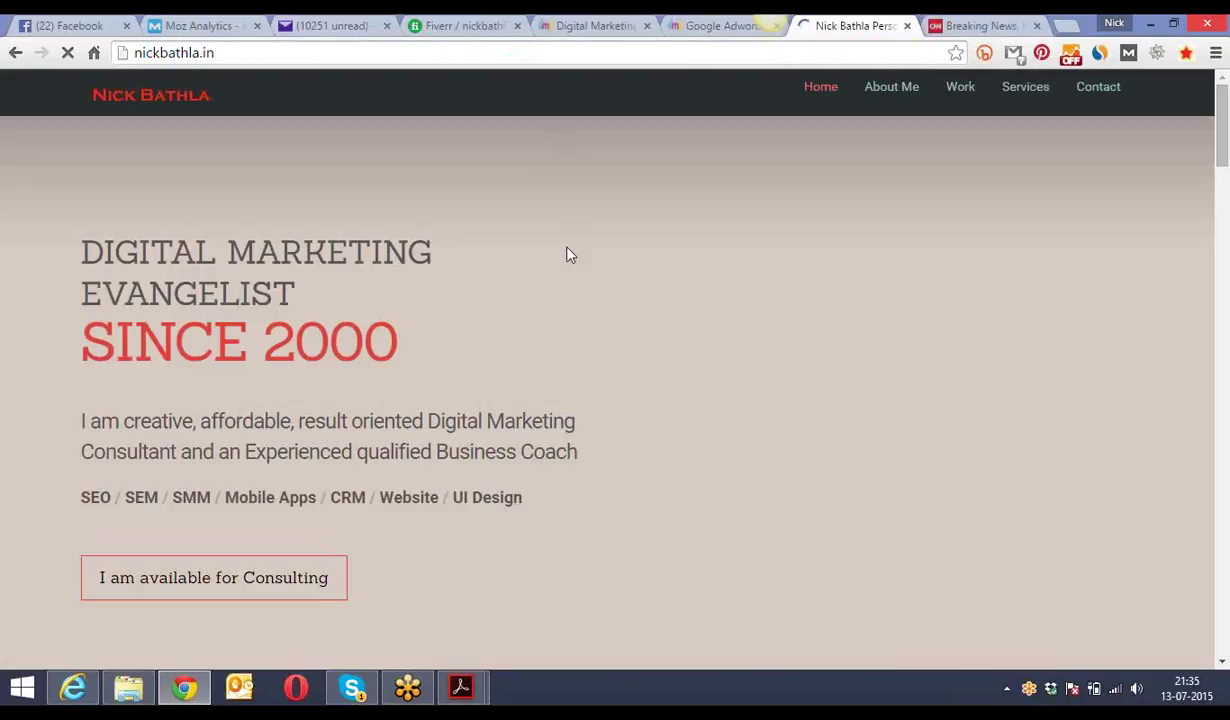
# - Scroll through the portfolio's About, Work, Services and Contact sections
pyautogui.scroll(-3, 566, 254)
pyautogui.scroll(3, 566, 254)
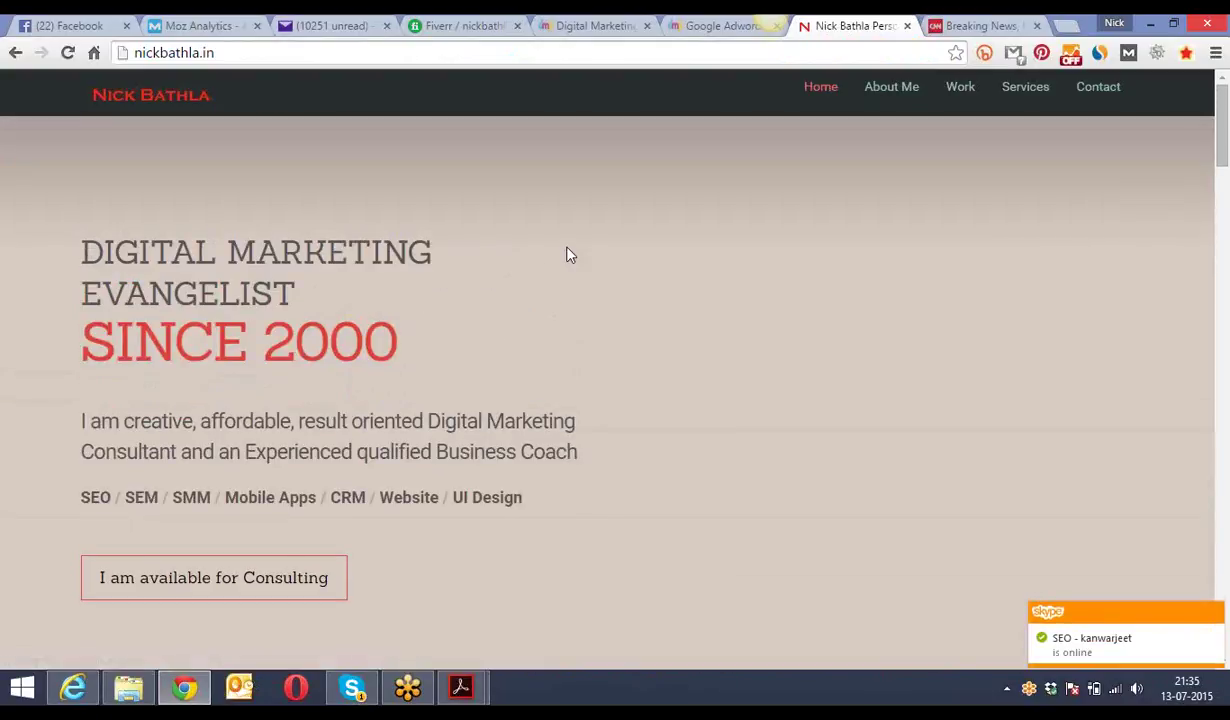
pyautogui.scroll(-6, 566, 254)
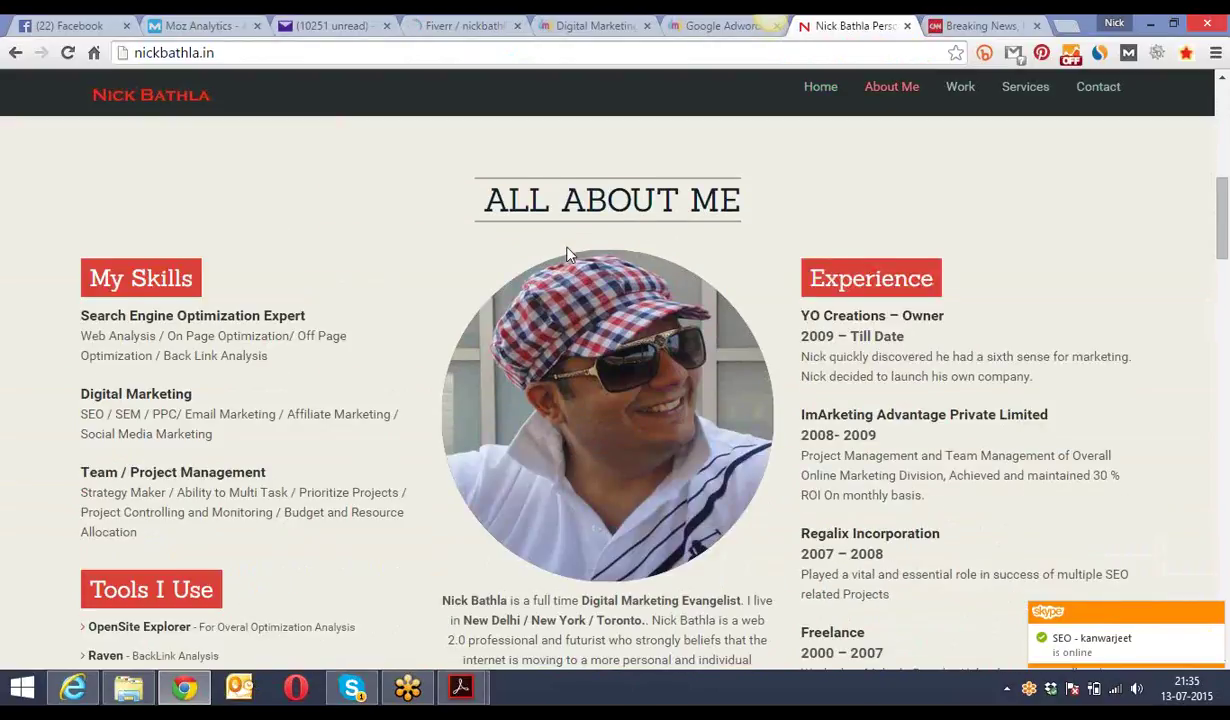
pyautogui.scroll(-1, 566, 254)
pyautogui.scroll(-1, 566, 254)
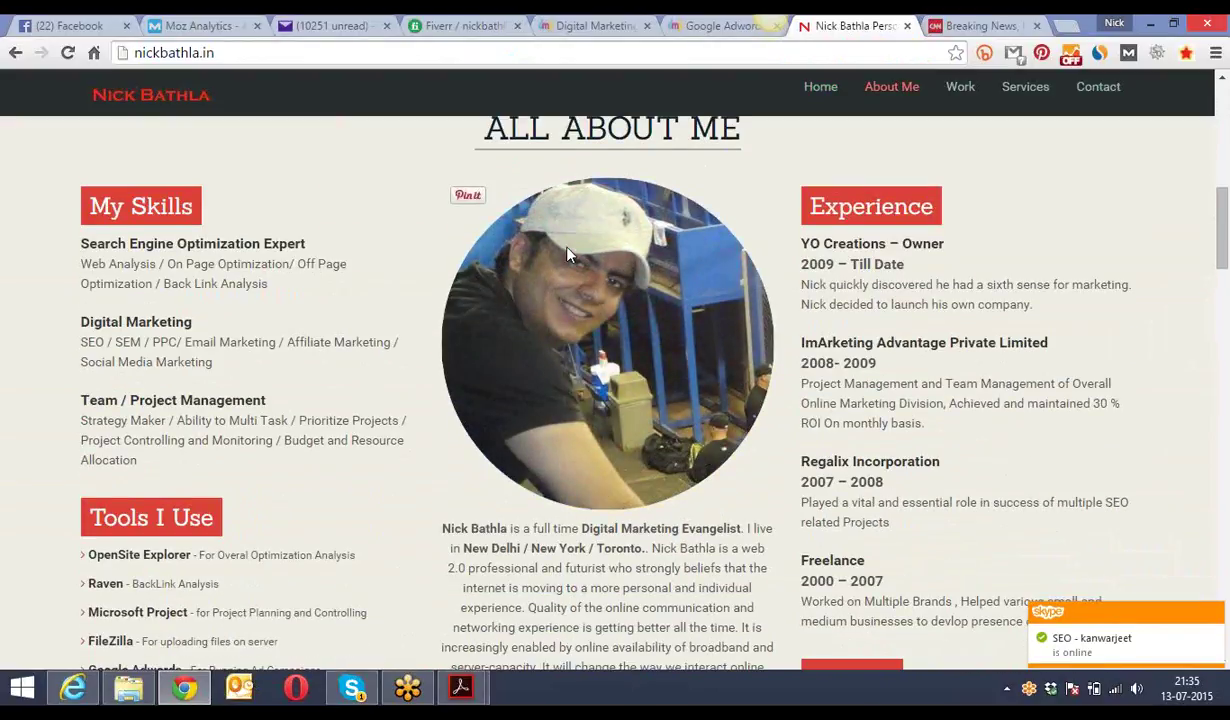
pyautogui.scroll(-1, 566, 254)
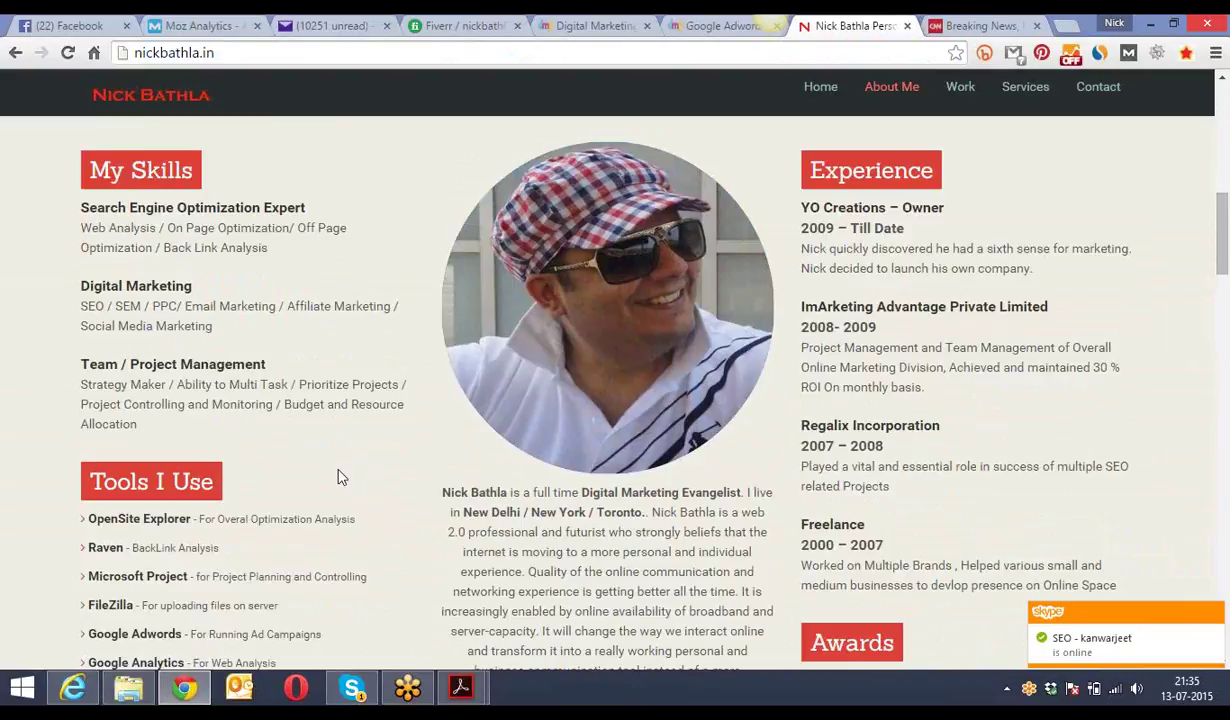
pyautogui.scroll(-5, 338, 477)
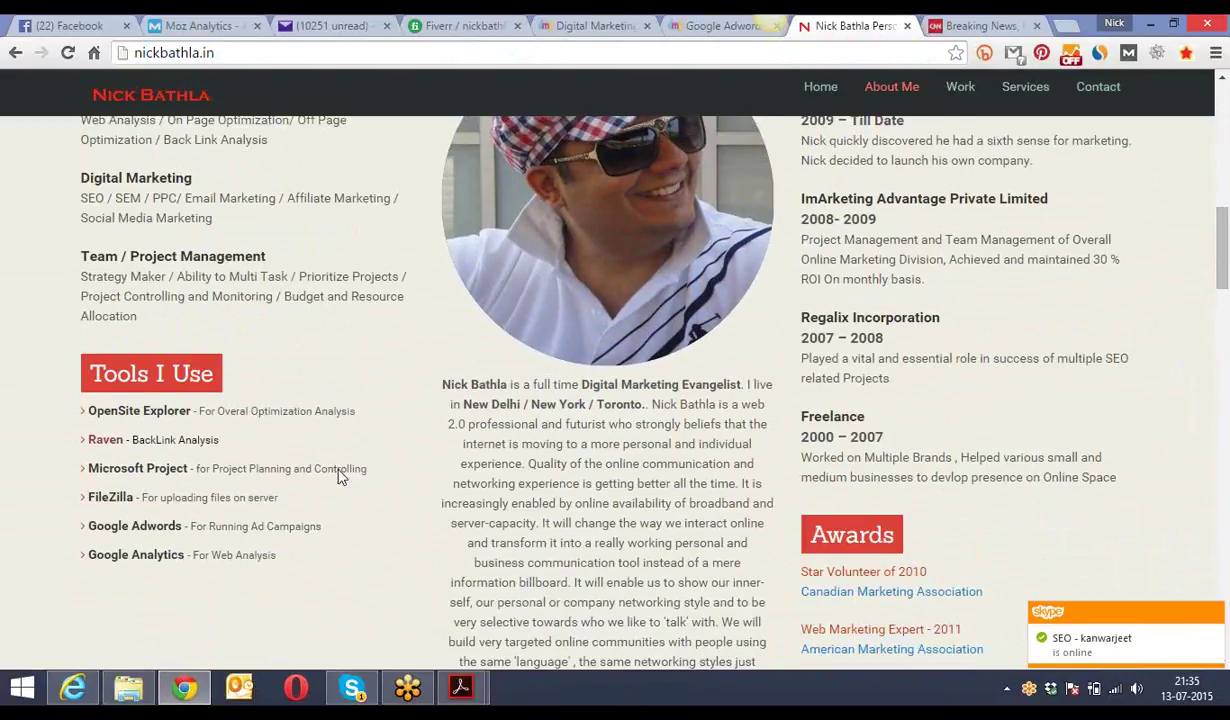
pyautogui.scroll(-4, 338, 477)
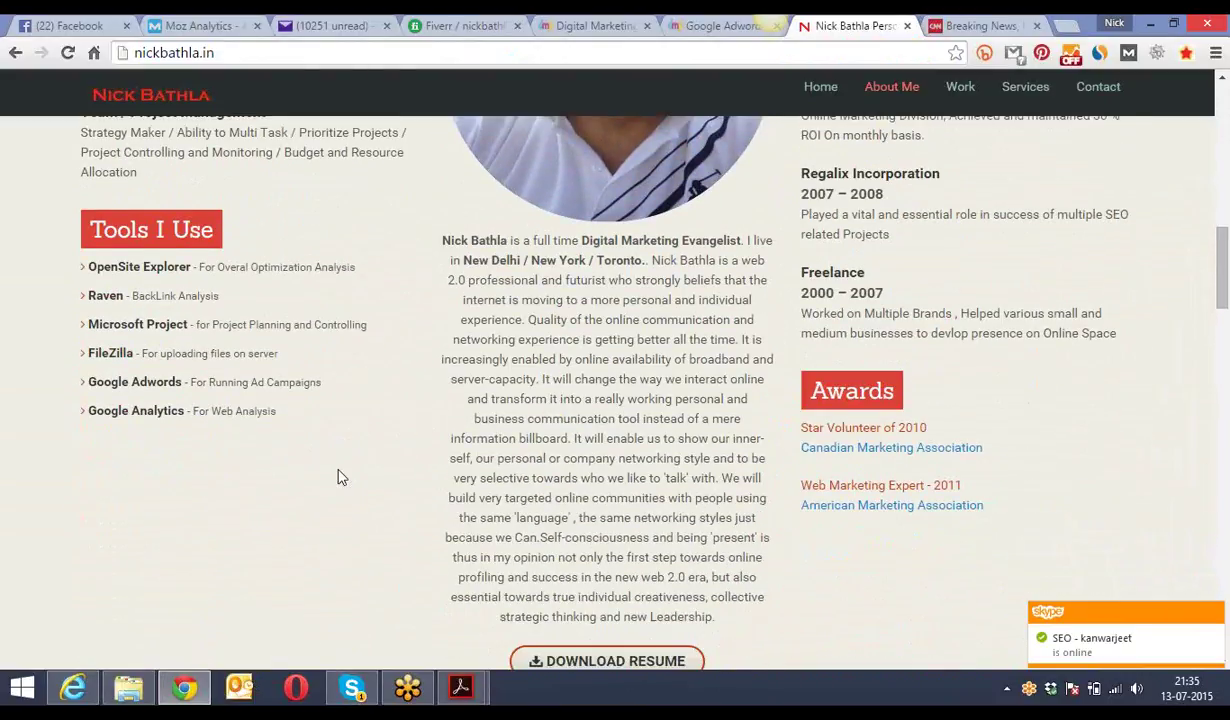
pyautogui.scroll(-8, 338, 477)
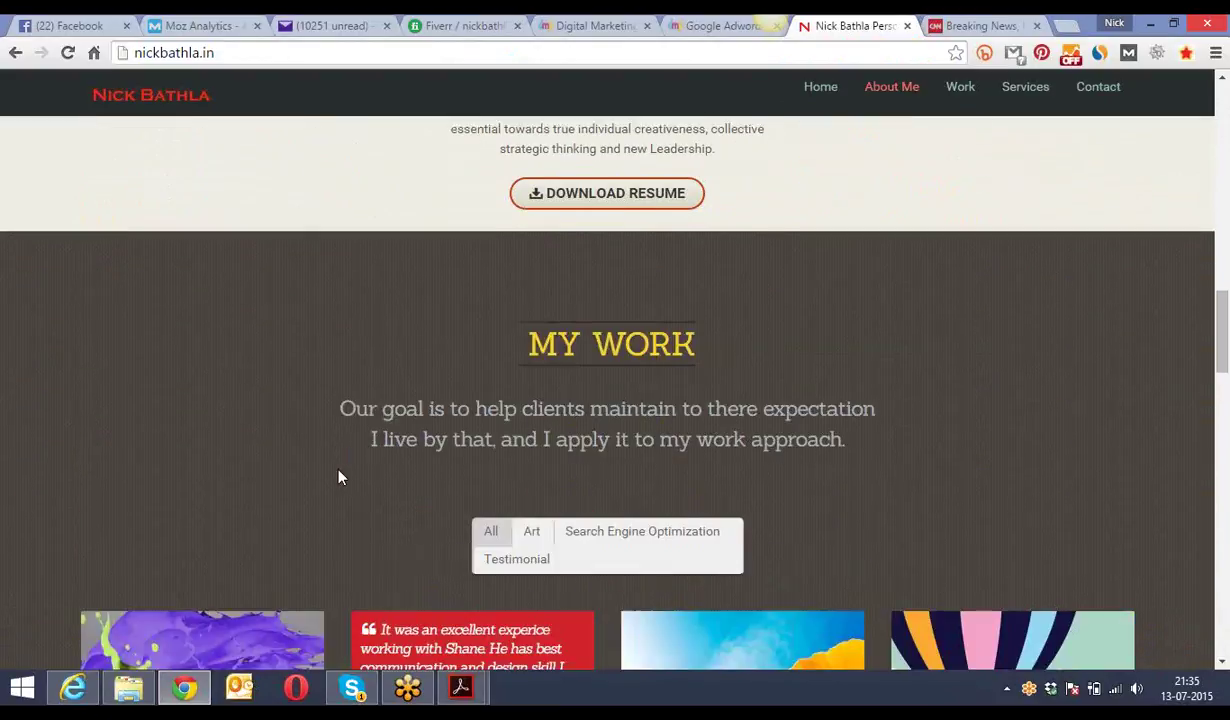
pyautogui.scroll(3, 338, 477)
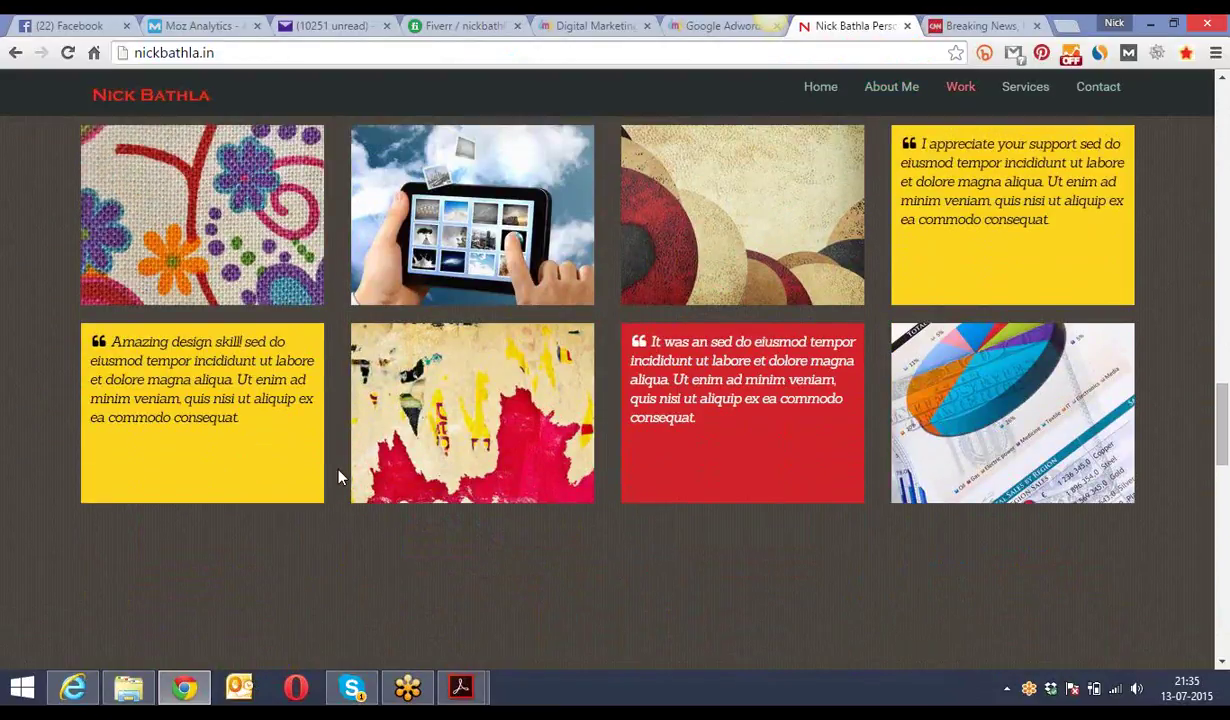
pyautogui.scroll(2, 338, 477)
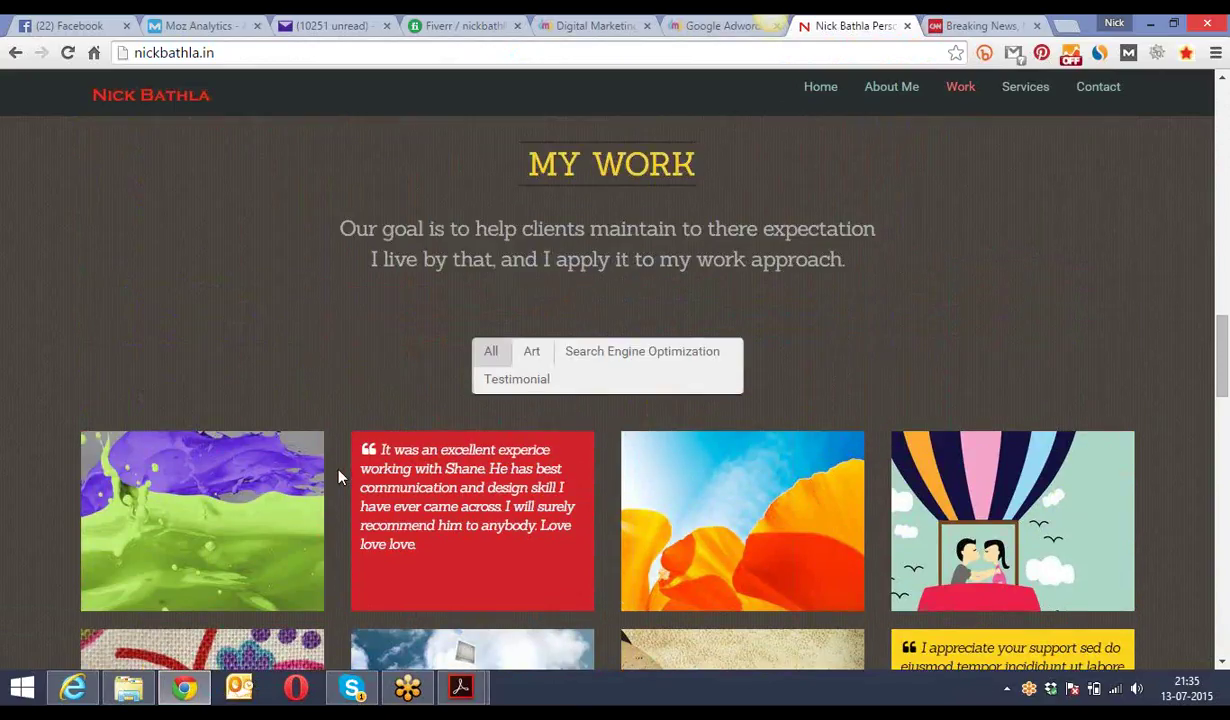
pyautogui.scroll(-10, 338, 477)
pyautogui.scroll(-3, 338, 477)
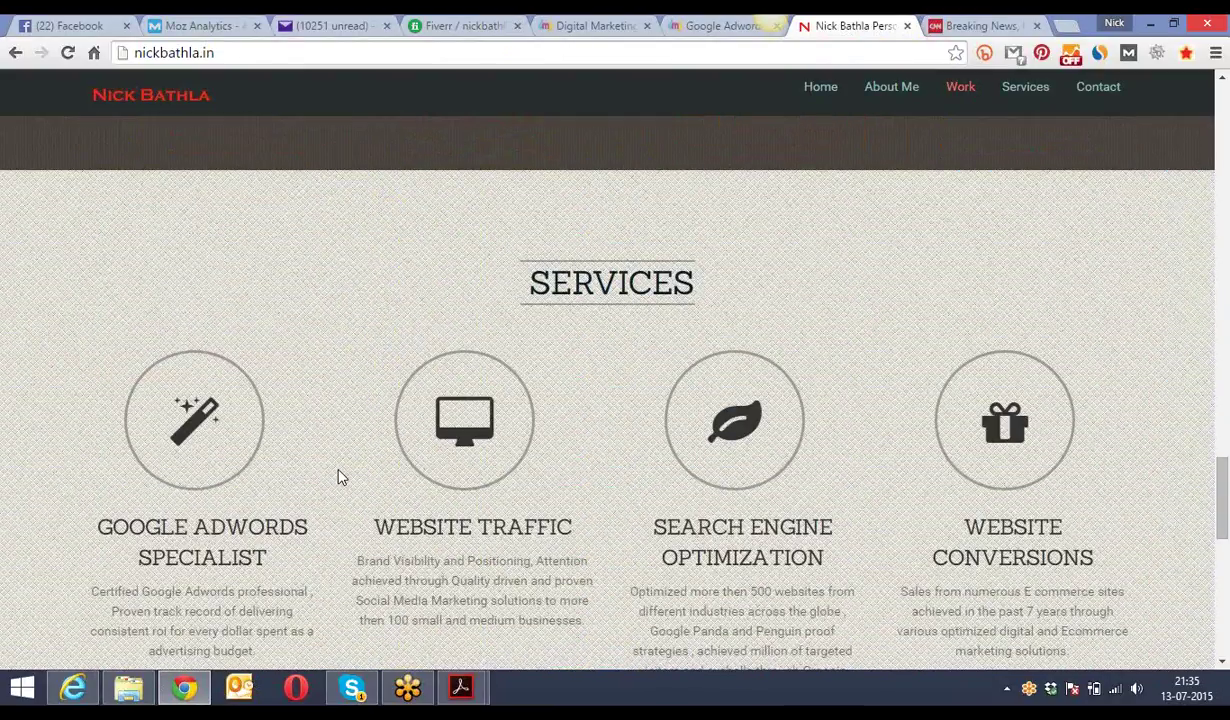
pyautogui.scroll(-6, 338, 477)
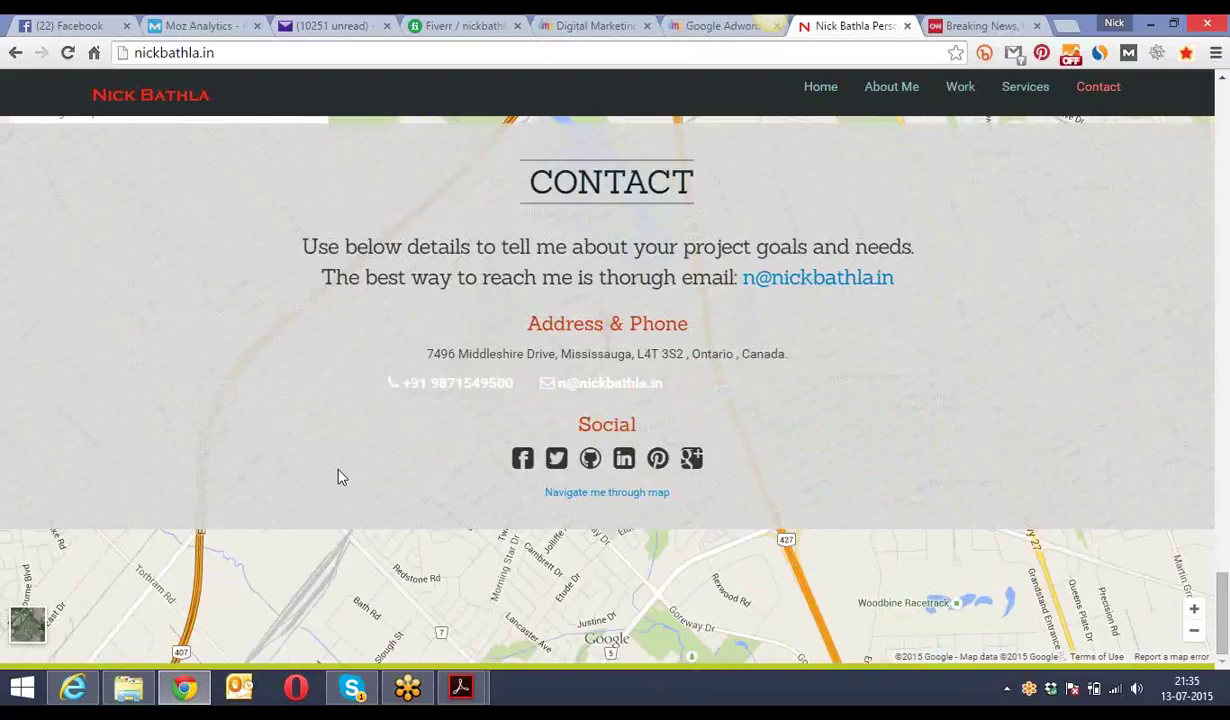
pyautogui.scroll(4, 338, 477)
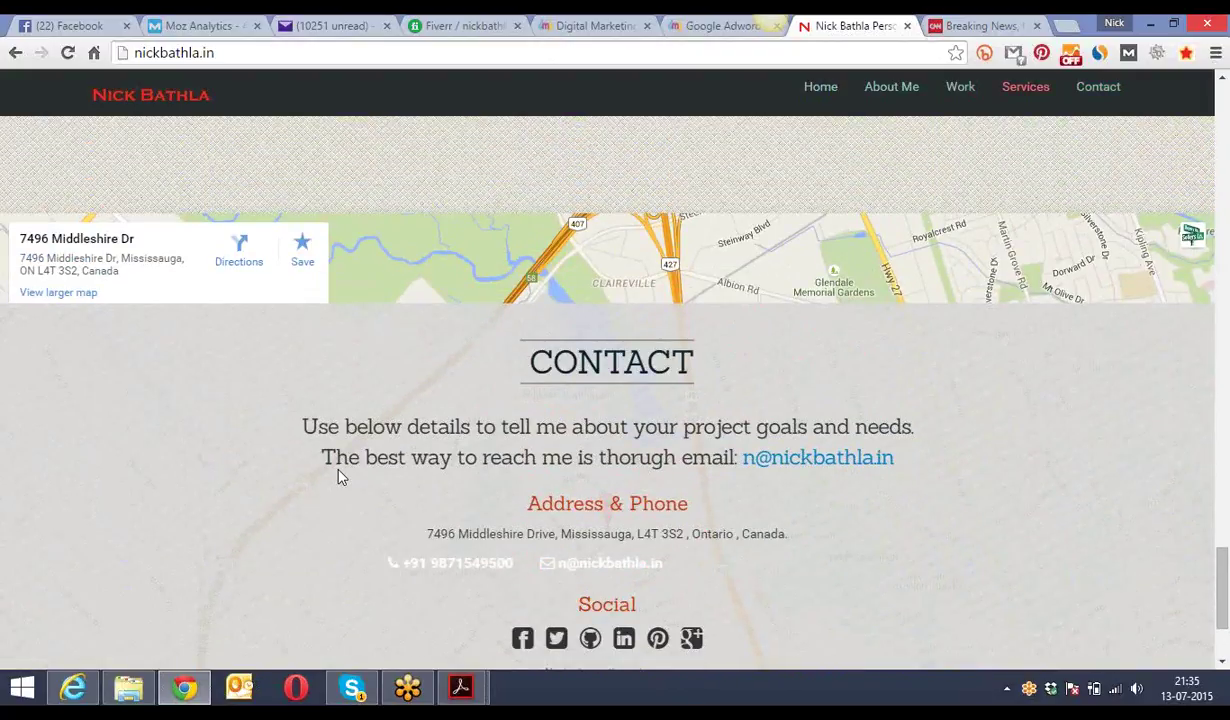
pyautogui.scroll(1, 338, 477)
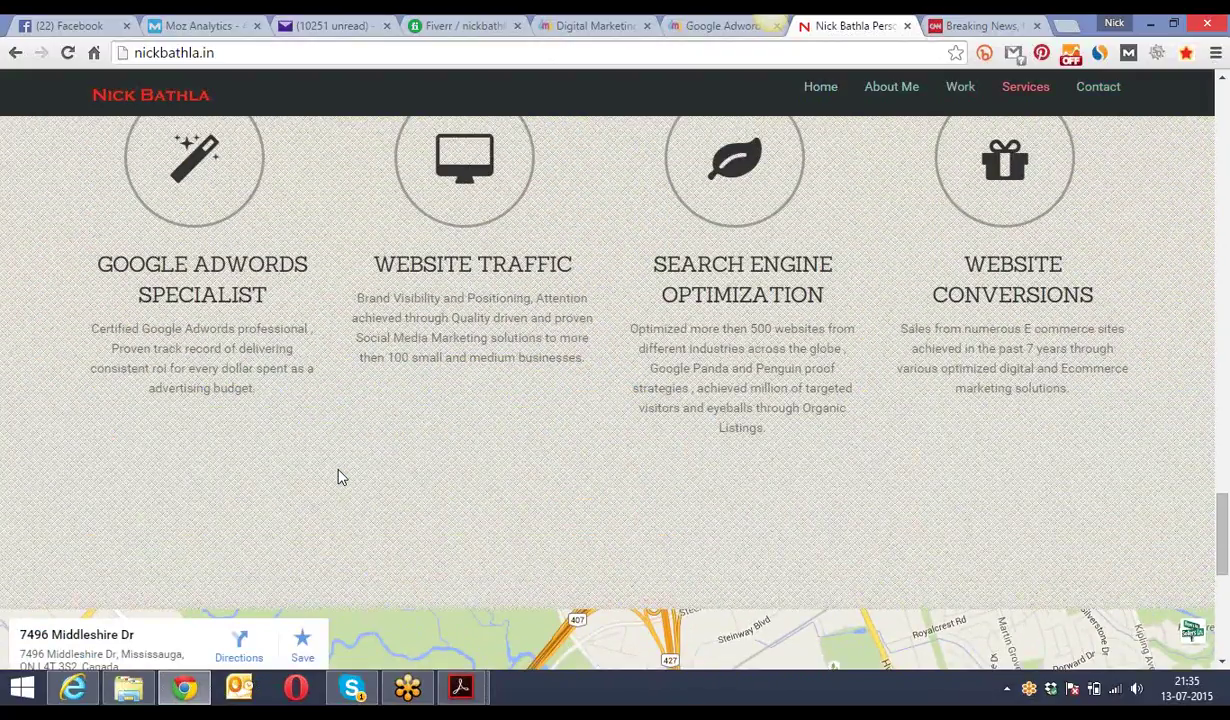
pyautogui.hotkey('alt', 'Tab')
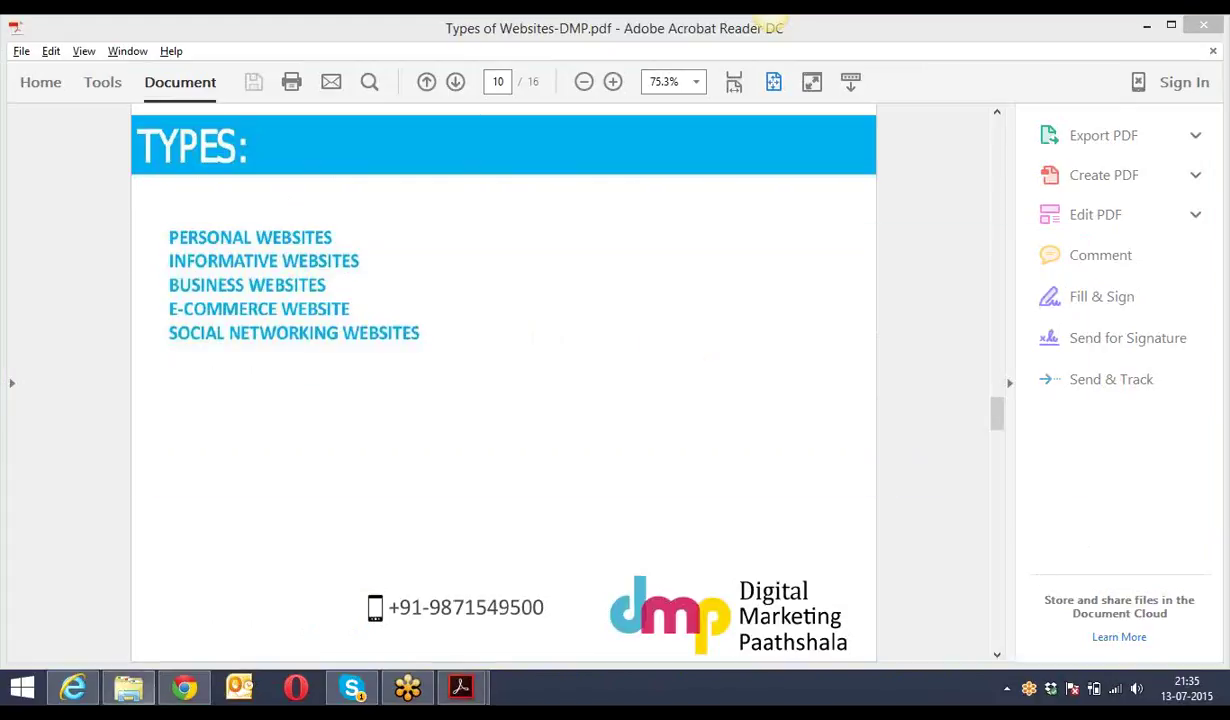
# - Set the Acrobat PDF aside and bring Chrome's portfolio page back to the front
pyautogui.click(128, 688)
pyautogui.click(184, 688)
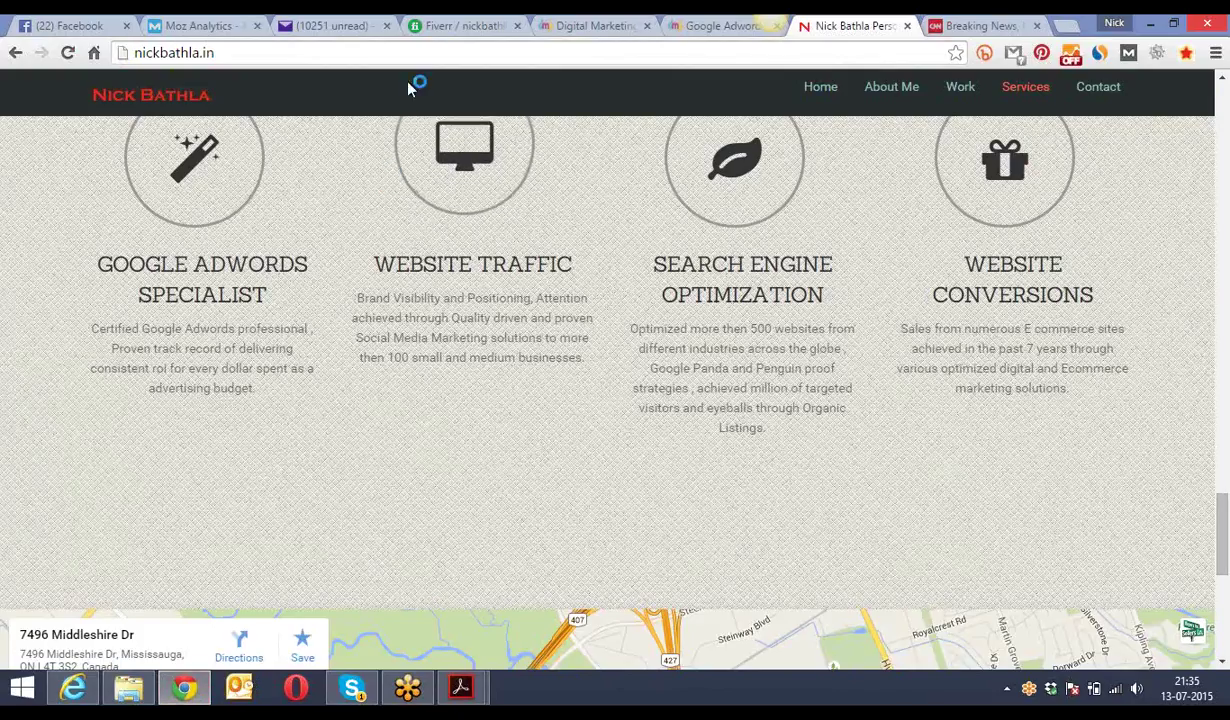
pyautogui.click(425, 55)
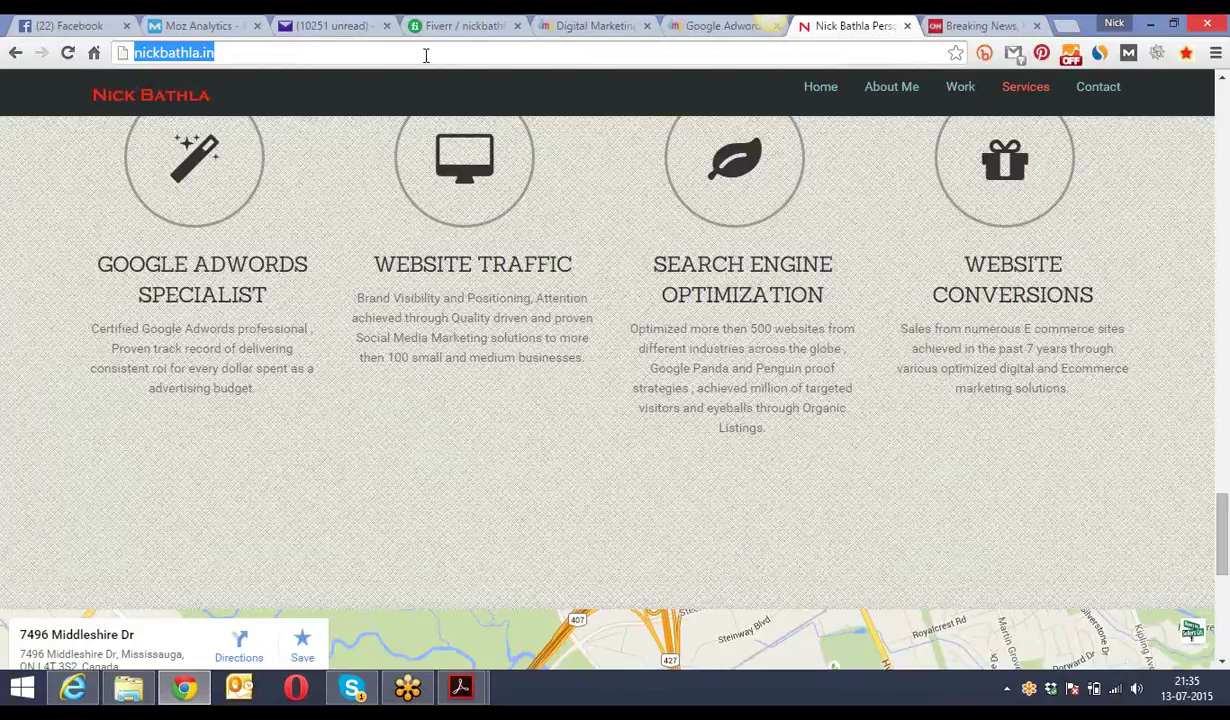
pyautogui.hotkey('alt', 'Tab')
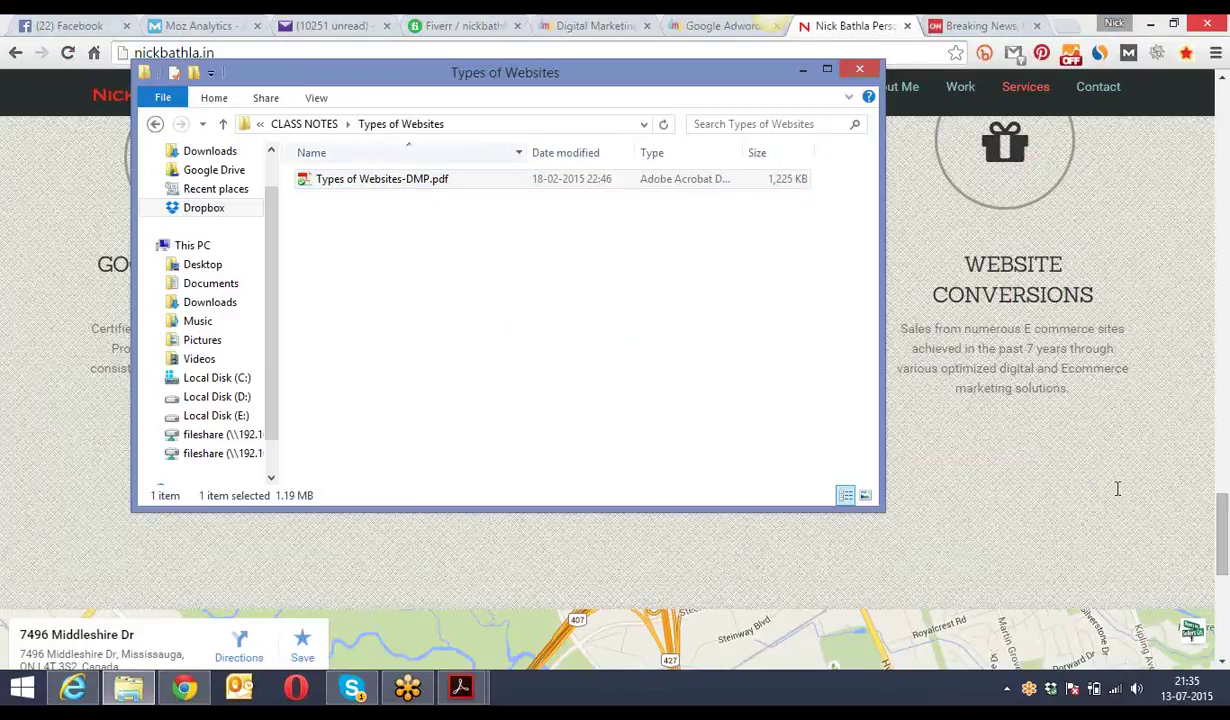
pyautogui.hotkey('alt', 'Tab')
pyautogui.click(1099, 537)
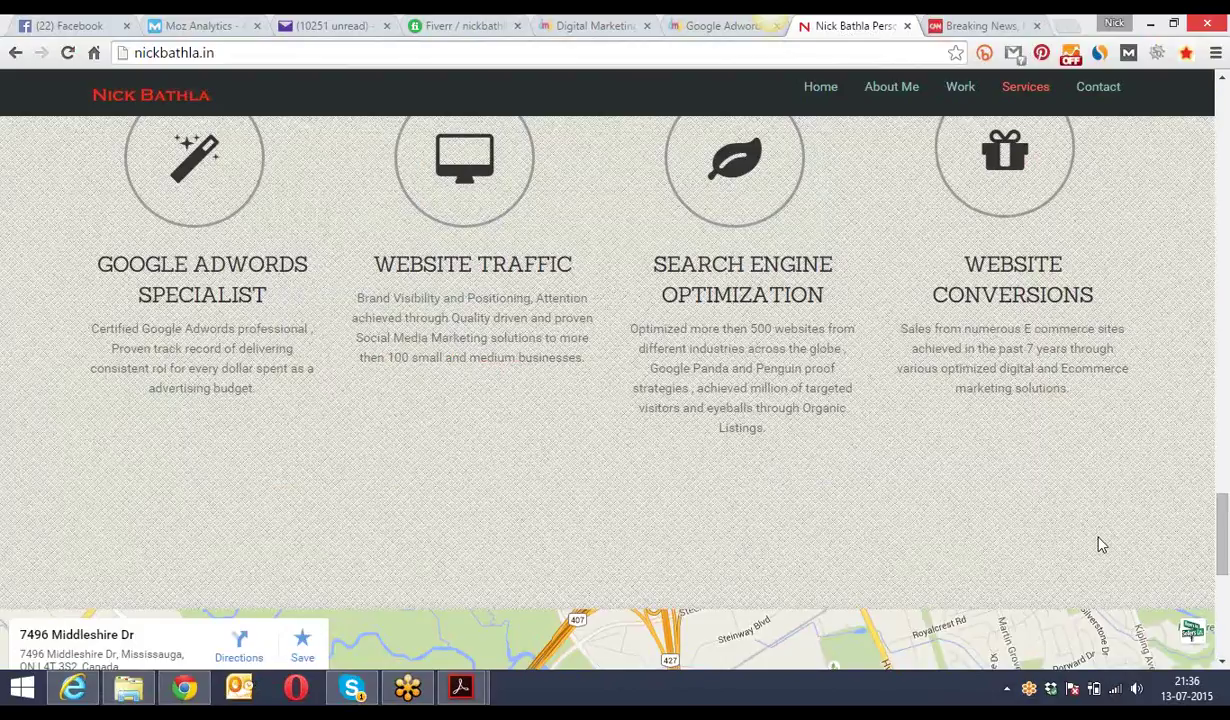
pyautogui.moveTo(461, 676)
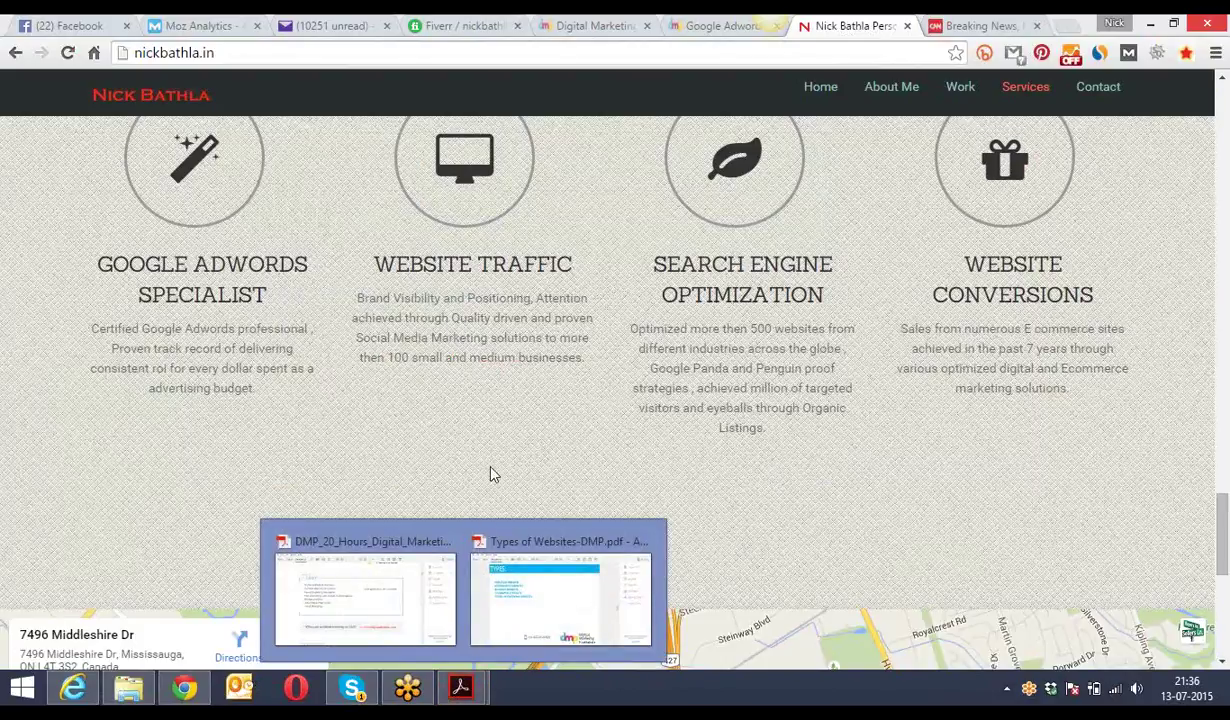
# - Replace the CNN tab with the Search Engine Journal website
pyautogui.scroll(1, 497, 454)
pyautogui.scroll(15, 497, 454)
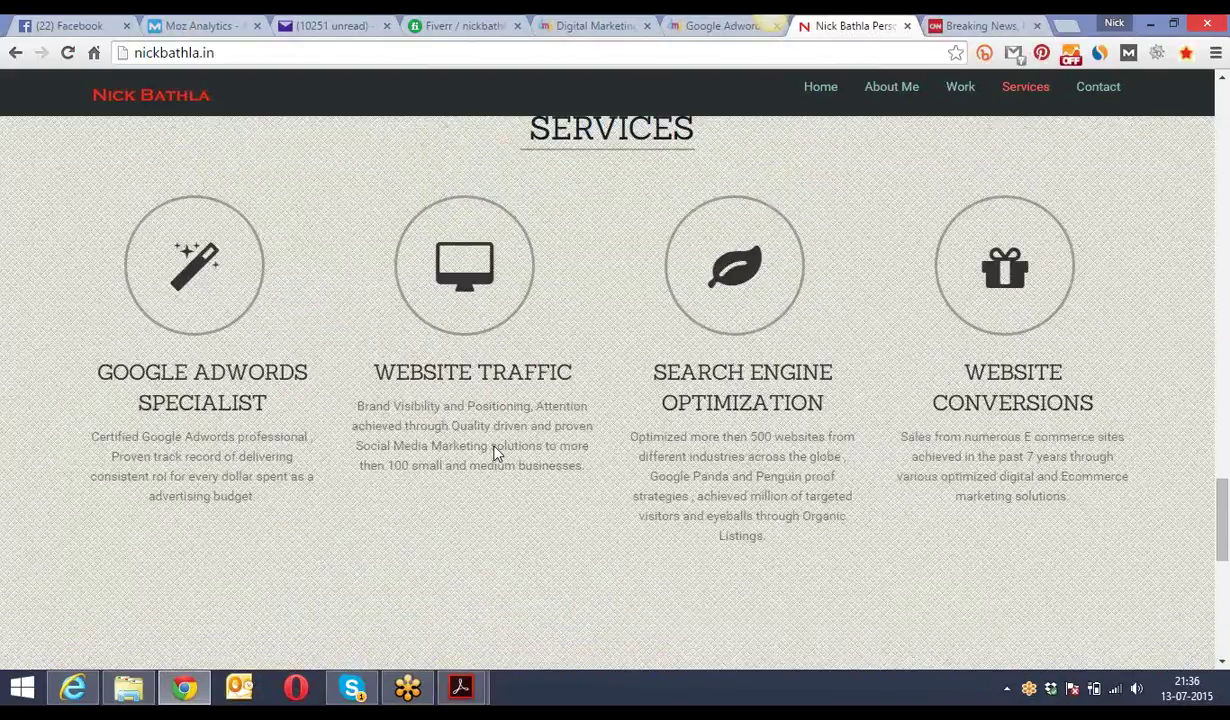
pyautogui.scroll(10, 494, 445)
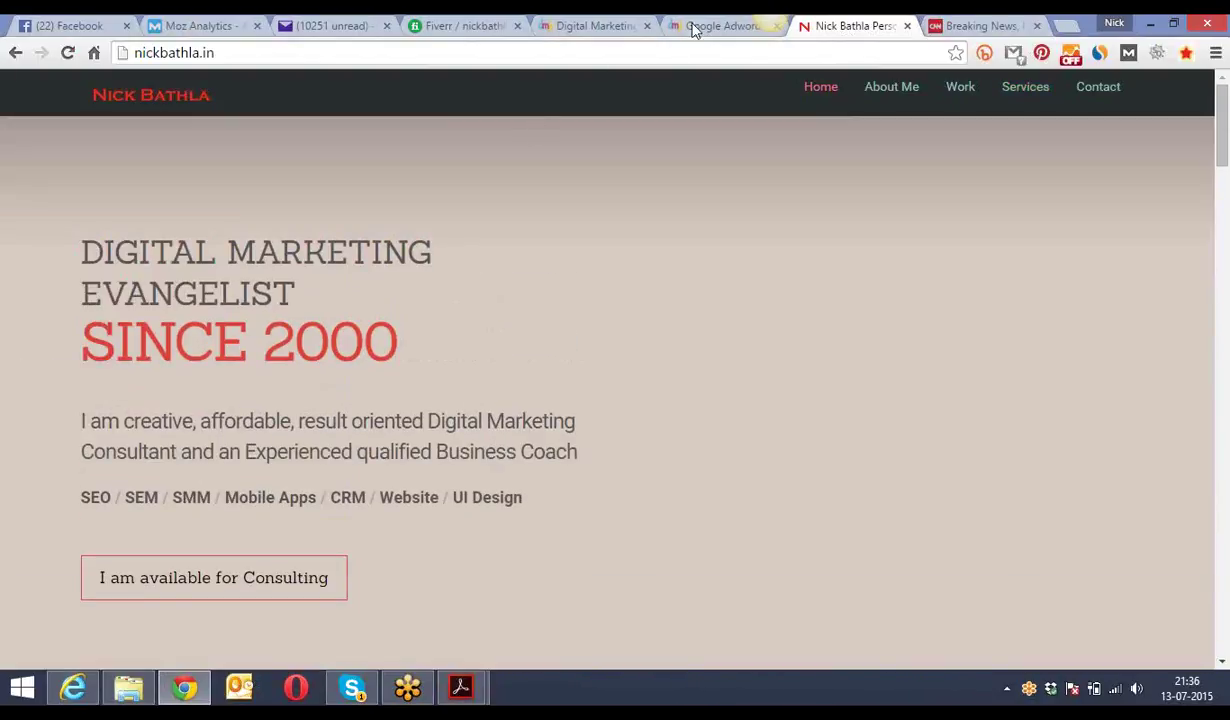
pyautogui.click(944, 27)
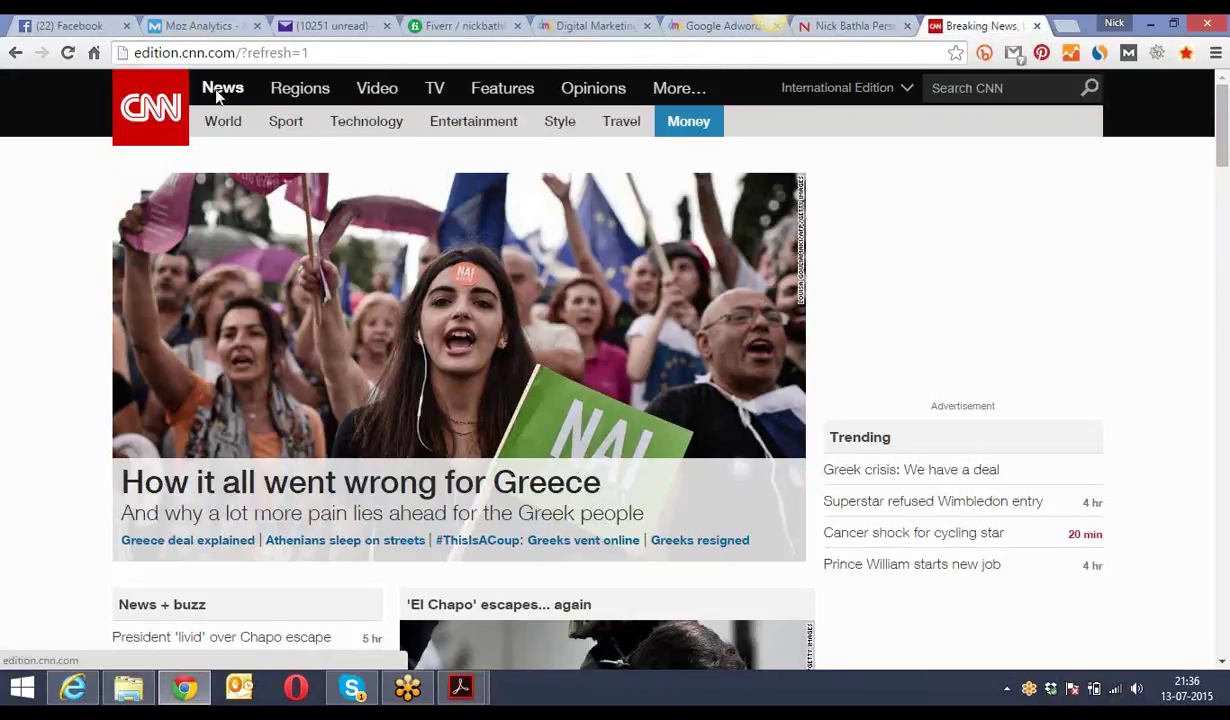
pyautogui.click(354, 54)
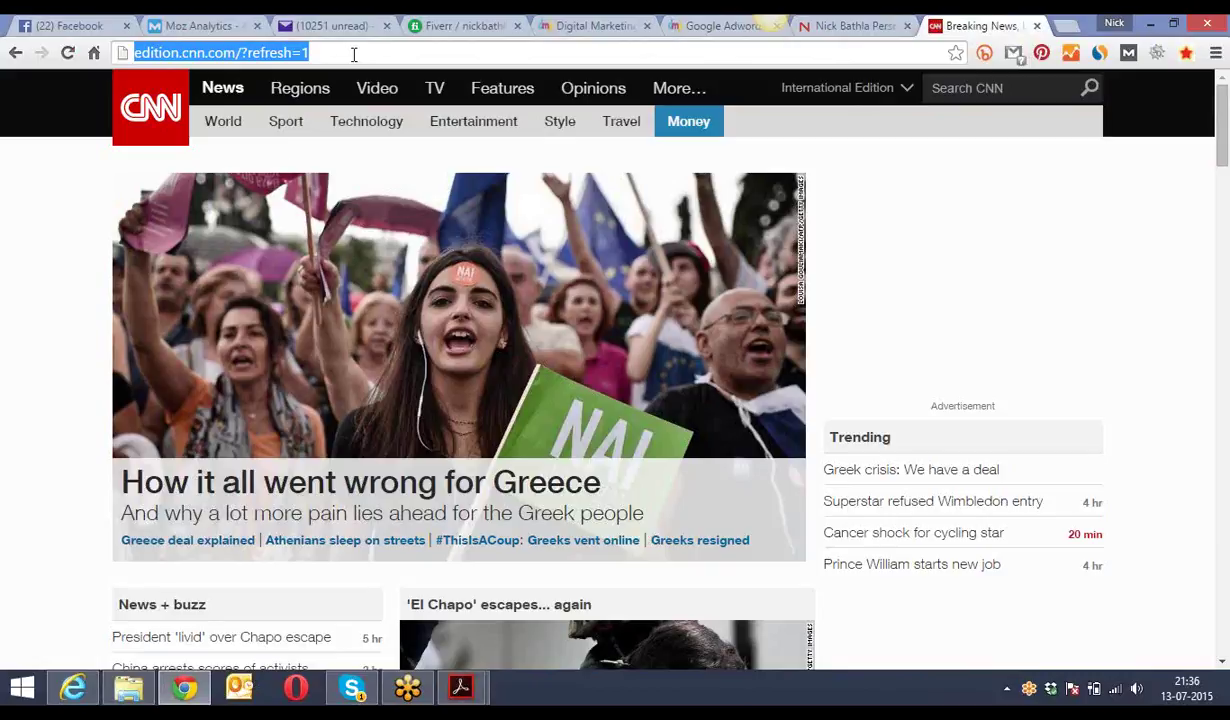
pyautogui.write('search')
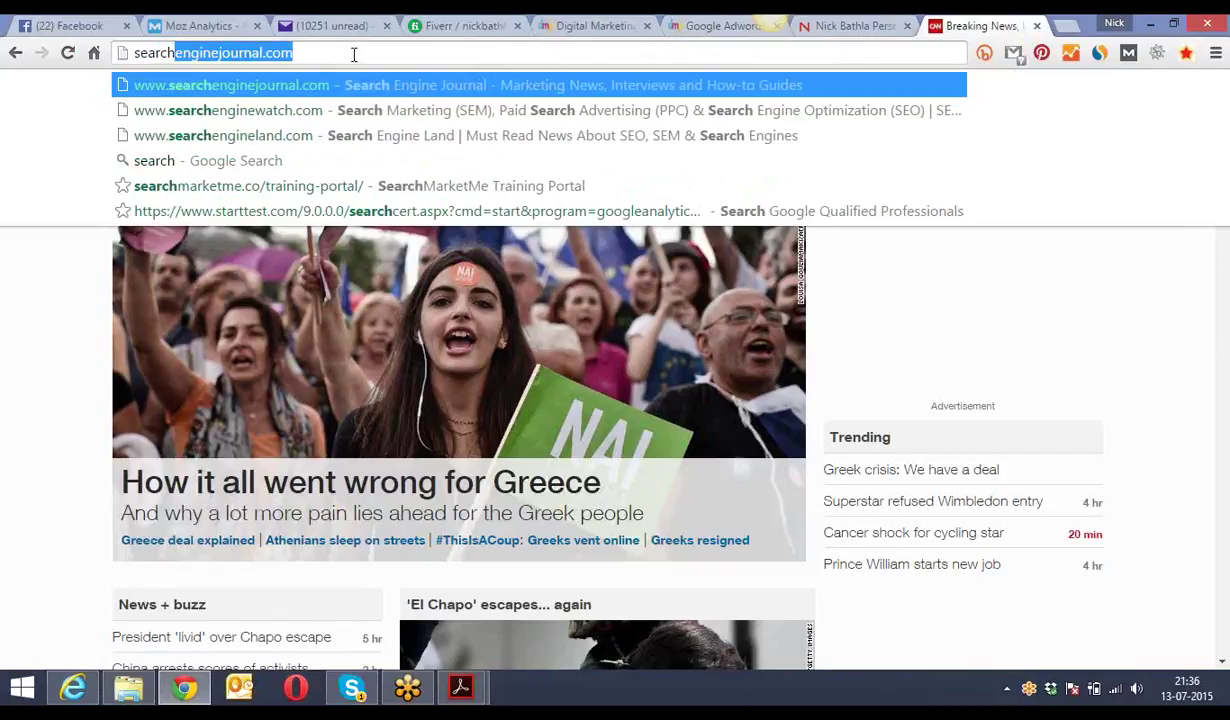
pyautogui.press('Return')
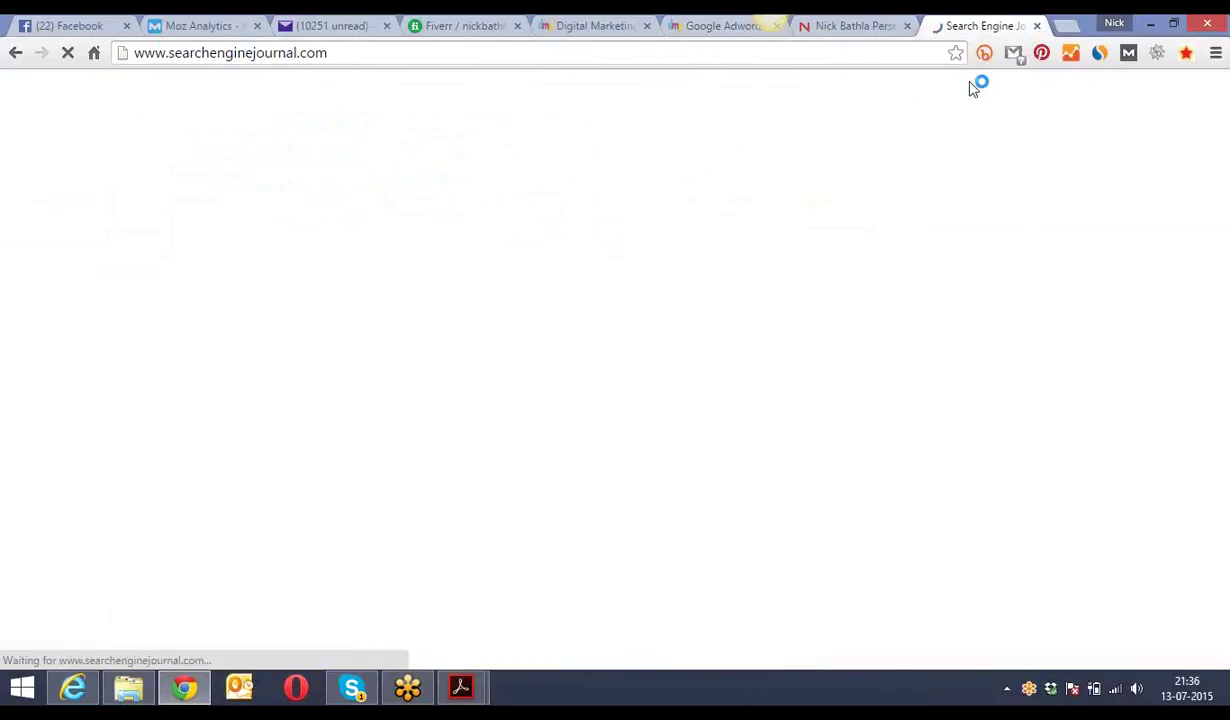
# - Open searchenginewatch.com and searchengineland.com in two new tabs
pyautogui.click(1064, 25)
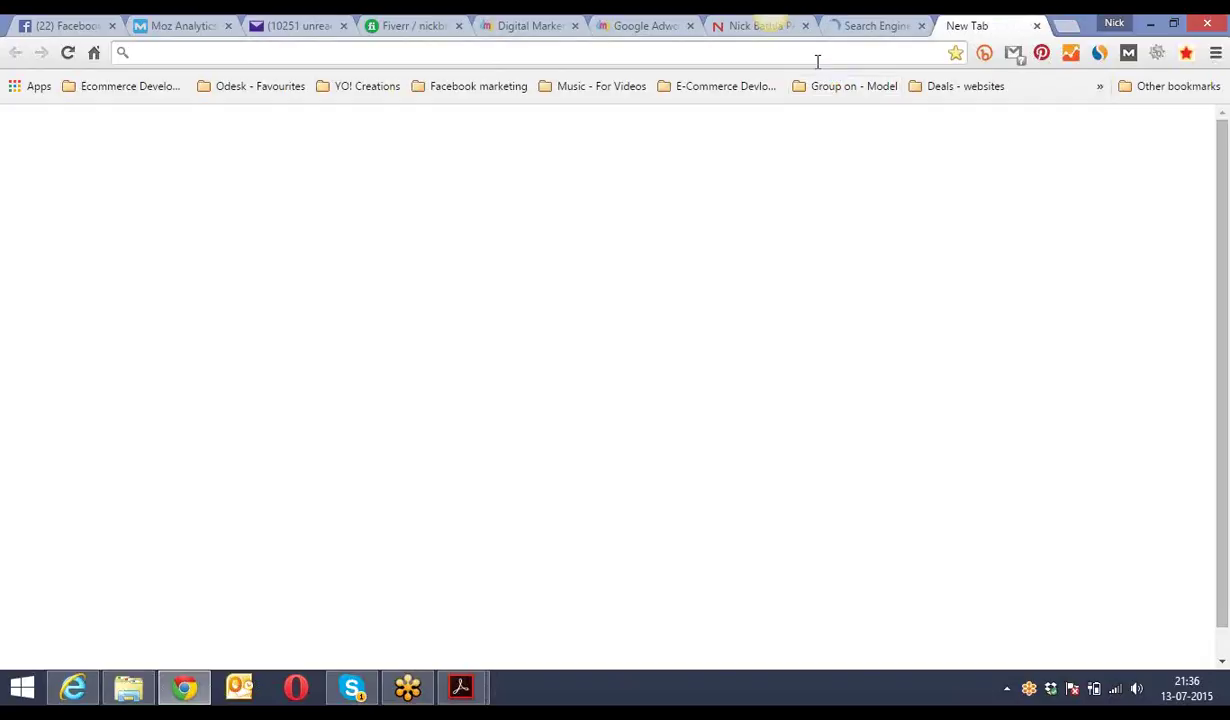
pyautogui.write('searchenginejournal.com')
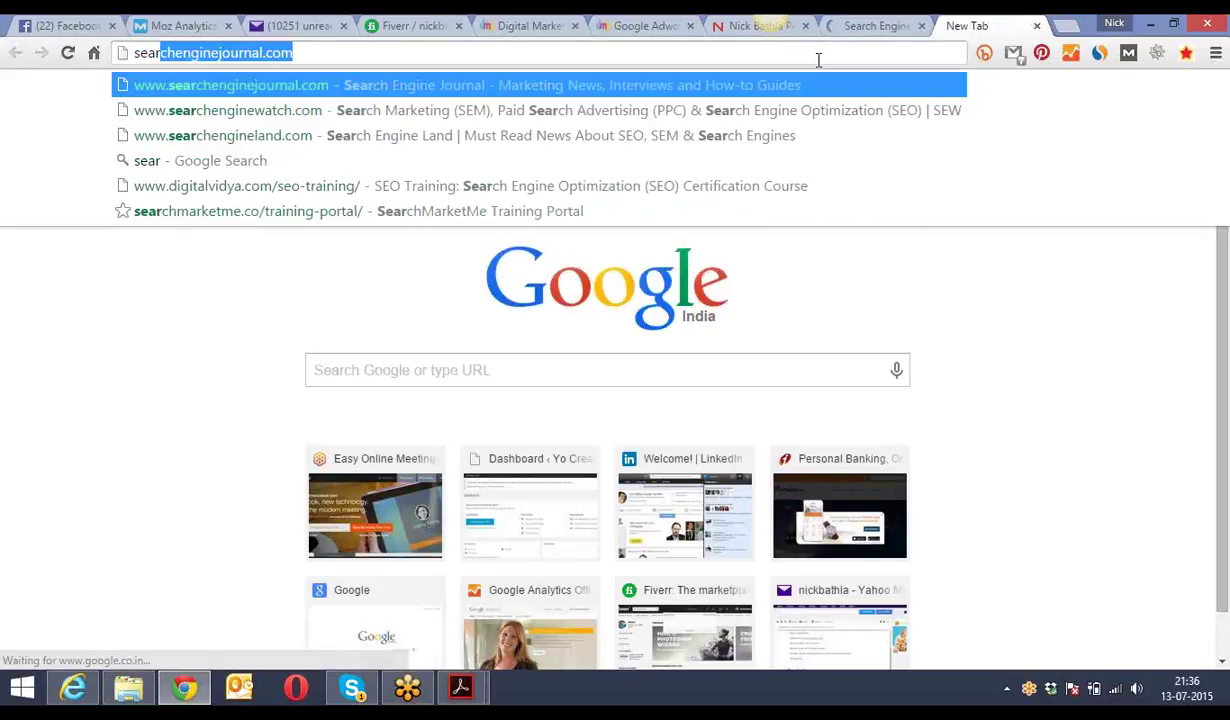
pyautogui.press('Down')
pyautogui.press('Return')
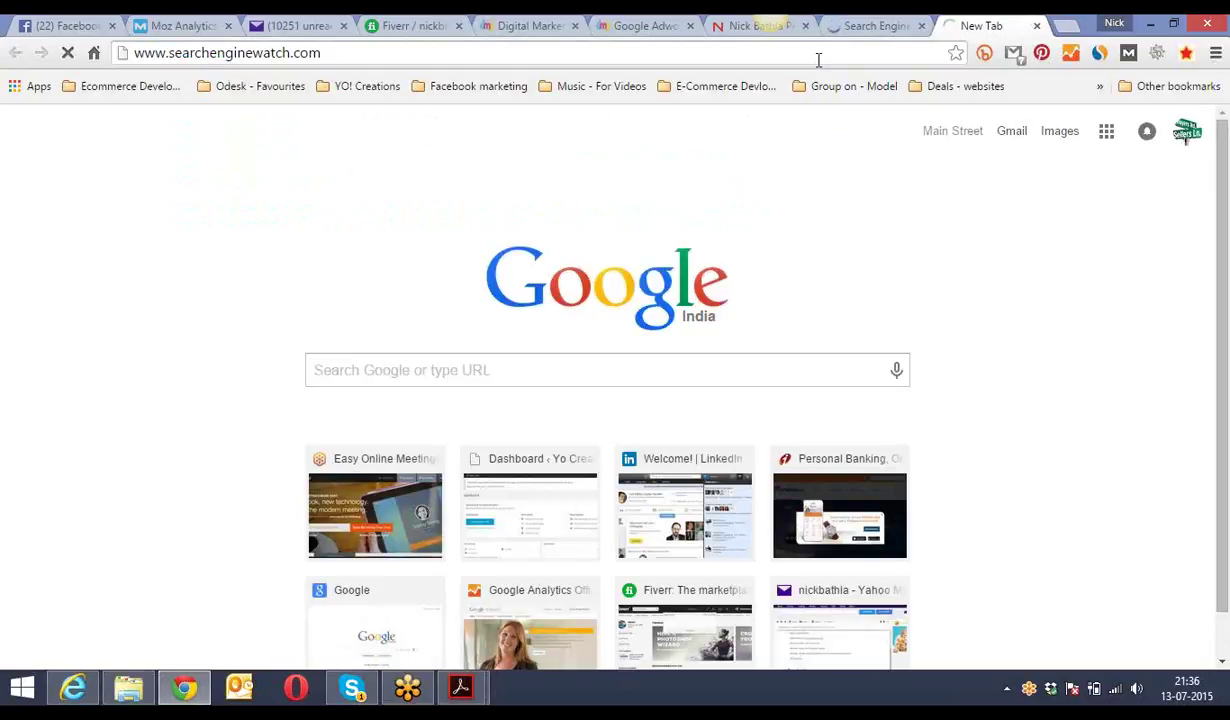
pyautogui.click(1065, 27)
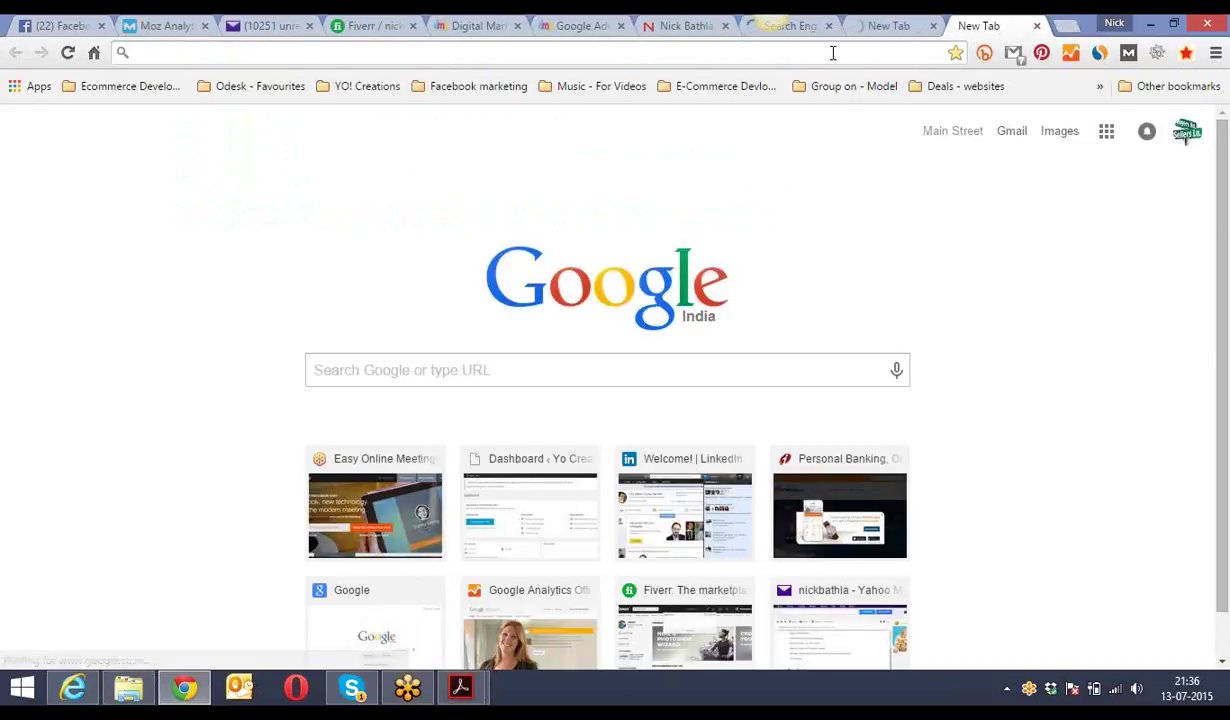
pyautogui.write('searchenginejournal.com')
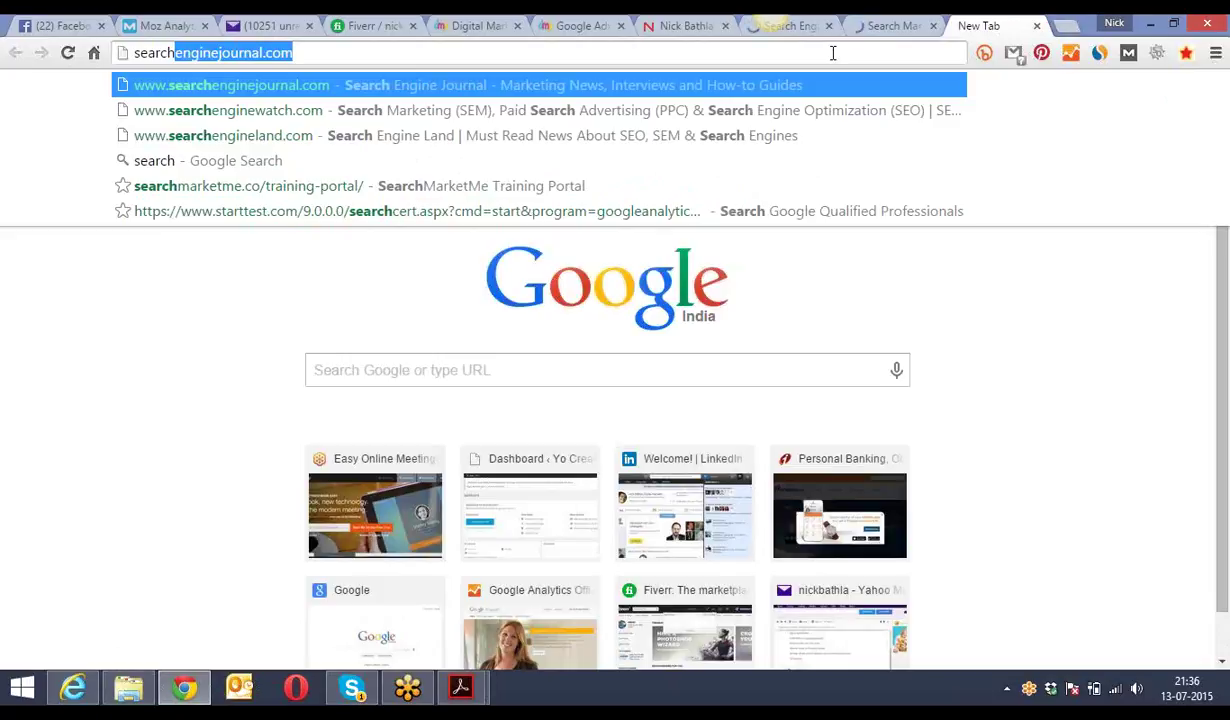
pyautogui.press('Down')
pyautogui.press('Down')
pyautogui.press('Return')
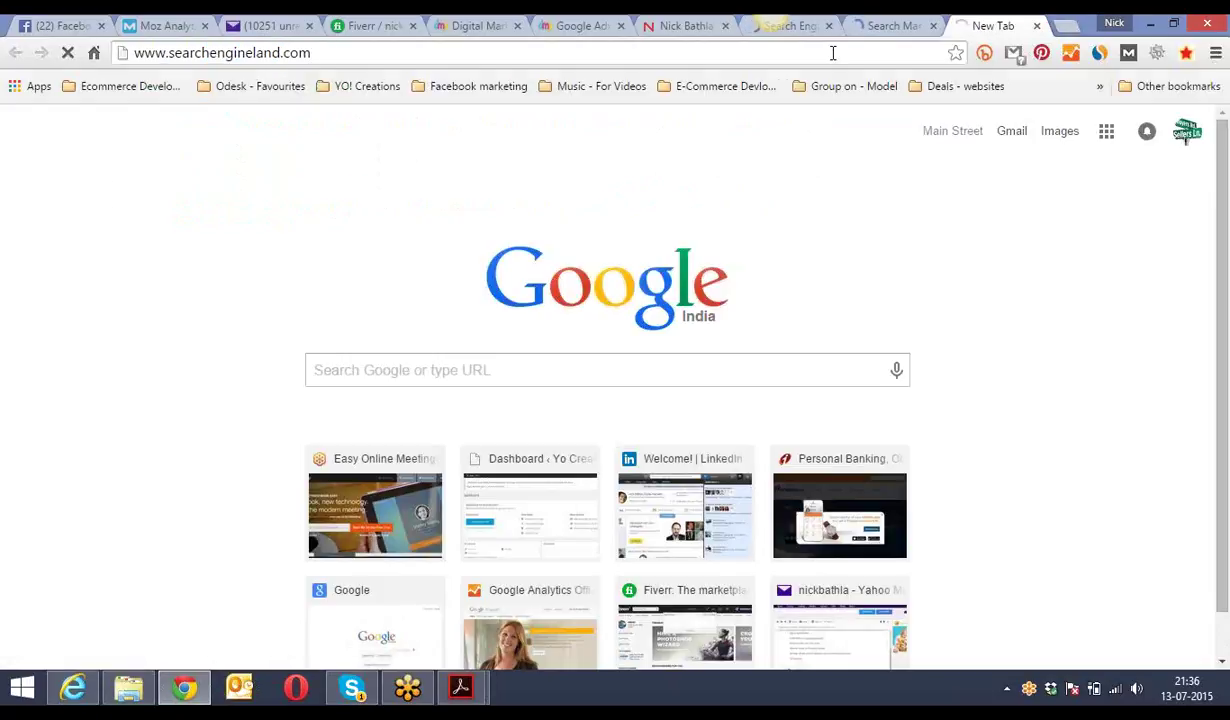
# - Dismiss the SEJ Summit popup on Search Engine Journal, then view Search Engine Watch
pyautogui.click(800, 27)
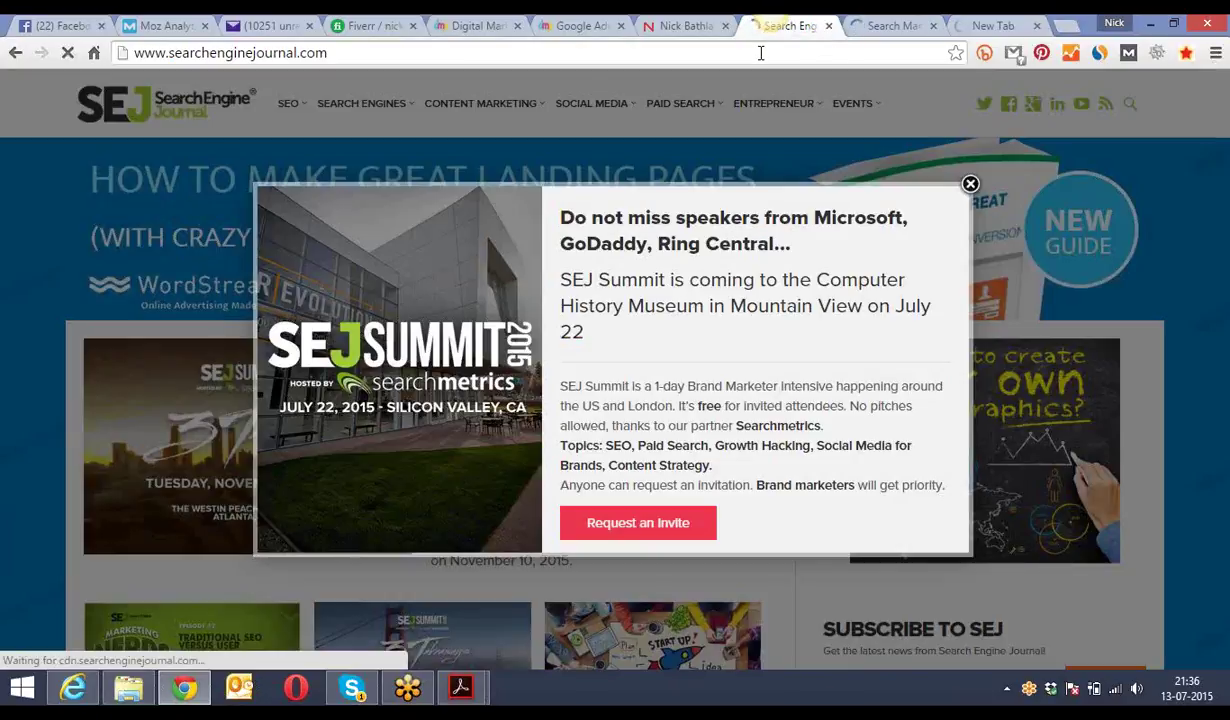
pyautogui.click(760, 53)
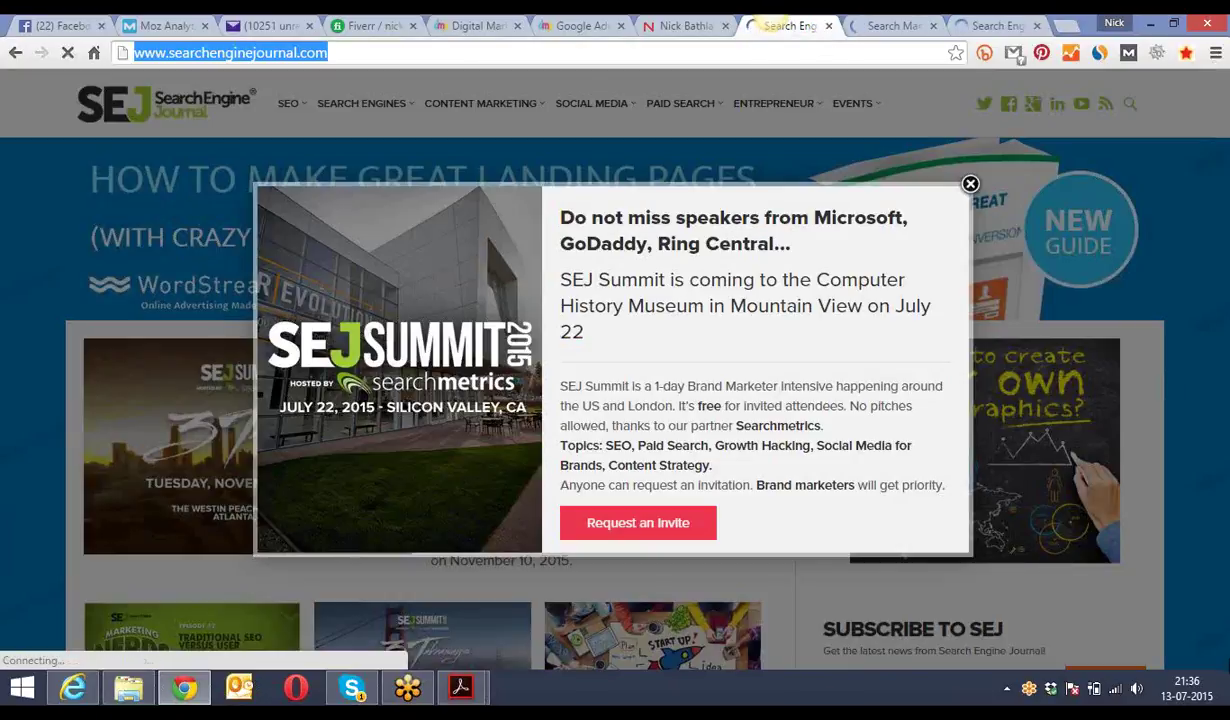
pyautogui.click(970, 187)
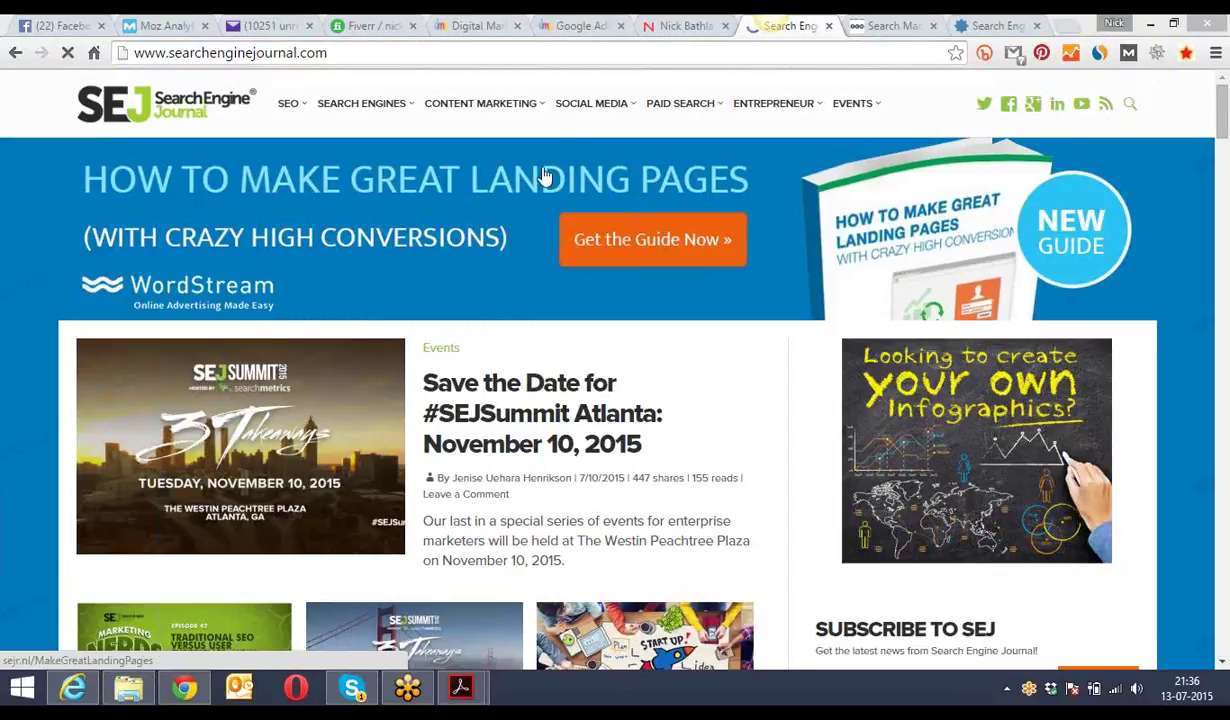
pyautogui.click(880, 27)
pyautogui.click(815, 49)
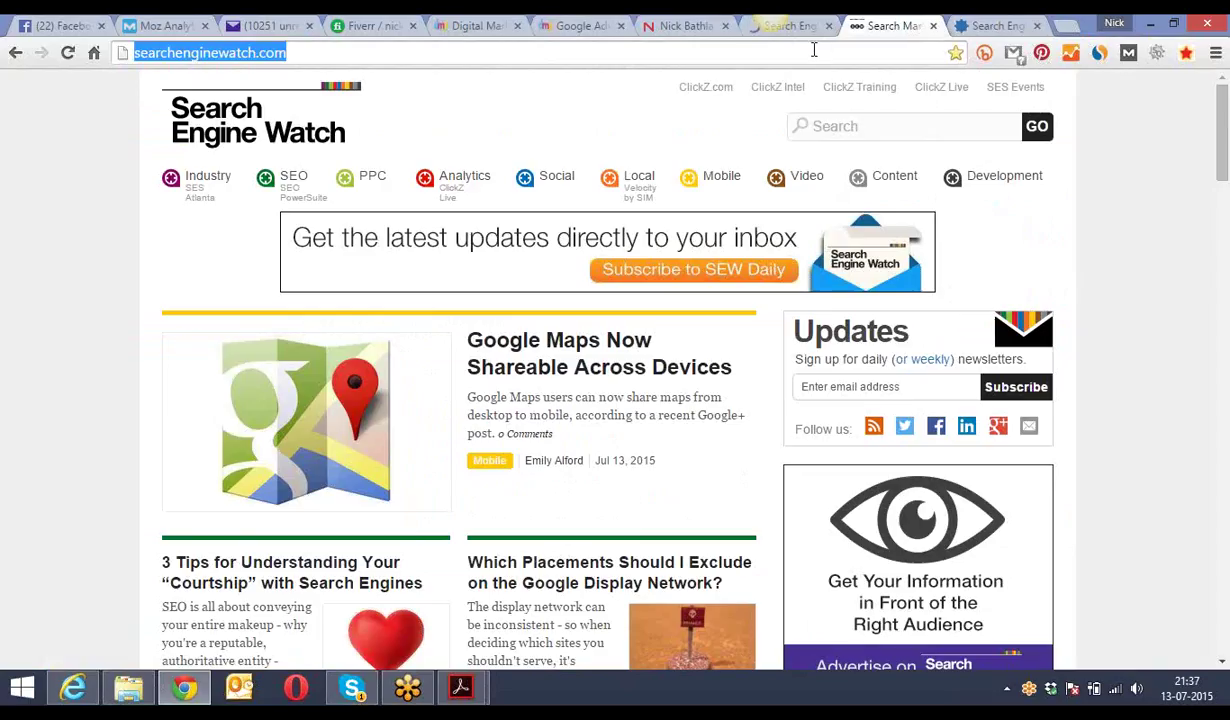
# - Browse the Search Engine Watch homepage and highlight the Jul 13 publication date
pyautogui.click(1096, 544)
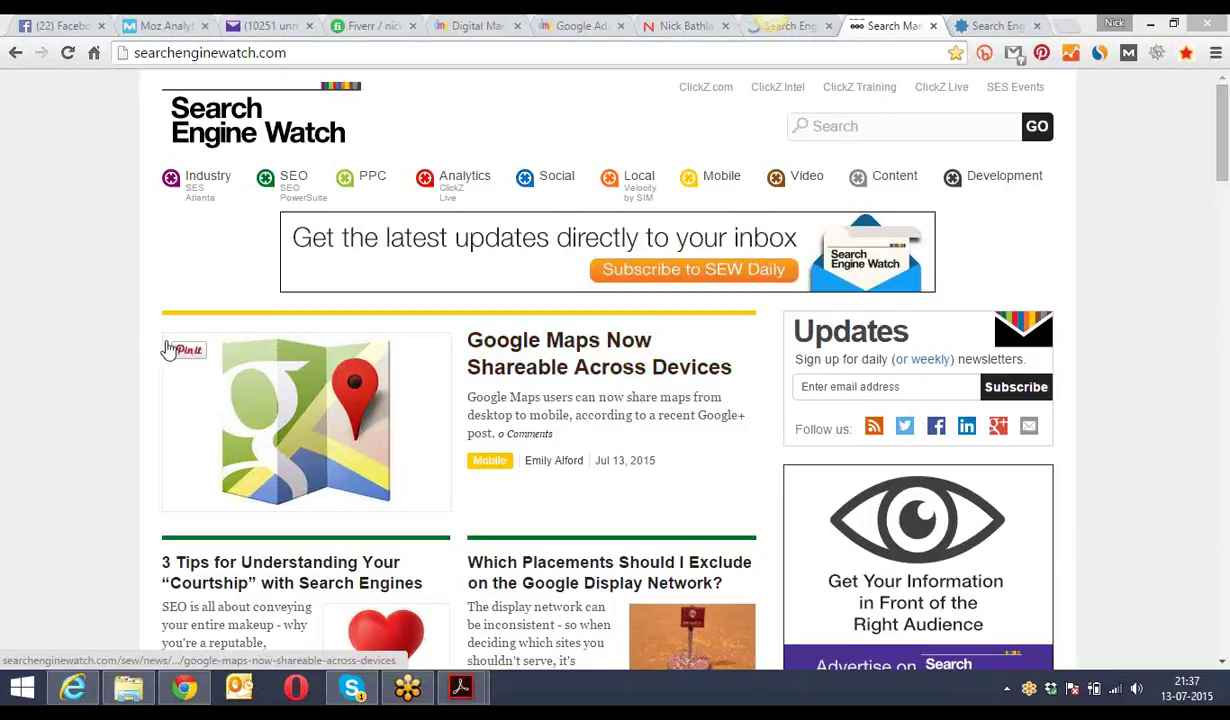
pyautogui.click(113, 357)
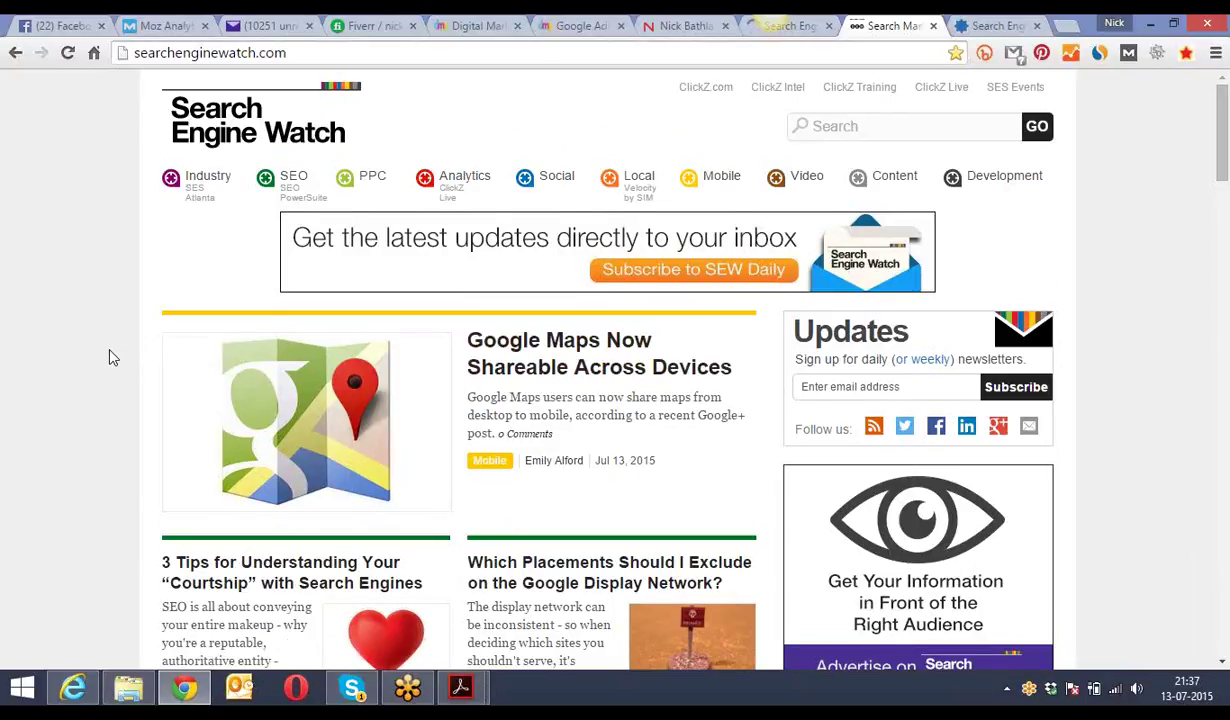
pyautogui.scroll(-2, 113, 357)
pyautogui.scroll(-2, 113, 357)
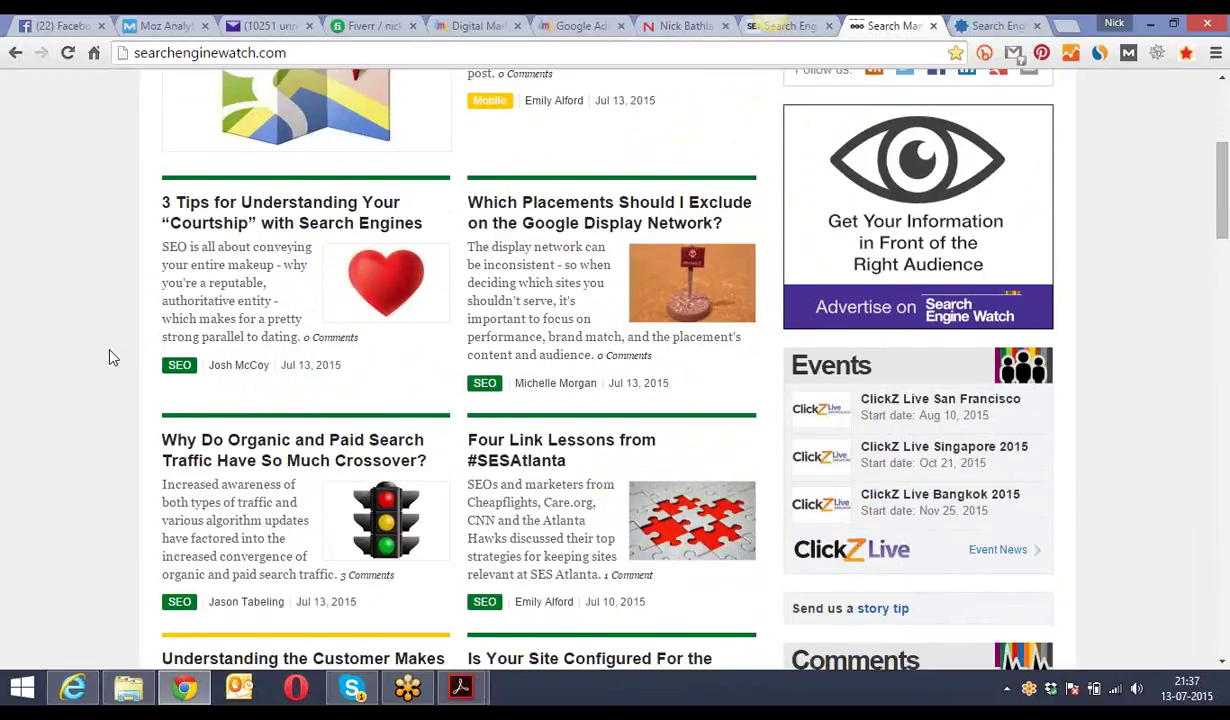
pyautogui.scroll(2, 113, 357)
pyautogui.scroll(2, 113, 357)
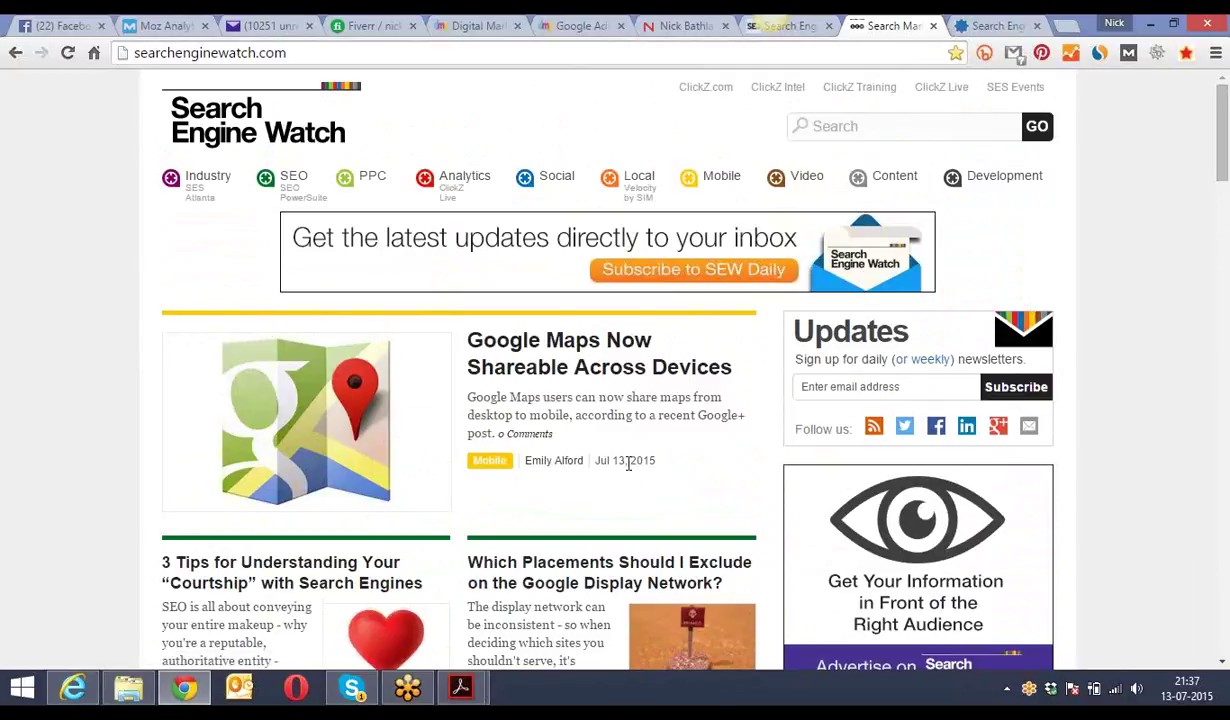
pyautogui.moveTo(619, 460); pyautogui.dragTo(595, 461)
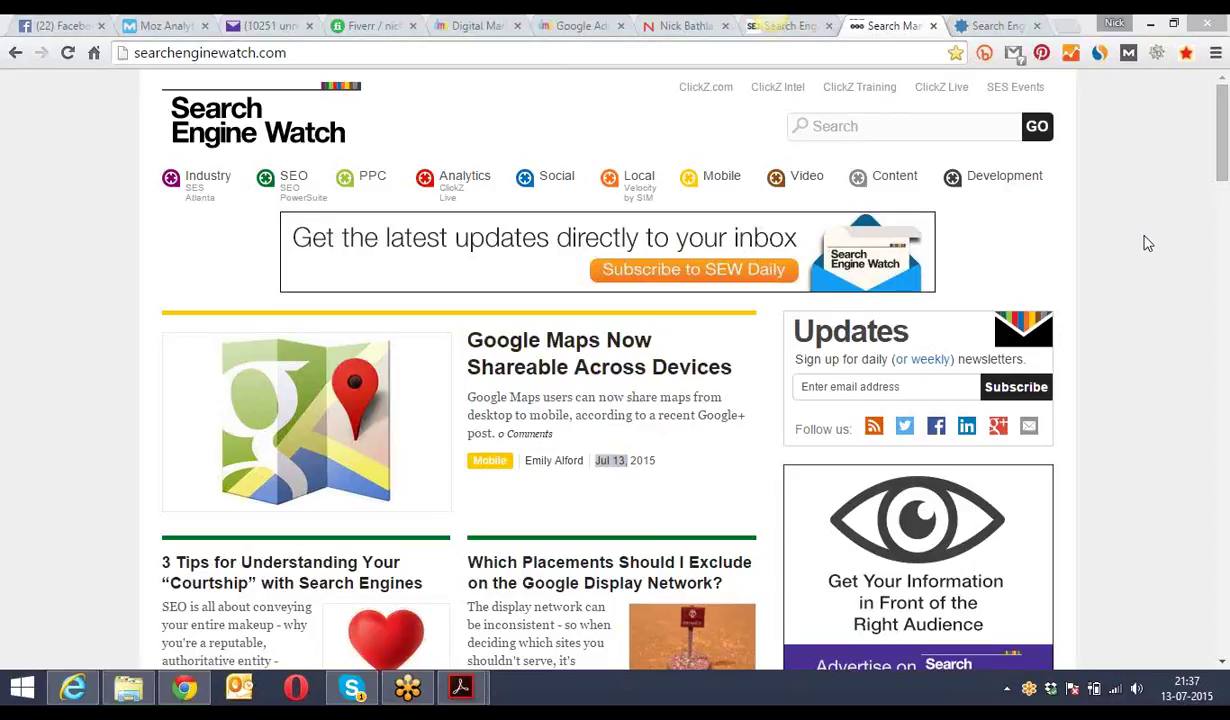
# - Close the personal website, Search Engine Journal and Search Engine Watch tabs
pyautogui.hotkey('ctrl', 'Tab')
pyautogui.click(847, 51)
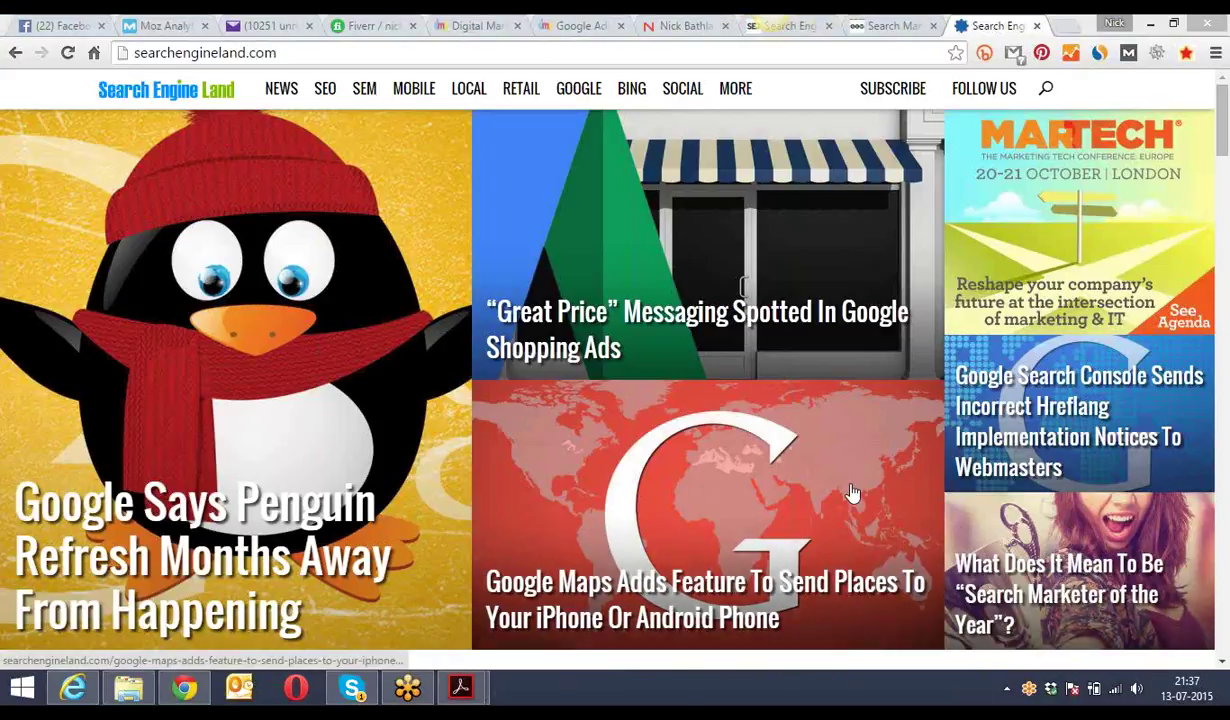
pyautogui.hotkey('ctrl', '6')
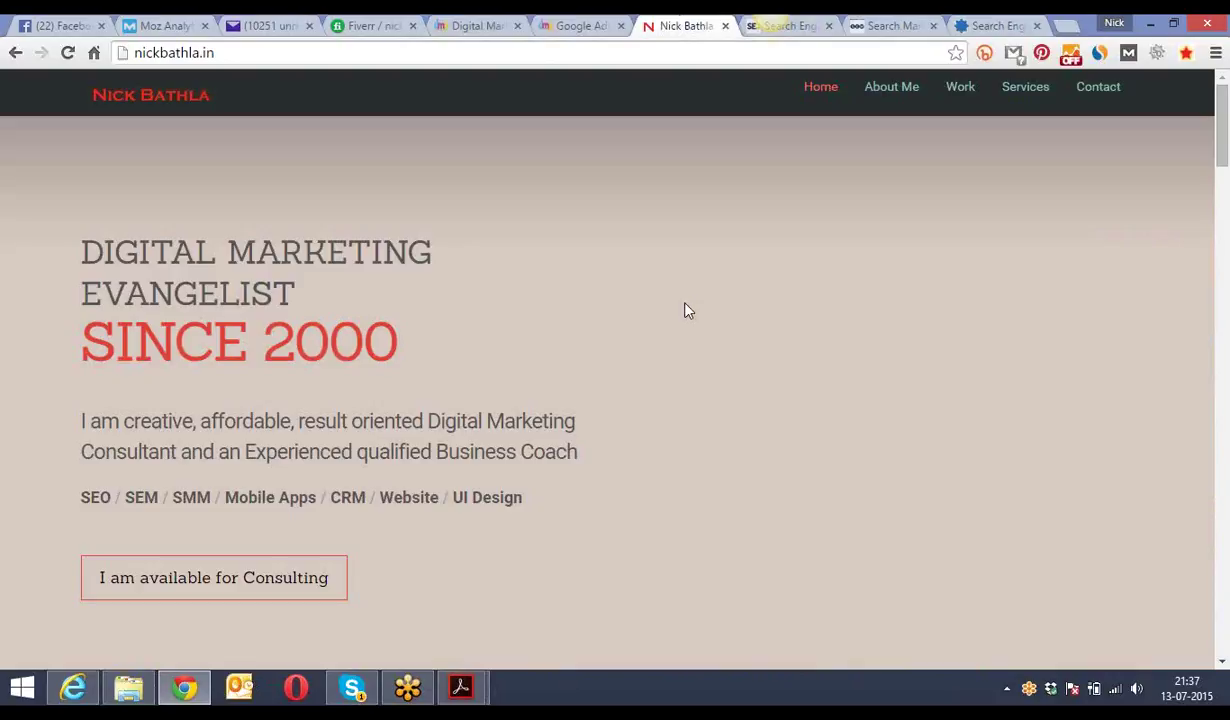
pyautogui.click(725, 27)
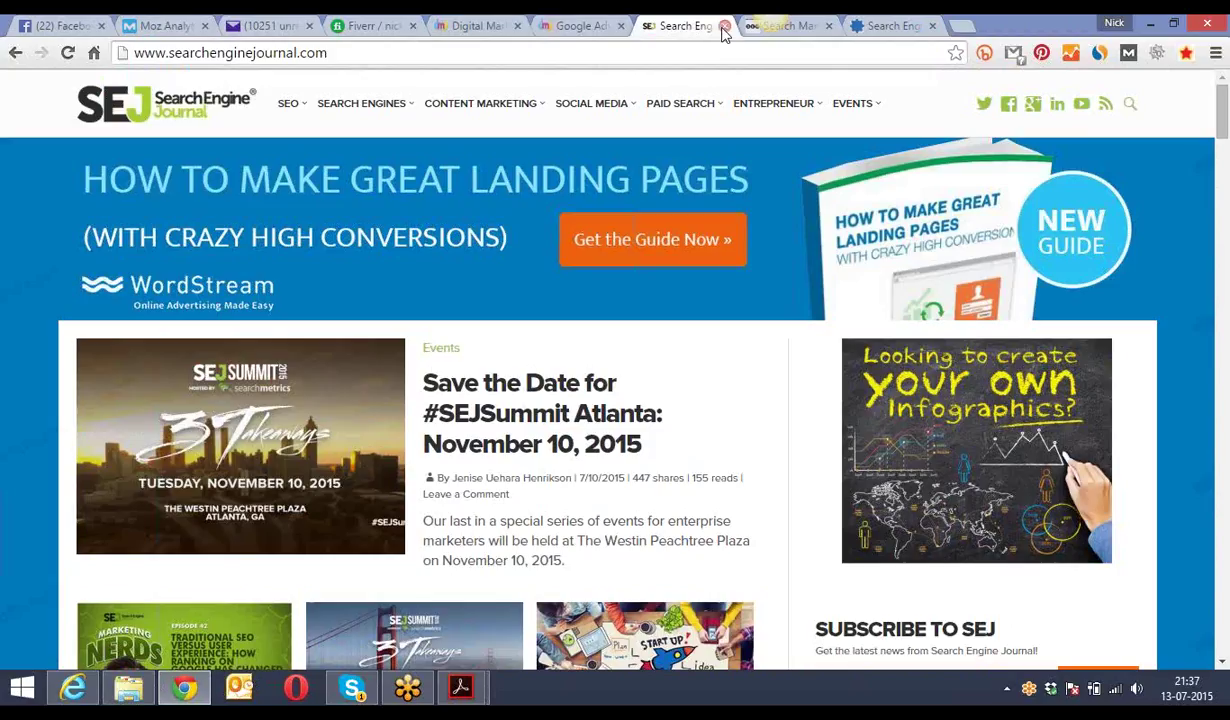
pyautogui.click(725, 27)
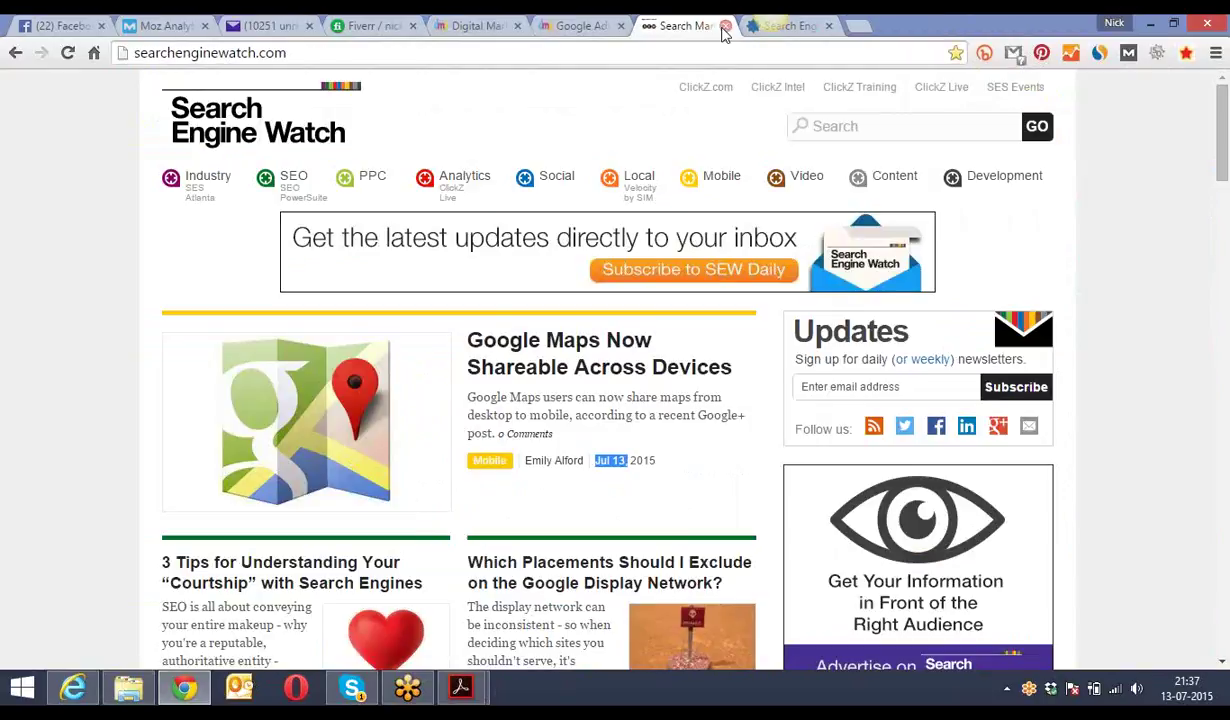
pyautogui.click(725, 27)
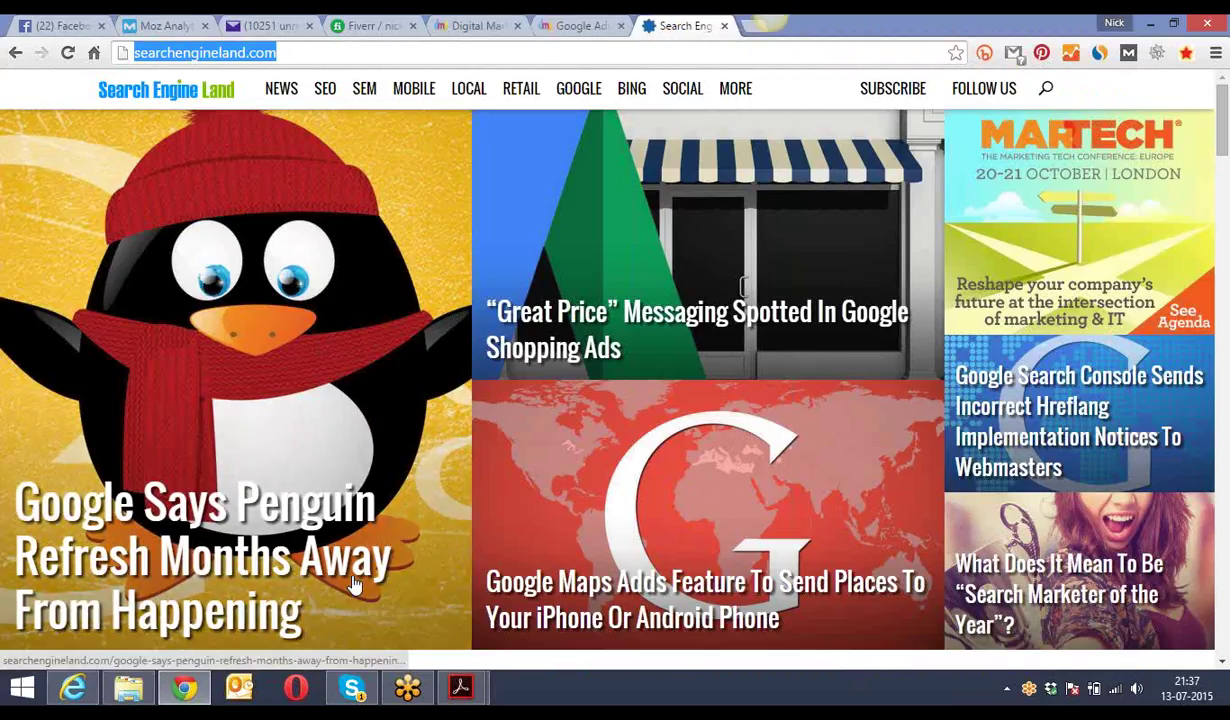
# - Bring Types of Websites-DMP.pdf forward from the Acrobat taskbar preview
pyautogui.moveTo(467, 697)
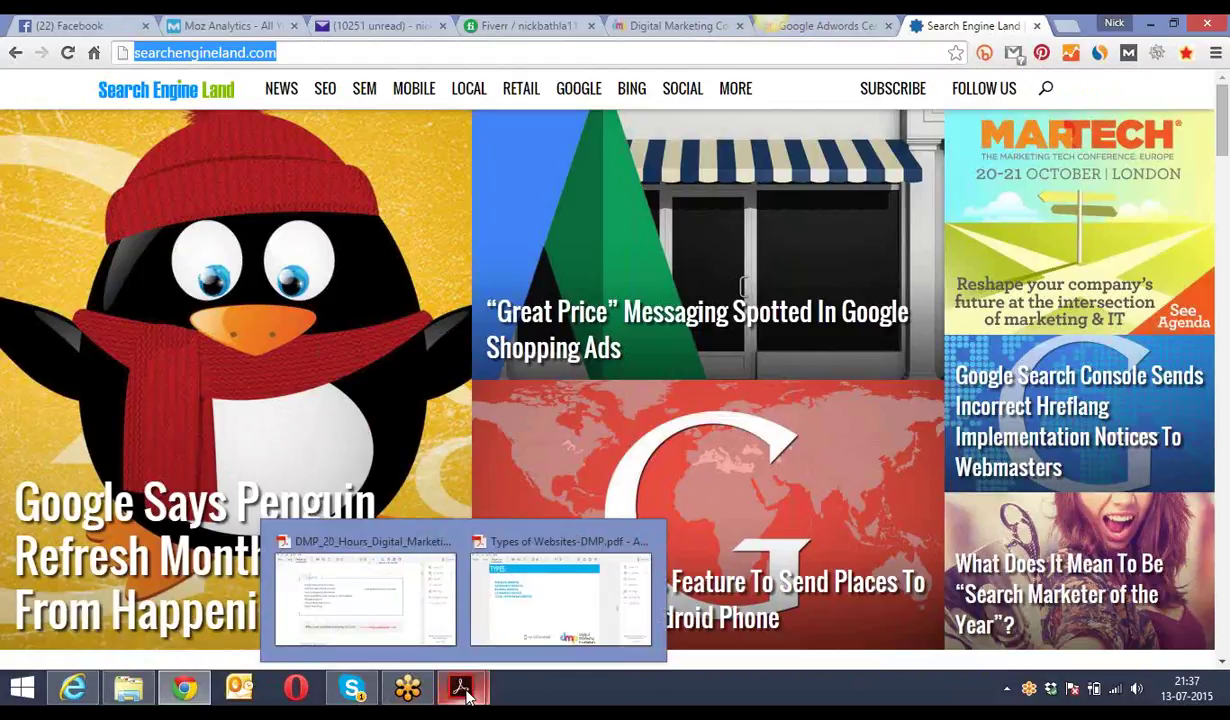
pyautogui.click(530, 612)
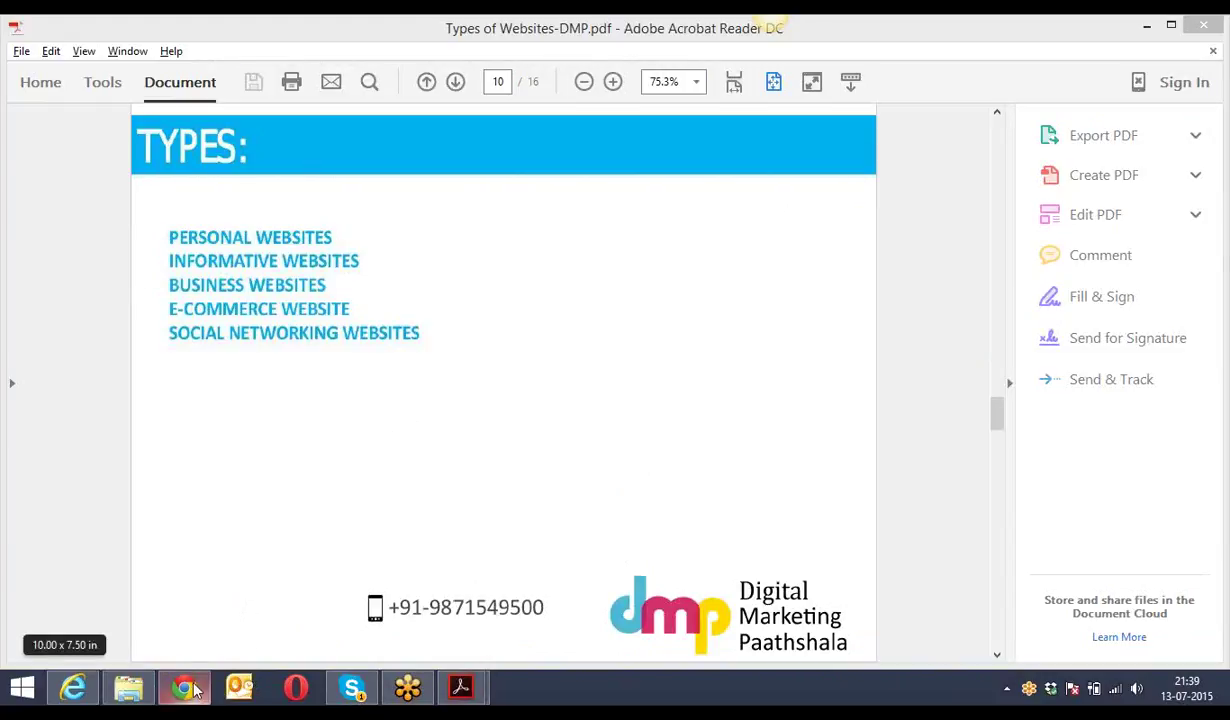
# - Return to Chrome and load google.com in place of Search Engine Land
pyautogui.moveTo(194, 697)
pyautogui.click(196, 640)
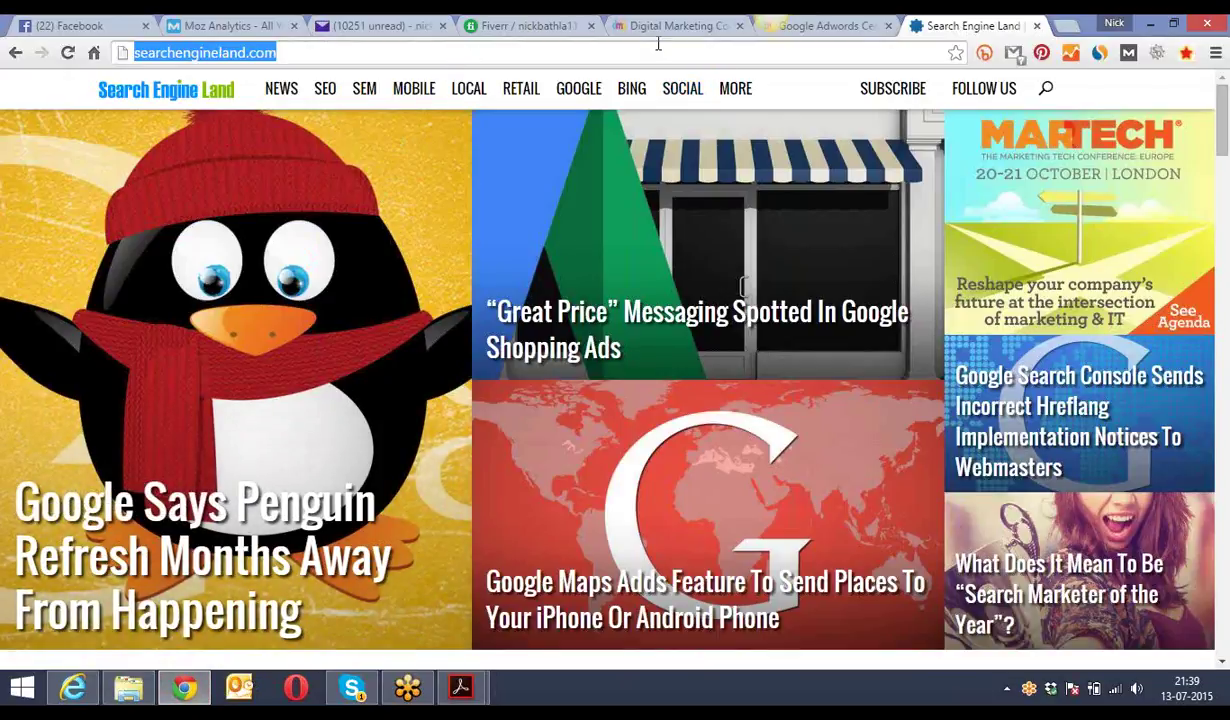
pyautogui.write('sea')
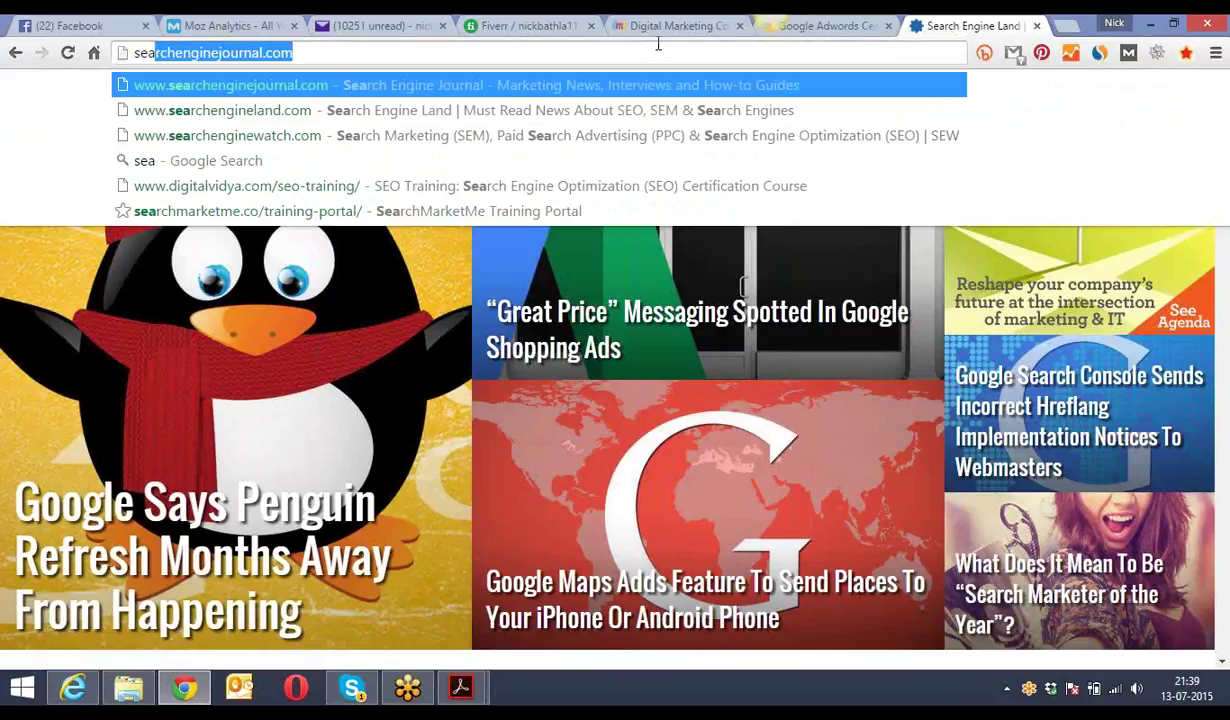
pyautogui.press('BackSpace')
pyautogui.press('BackSpace')
pyautogui.press('BackSpace')
pyautogui.press('BackSpace')
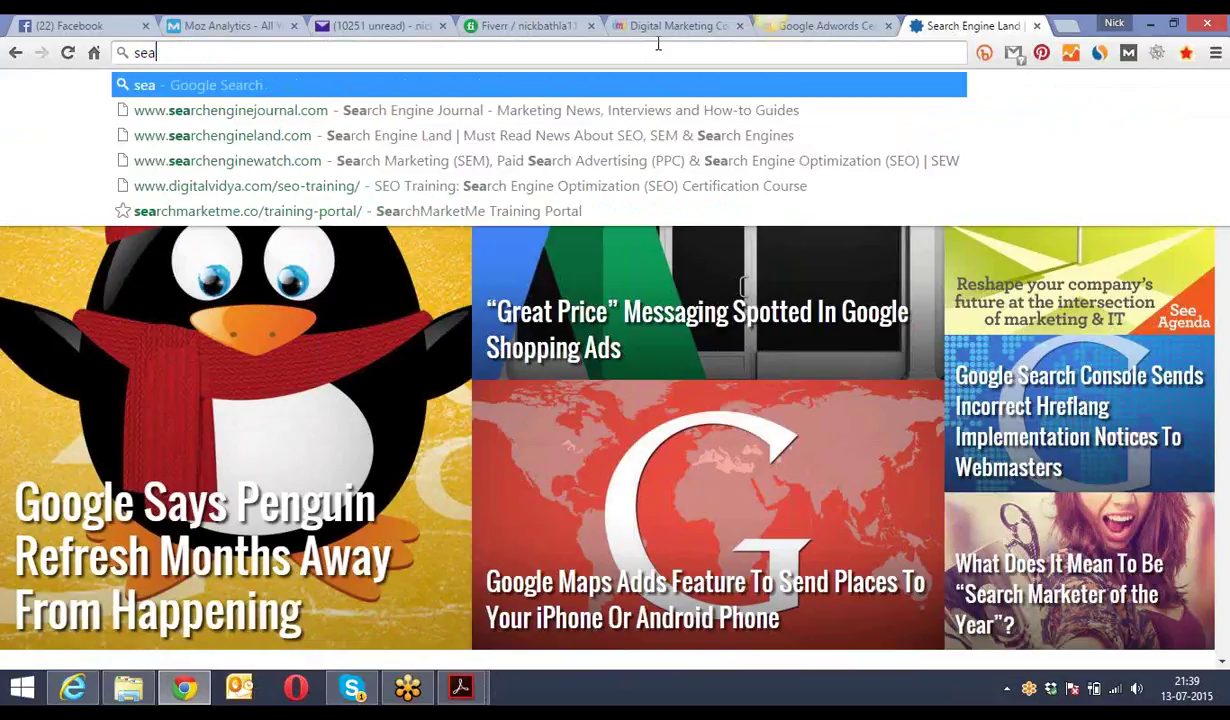
pyautogui.write('google.com')
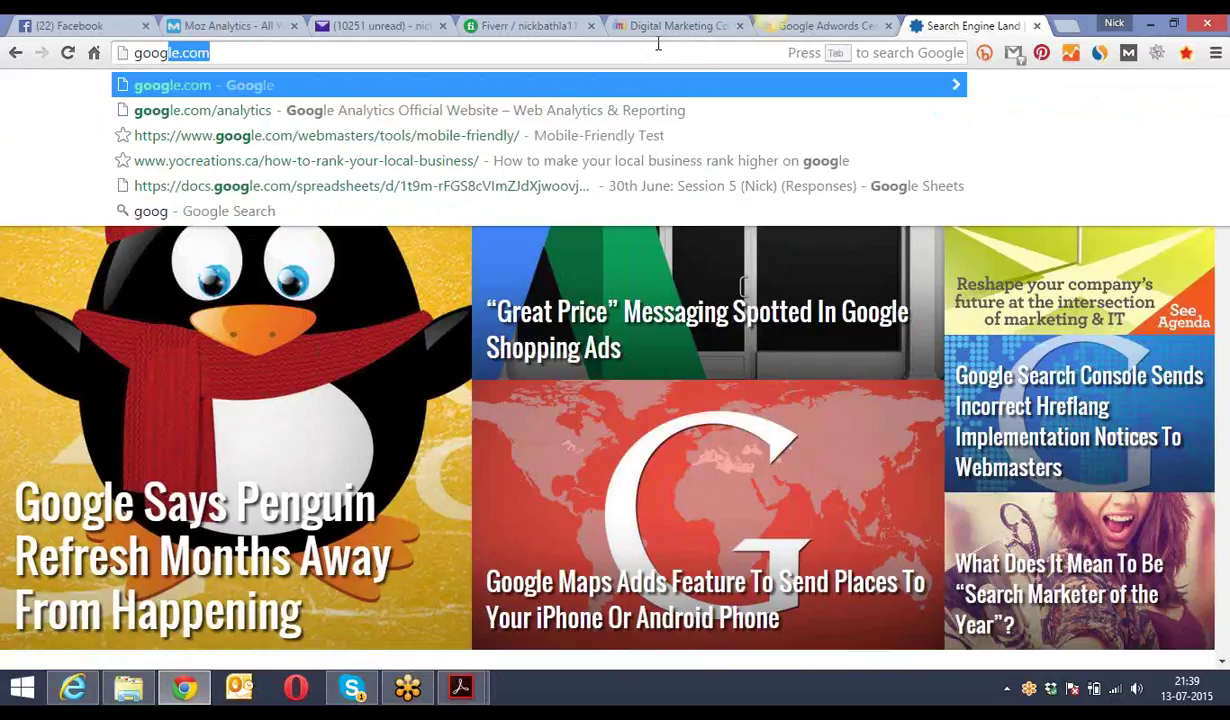
pyautogui.press('Return')
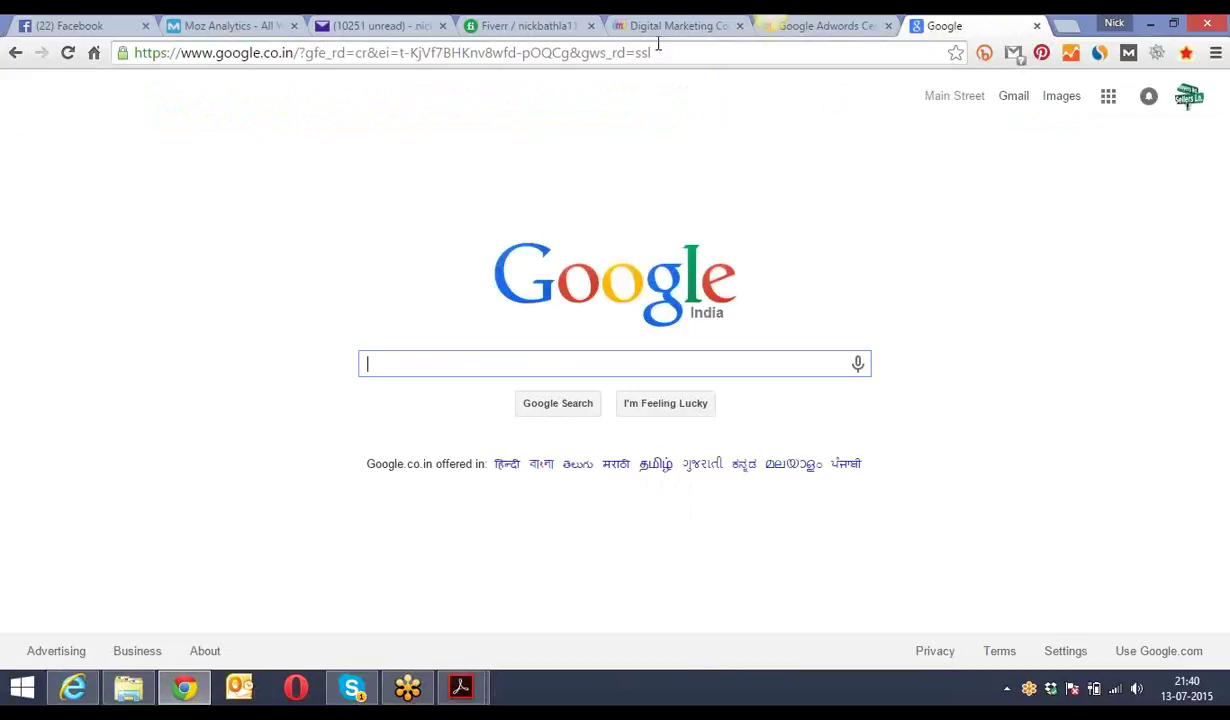
pyautogui.write('buy')
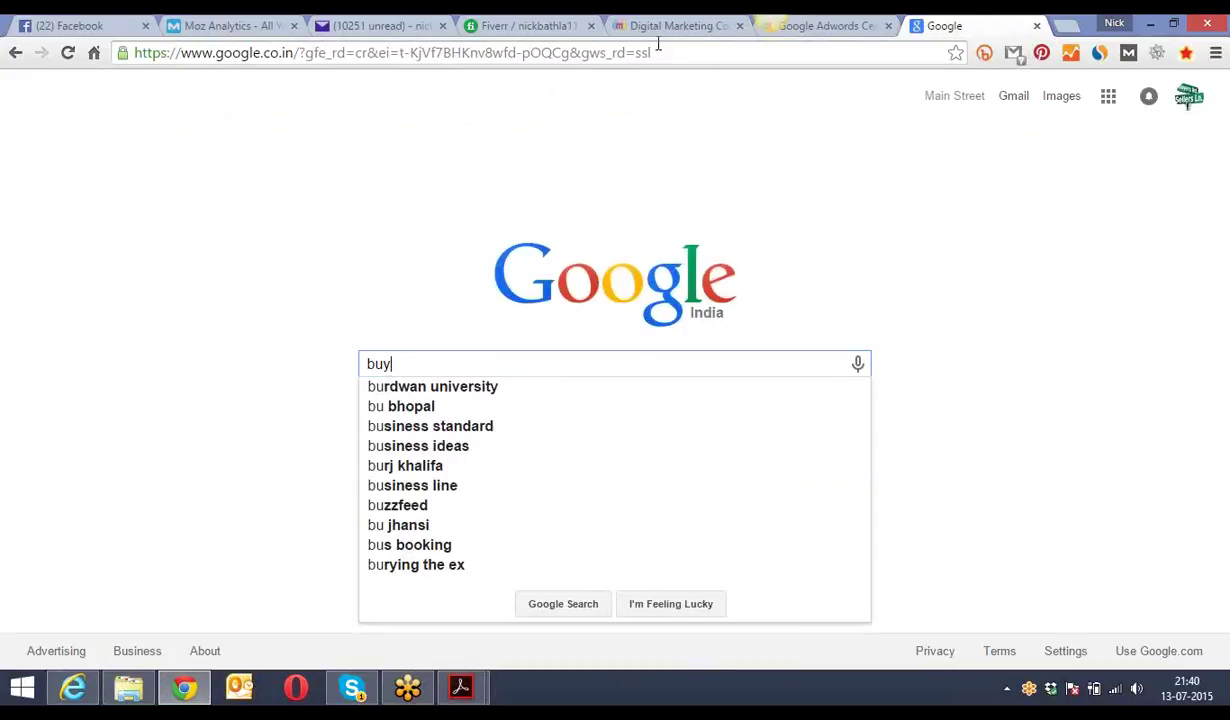
pyautogui.write(' iphone 6')
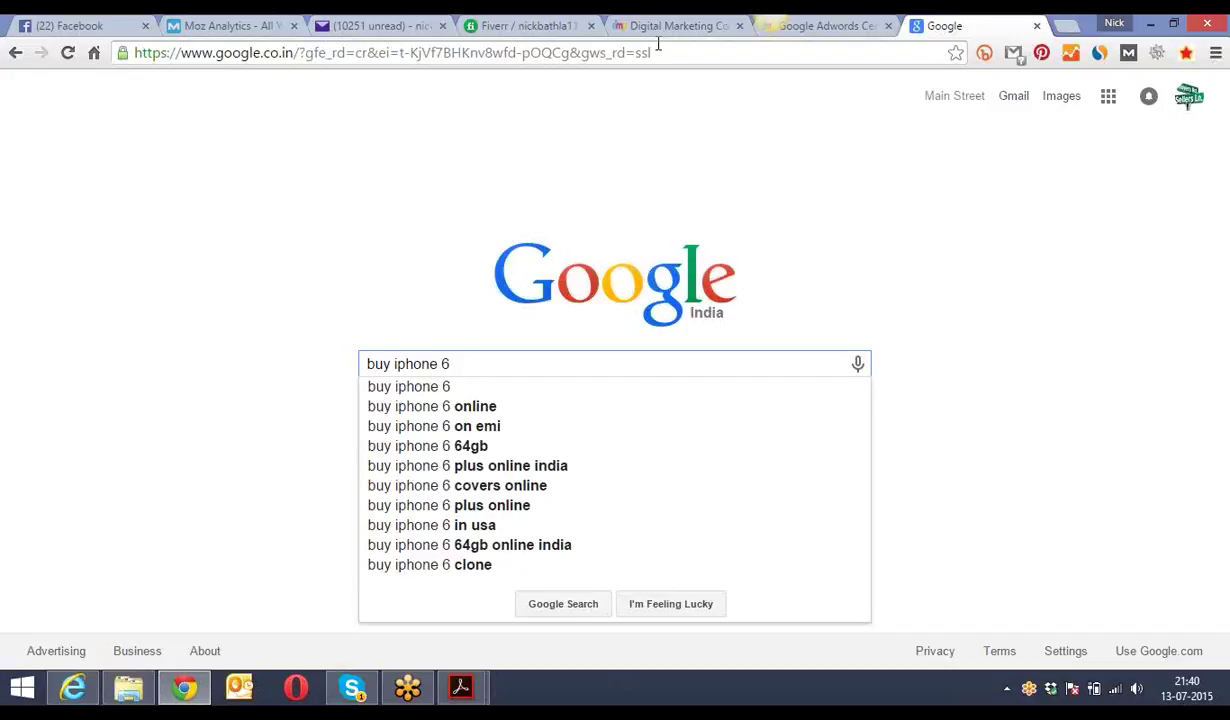
pyautogui.press('Return')
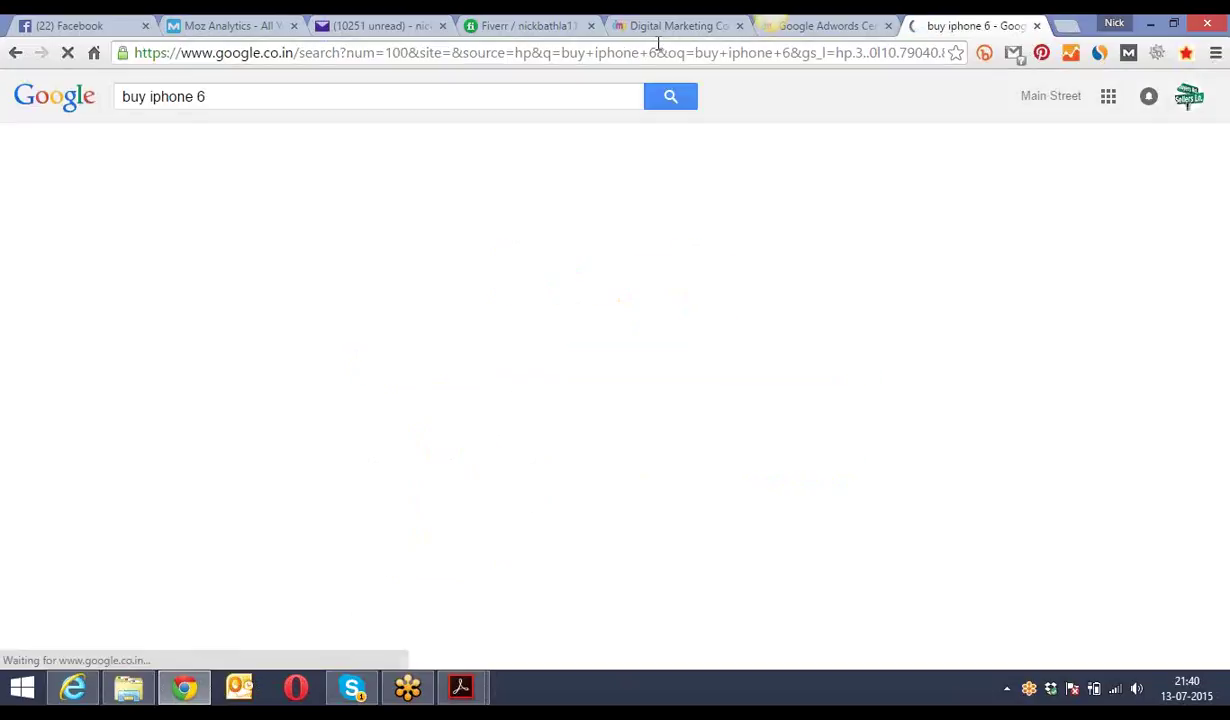
pyautogui.click(220, 94)
pyautogui.moveTo(220, 94); pyautogui.dragTo(118, 97)
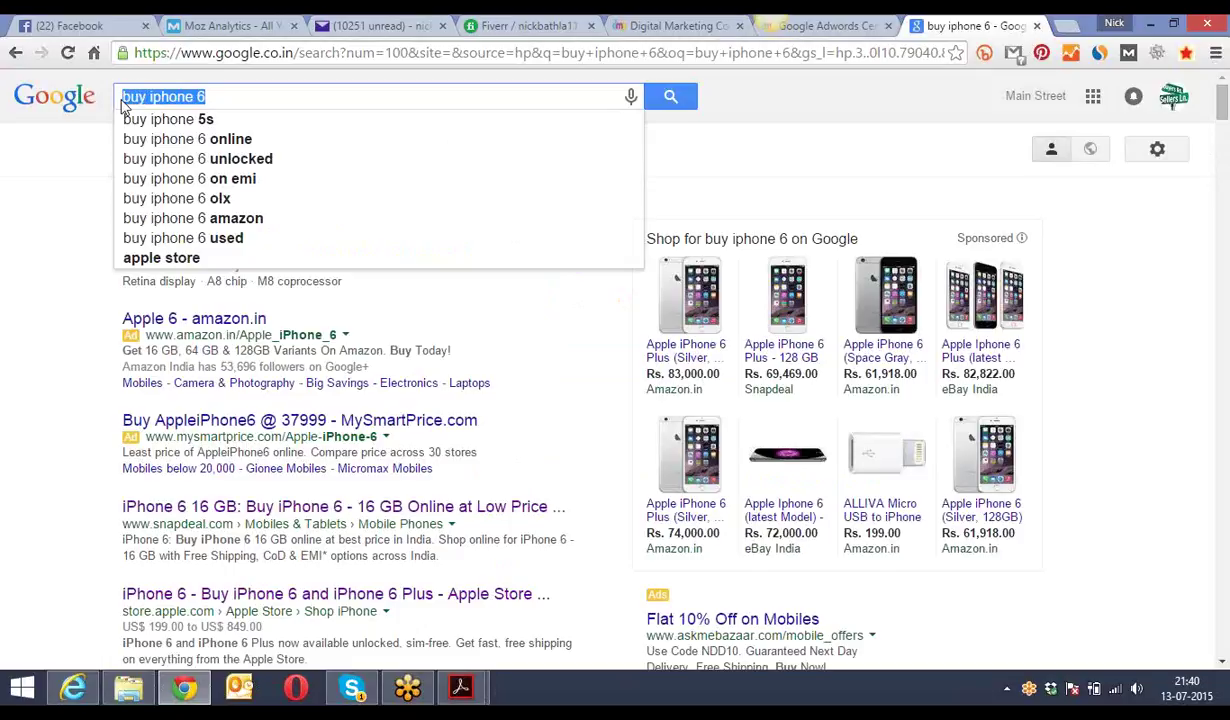
pyautogui.click(73, 151)
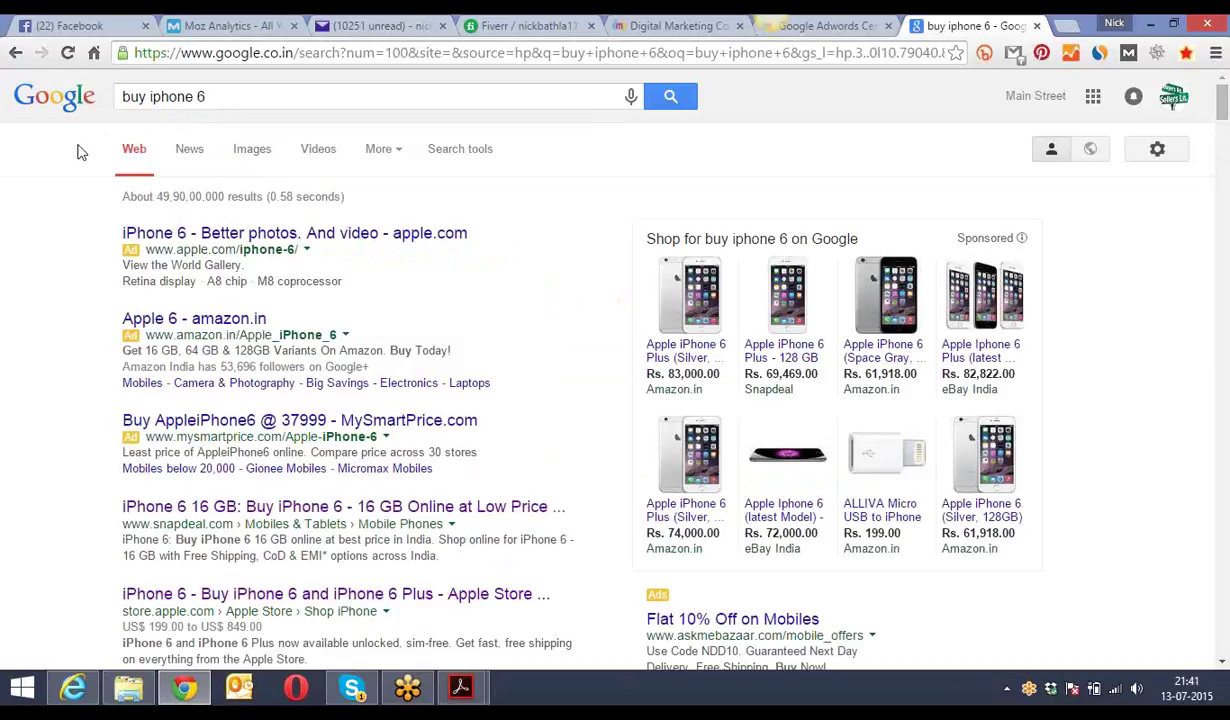
pyautogui.click(212, 96)
pyautogui.moveTo(212, 96); pyautogui.dragTo(142, 96)
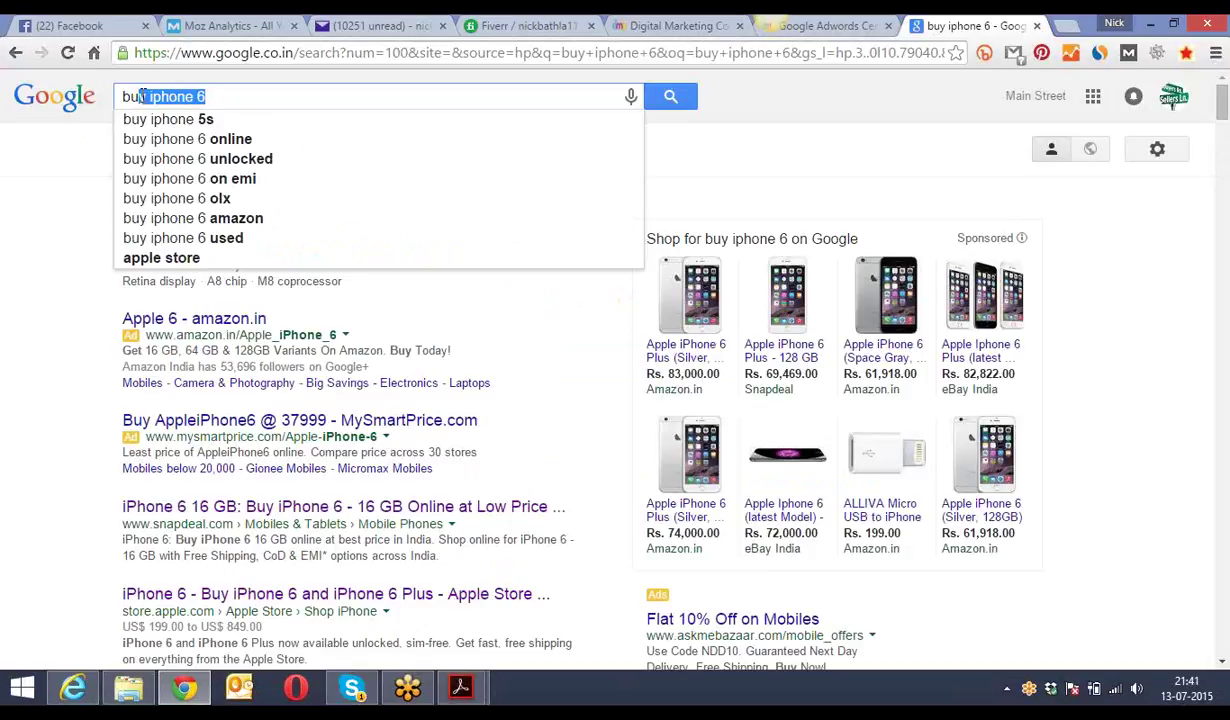
pyautogui.click(125, 96)
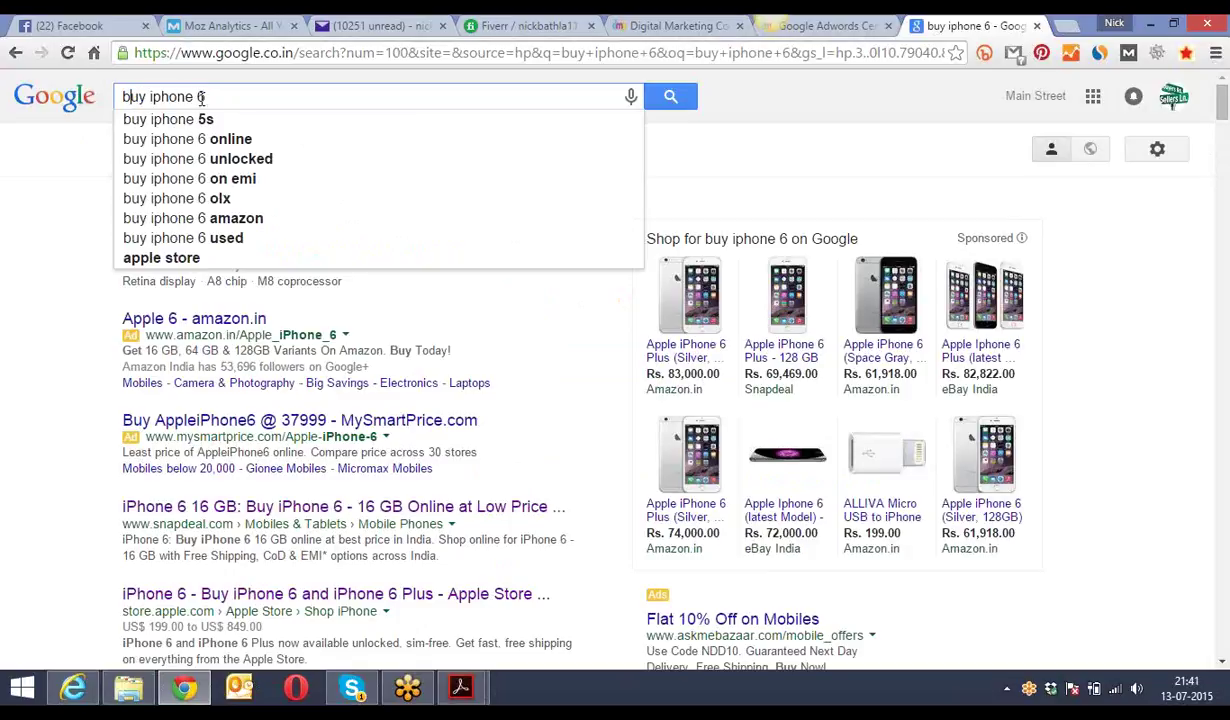
pyautogui.moveTo(207, 96); pyautogui.dragTo(124, 97)
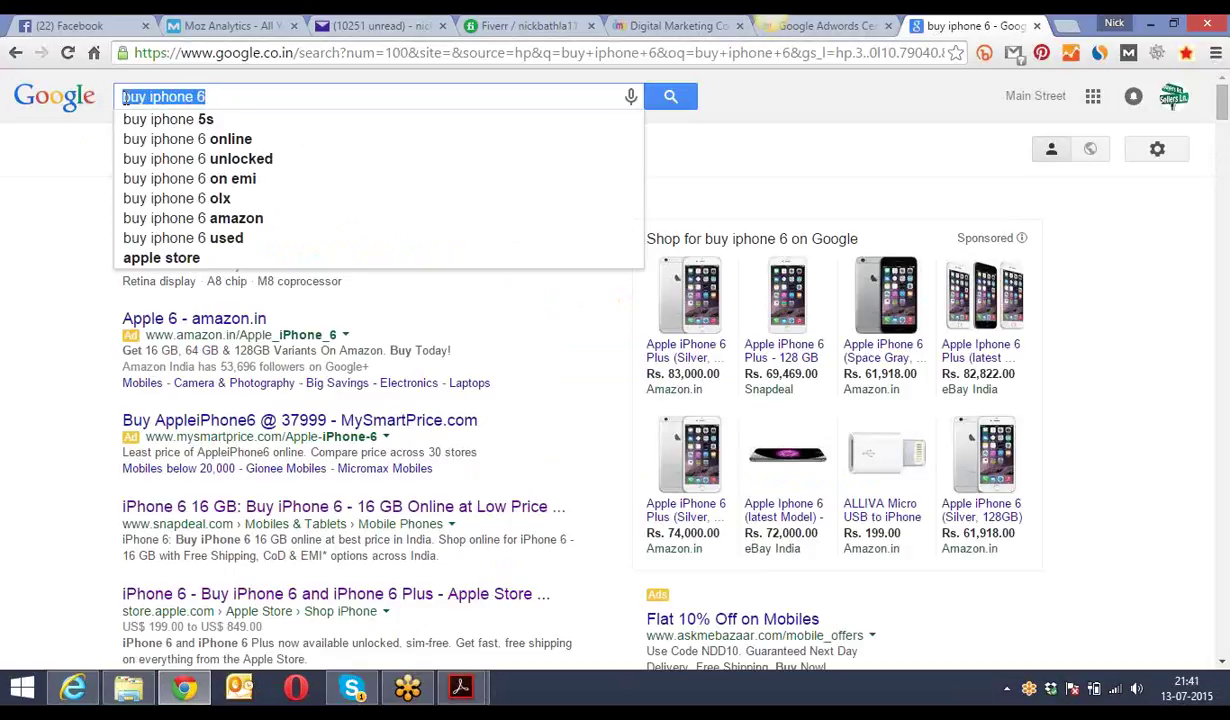
pyautogui.click(80, 163)
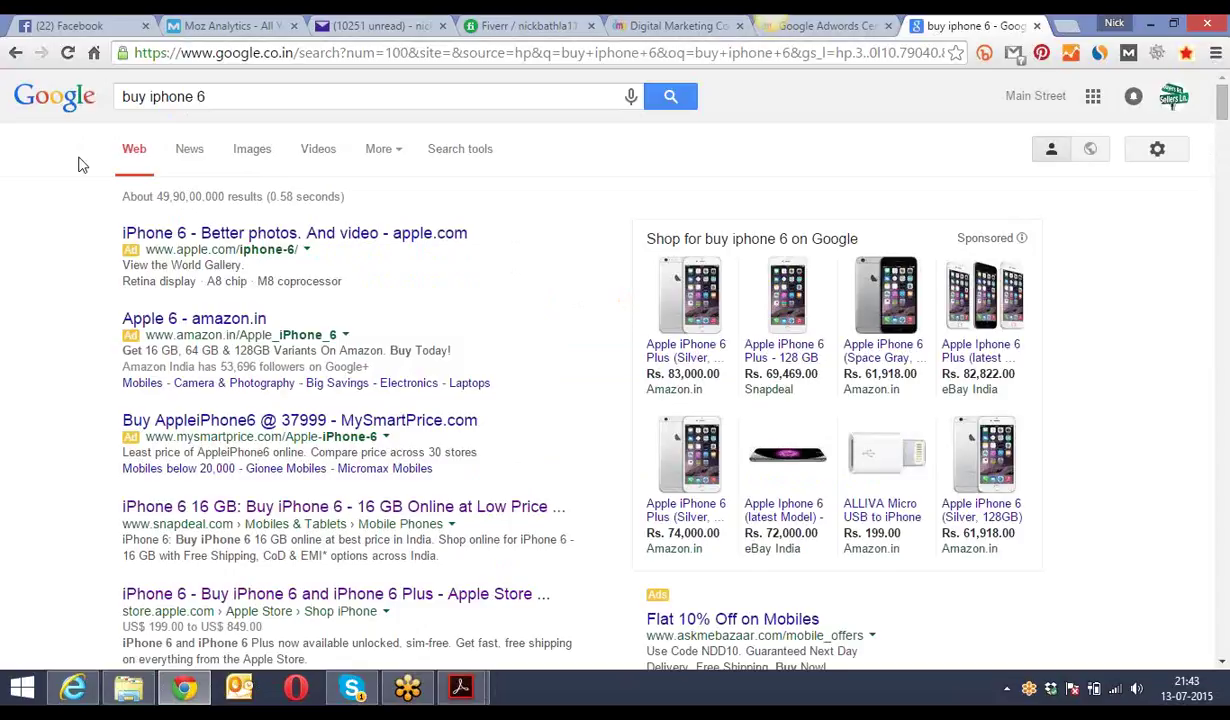
pyautogui.click(202, 96)
pyautogui.moveTo(204, 96); pyautogui.dragTo(122, 100)
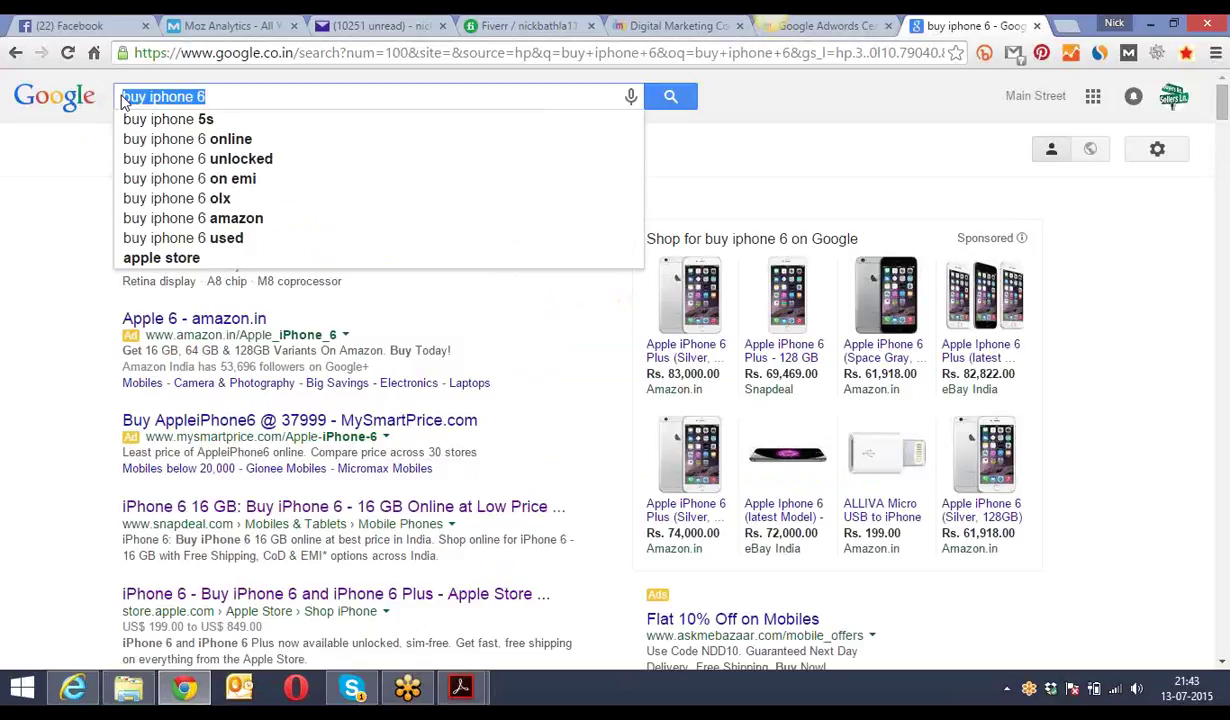
pyautogui.click(222, 93)
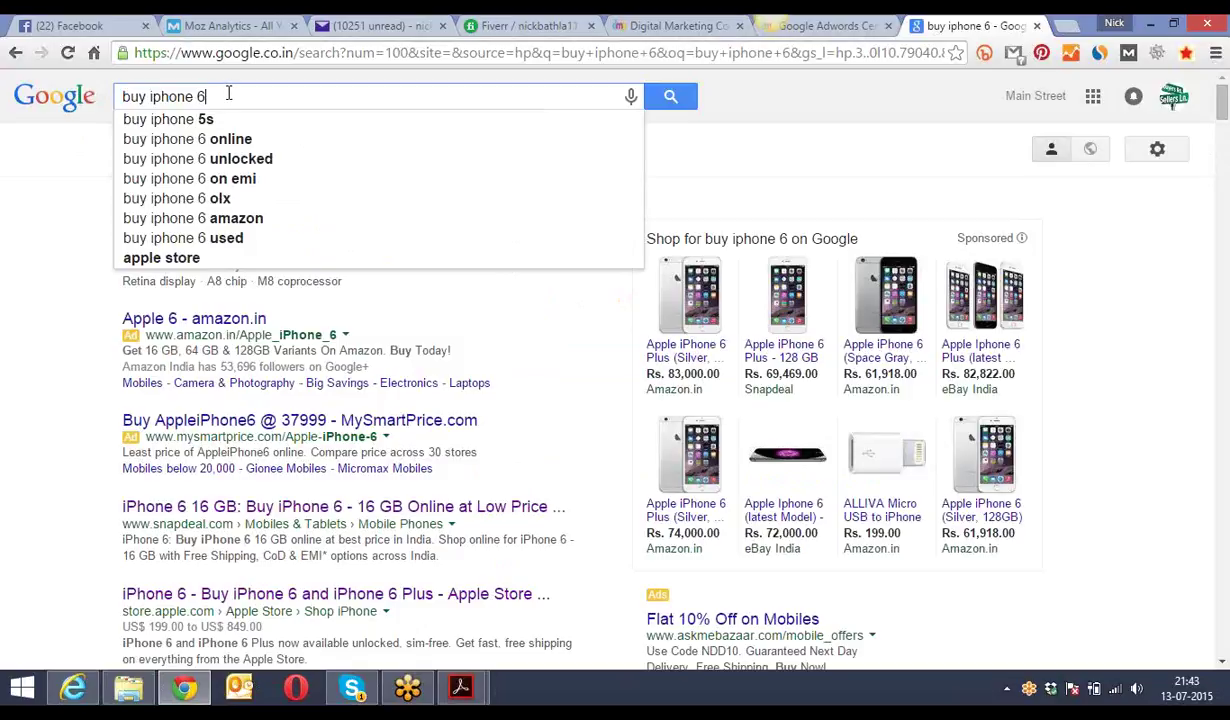
pyautogui.click(736, 113)
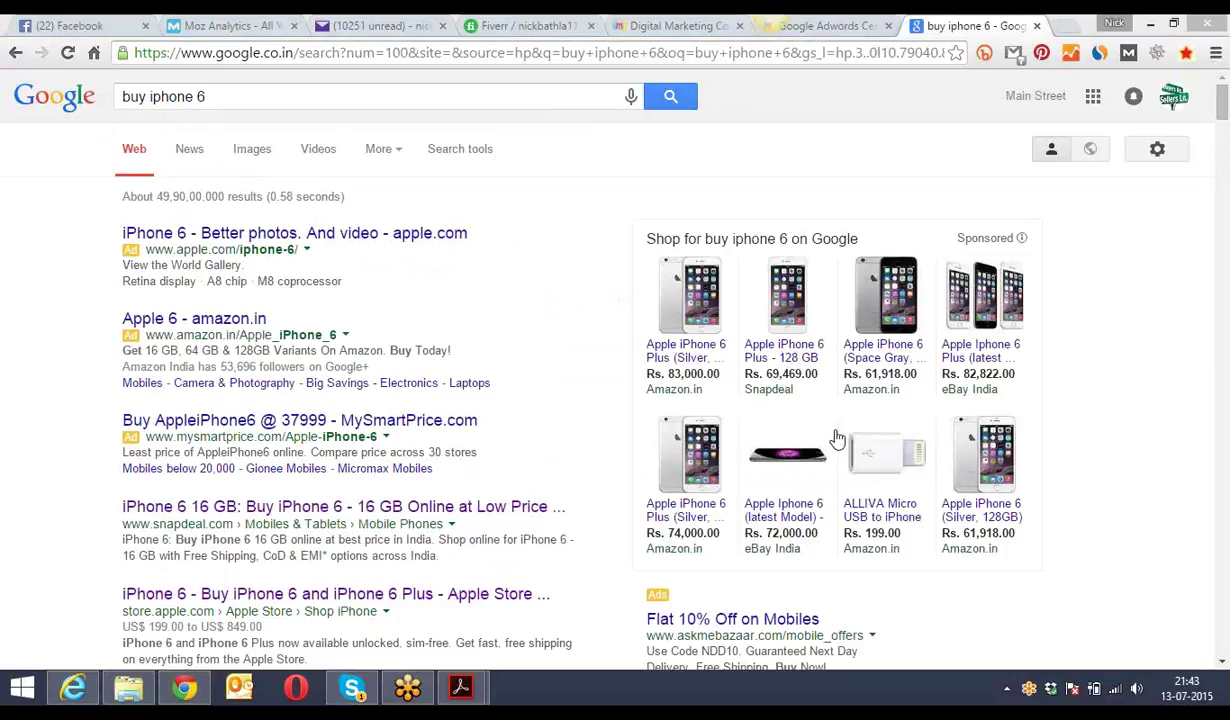
pyautogui.click(212, 94)
pyautogui.moveTo(212, 94); pyautogui.dragTo(114, 96)
pyautogui.click(90, 148)
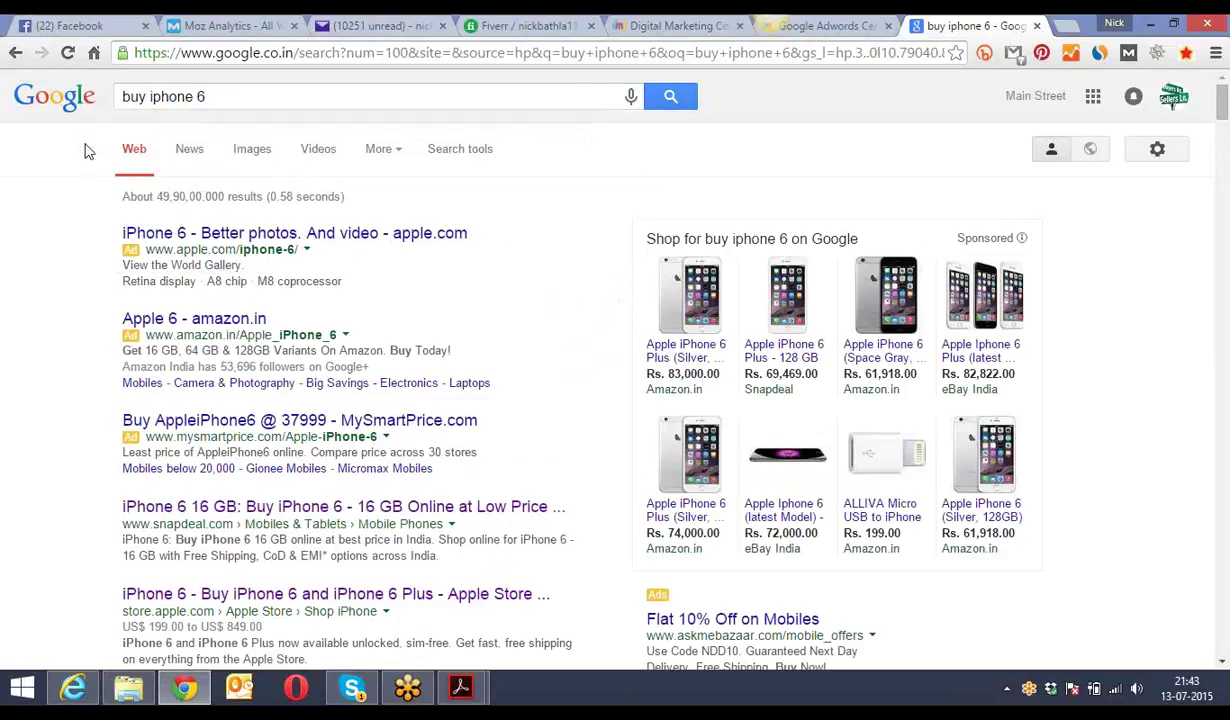
pyautogui.scroll(-3, 87, 150)
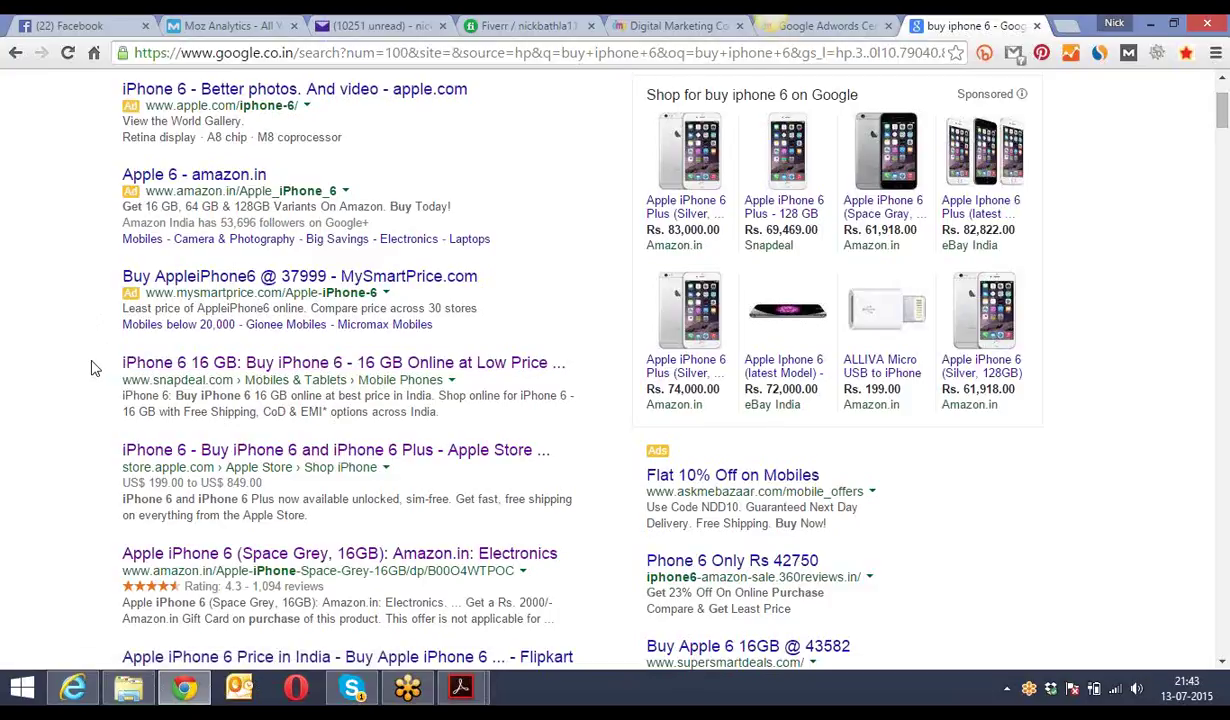
pyautogui.scroll(1, 92, 368)
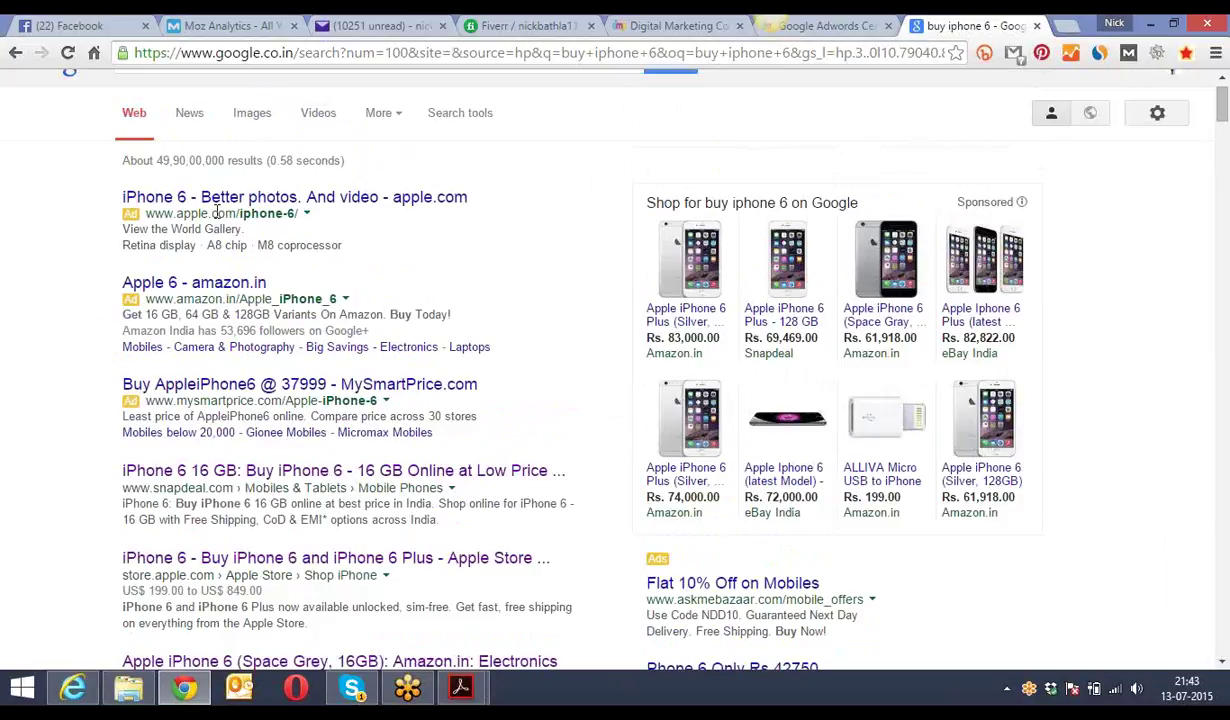
pyautogui.moveTo(345, 246); pyautogui.dragTo(124, 206)
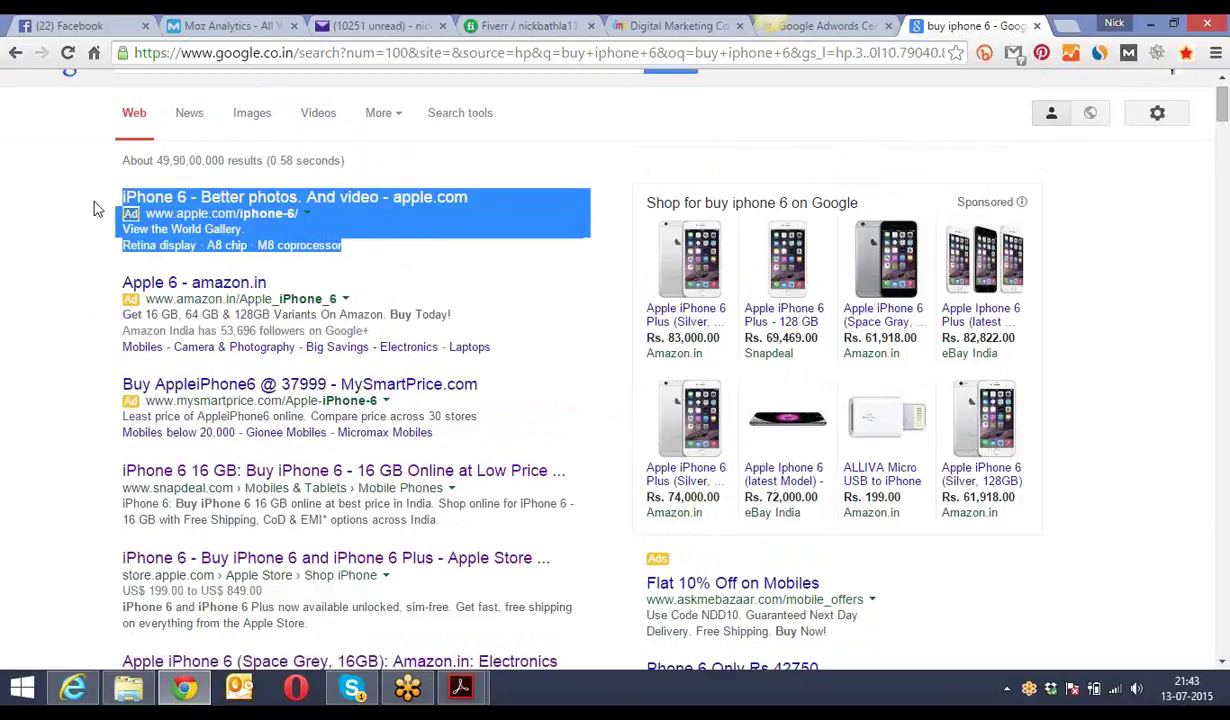
pyautogui.click(93, 209)
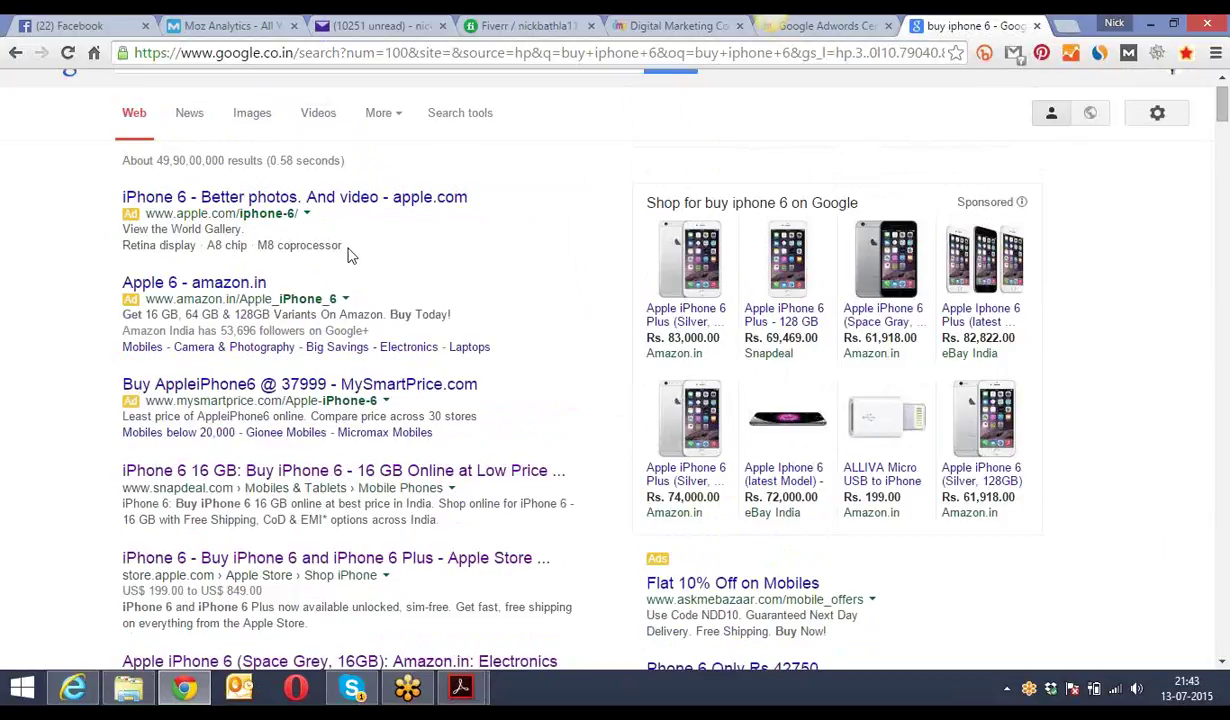
pyautogui.moveTo(446, 521); pyautogui.dragTo(97, 483)
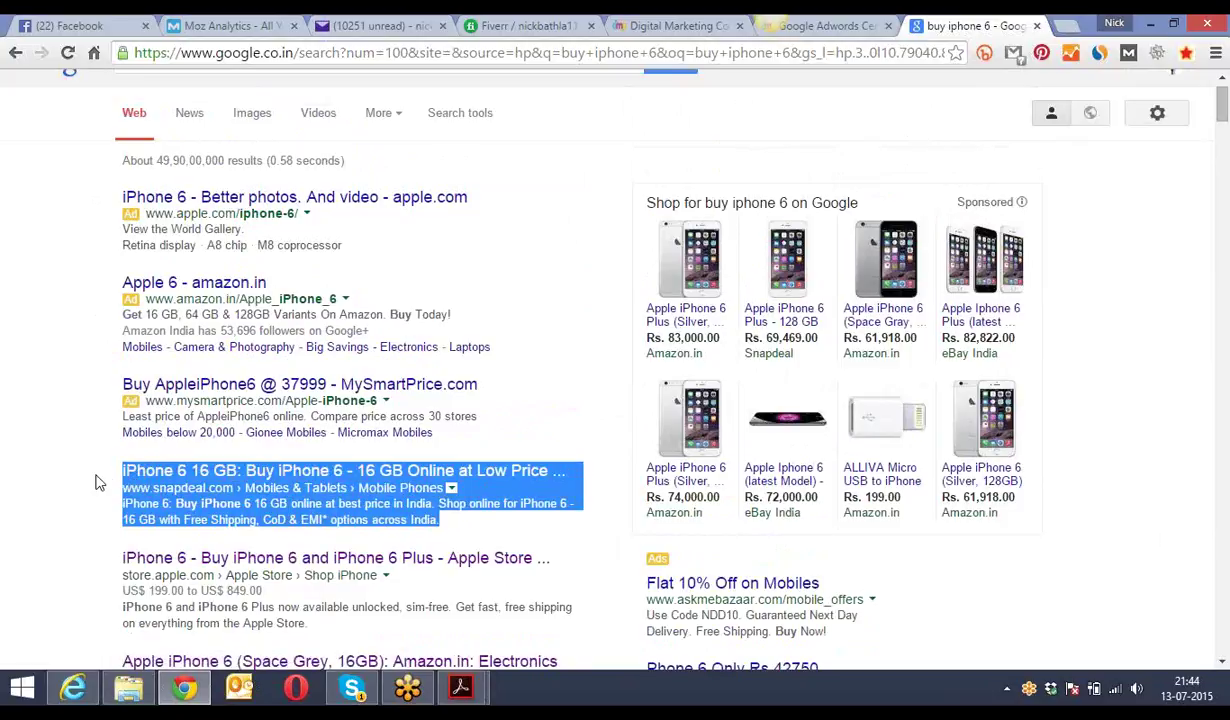
pyautogui.click(97, 483)
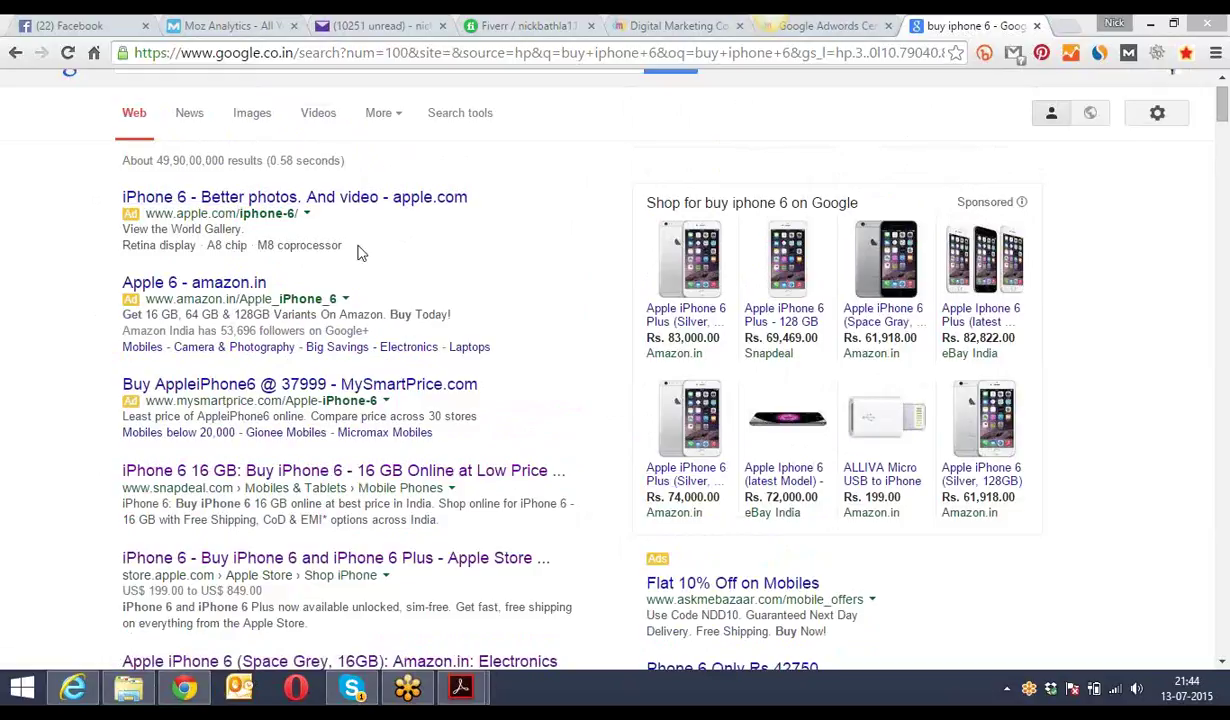
pyautogui.moveTo(342, 247); pyautogui.dragTo(113, 190)
pyautogui.click(91, 197)
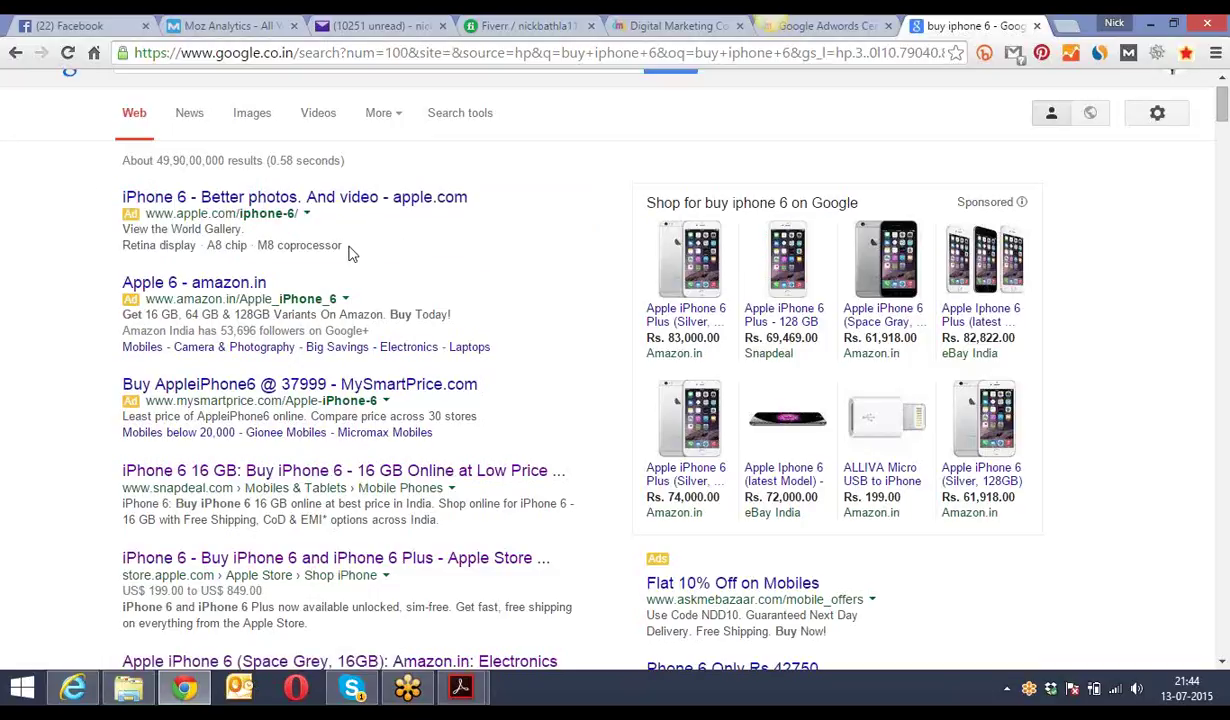
pyautogui.moveTo(338, 244); pyautogui.dragTo(256, 212)
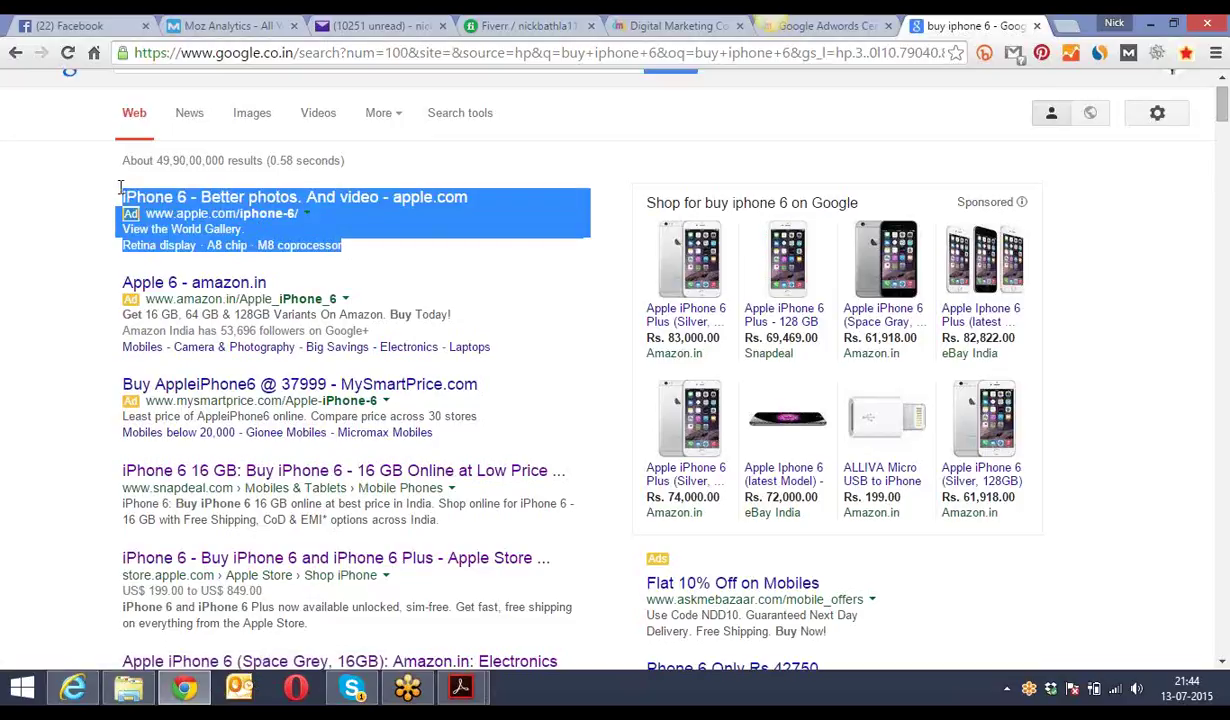
pyautogui.click(82, 197)
pyautogui.scroll(1, 83, 199)
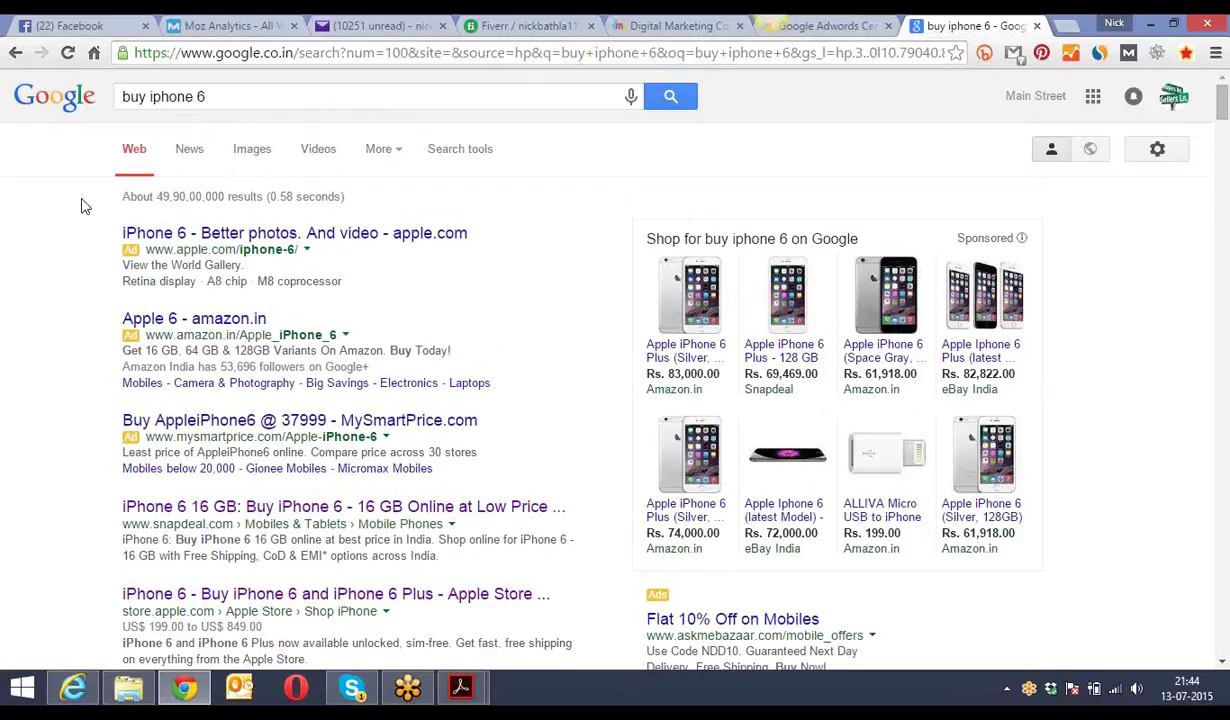
pyautogui.moveTo(208, 96); pyautogui.dragTo(112, 96)
pyautogui.click(88, 150)
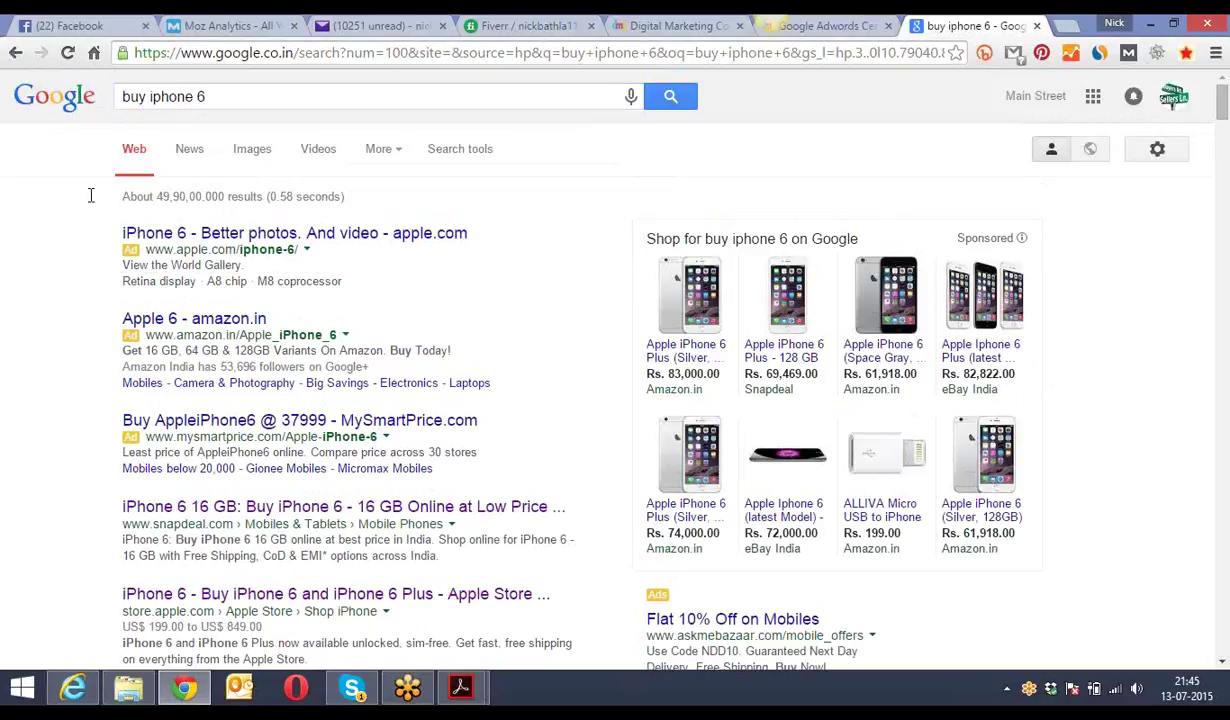
pyautogui.moveTo(270, 320); pyautogui.dragTo(118, 320)
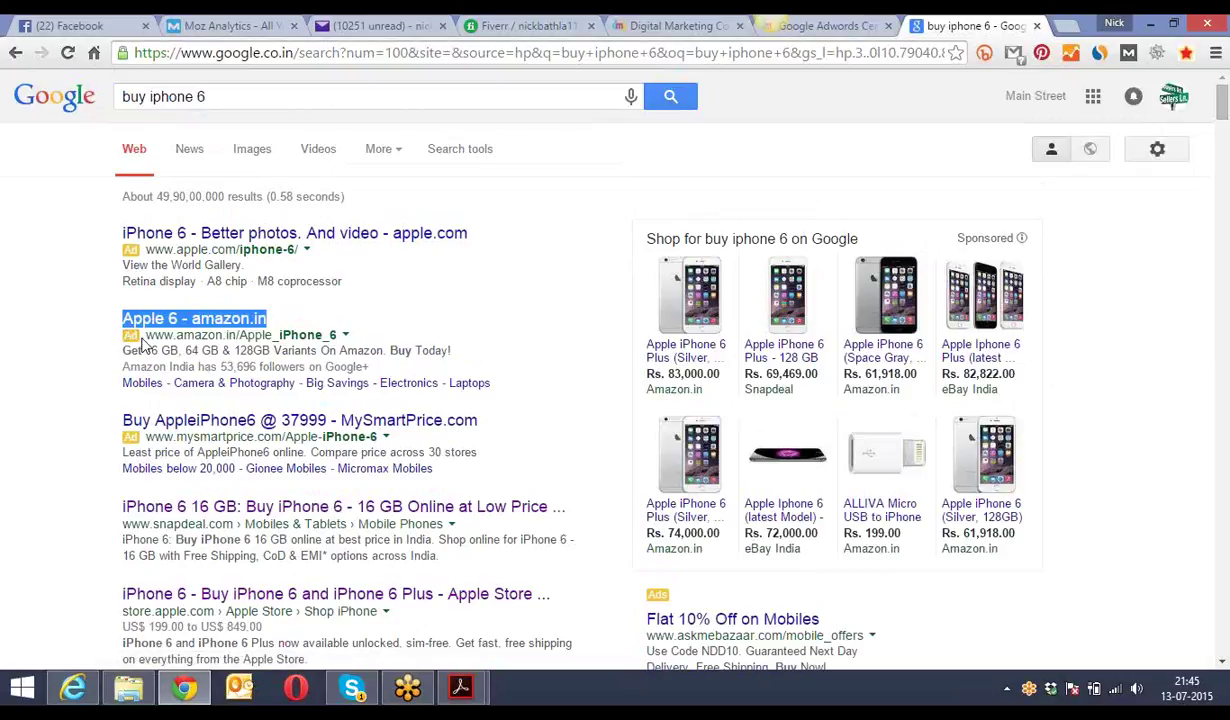
pyautogui.click(142, 342)
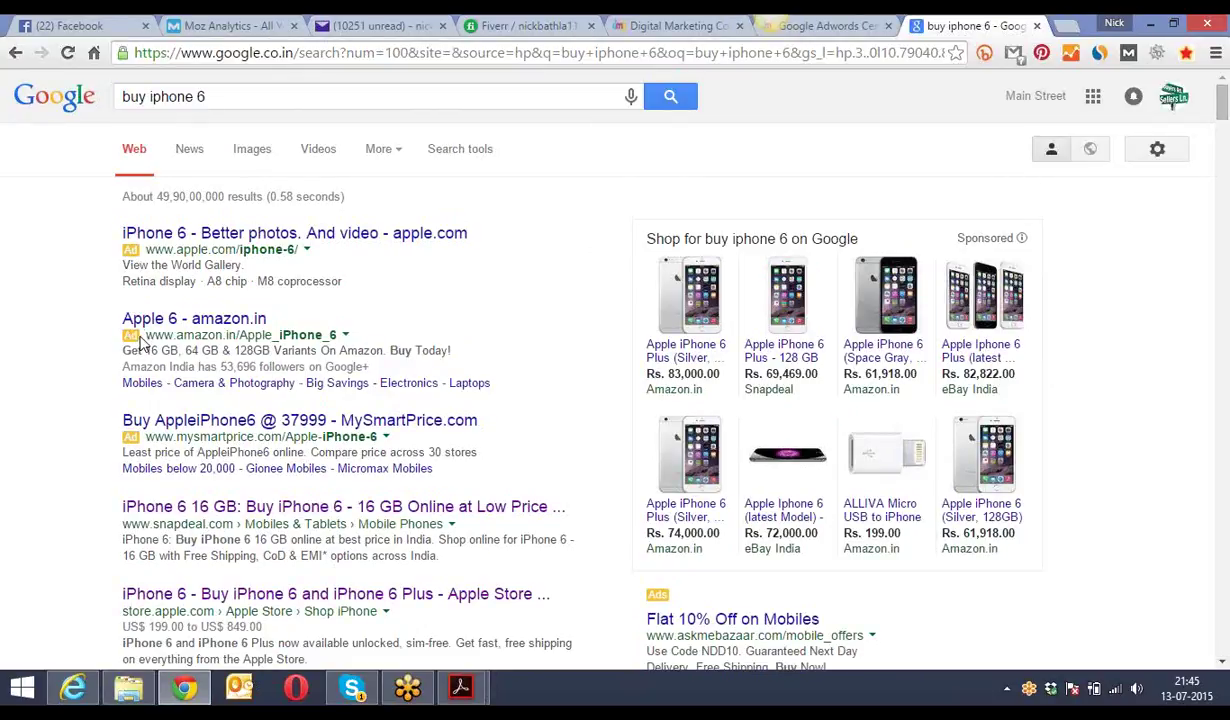
pyautogui.moveTo(139, 337); pyautogui.dragTo(120, 343)
pyautogui.click(96, 328)
pyautogui.scroll(-9, 100, 449)
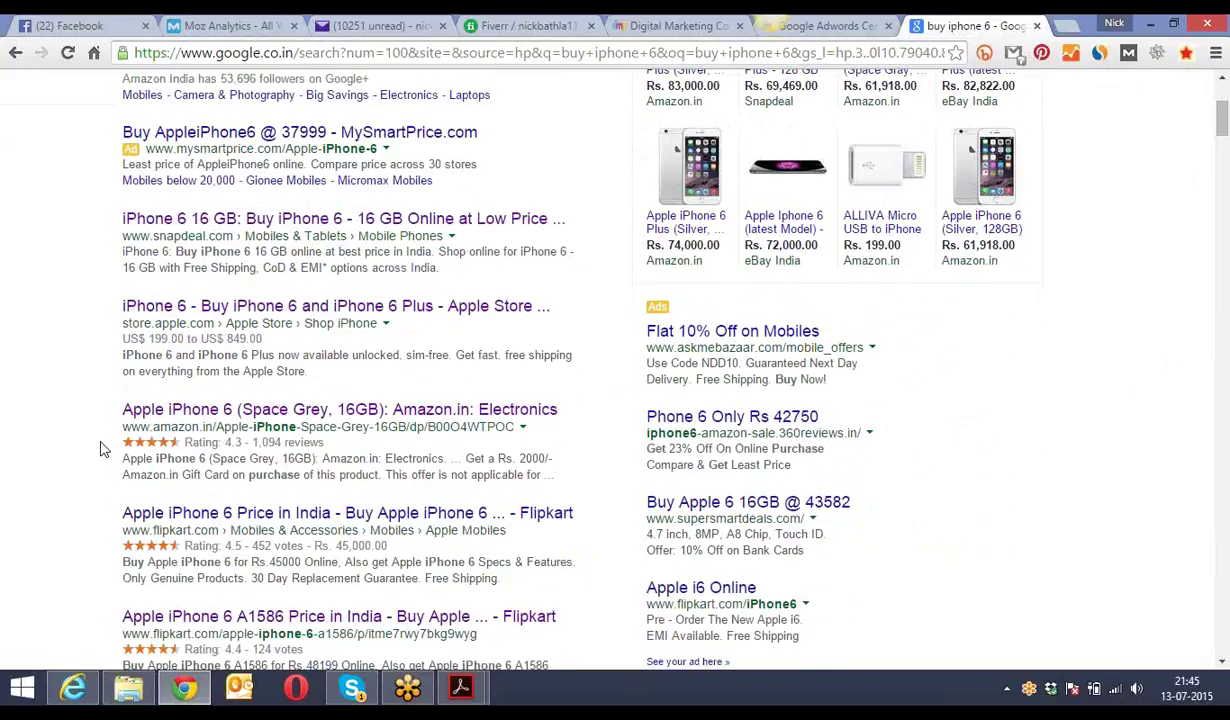
pyautogui.scroll(-4, 100, 449)
pyautogui.scroll(6, 100, 449)
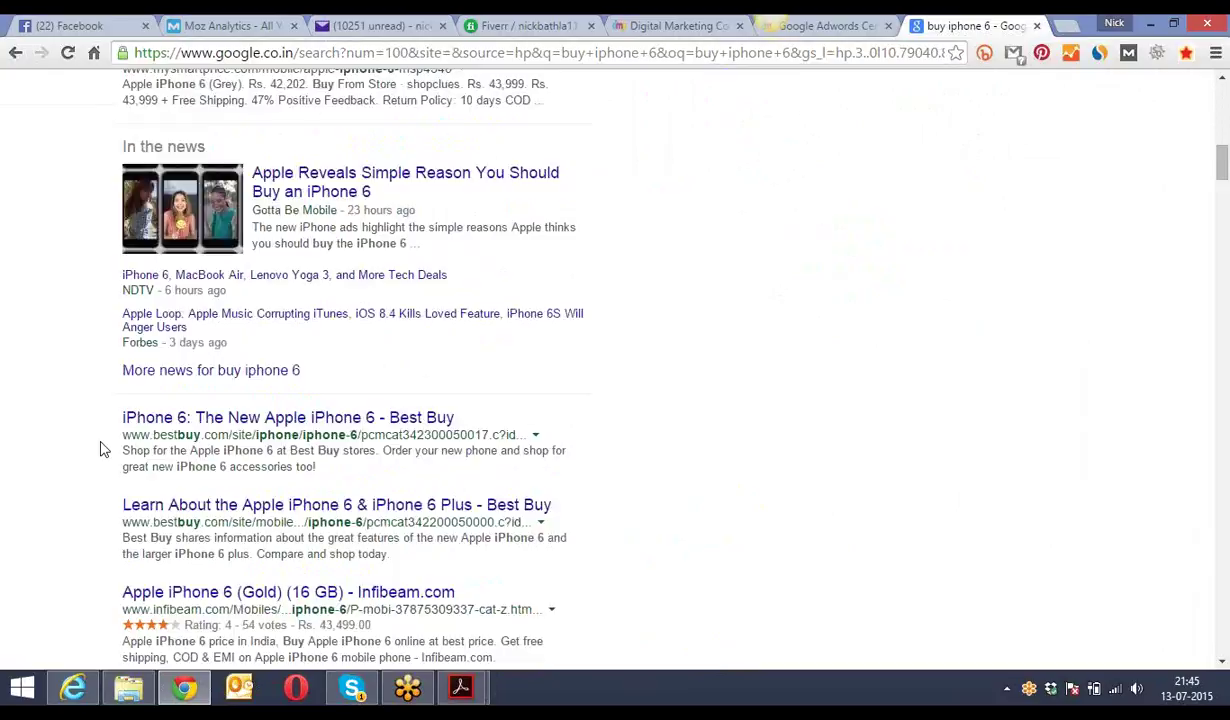
pyautogui.scroll(5, 100, 449)
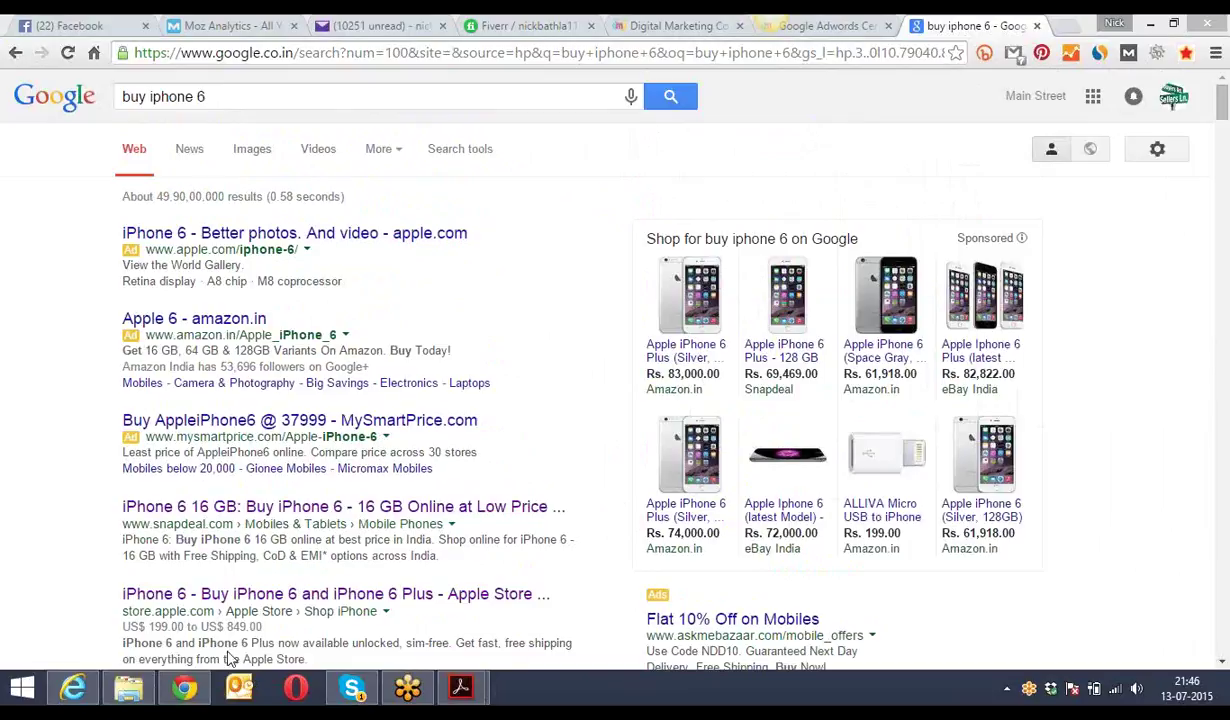
pyautogui.click(296, 690)
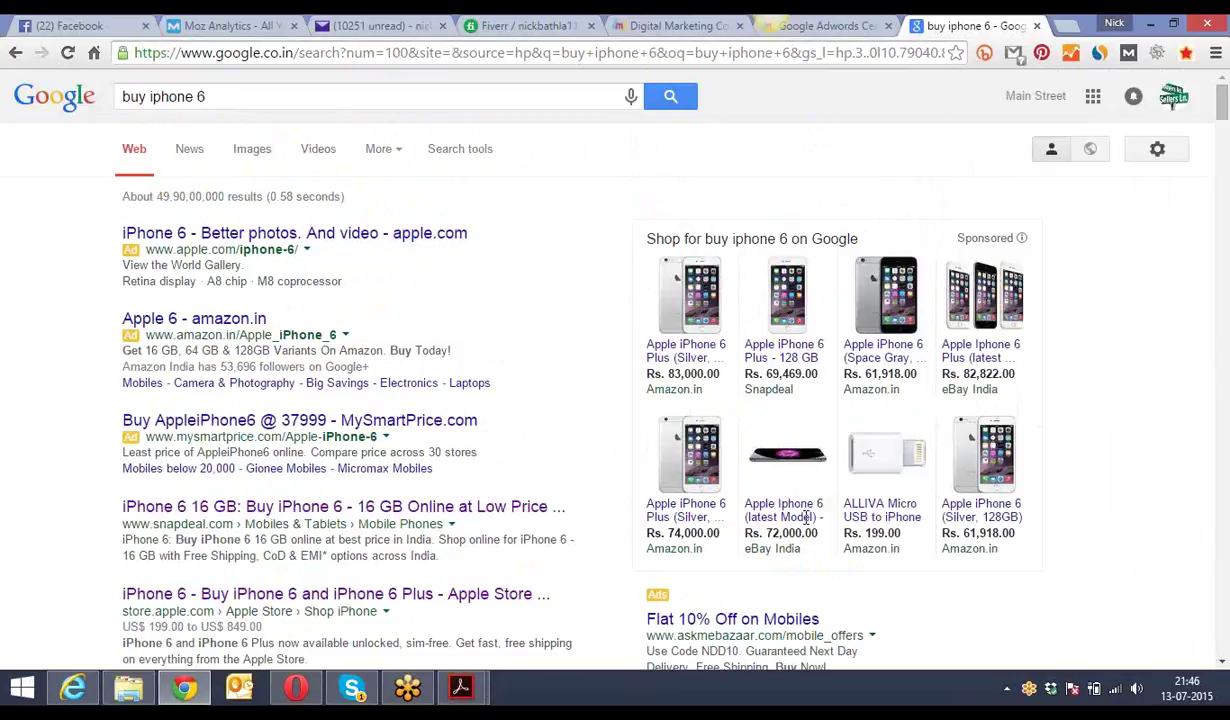
pyautogui.click(248, 100)
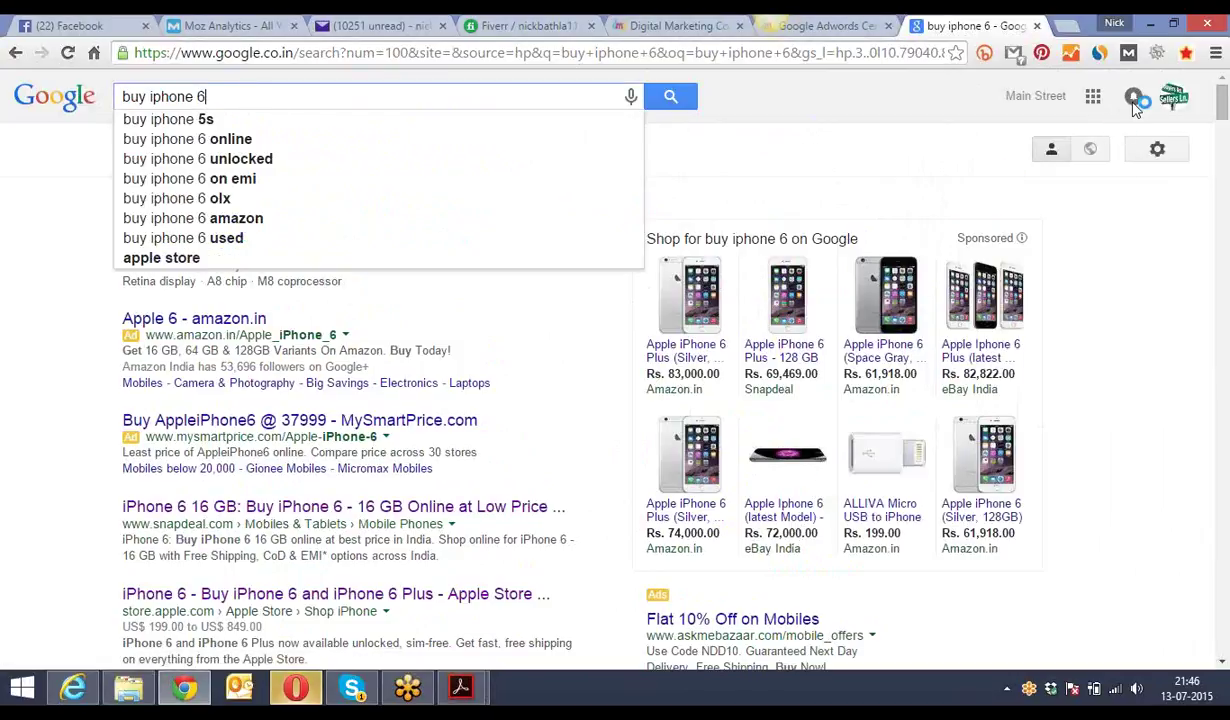
pyautogui.click(1220, 110)
pyautogui.scroll(-15, 1222, 150)
pyautogui.scroll(-20, 1226, 180)
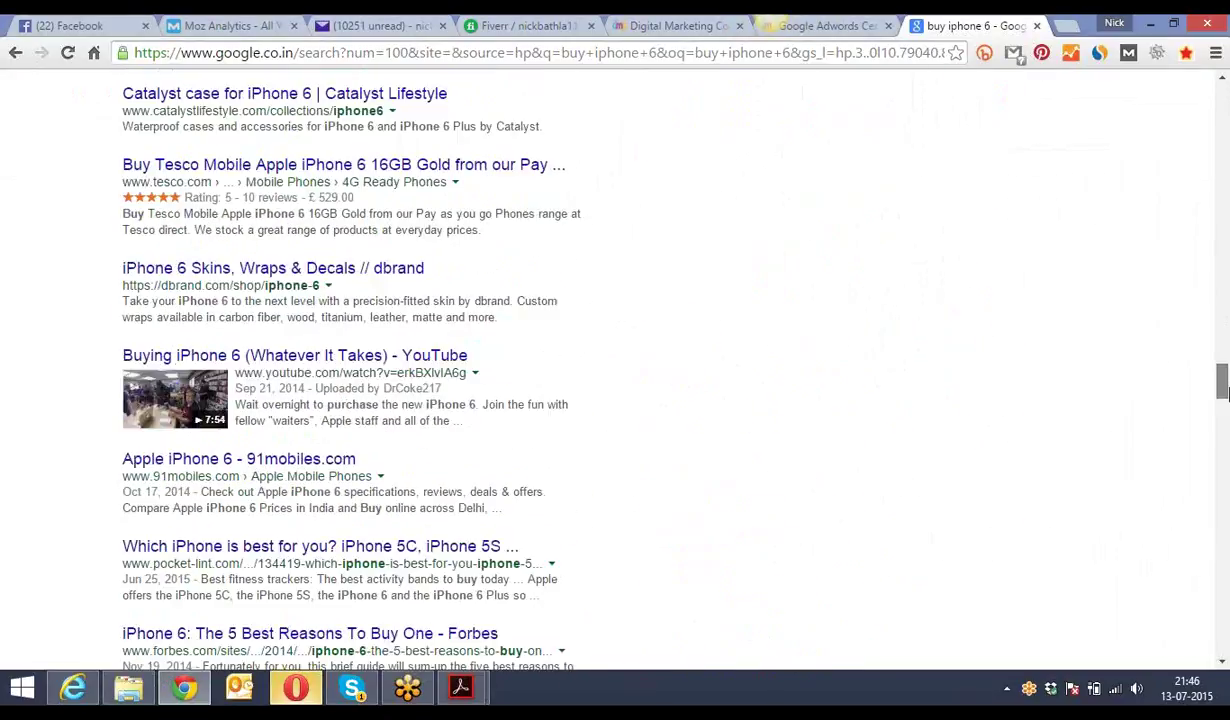
pyautogui.scroll(-3, 1222, 635)
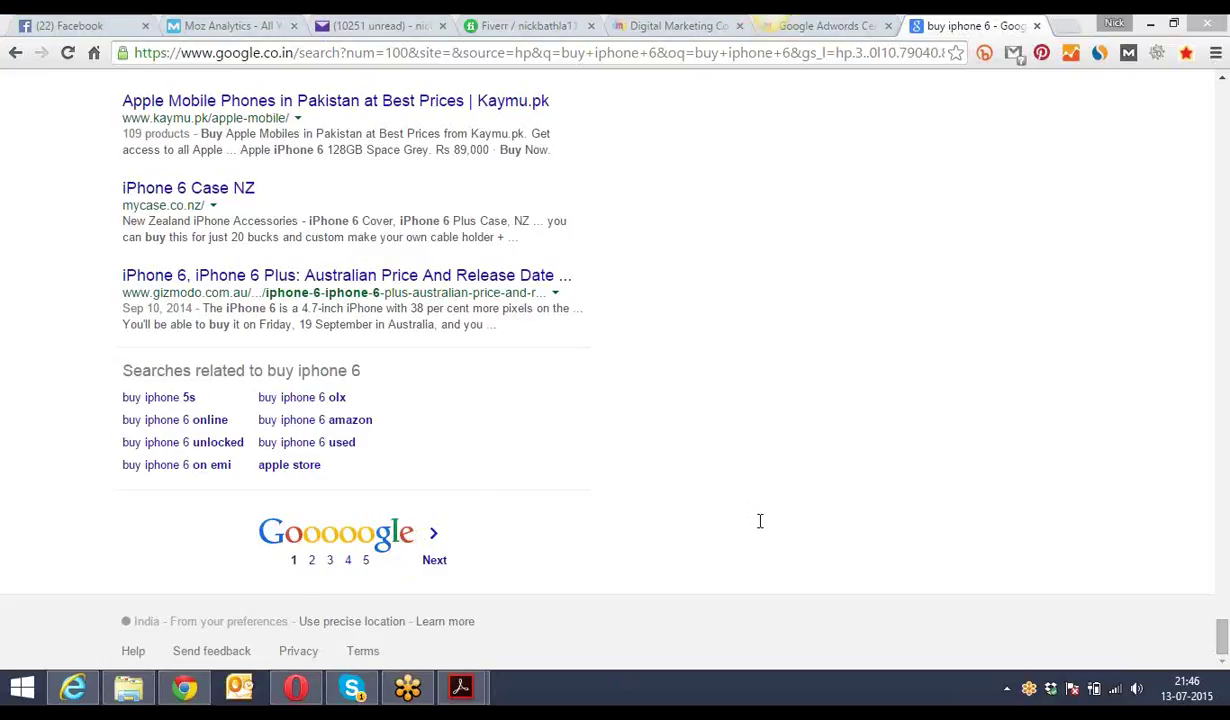
pyautogui.click(1223, 636)
pyautogui.moveTo(1223, 636); pyautogui.dragTo(1223, 95)
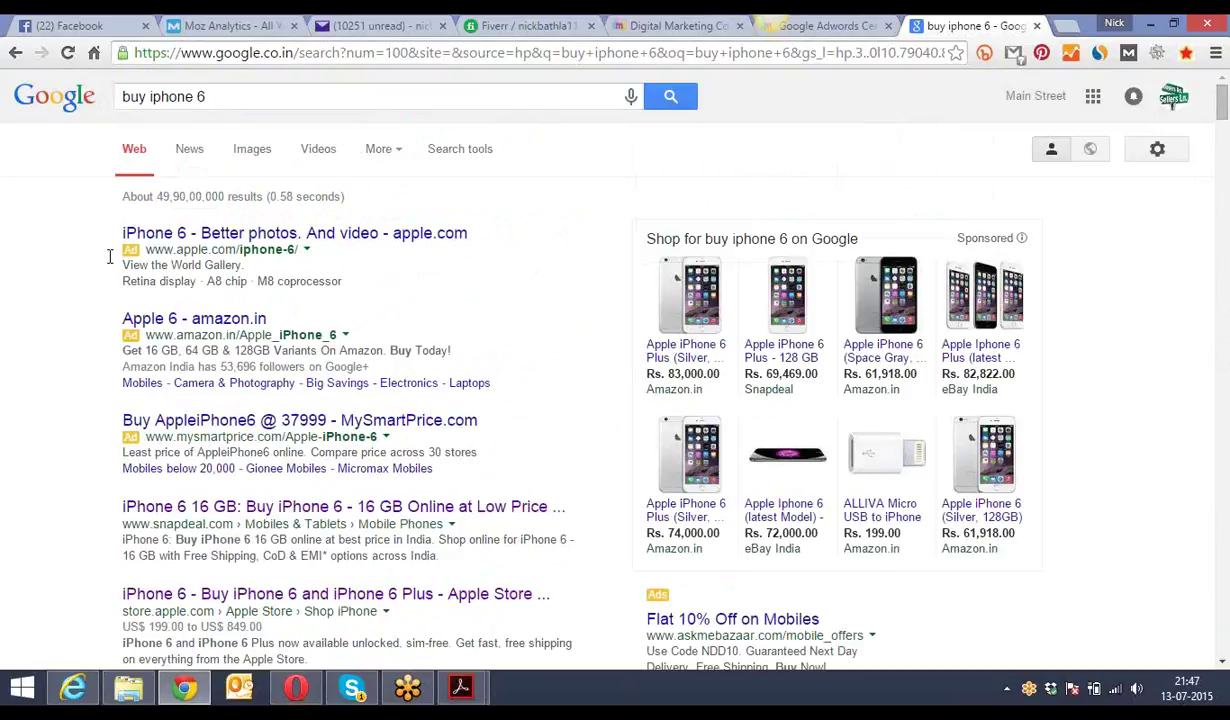
pyautogui.moveTo(1221, 97); pyautogui.dragTo(1224, 137)
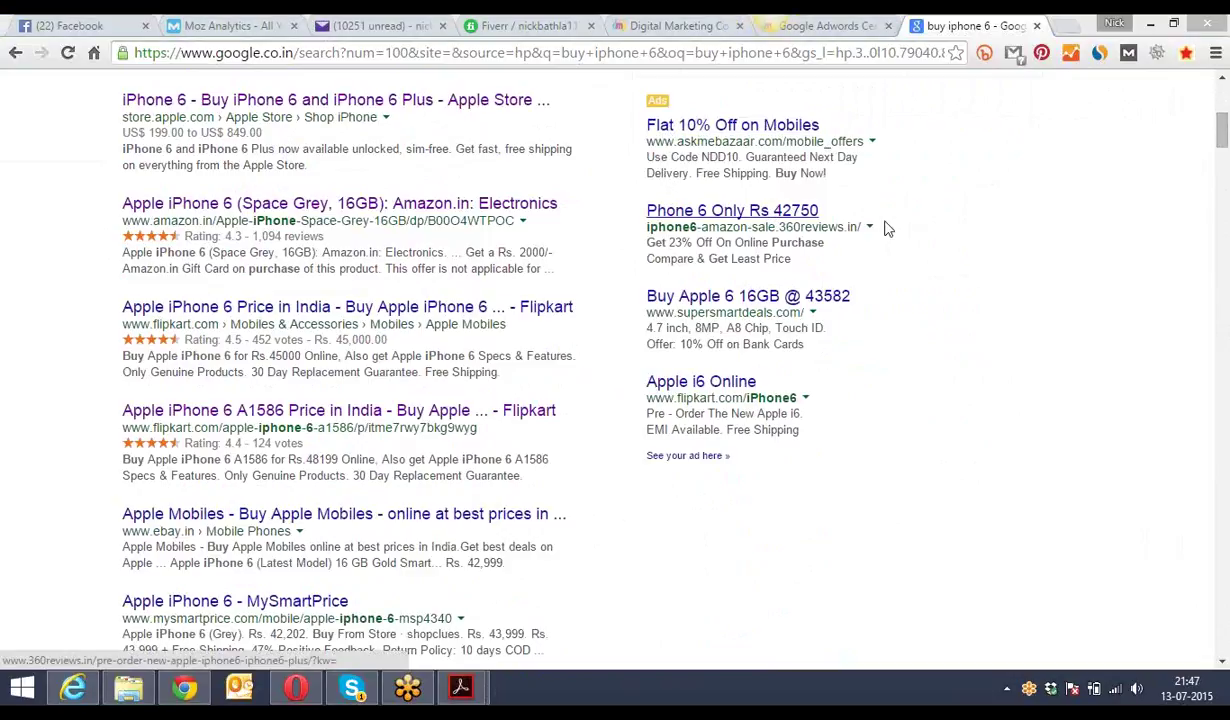
pyautogui.moveTo(667, 100); pyautogui.dragTo(627, 98)
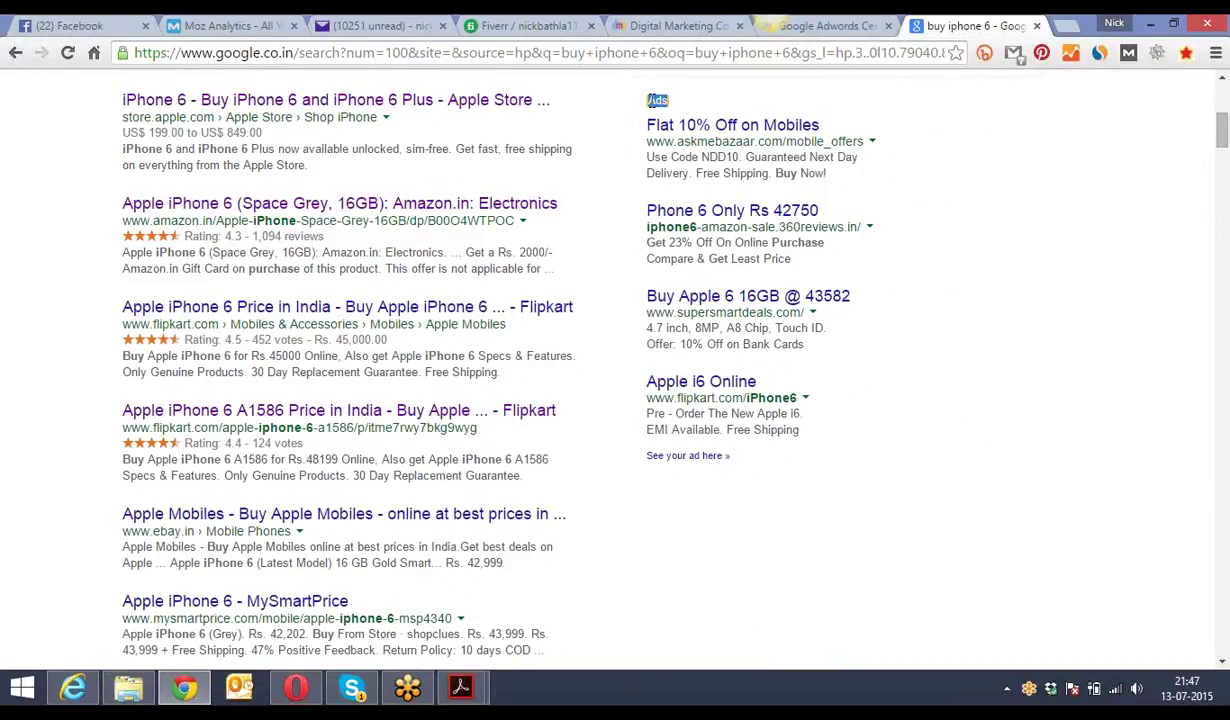
pyautogui.click(673, 172)
pyautogui.moveTo(1222, 143); pyautogui.dragTo(1222, 105)
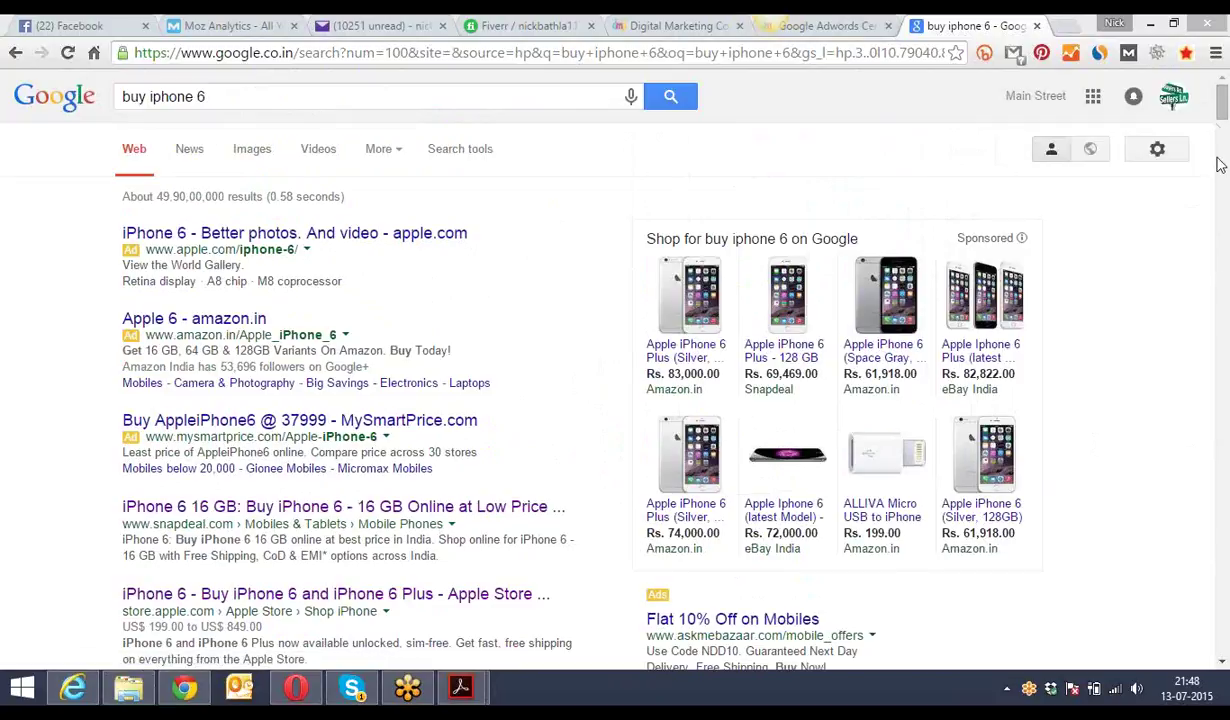
pyautogui.moveTo(1222, 112); pyautogui.dragTo(1222, 120)
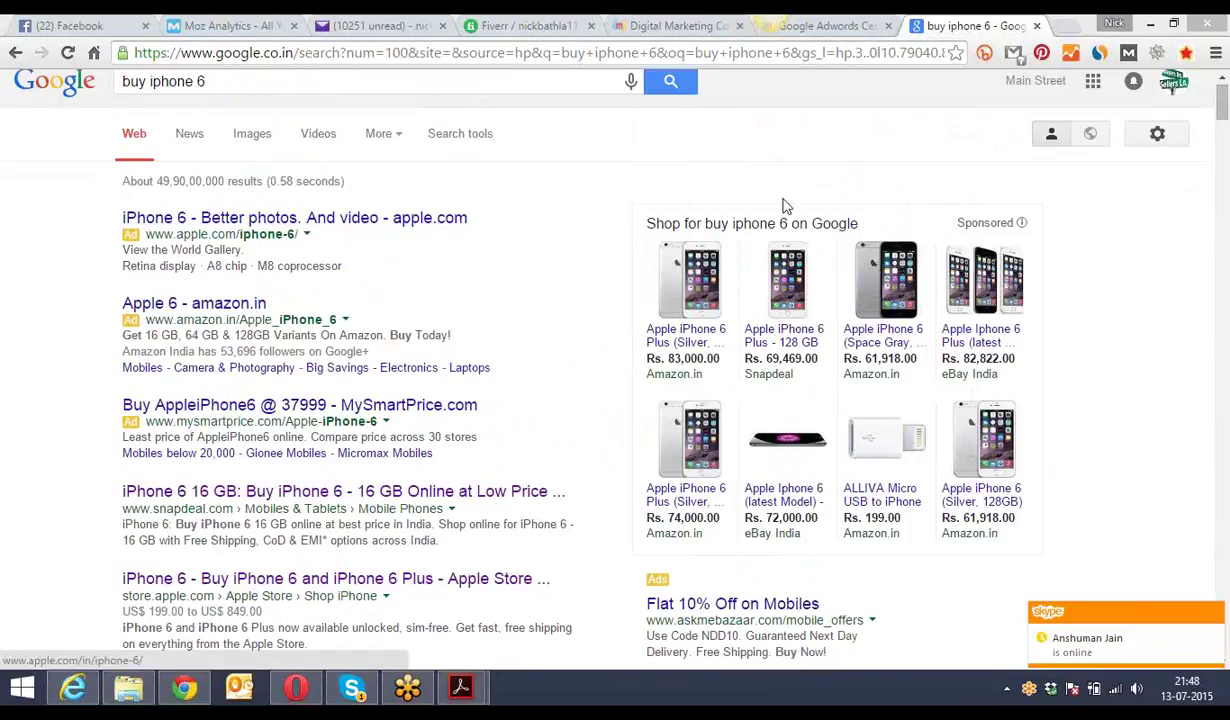
pyautogui.moveTo(1223, 110); pyautogui.dragTo(1223, 92)
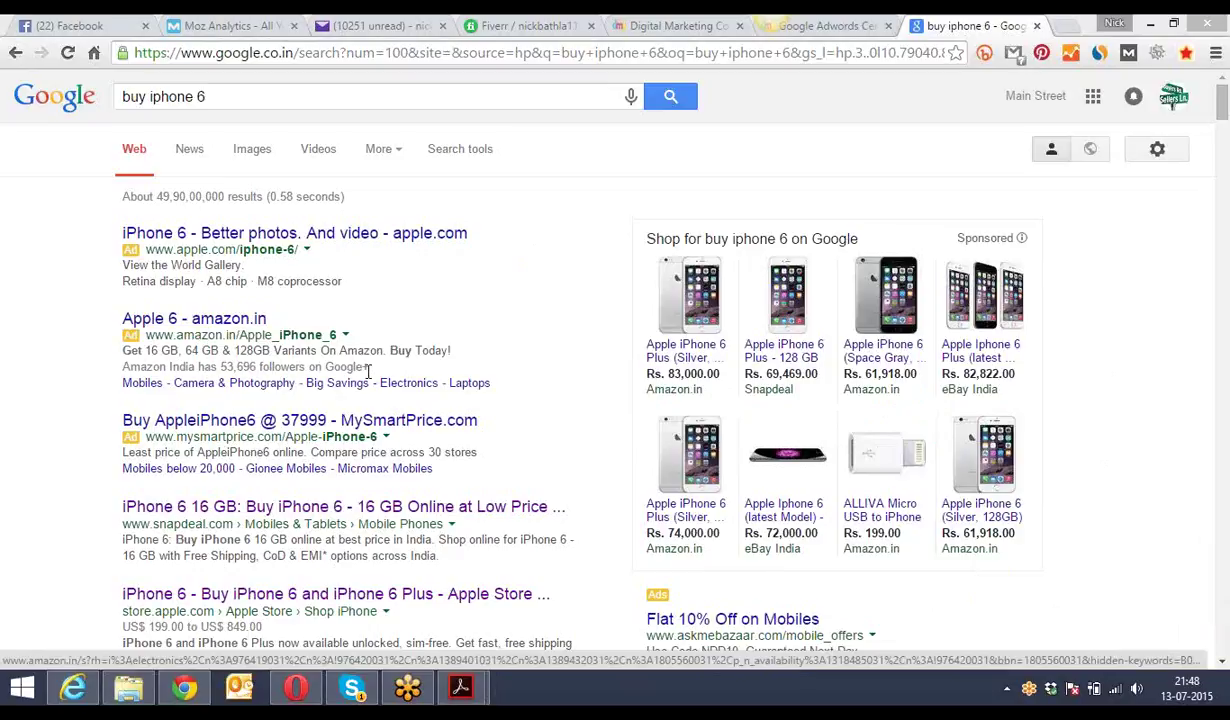
pyautogui.moveTo(368, 367); pyautogui.dragTo(121, 310)
pyautogui.click(97, 317)
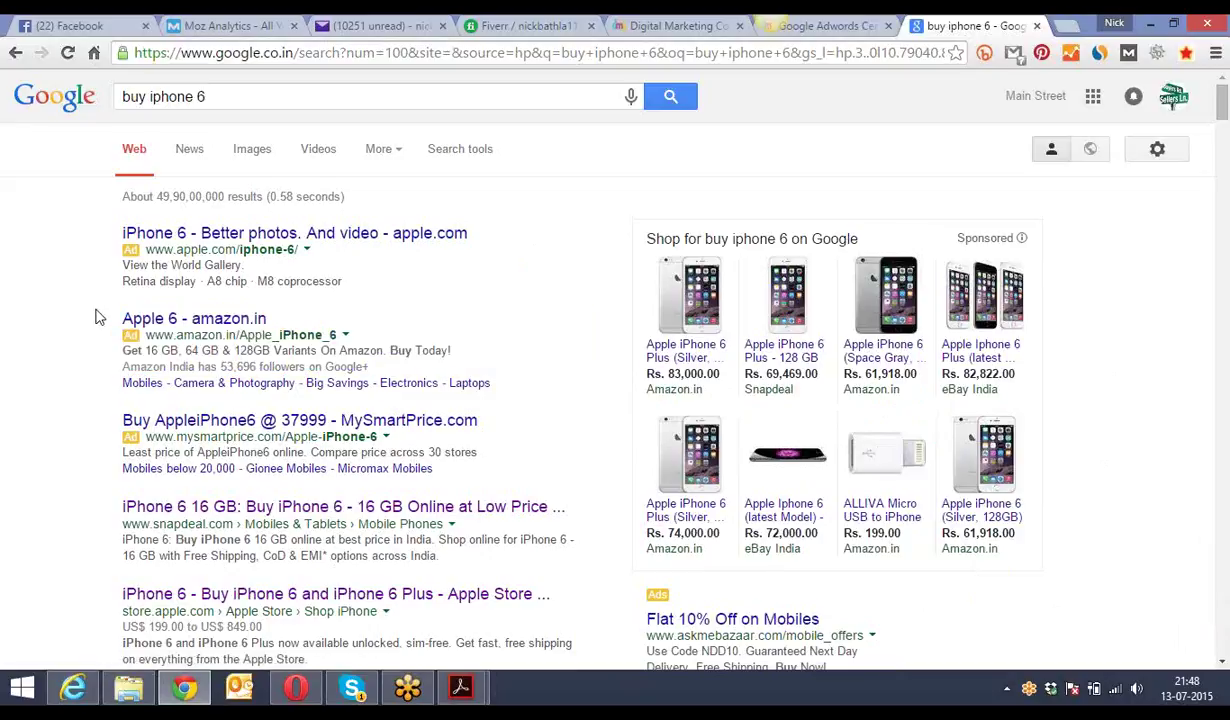
pyautogui.click(199, 97)
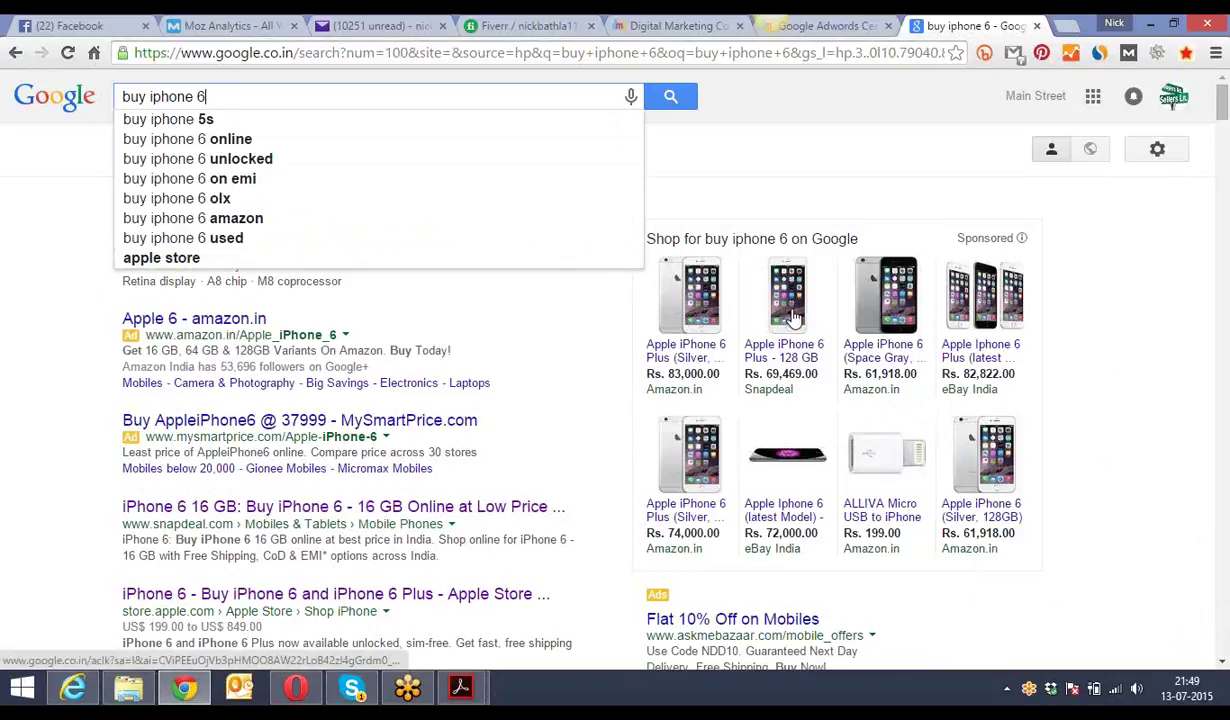
pyautogui.moveTo(793, 318)
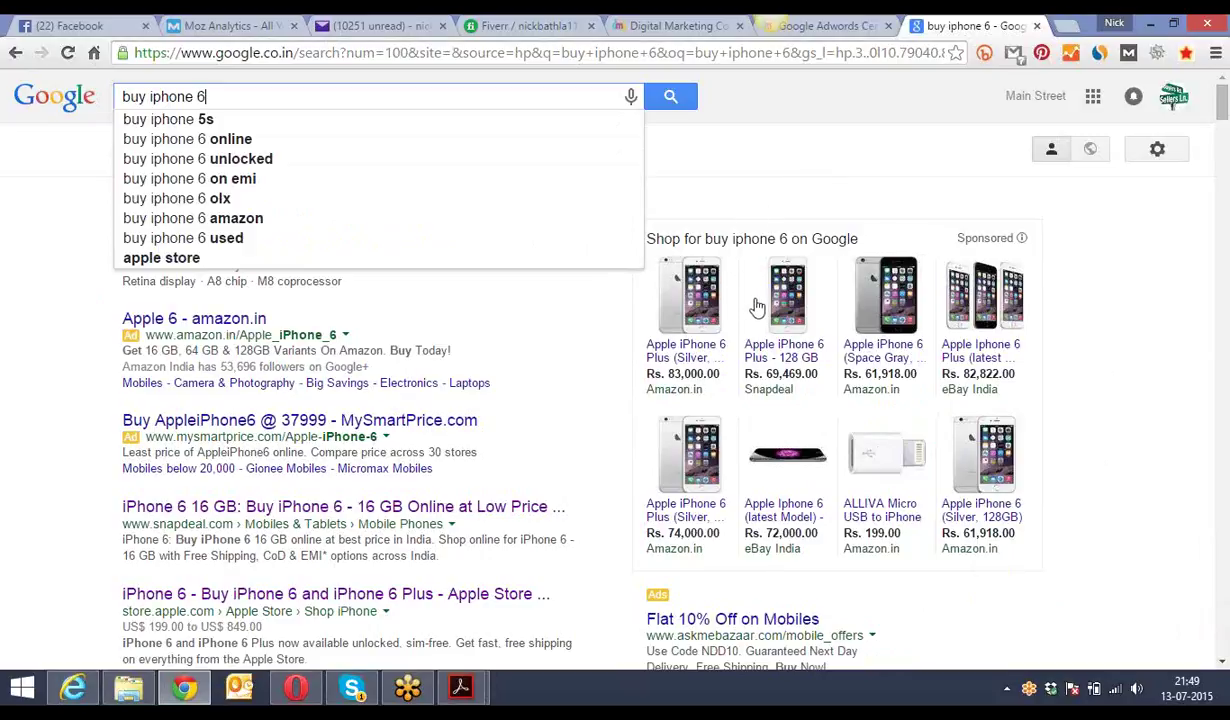
pyautogui.moveTo(740, 285)
pyautogui.moveTo(369, 367); pyautogui.dragTo(125, 317)
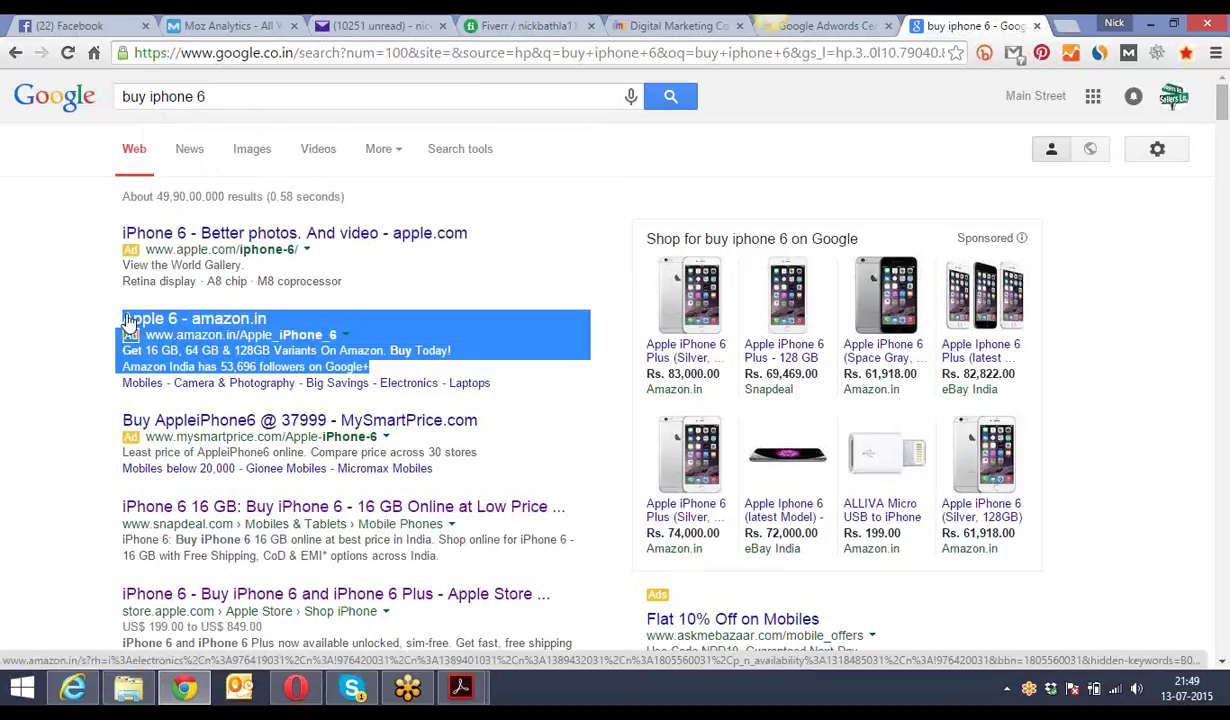
pyautogui.click(91, 311)
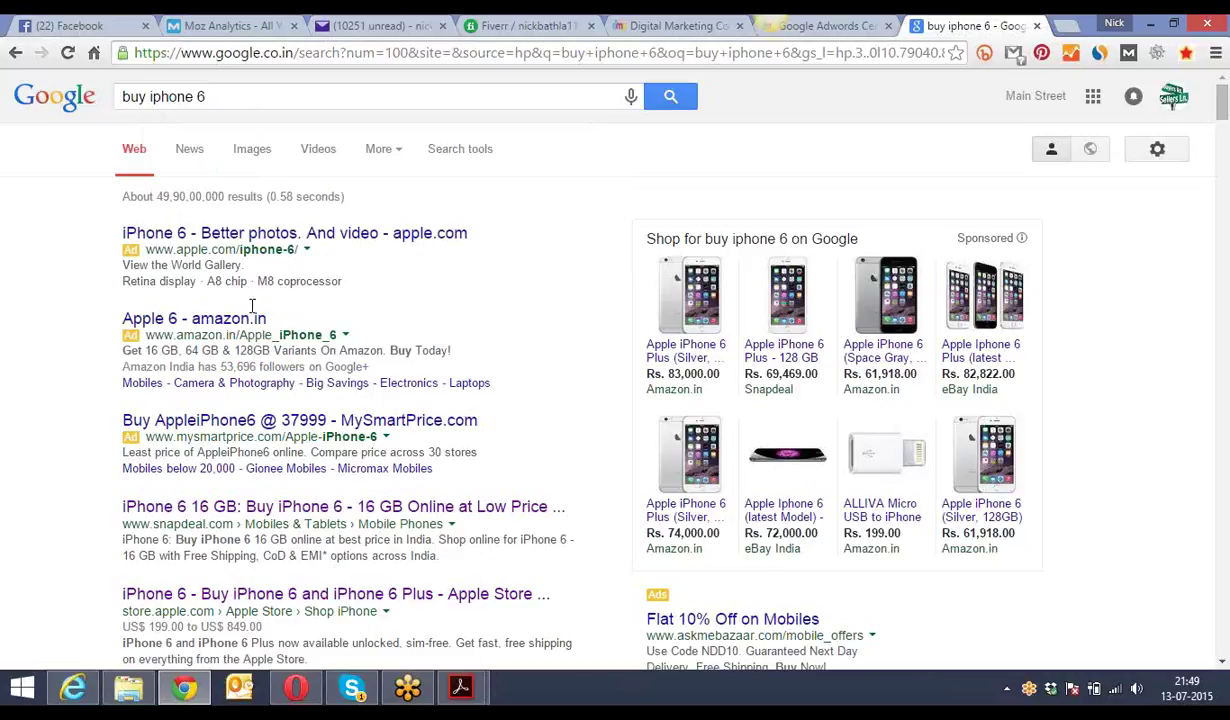
pyautogui.moveTo(370, 370); pyautogui.dragTo(97, 296)
pyautogui.click(91, 288)
pyautogui.click(205, 97)
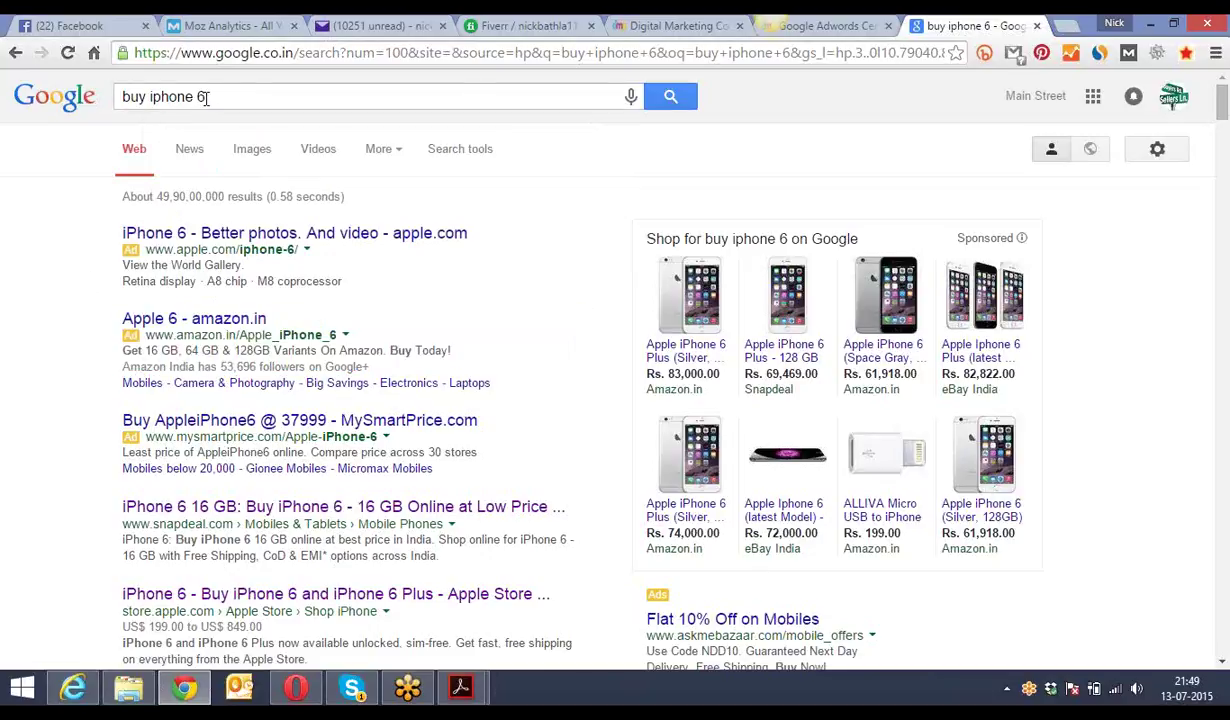
pyautogui.moveTo(210, 97); pyautogui.dragTo(130, 90)
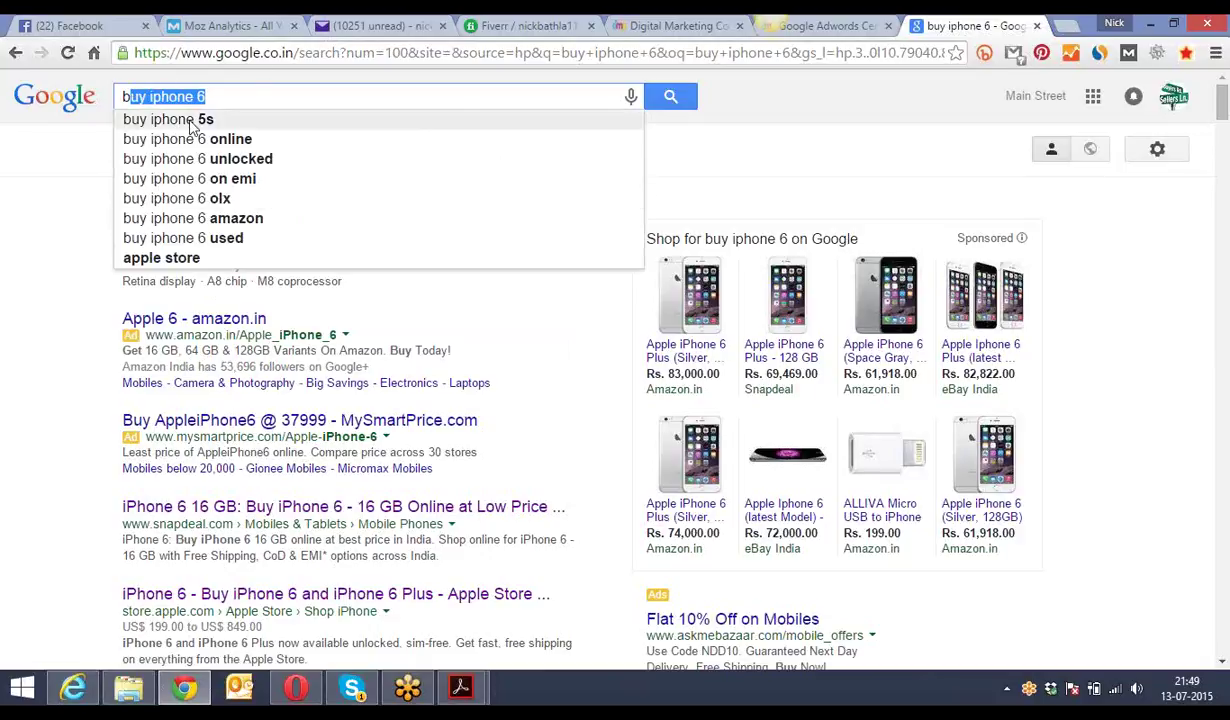
pyautogui.moveTo(214, 96); pyautogui.dragTo(122, 92)
pyautogui.click(78, 143)
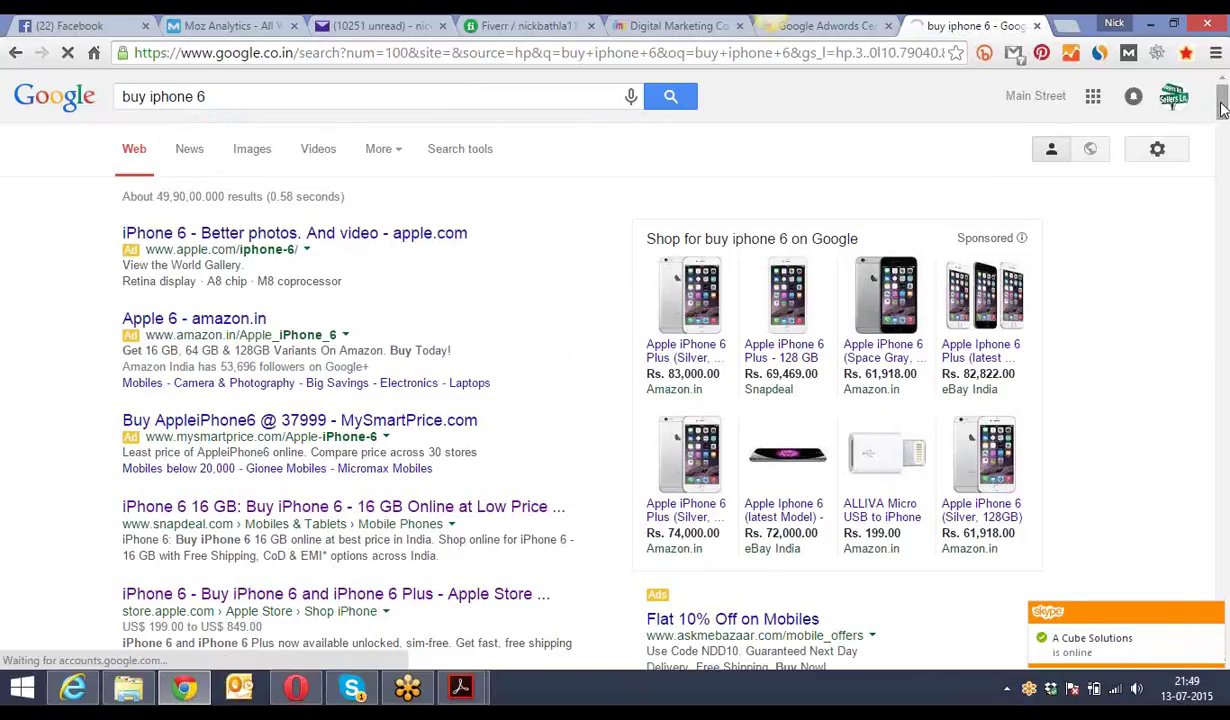
pyautogui.scroll(-2, 1221, 122)
pyautogui.scroll(-4, 1221, 122)
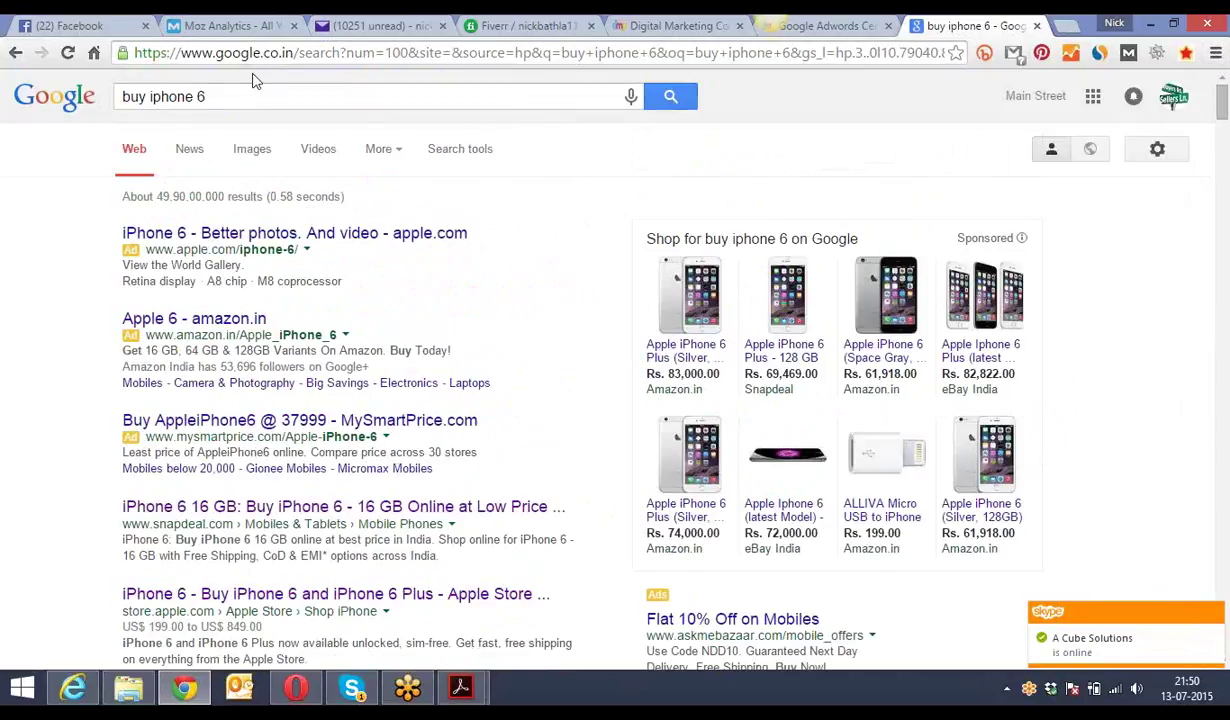
pyautogui.click(205, 97)
pyautogui.moveTo(206, 97); pyautogui.dragTo(137, 97)
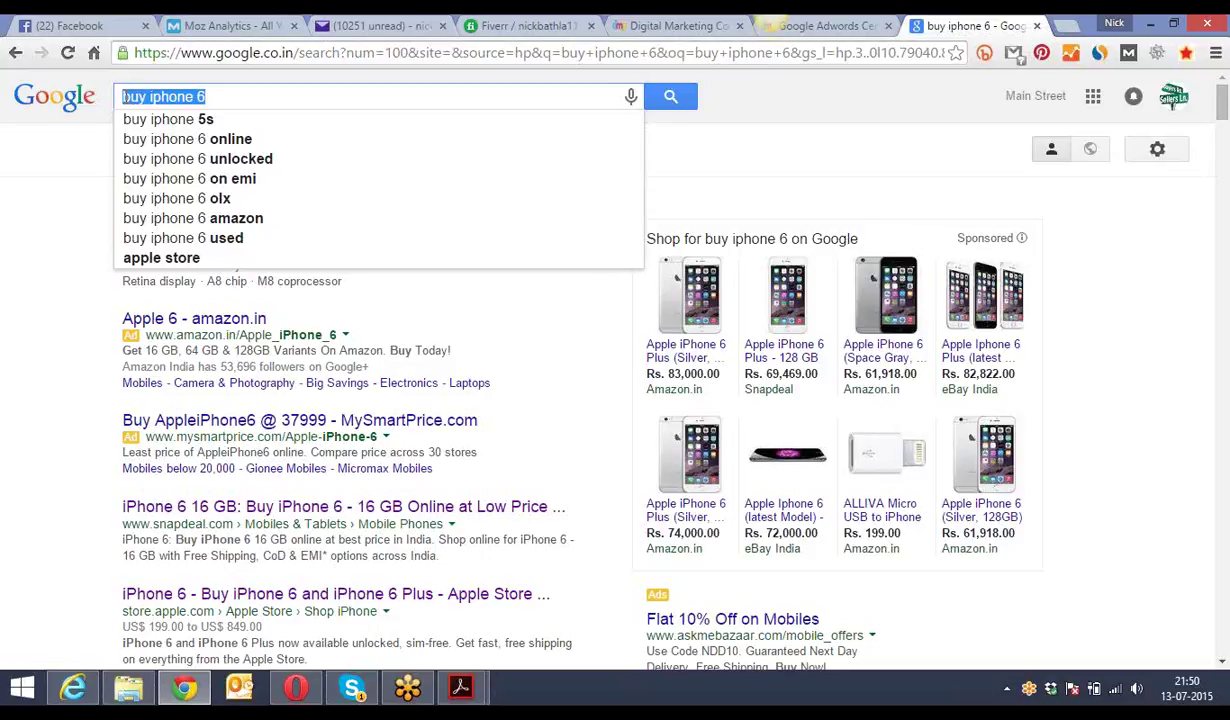
pyautogui.click(75, 143)
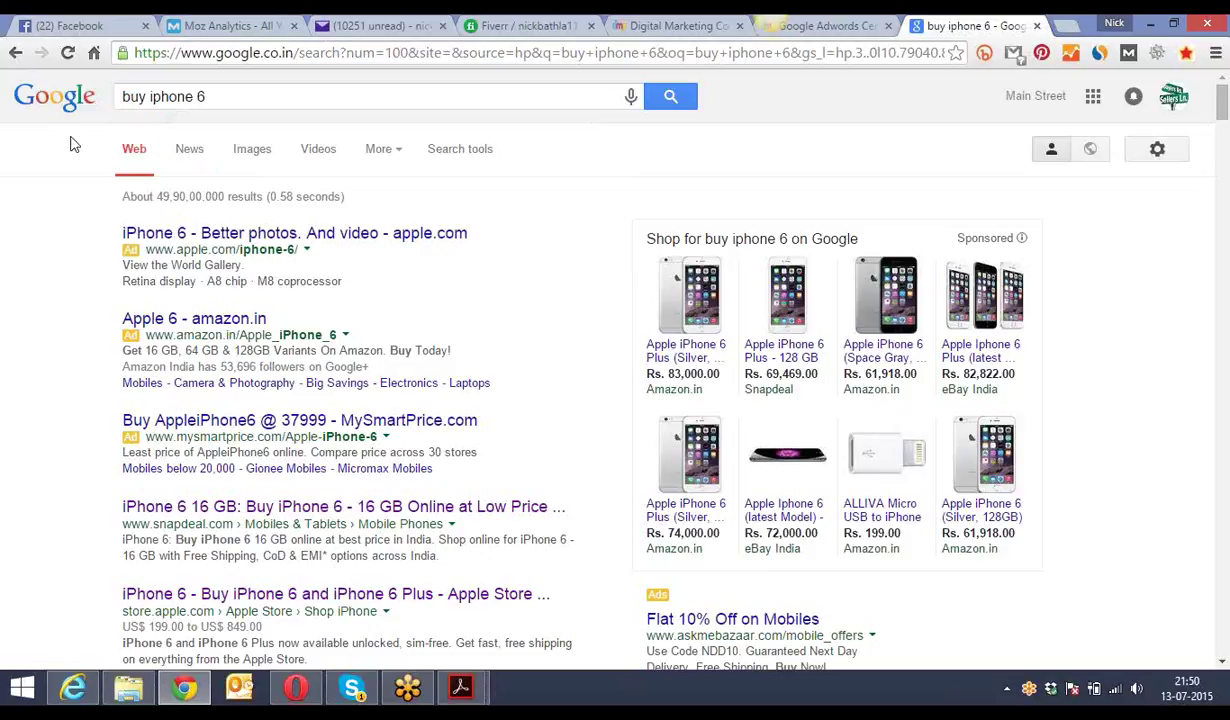
pyautogui.moveTo(206, 97); pyautogui.dragTo(114, 97)
pyautogui.click(75, 165)
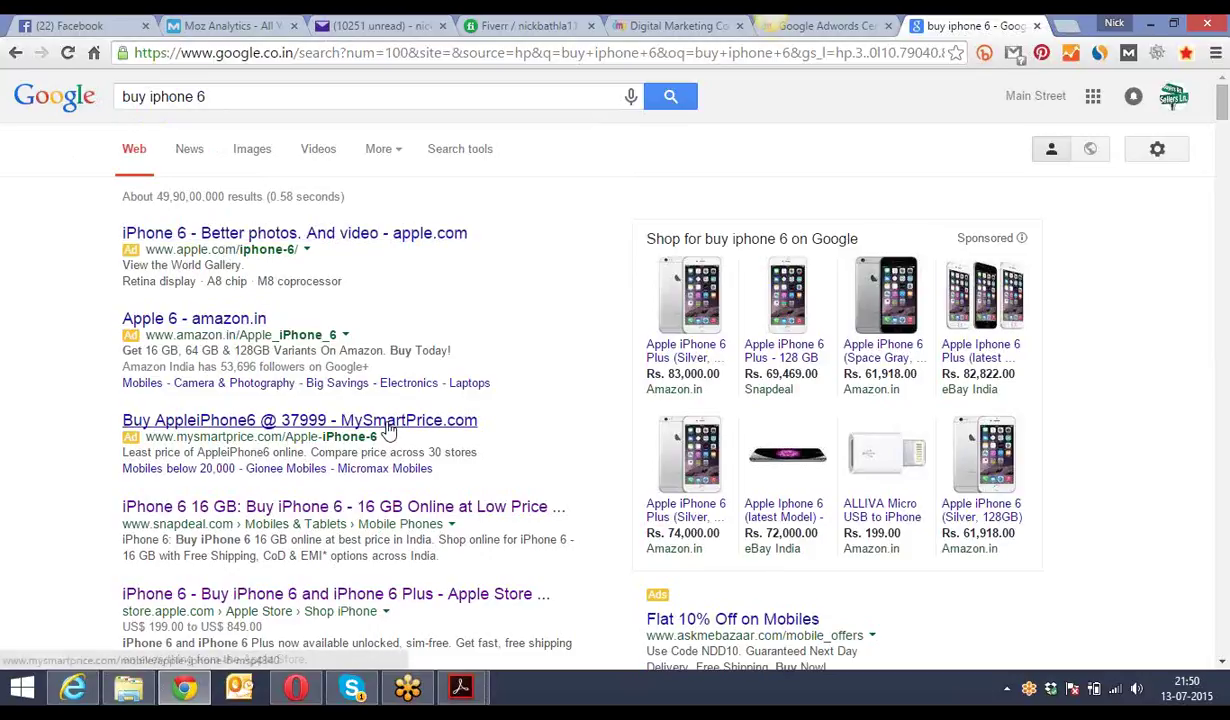
pyautogui.moveTo(1224, 100); pyautogui.dragTo(1224, 128)
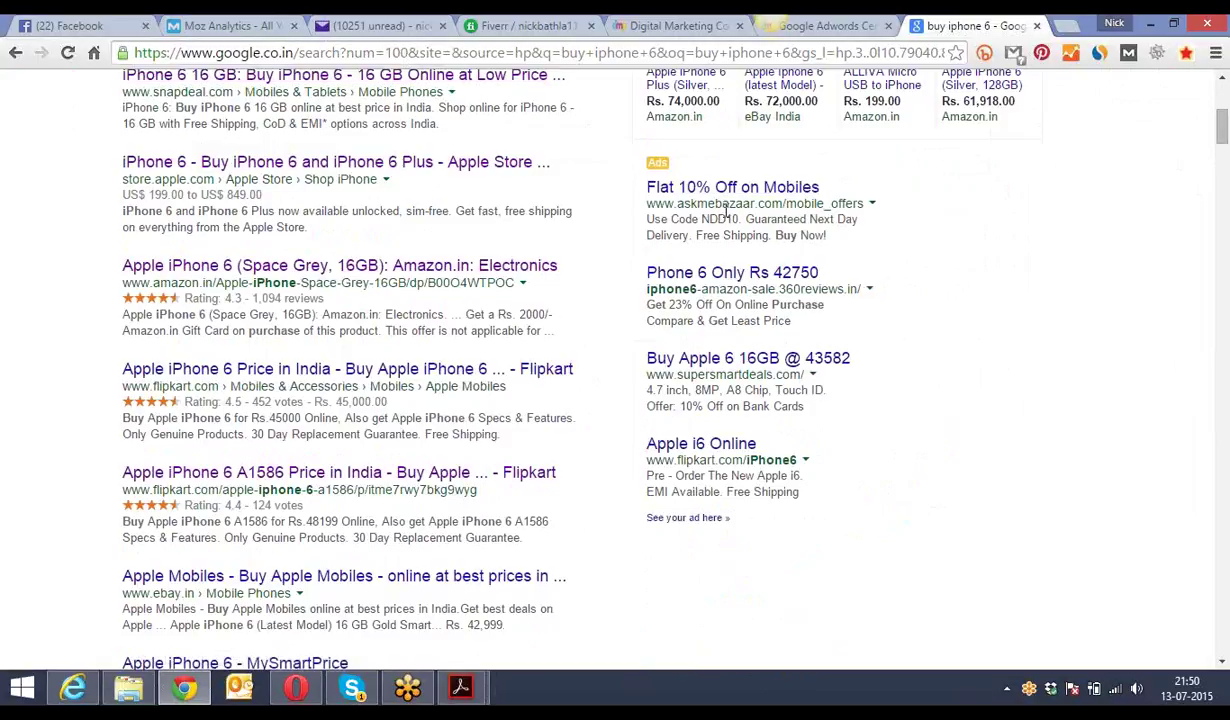
pyautogui.moveTo(1222, 127); pyautogui.dragTo(1222, 139)
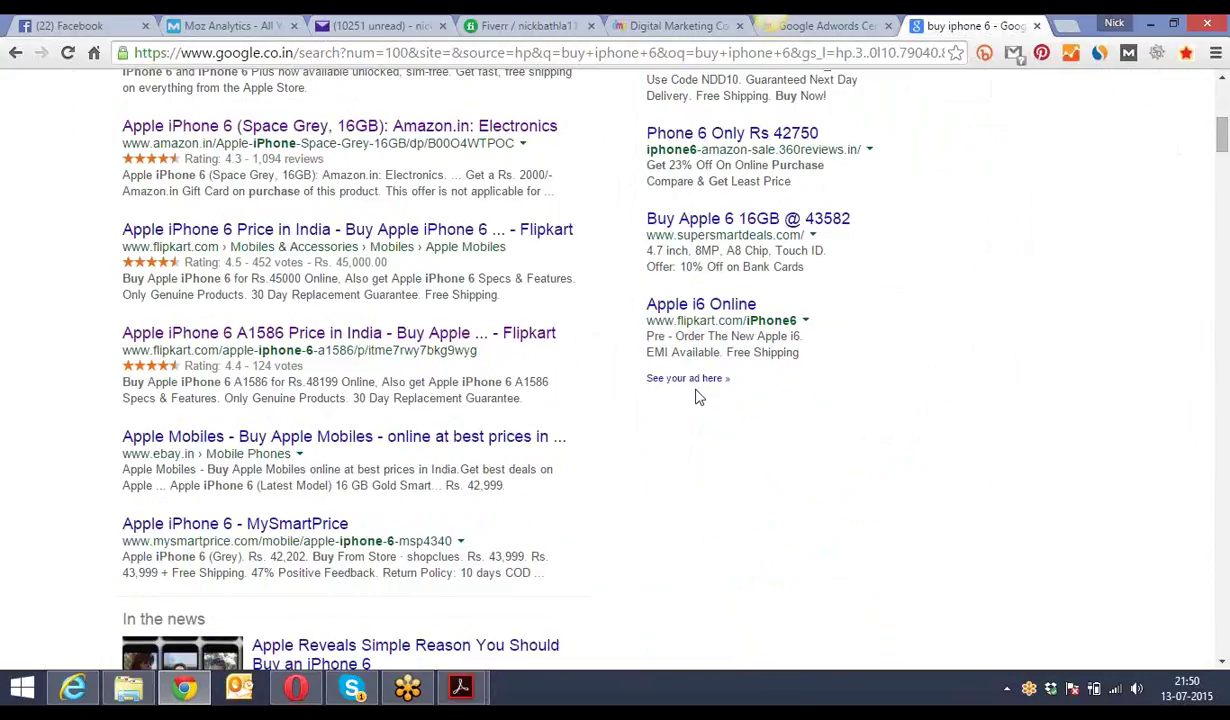
pyautogui.moveTo(1222, 148); pyautogui.dragTo(1222, 105)
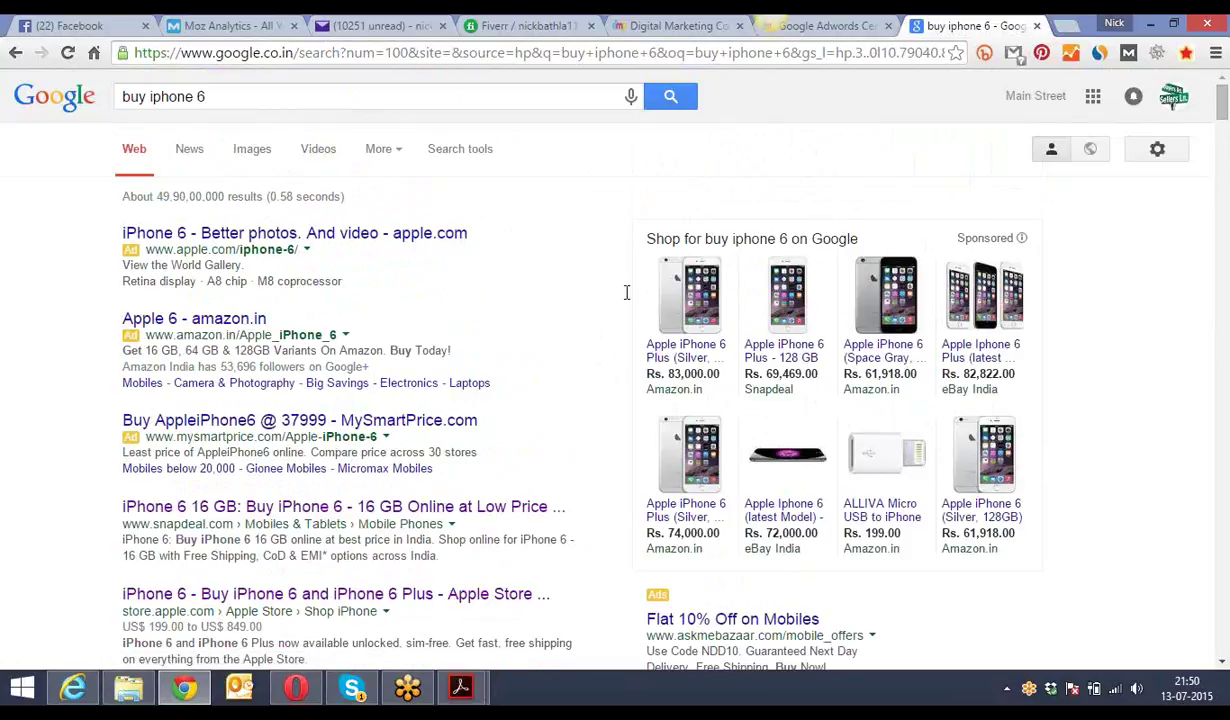
pyautogui.moveTo(1222, 108); pyautogui.dragTo(1222, 146)
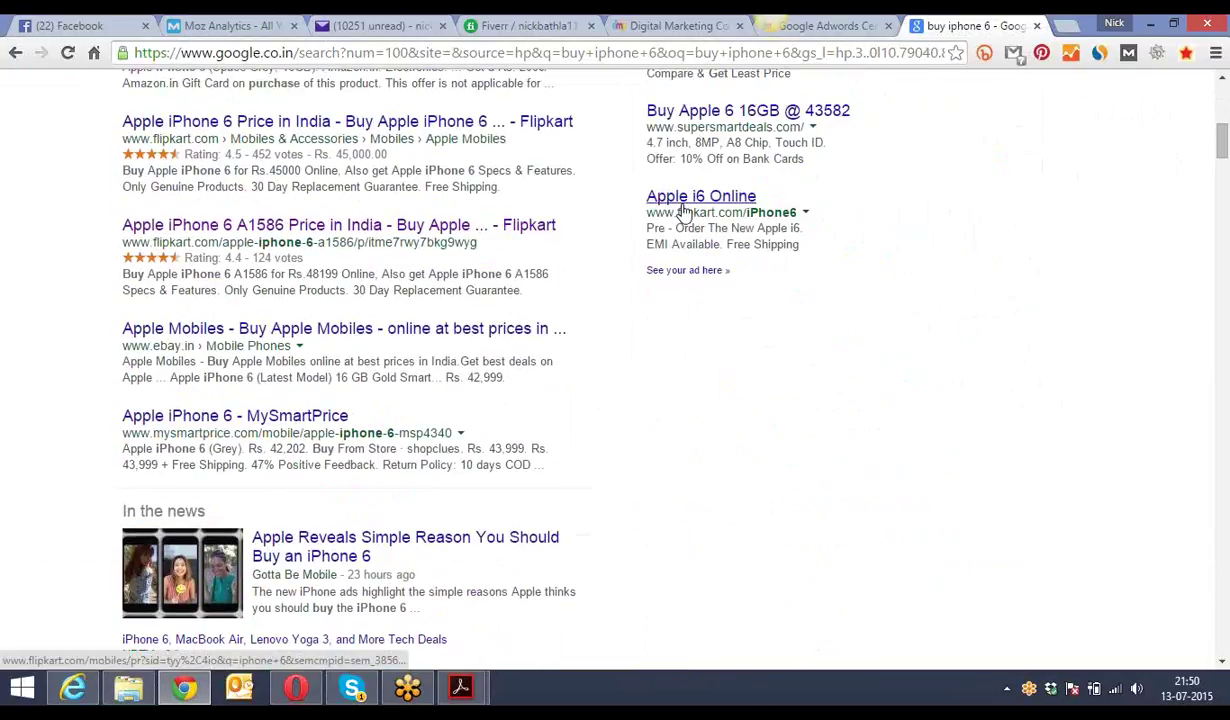
pyautogui.scroll(8, 1175, 140)
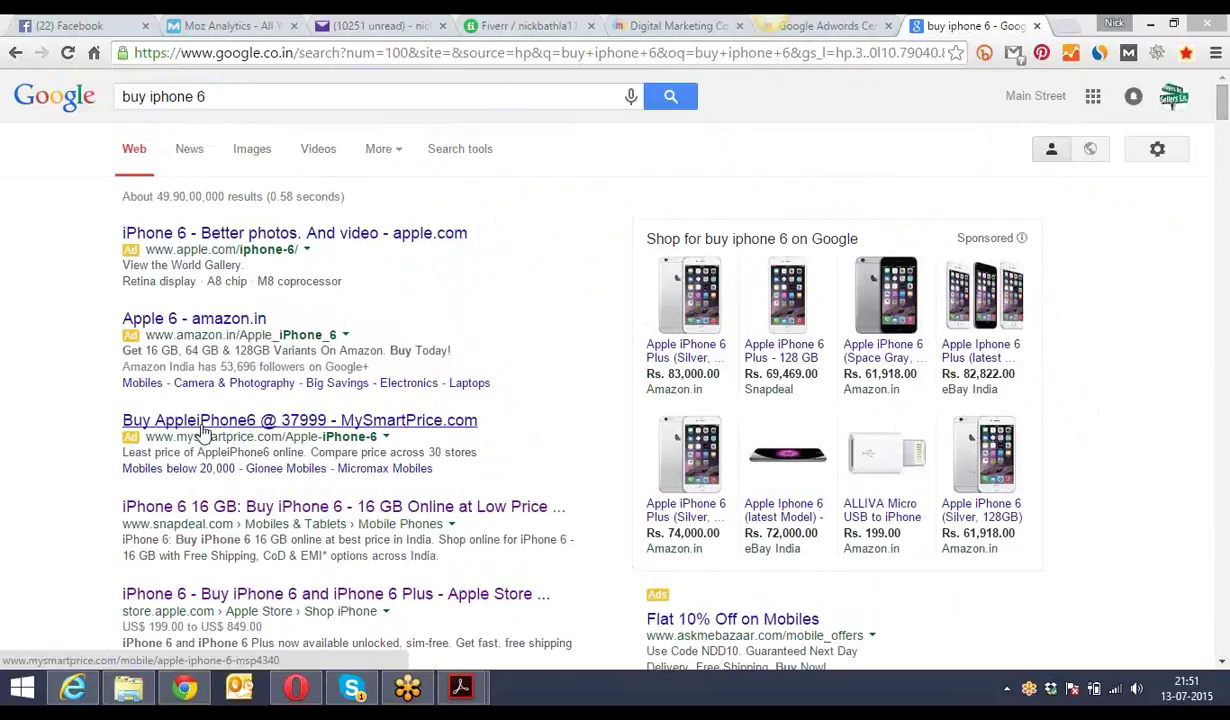
pyautogui.moveTo(1222, 100); pyautogui.dragTo(1176, 131)
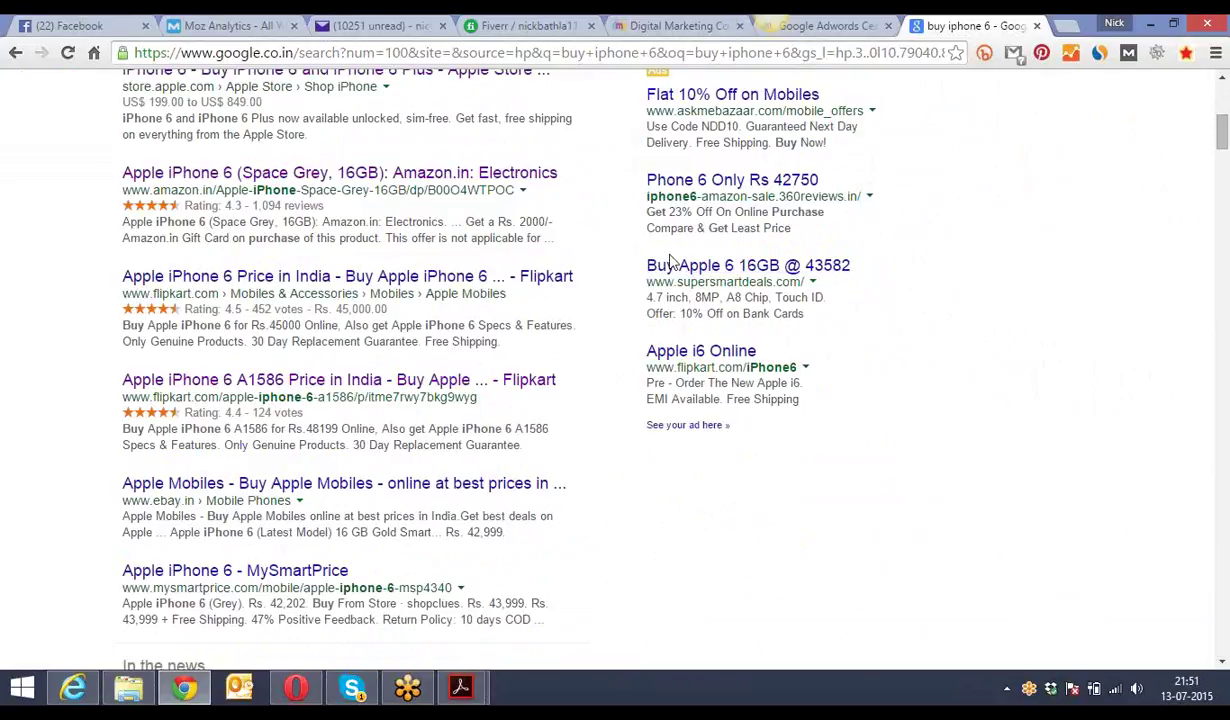
pyautogui.moveTo(674, 260); pyautogui.dragTo(866, 433)
pyautogui.click(781, 514)
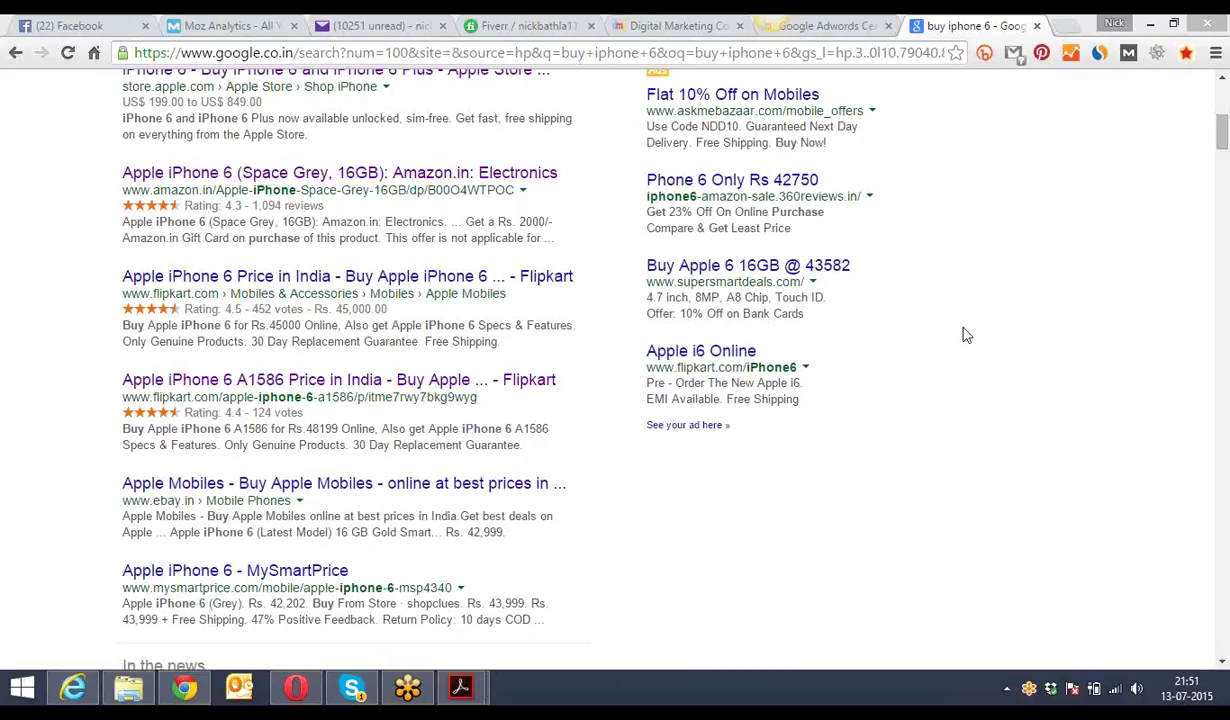
pyautogui.moveTo(1224, 145); pyautogui.dragTo(1175, 100)
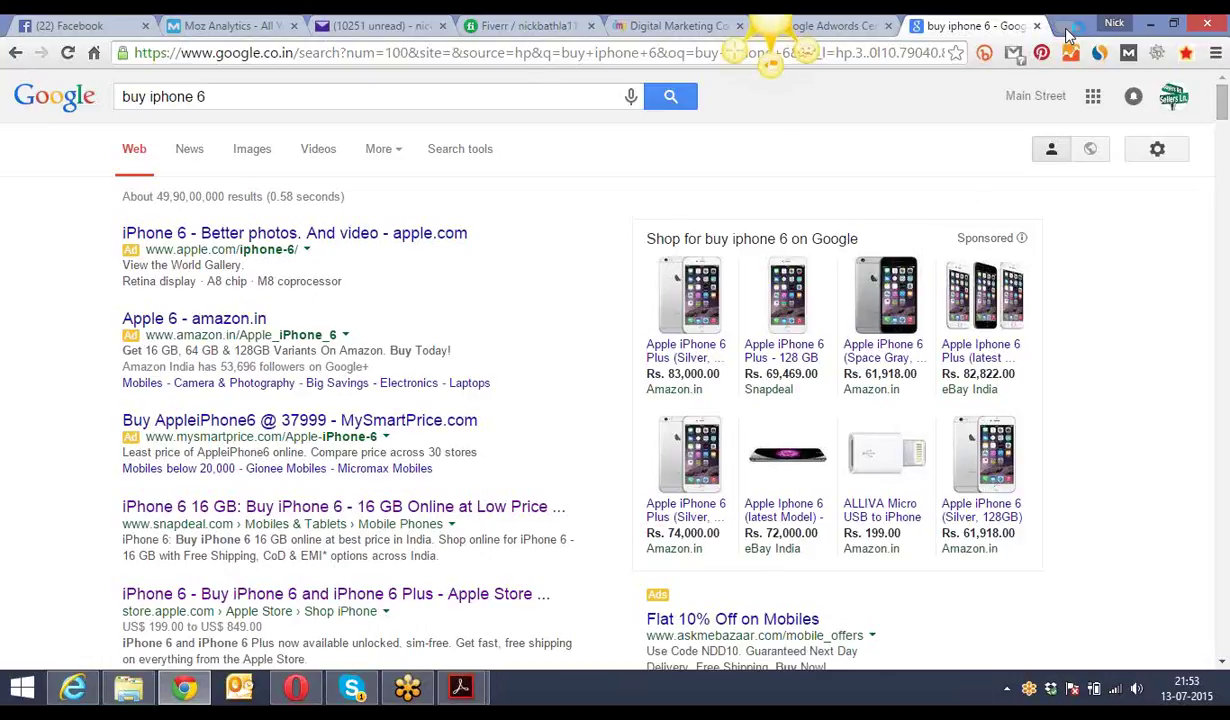
# - Open adwords.google.com in a new tab to reach the sign-in page
pyautogui.hotkey('ctrl', 't')
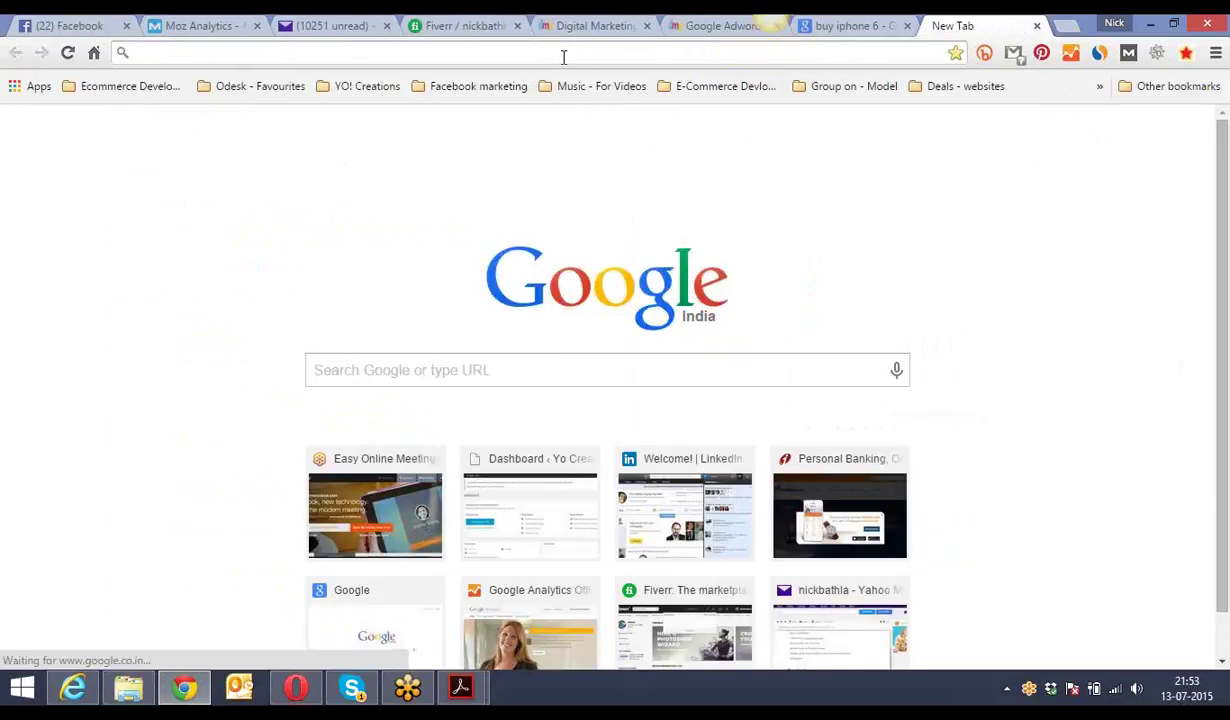
pyautogui.write('adword')
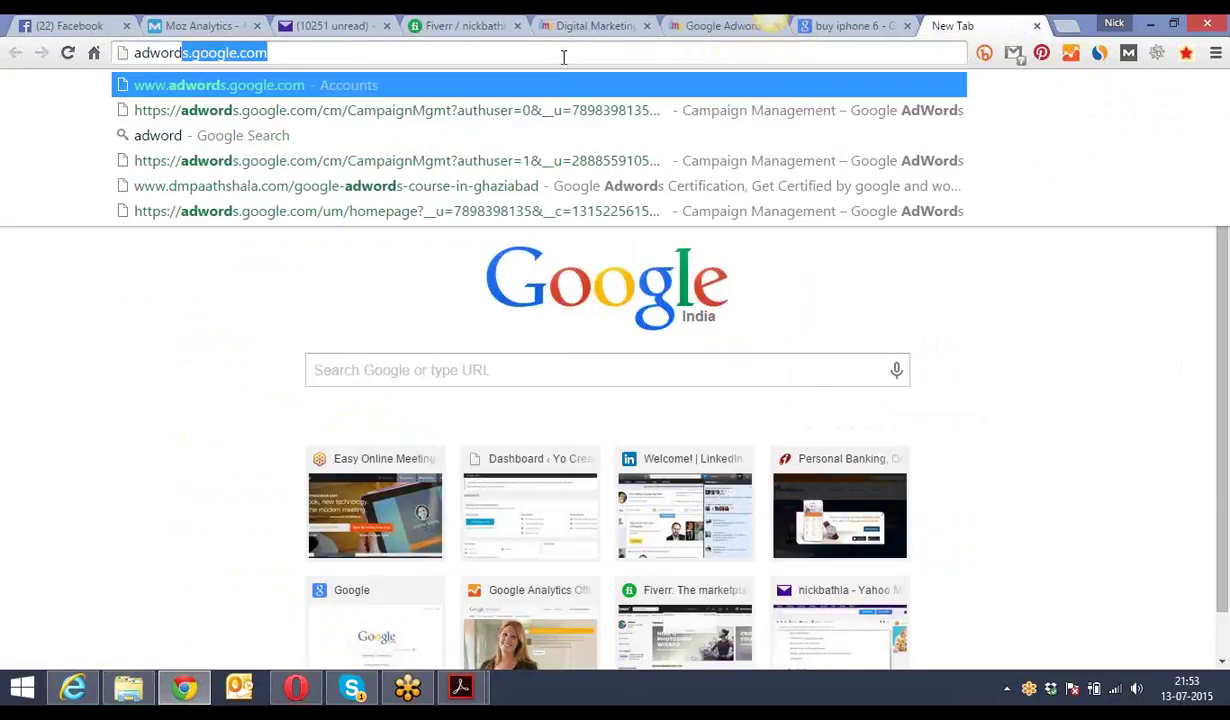
pyautogui.write('s.google.')
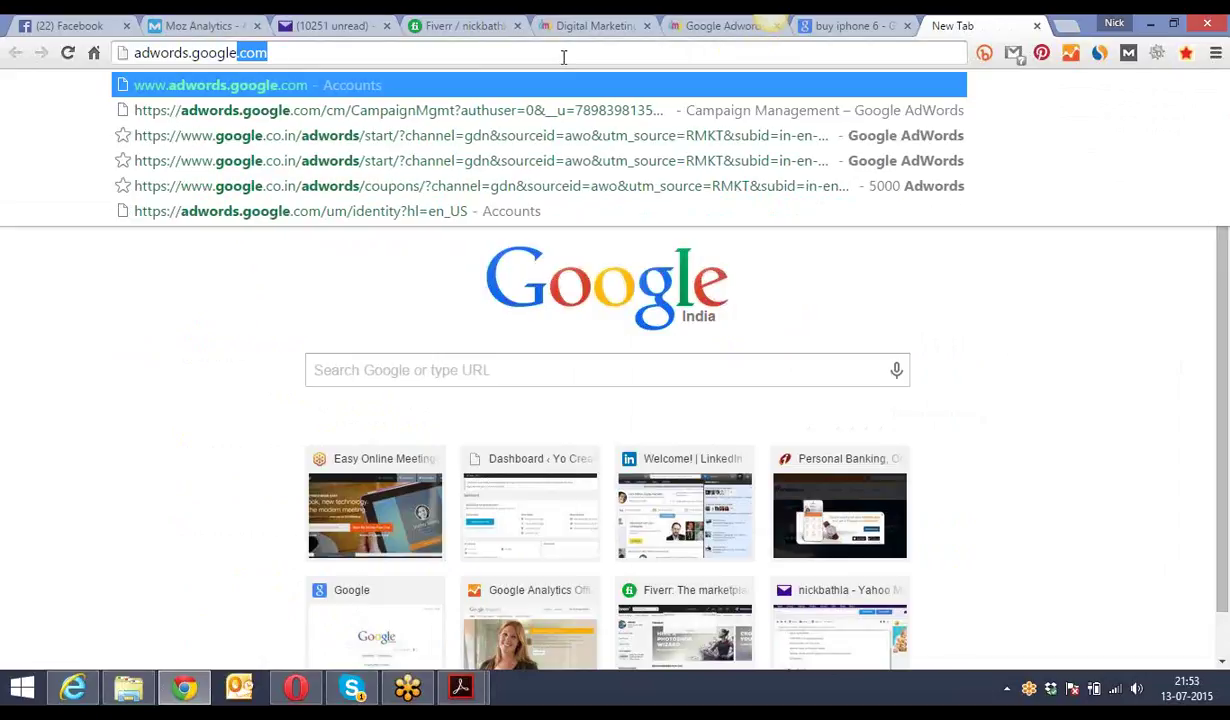
pyautogui.write('com')
pyautogui.press('Return')
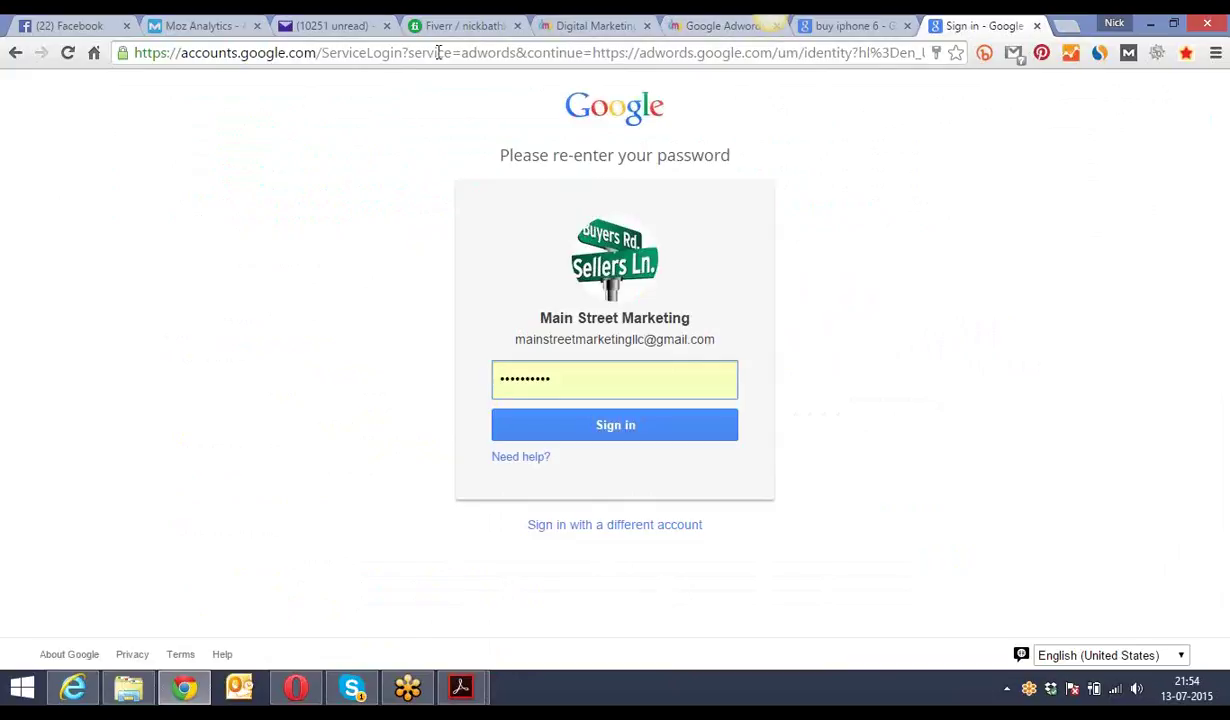
# - Cycle through the course, Yahoo Mail, Fiverr and sign-in tabs back to 'buy iphone 6' results
pyautogui.click(563, 22)
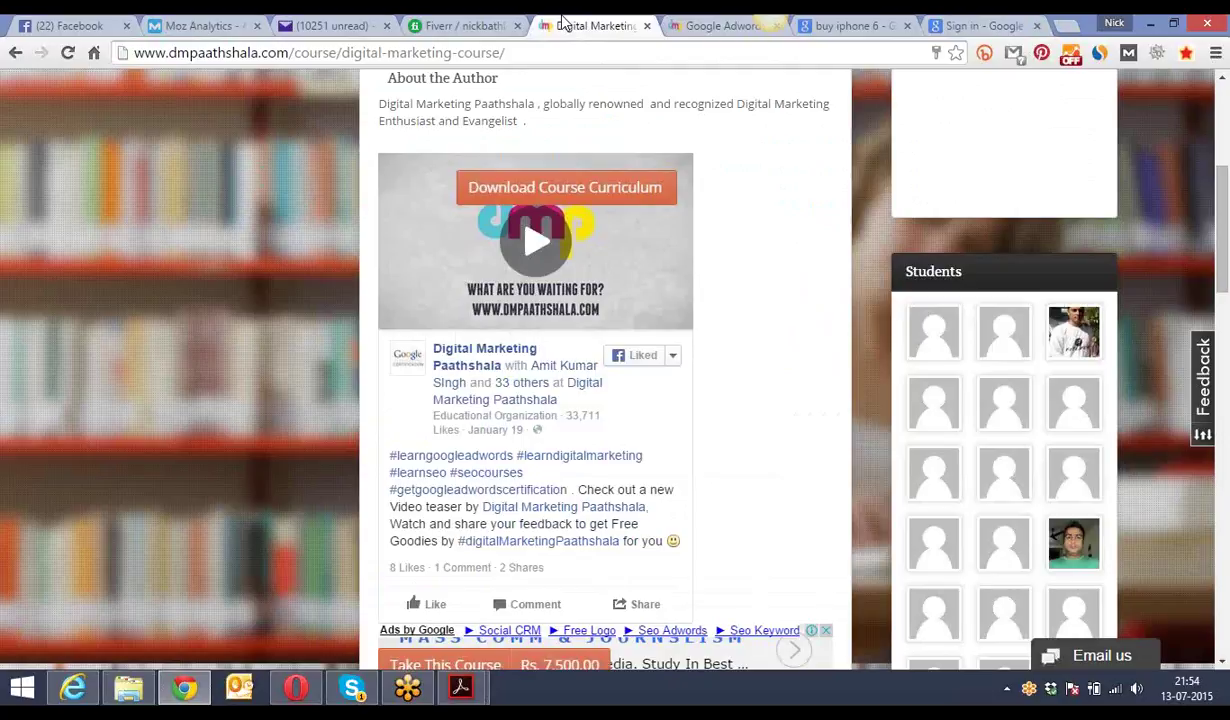
pyautogui.click(670, 27)
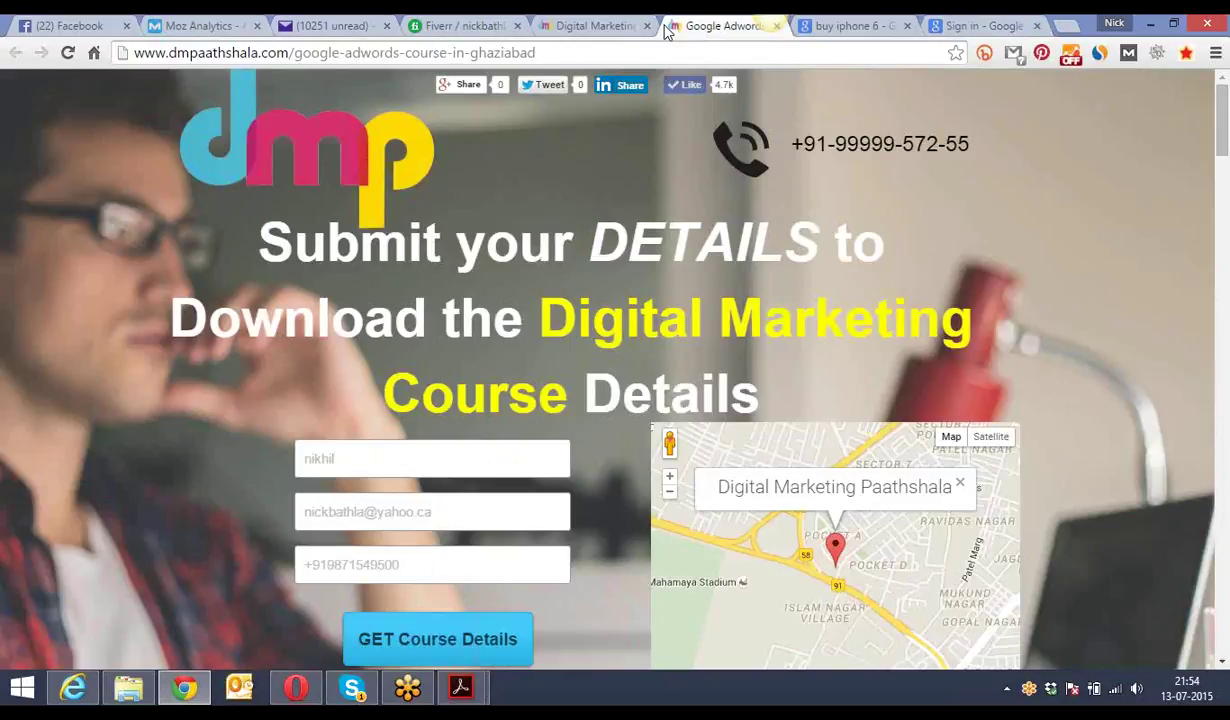
pyautogui.click(350, 22)
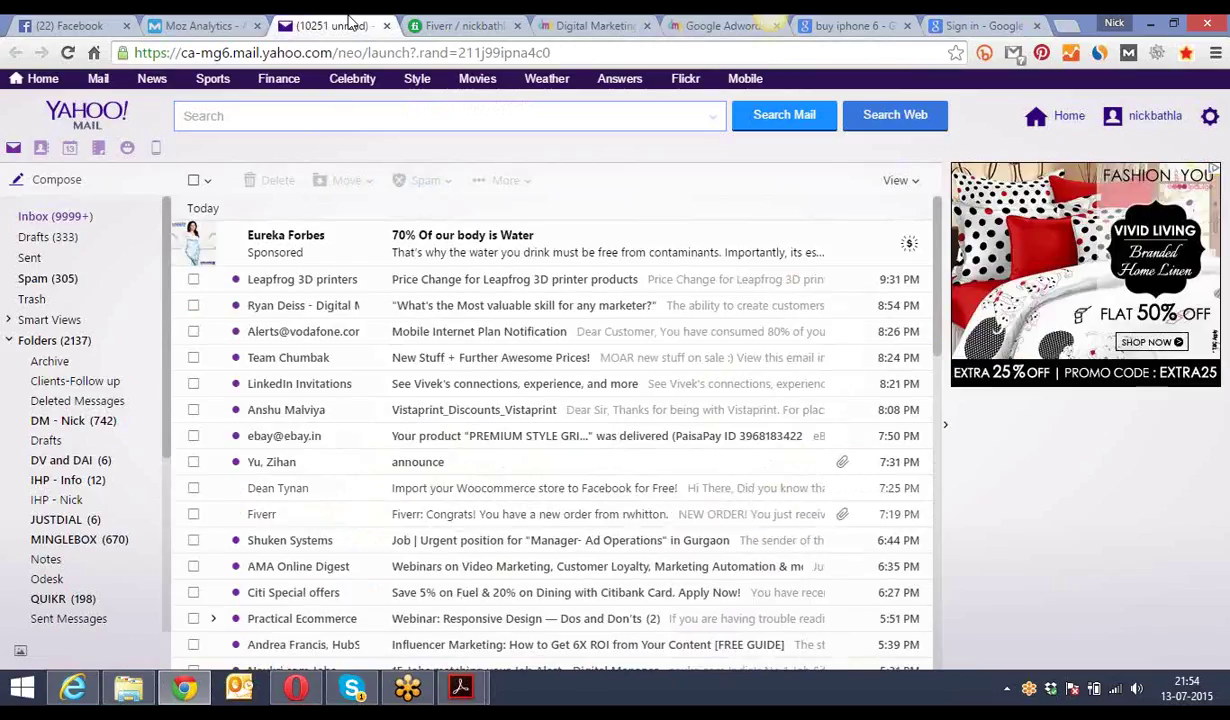
pyautogui.click(455, 25)
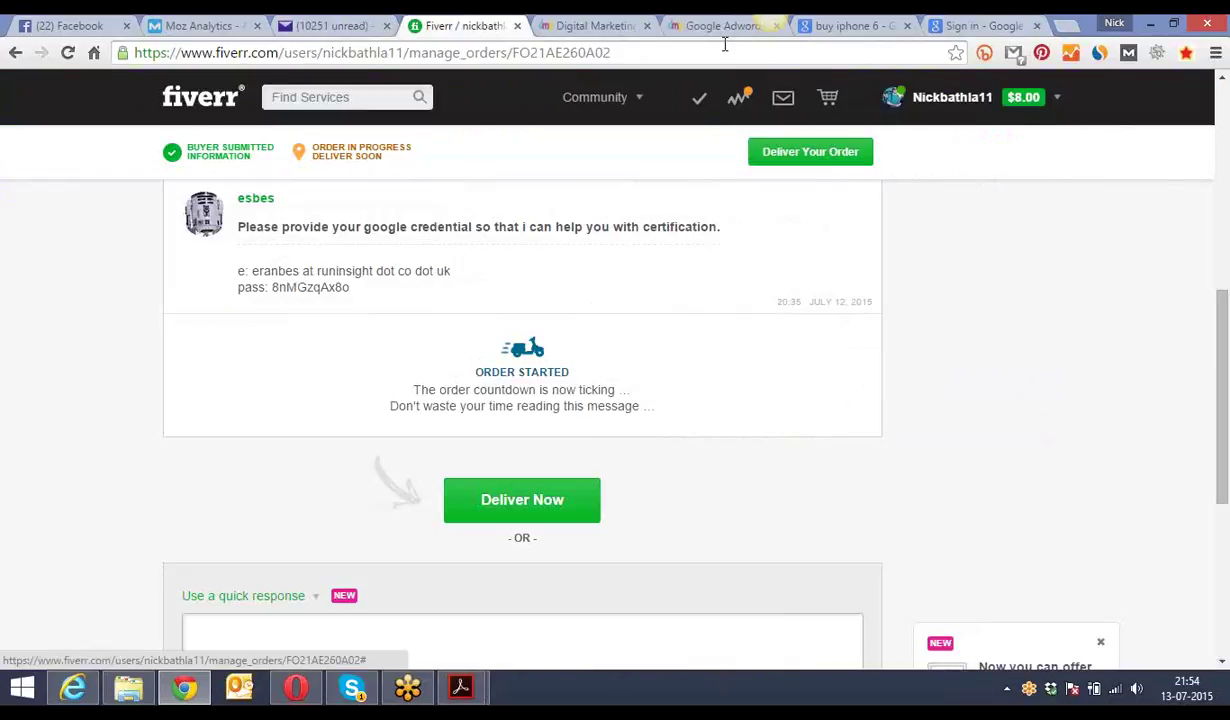
pyautogui.click(955, 25)
pyautogui.click(895, 22)
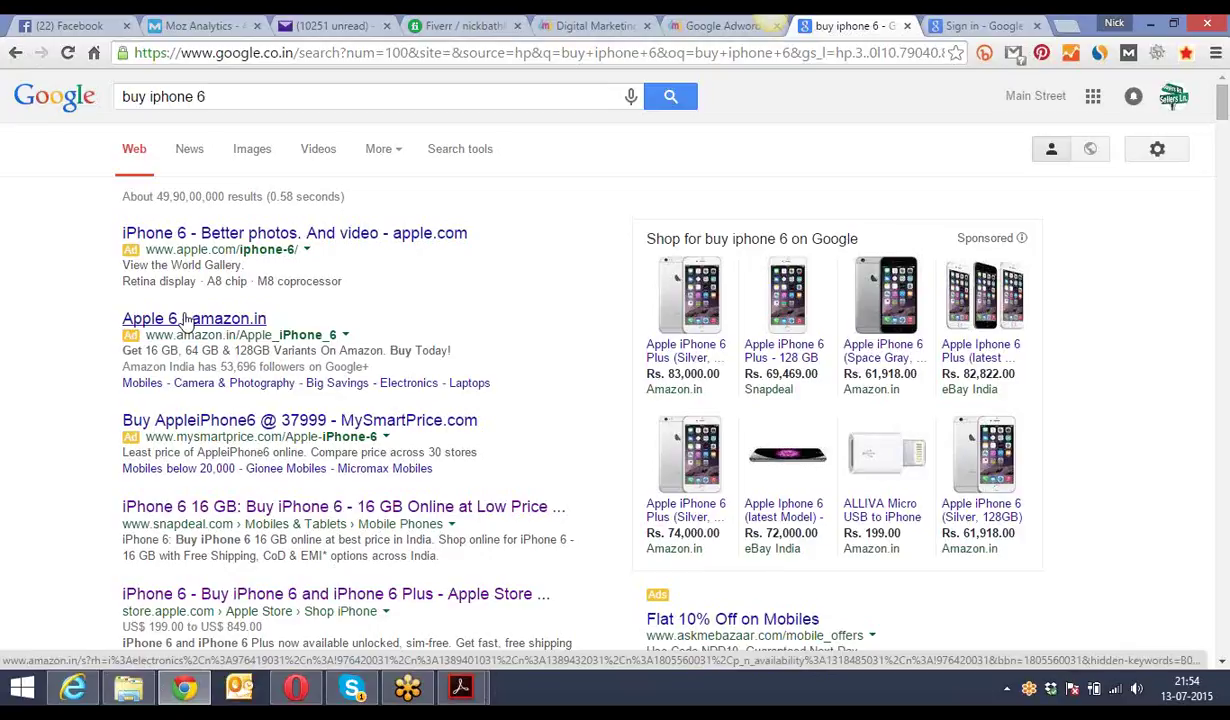
# - Review the 'buy iphone 6' results and query, then bring up the Google sign-in tab
pyautogui.moveTo(1222, 106); pyautogui.dragTo(1222, 122)
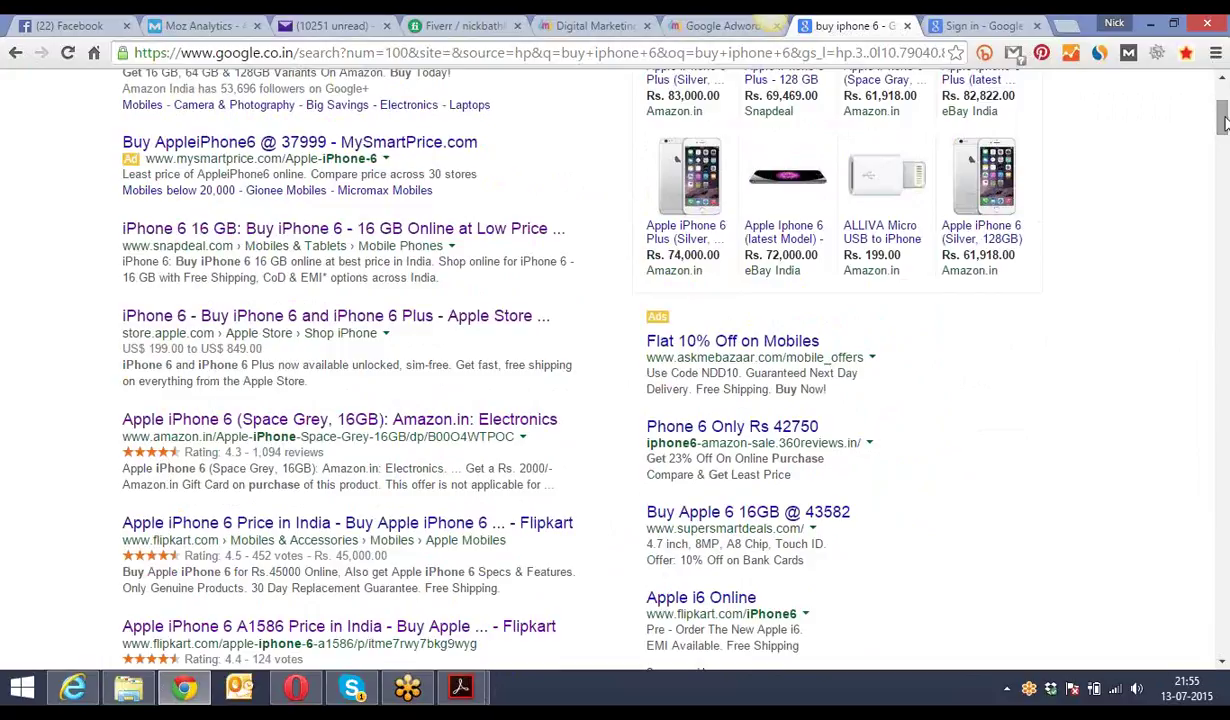
pyautogui.scroll(3, 1224, 122)
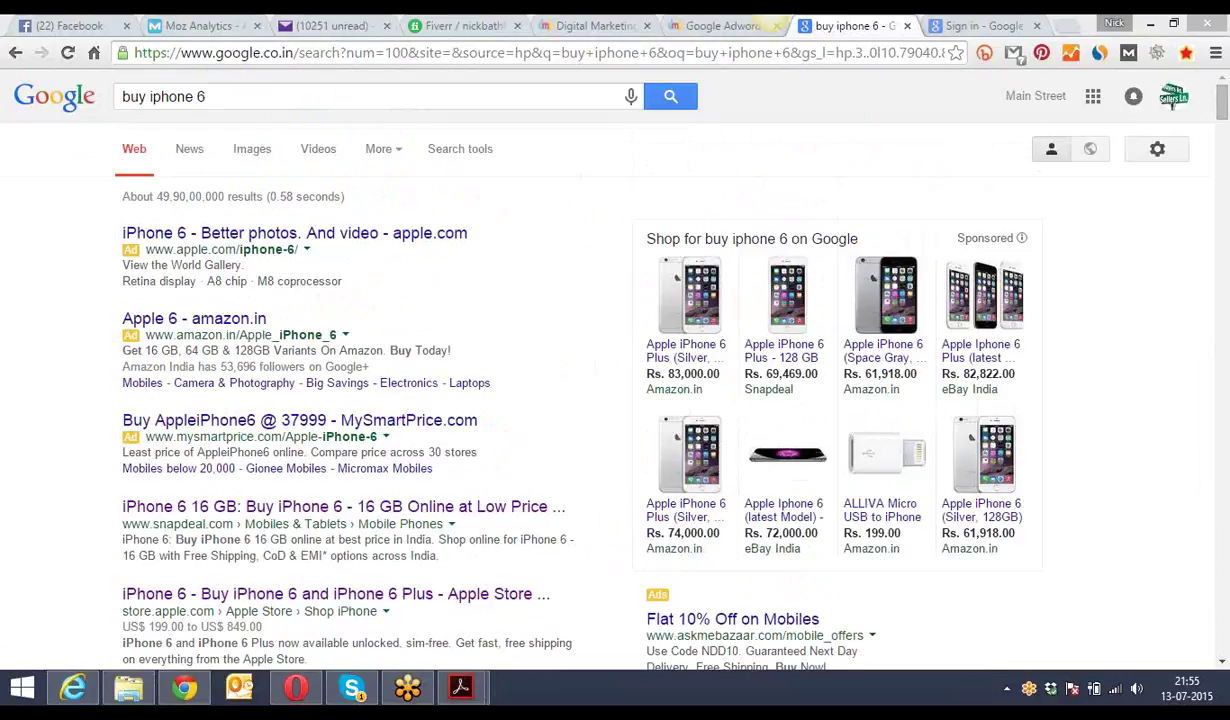
pyautogui.click(222, 94)
pyautogui.moveTo(222, 94); pyautogui.dragTo(120, 96)
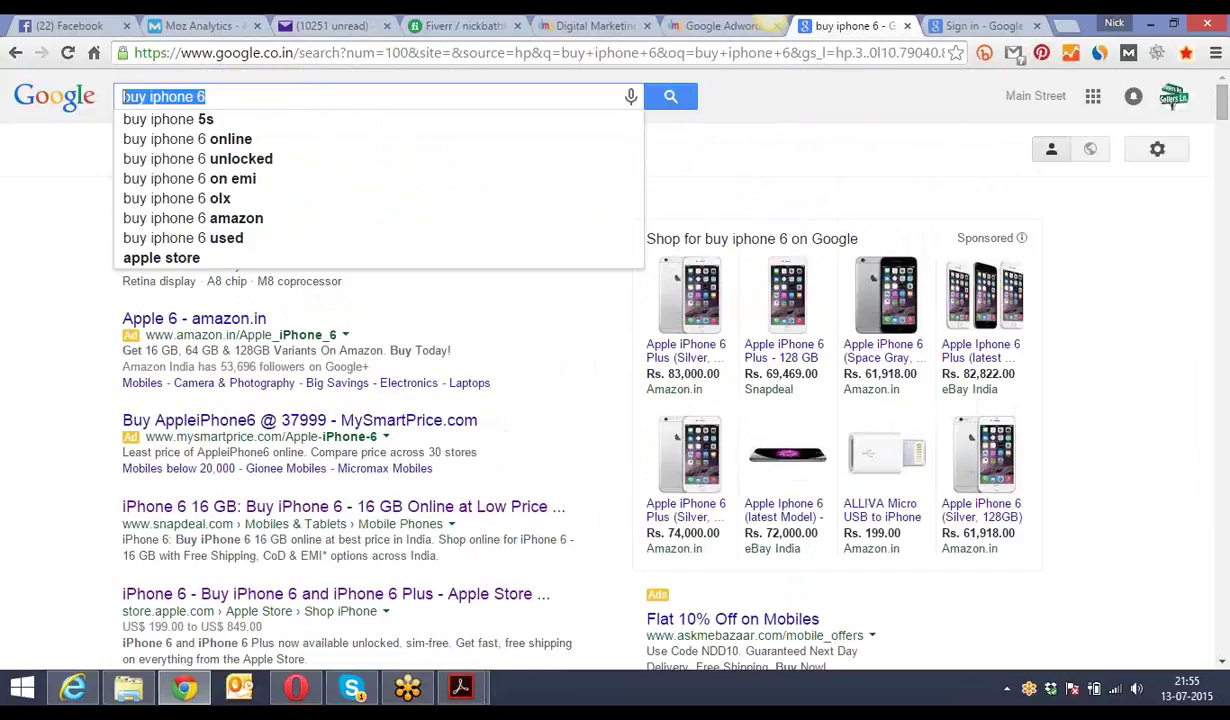
pyautogui.click(88, 146)
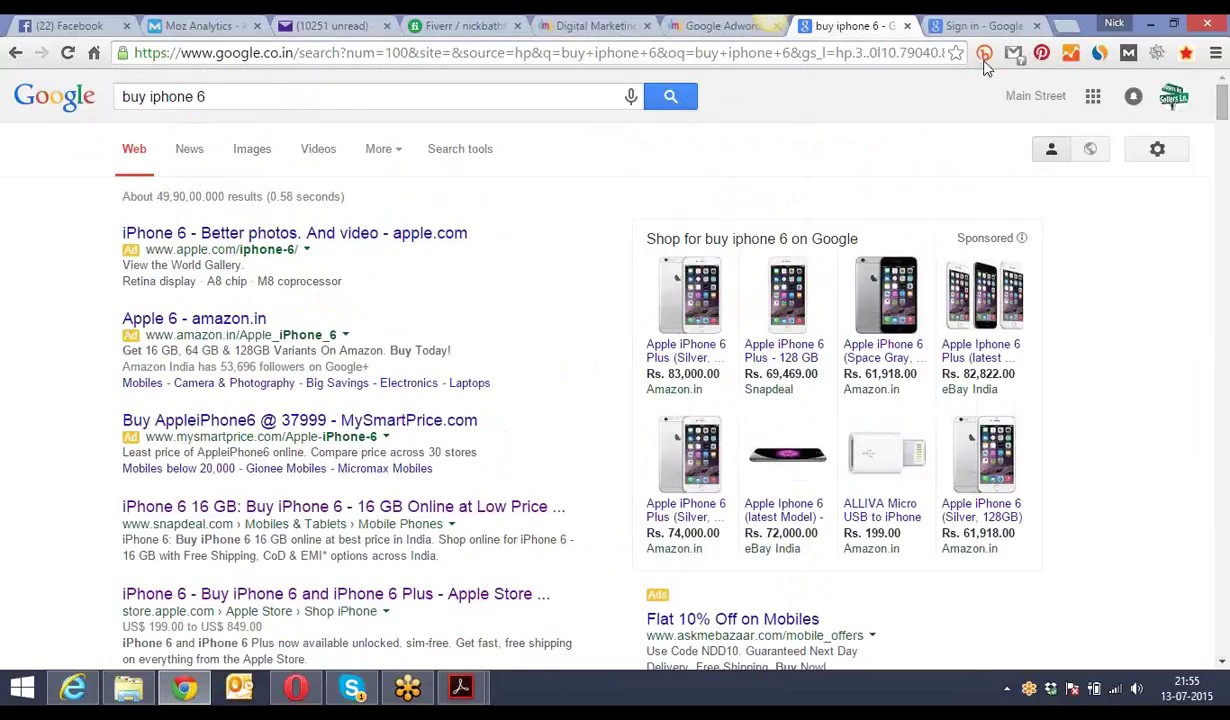
pyautogui.click(983, 27)
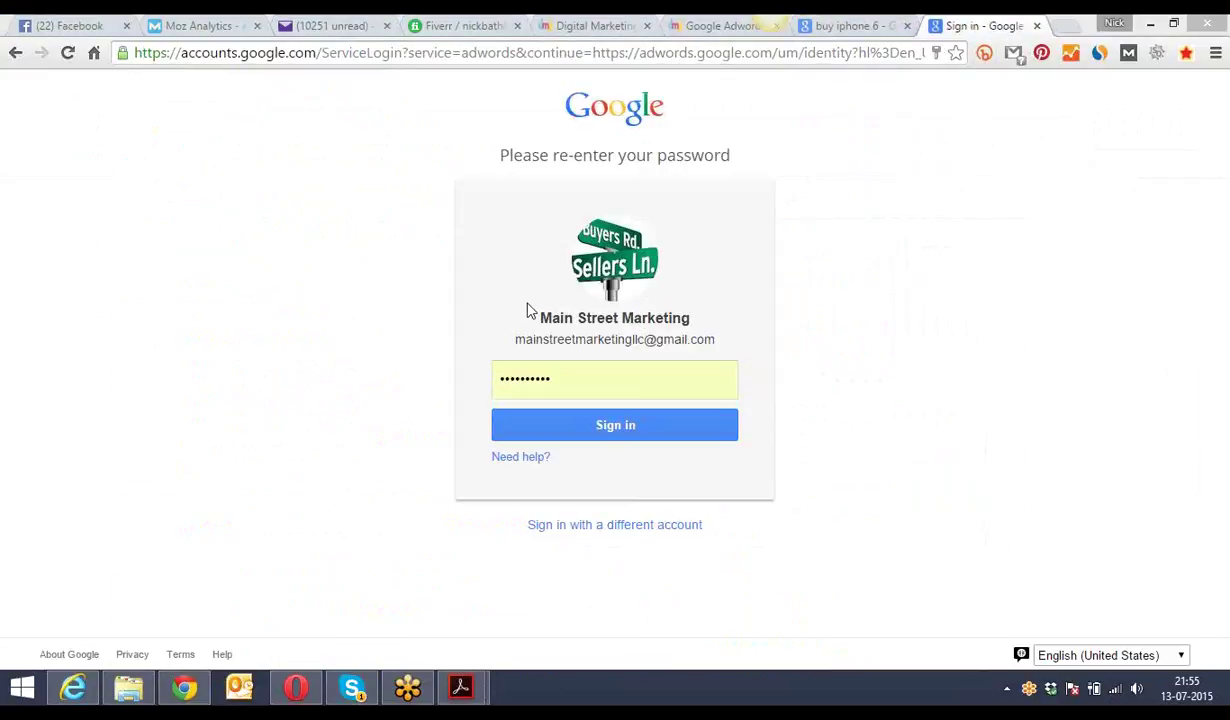
# - Add a different Google account and sign in with the saved manager account login
pyautogui.click(612, 527)
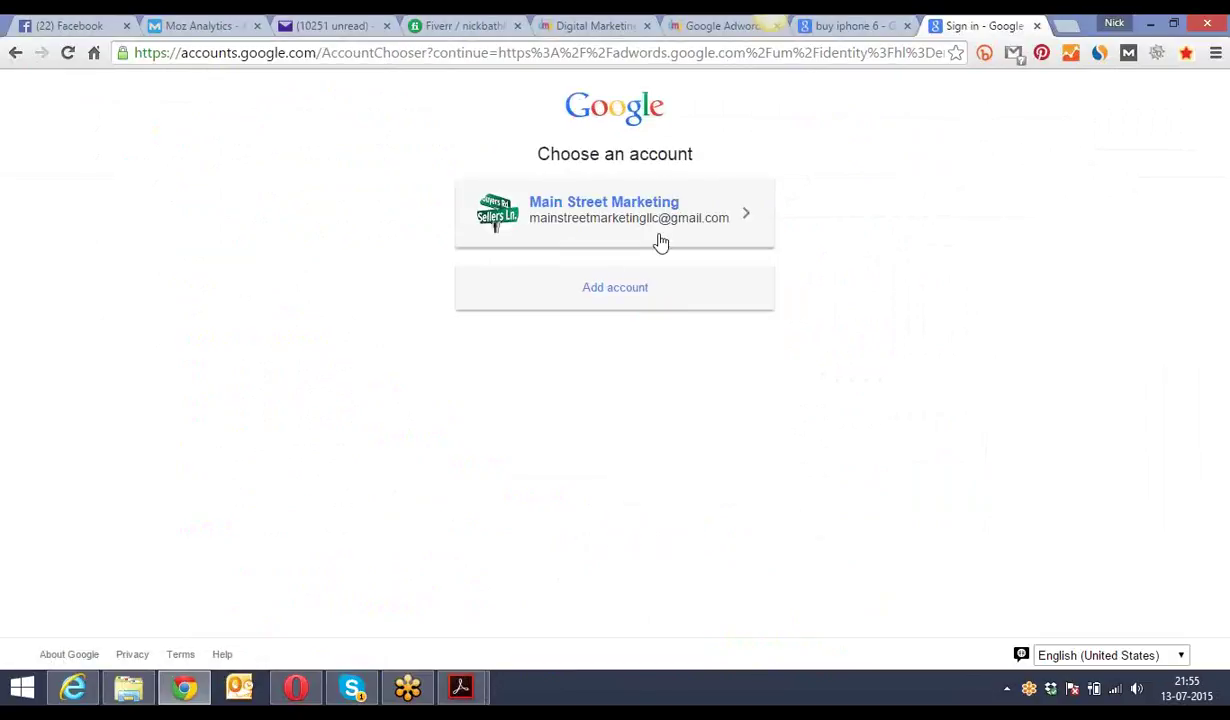
pyautogui.click(613, 295)
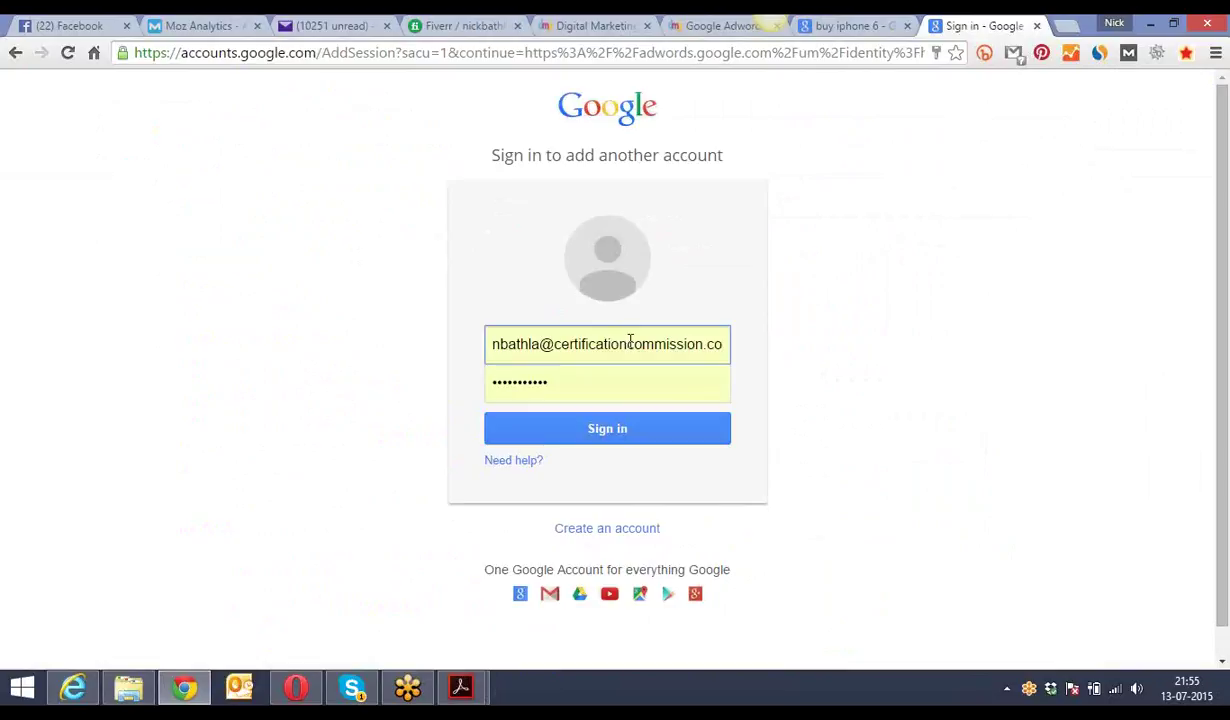
pyautogui.click(628, 346)
pyautogui.hotkey('ctrl', 'a')
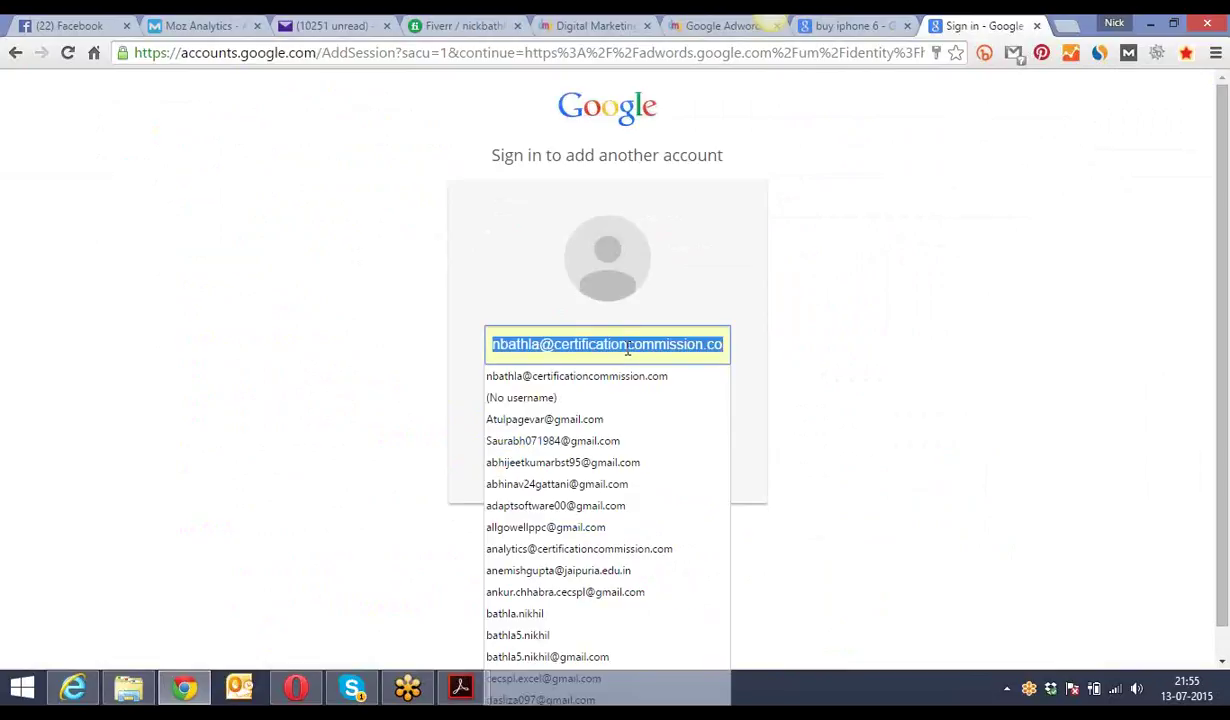
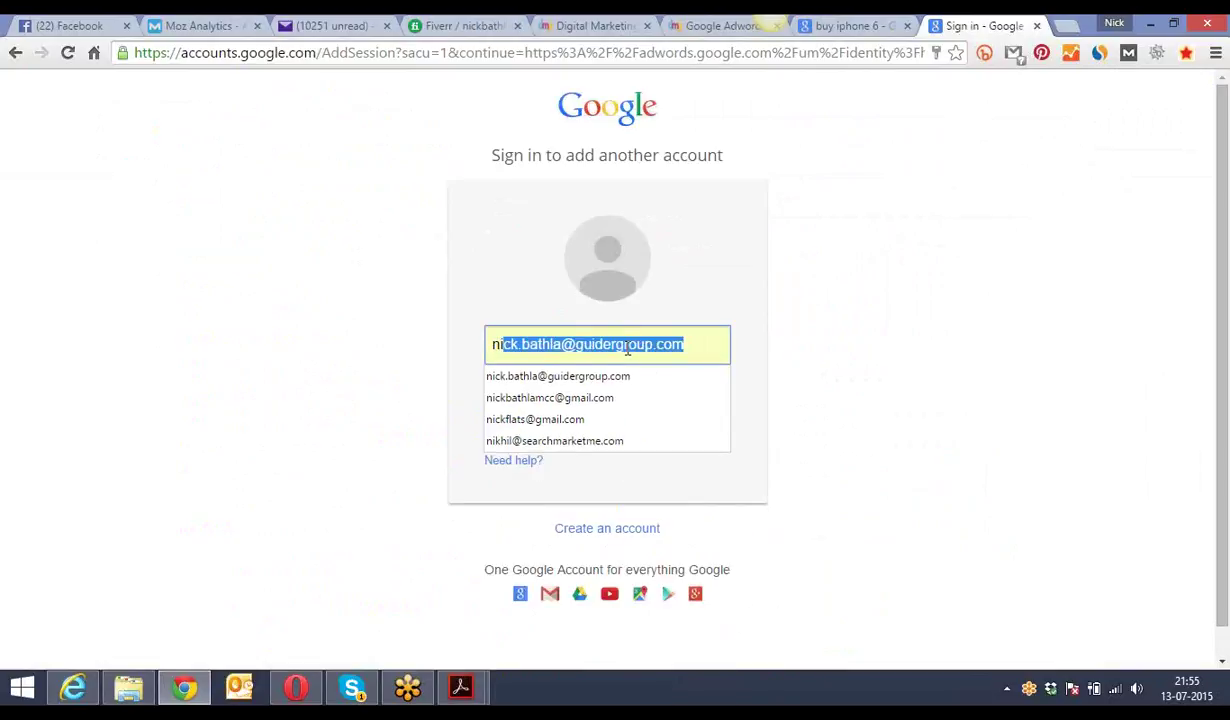
pyautogui.click(626, 398)
pyautogui.click(604, 434)
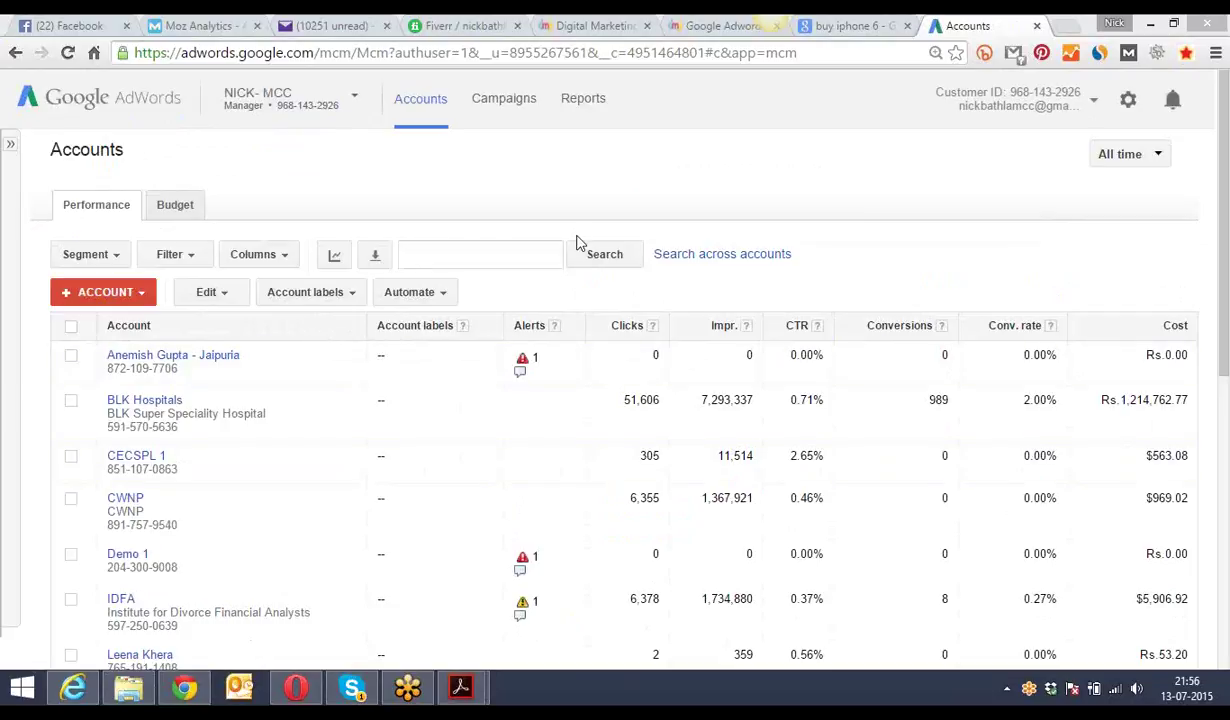
pyautogui.click(580, 25)
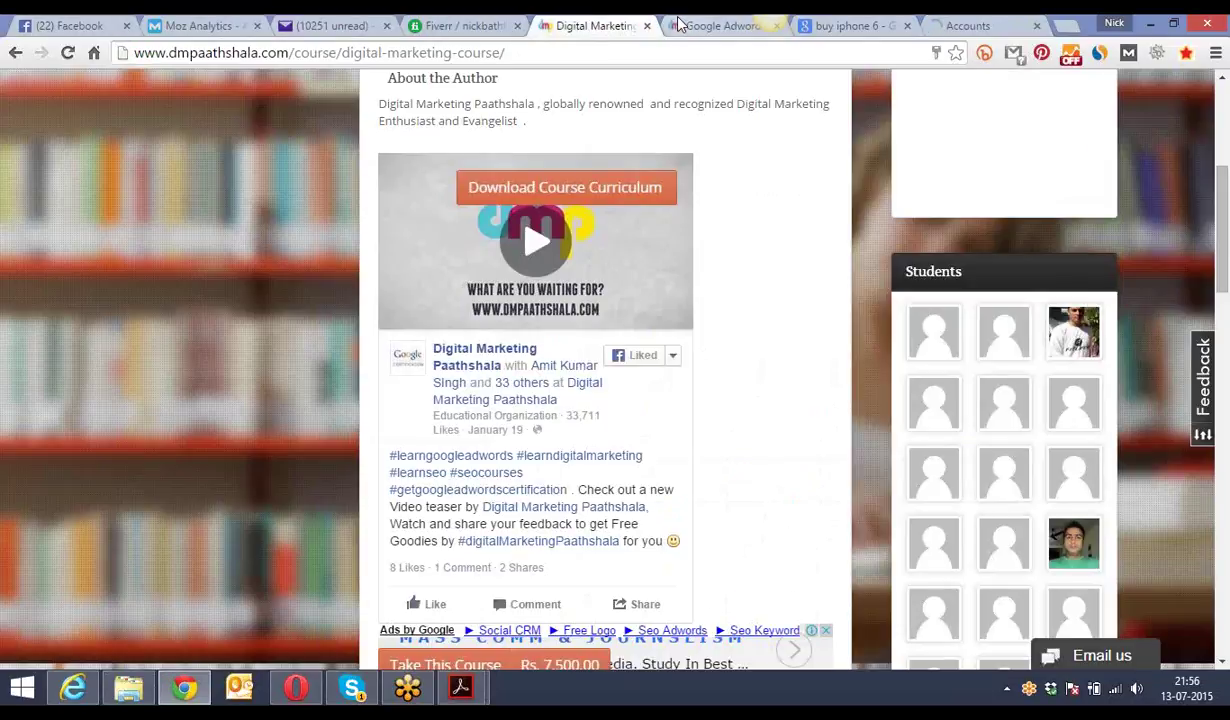
# - Highlight the apple.com ad and the Apple 6 - amazon.in ad's title and display URL
pyautogui.click(720, 25)
pyautogui.click(823, 28)
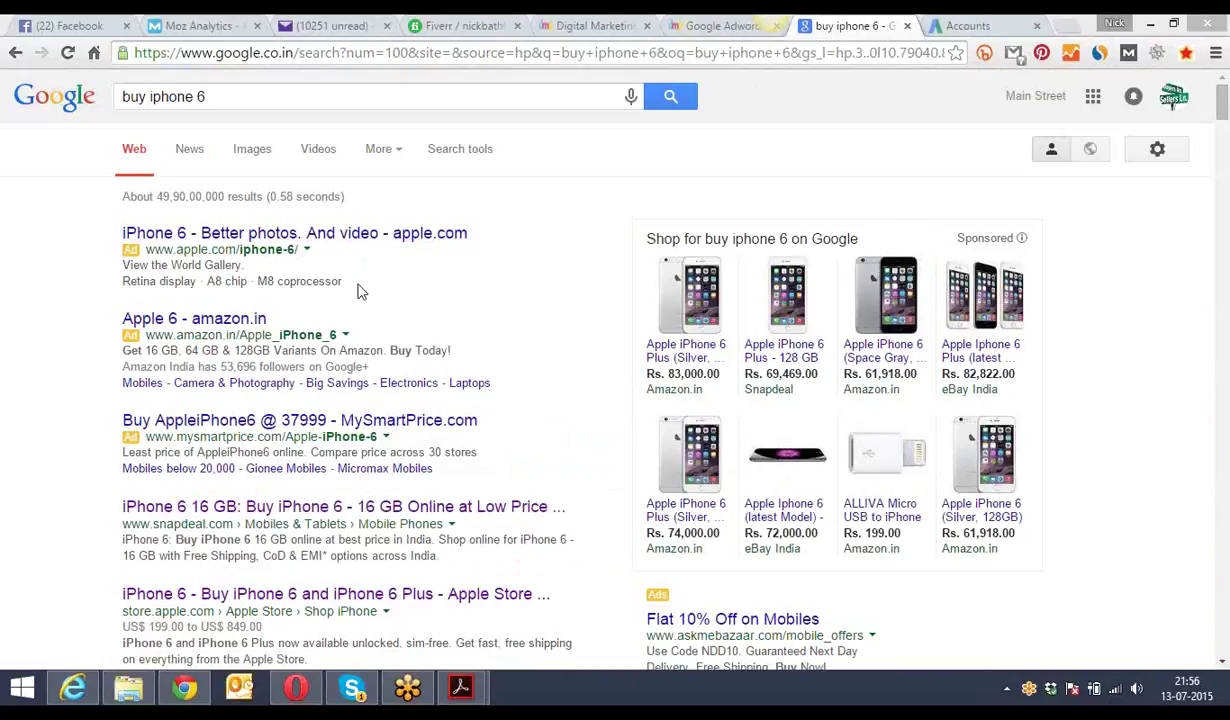
pyautogui.moveTo(345, 288); pyautogui.dragTo(119, 232)
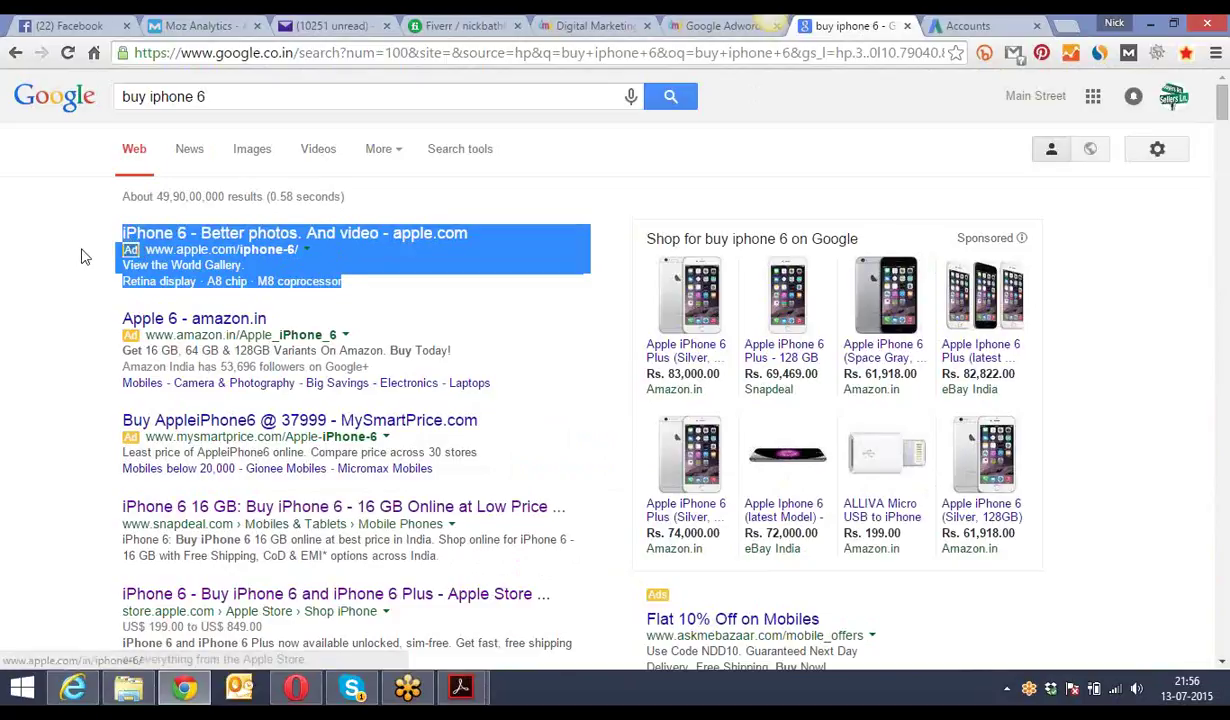
pyautogui.click(85, 257)
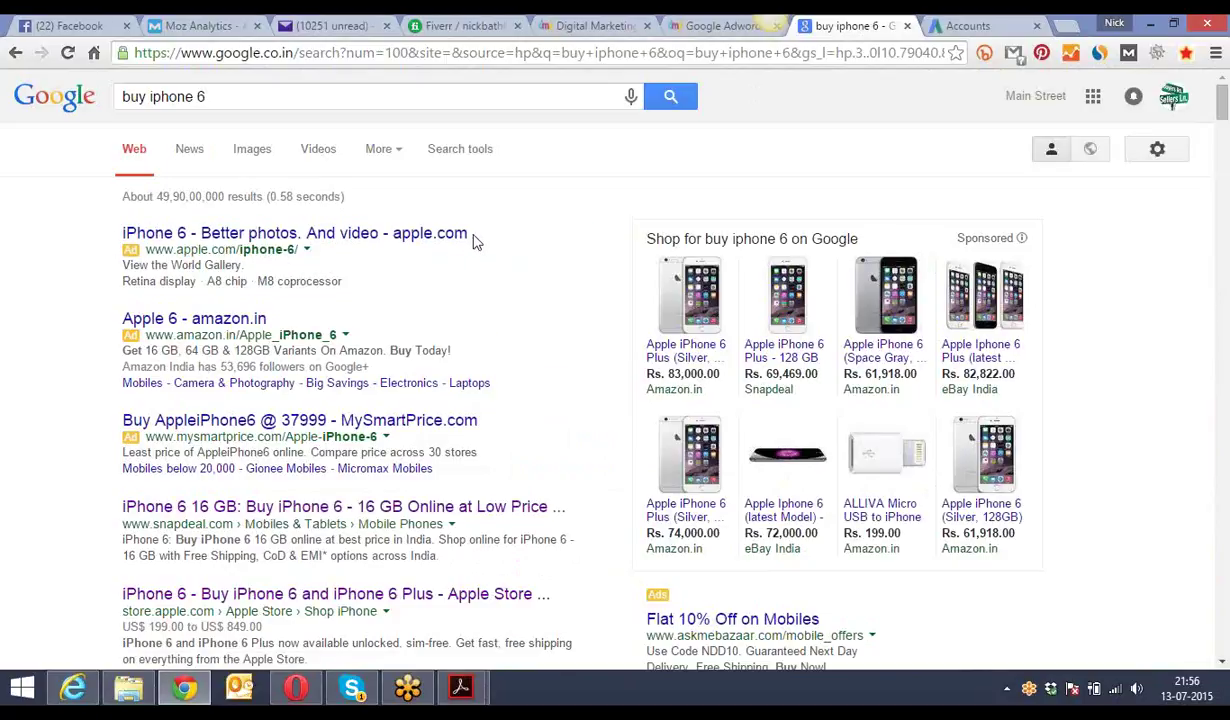
pyautogui.moveTo(270, 318); pyautogui.dragTo(120, 322)
pyautogui.click(390, 315)
pyautogui.moveTo(340, 334); pyautogui.dragTo(146, 333)
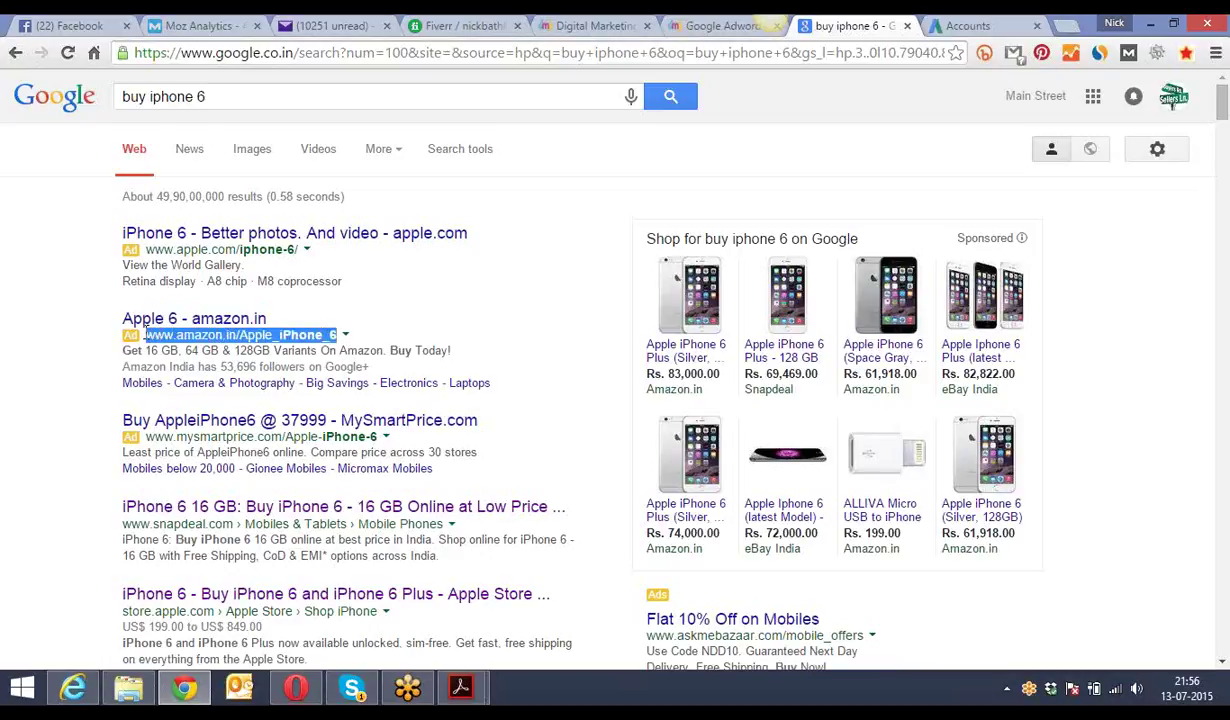
pyautogui.click(84, 347)
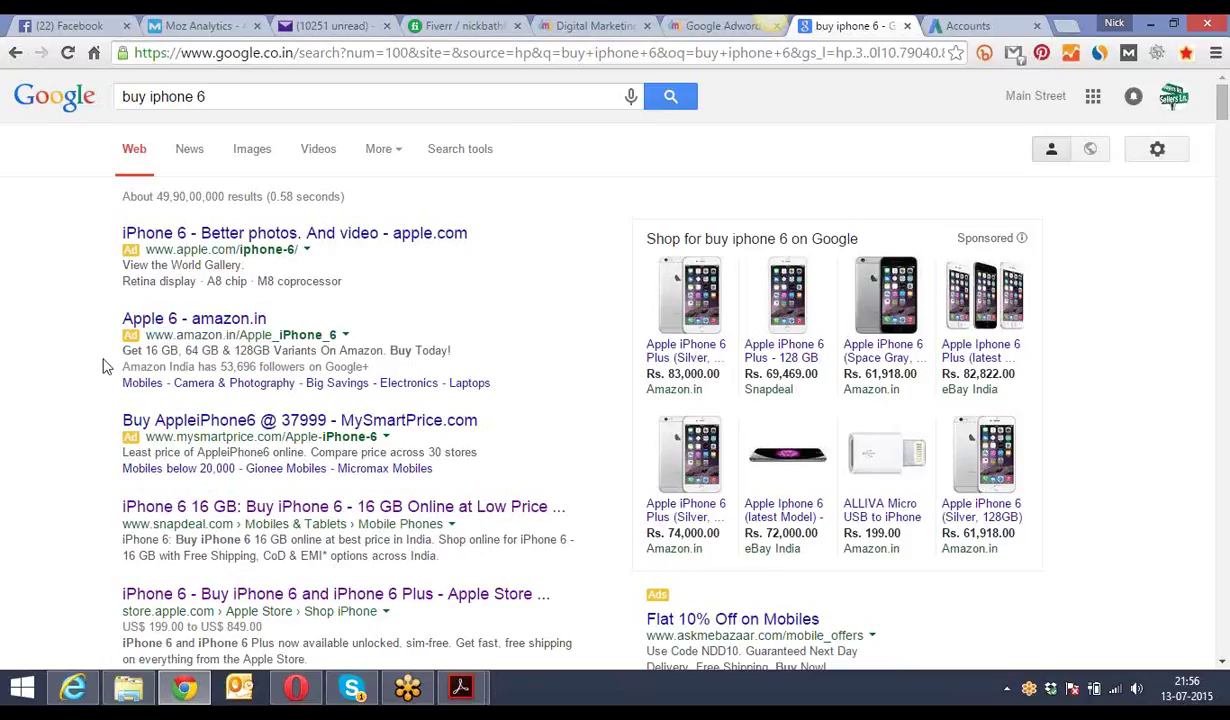
# - Highlight the Amazon ad's description and 'Buy Today!' wording, then follow the ad
pyautogui.moveTo(125, 351); pyautogui.dragTo(240, 352)
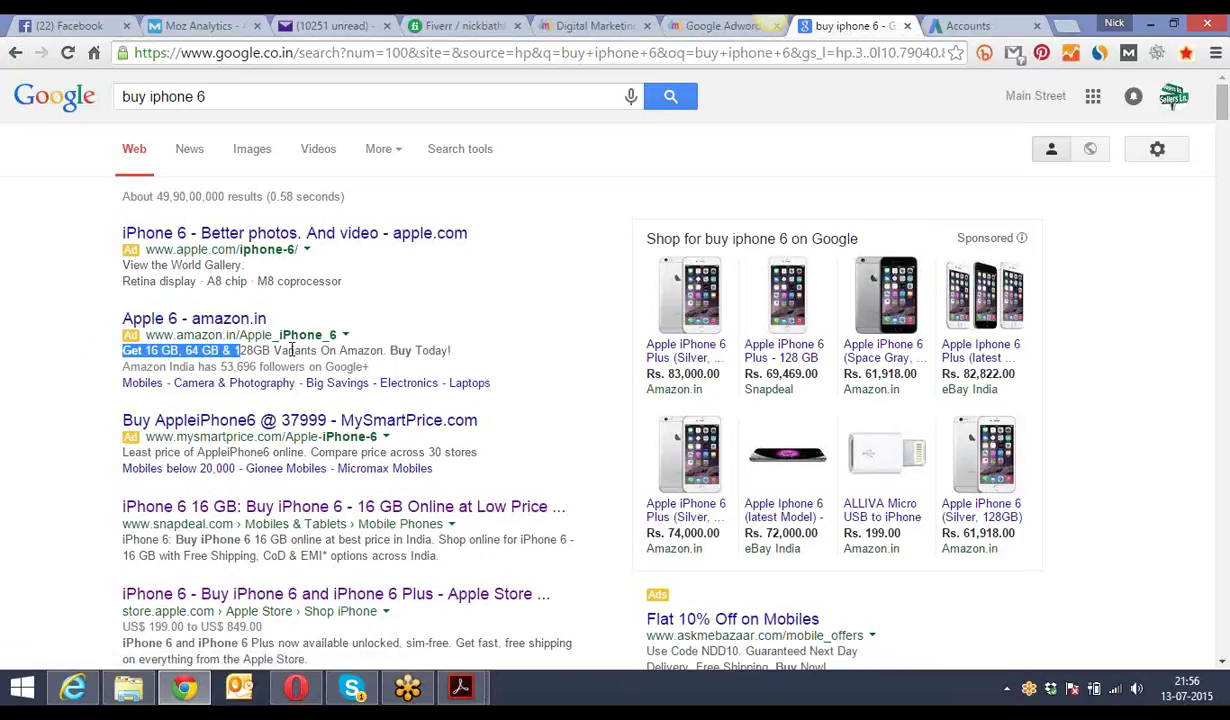
pyautogui.moveTo(450, 350); pyautogui.dragTo(300, 351)
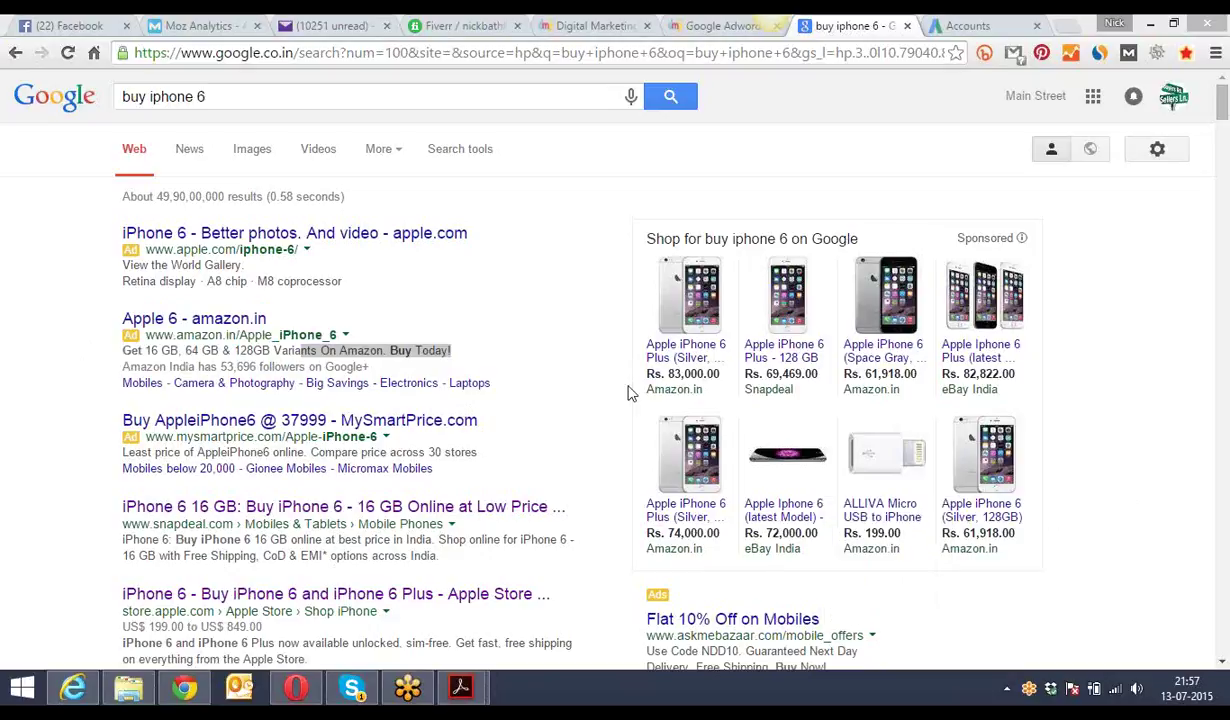
pyautogui.click(470, 348)
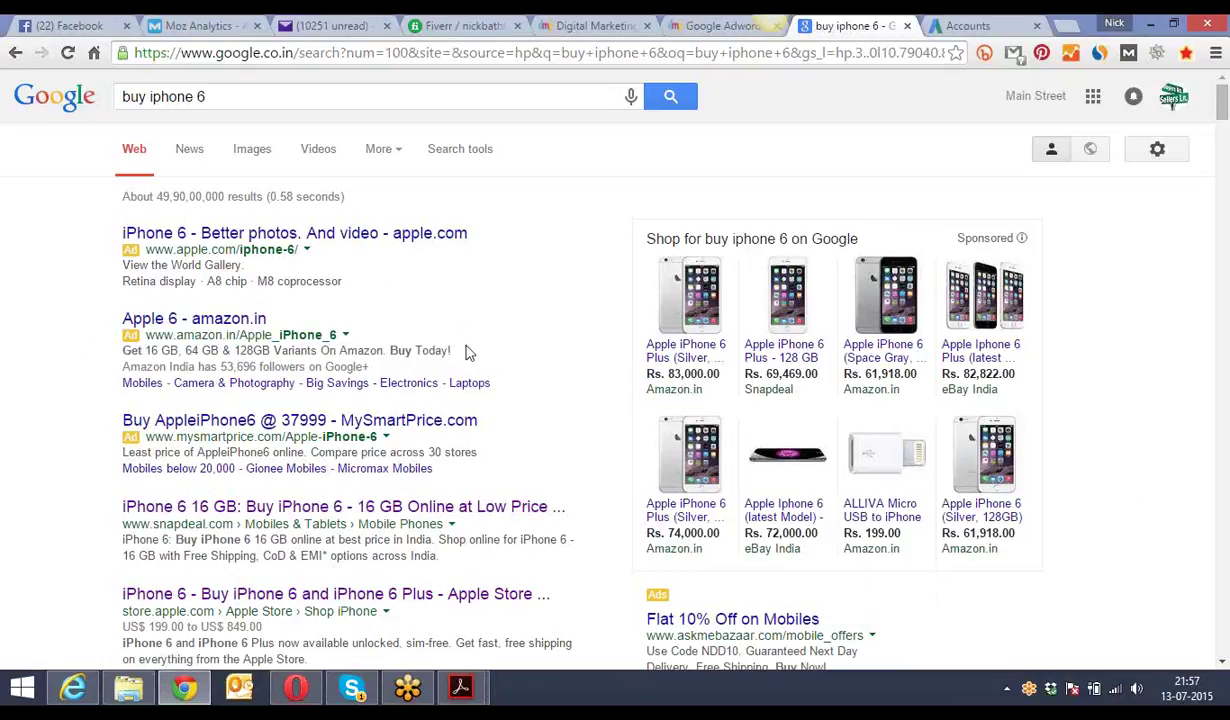
pyautogui.moveTo(455, 350); pyautogui.dragTo(235, 350)
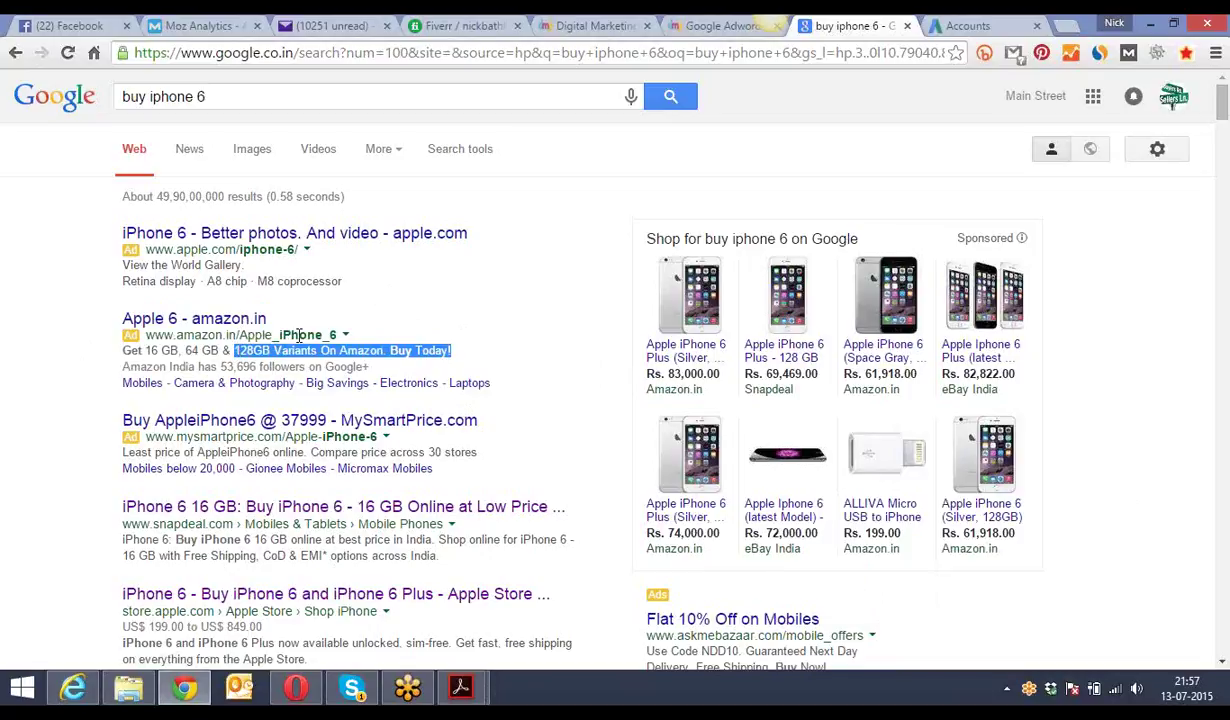
pyautogui.click(95, 336)
pyautogui.click(166, 320)
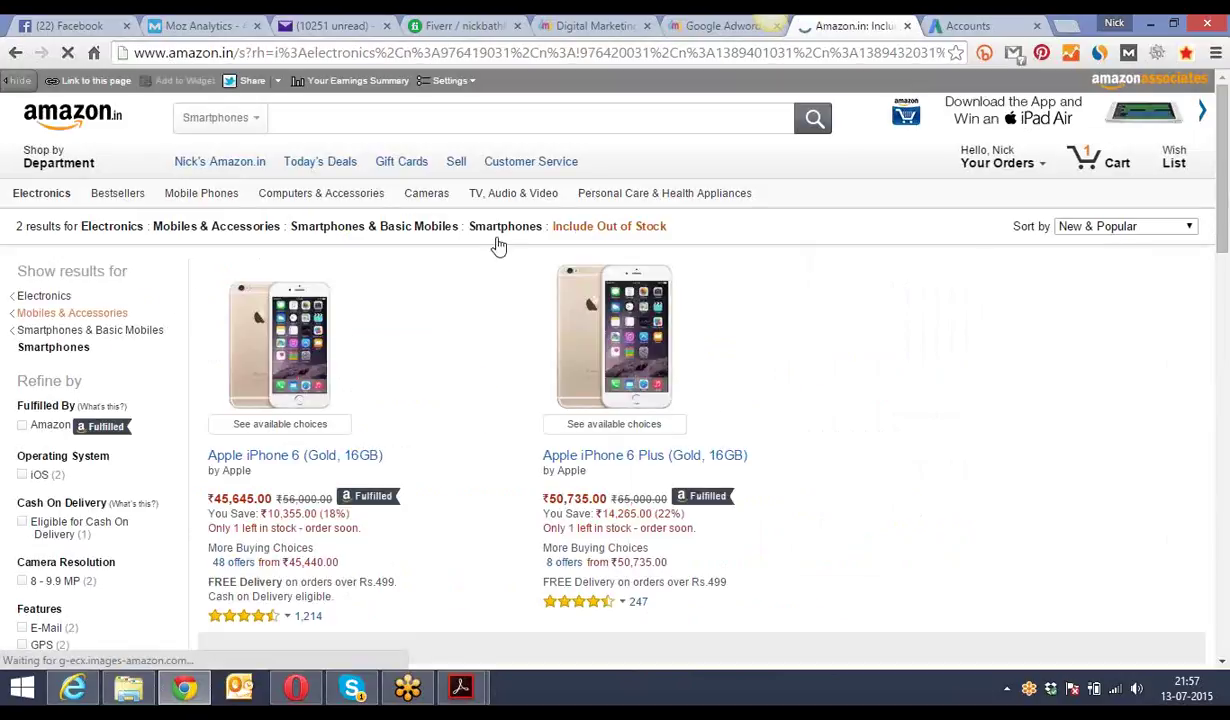
# - Scroll the Amazon.in iPhone 6 listing, then return to Google's 'buy iphone 6' results
pyautogui.moveTo(1224, 104); pyautogui.dragTo(1220, 115)
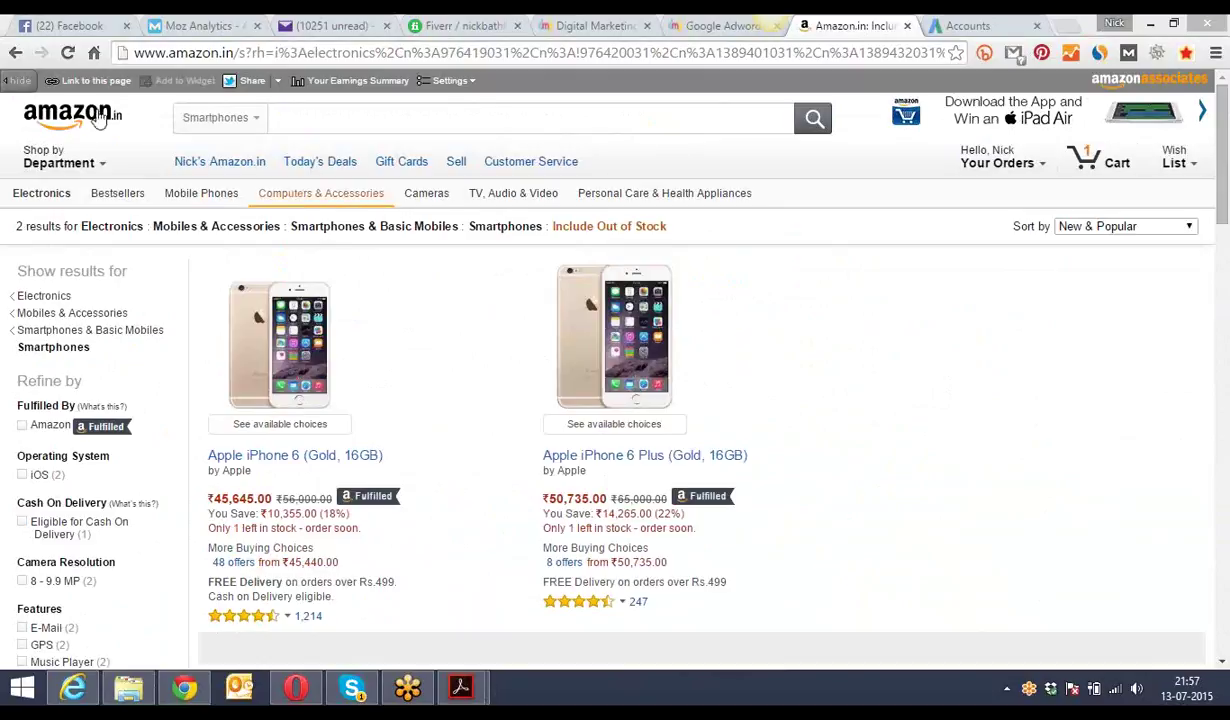
pyautogui.click(16, 53)
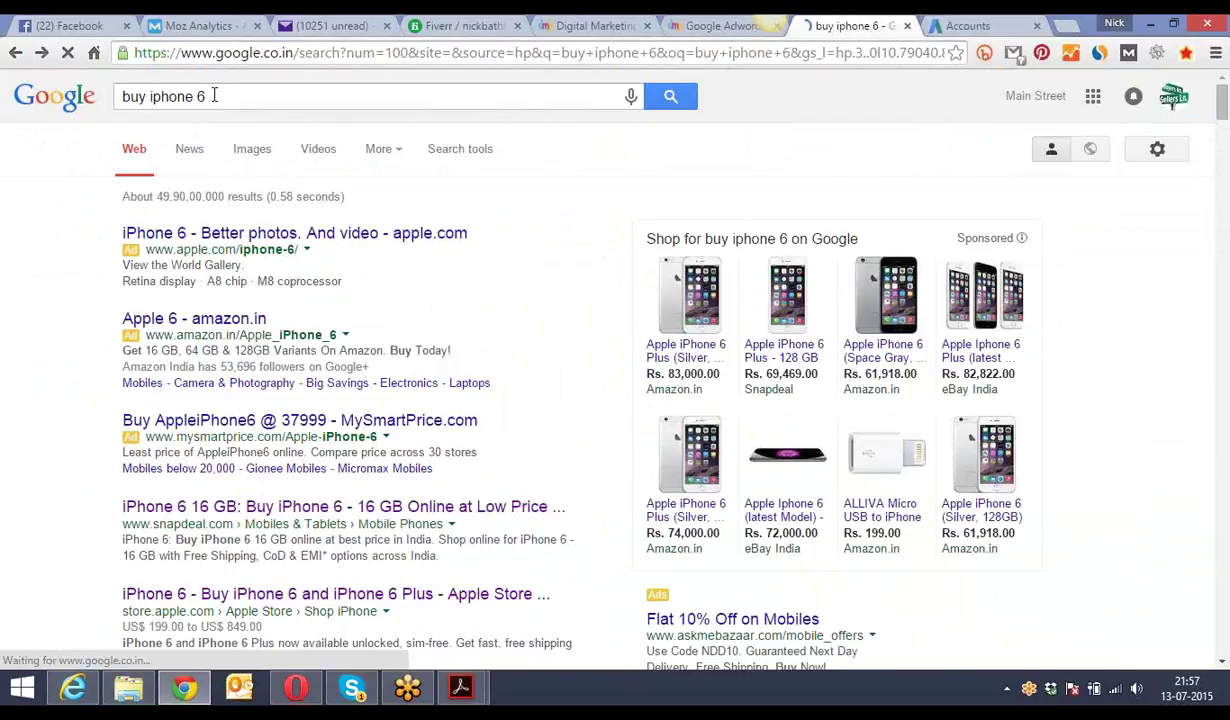
pyautogui.moveTo(207, 96); pyautogui.dragTo(118, 96)
pyautogui.click(86, 147)
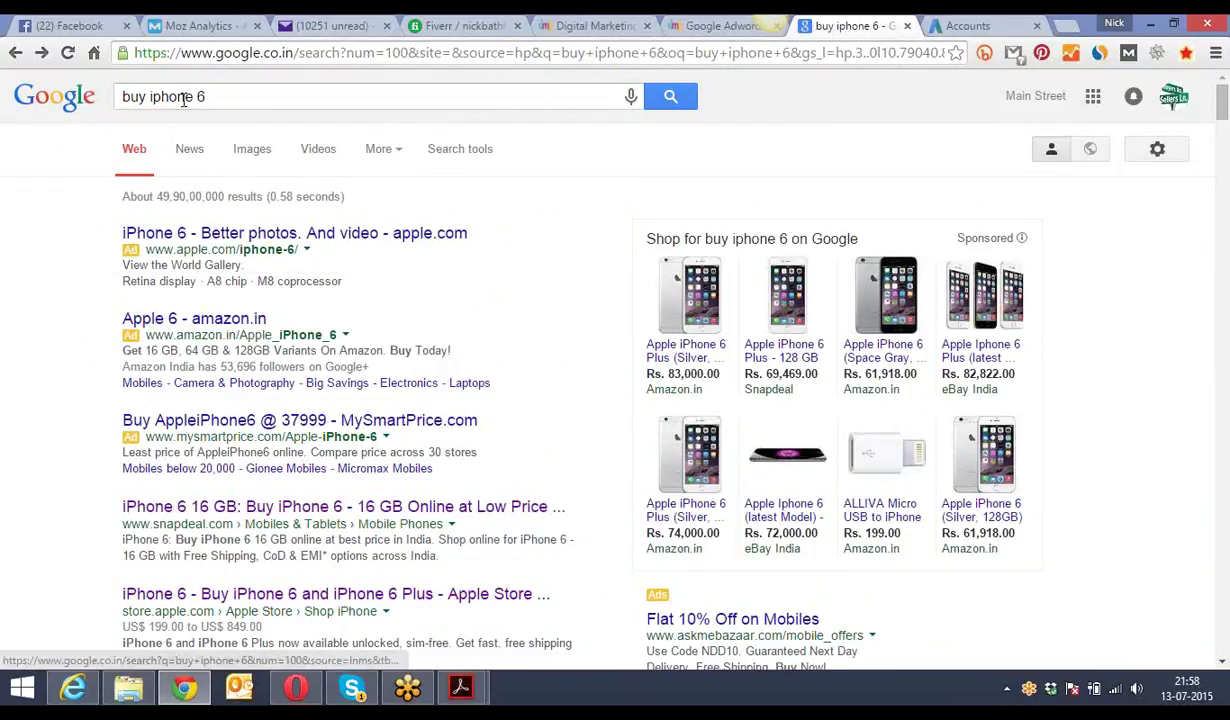
pyautogui.click(171, 319)
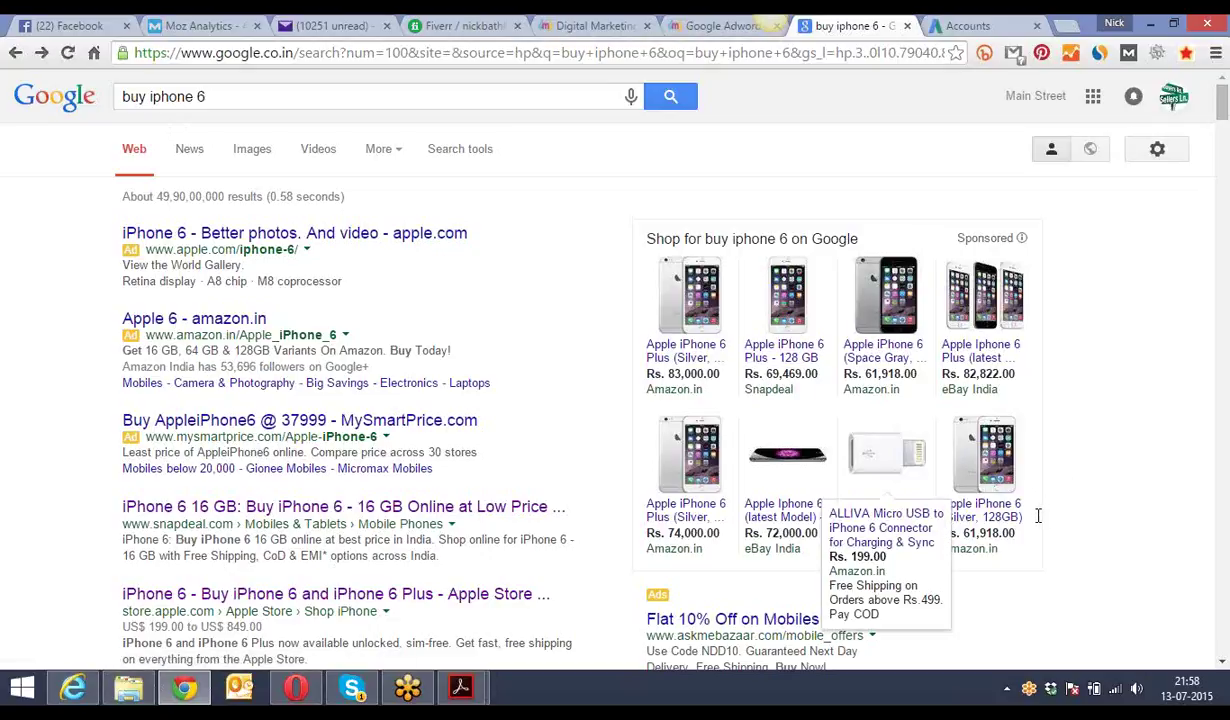
pyautogui.moveTo(212, 96); pyautogui.dragTo(122, 96)
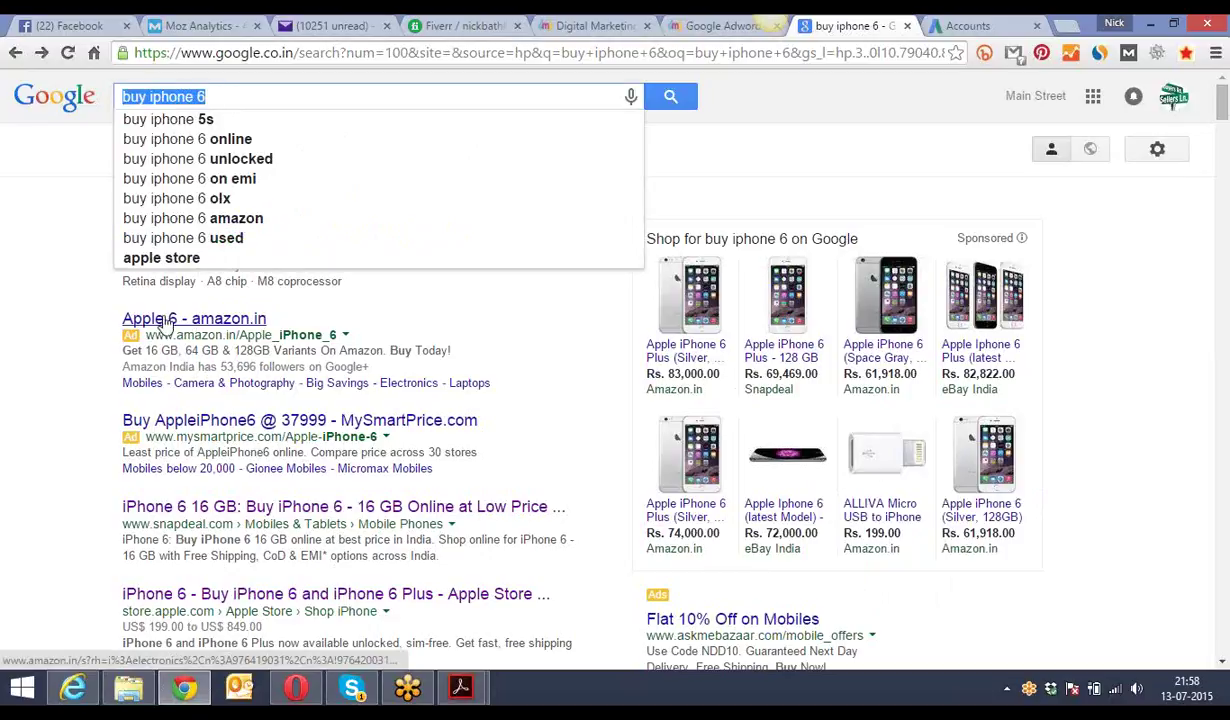
pyautogui.click(103, 301)
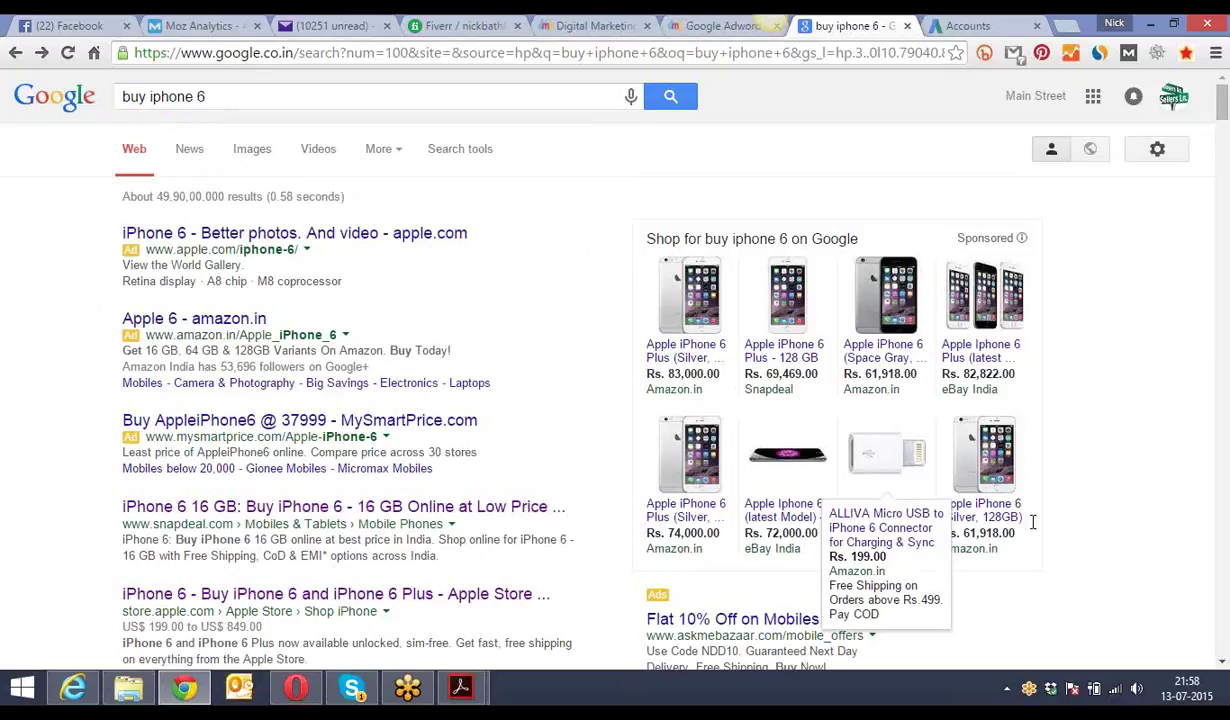
pyautogui.click(194, 321)
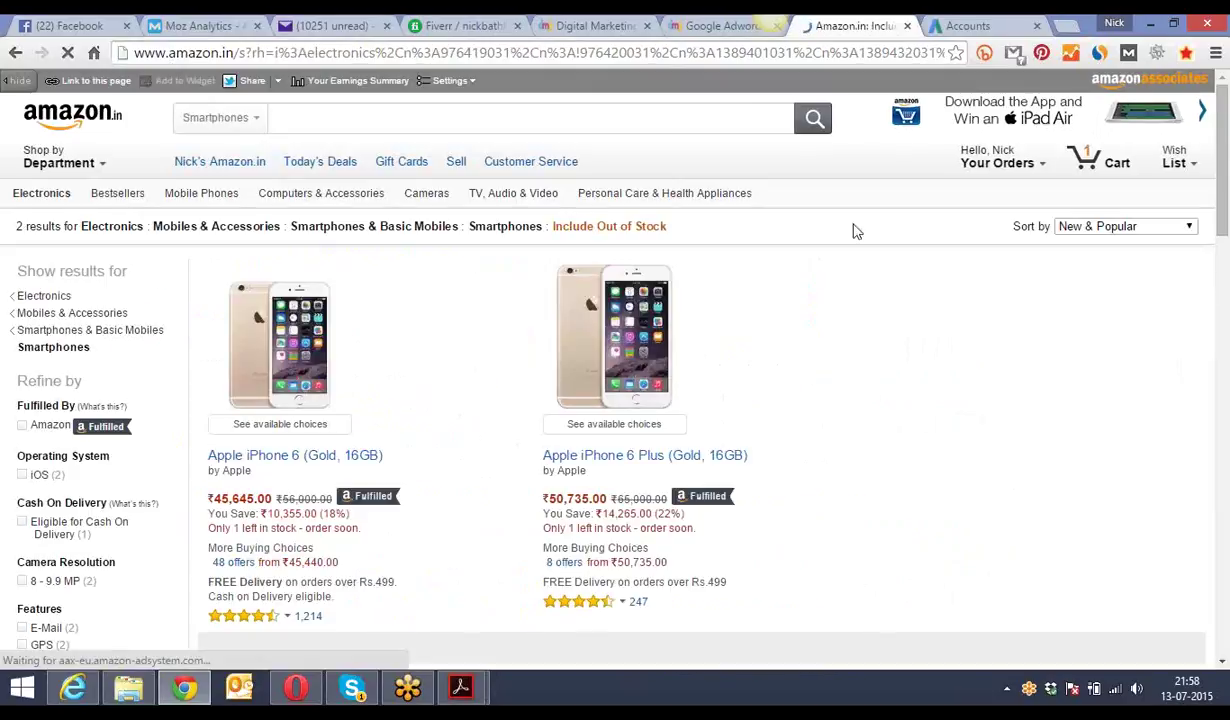
pyautogui.scroll(-1, 1226, 147)
pyautogui.moveTo(1226, 147); pyautogui.dragTo(1224, 150)
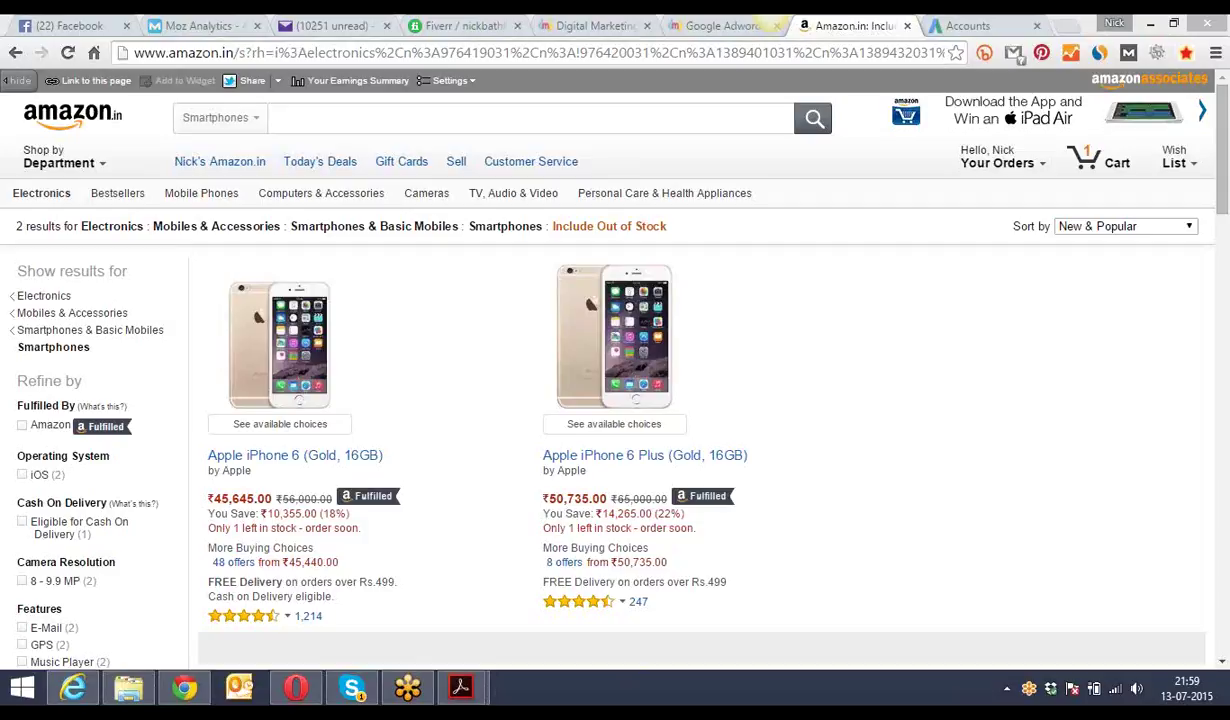
pyautogui.click(958, 25)
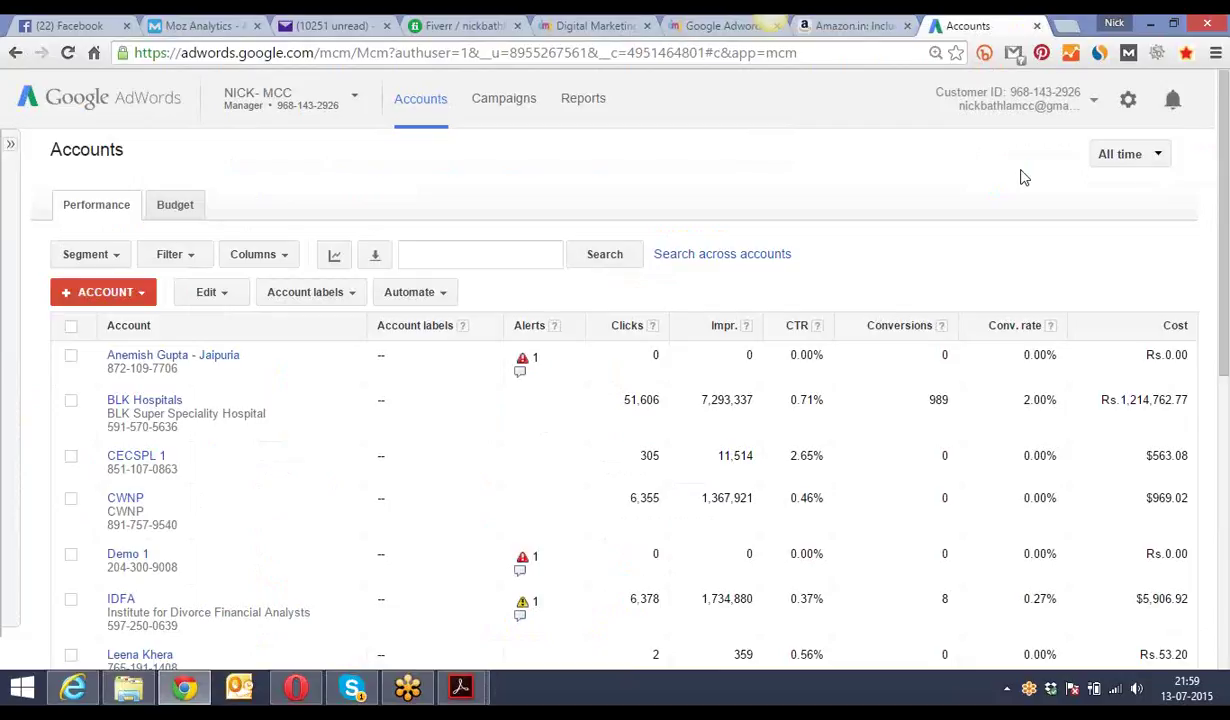
# - Scroll the AdWords accounts table and open the IDFA client account's campaign list
pyautogui.scroll(-2, 1222, 205)
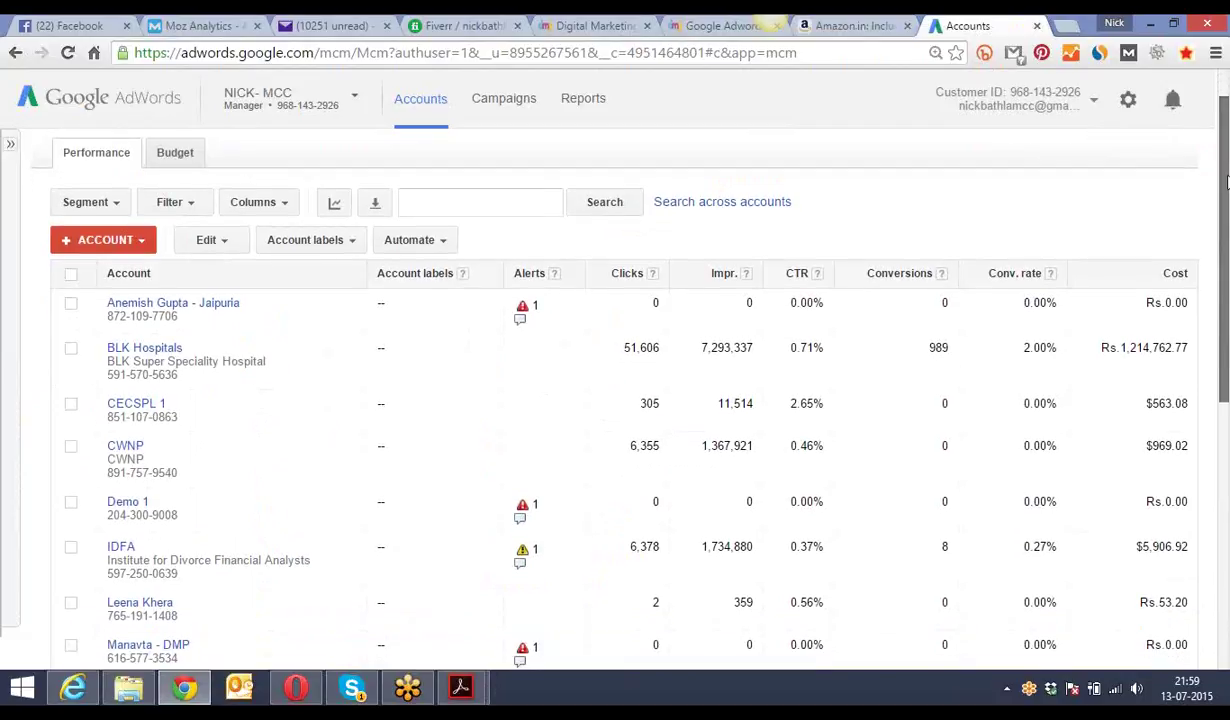
pyautogui.moveTo(1225, 208); pyautogui.dragTo(1224, 334)
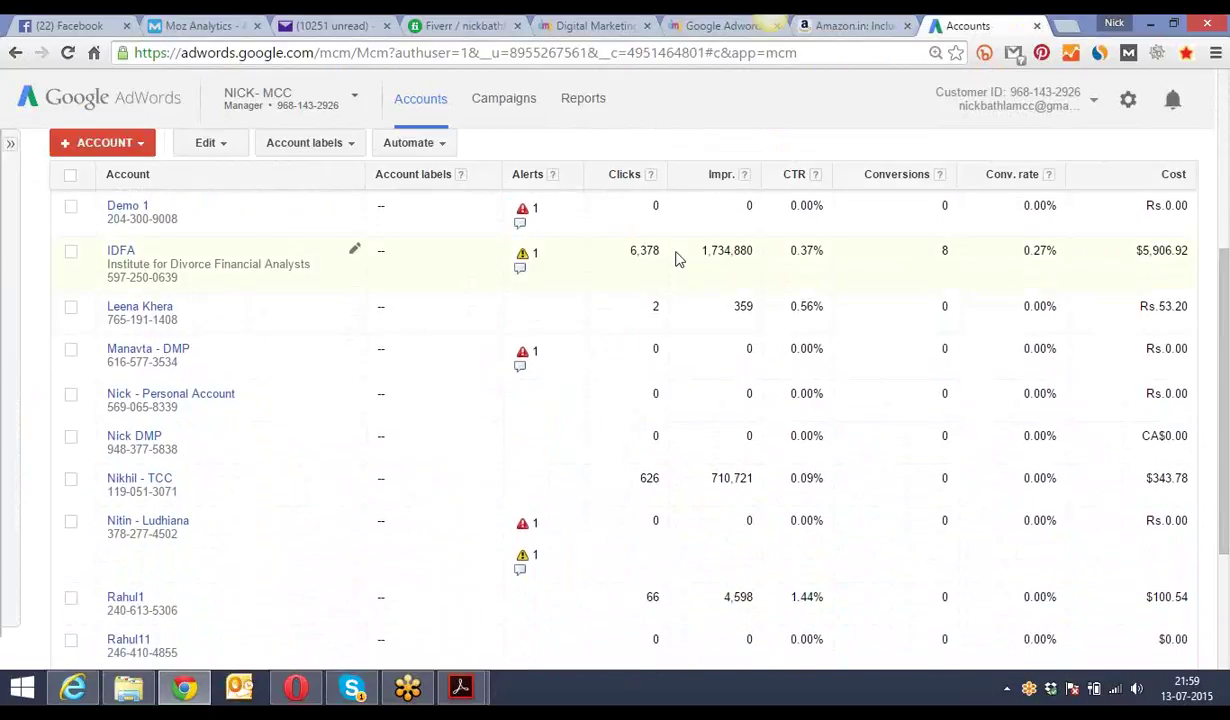
pyautogui.click(126, 262)
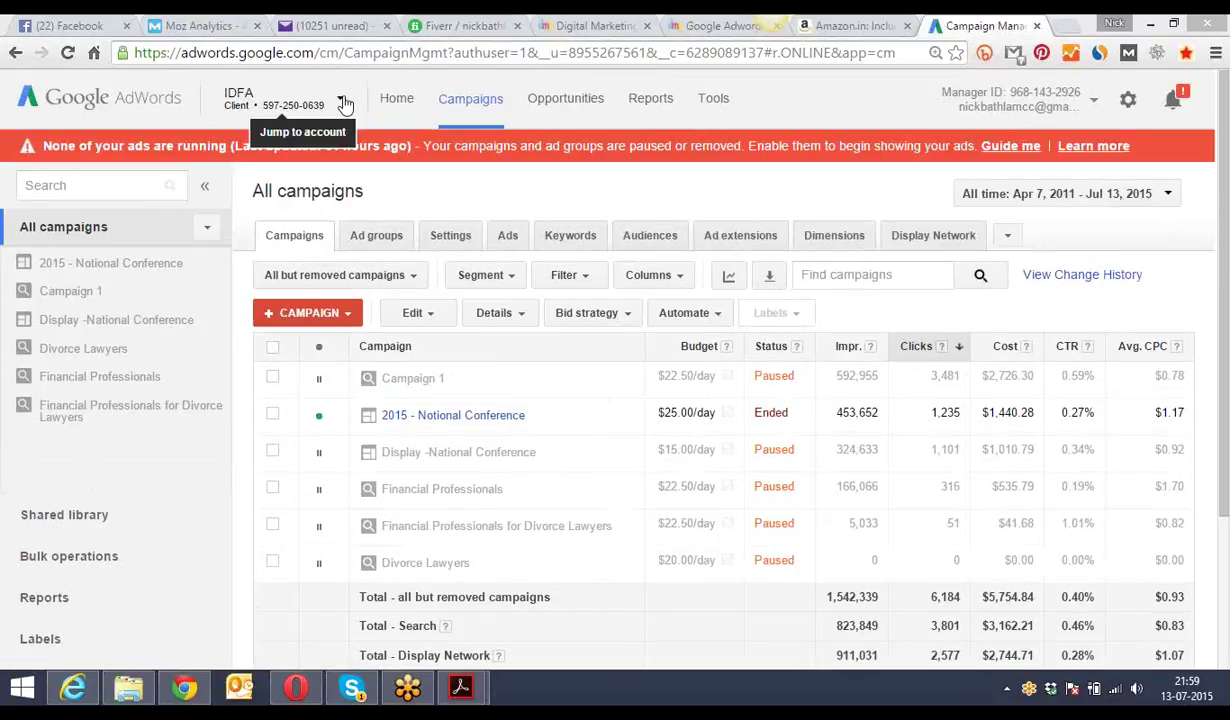
# - Switch the AdWords account to BLK Hospitals from the header account list
pyautogui.click(343, 103)
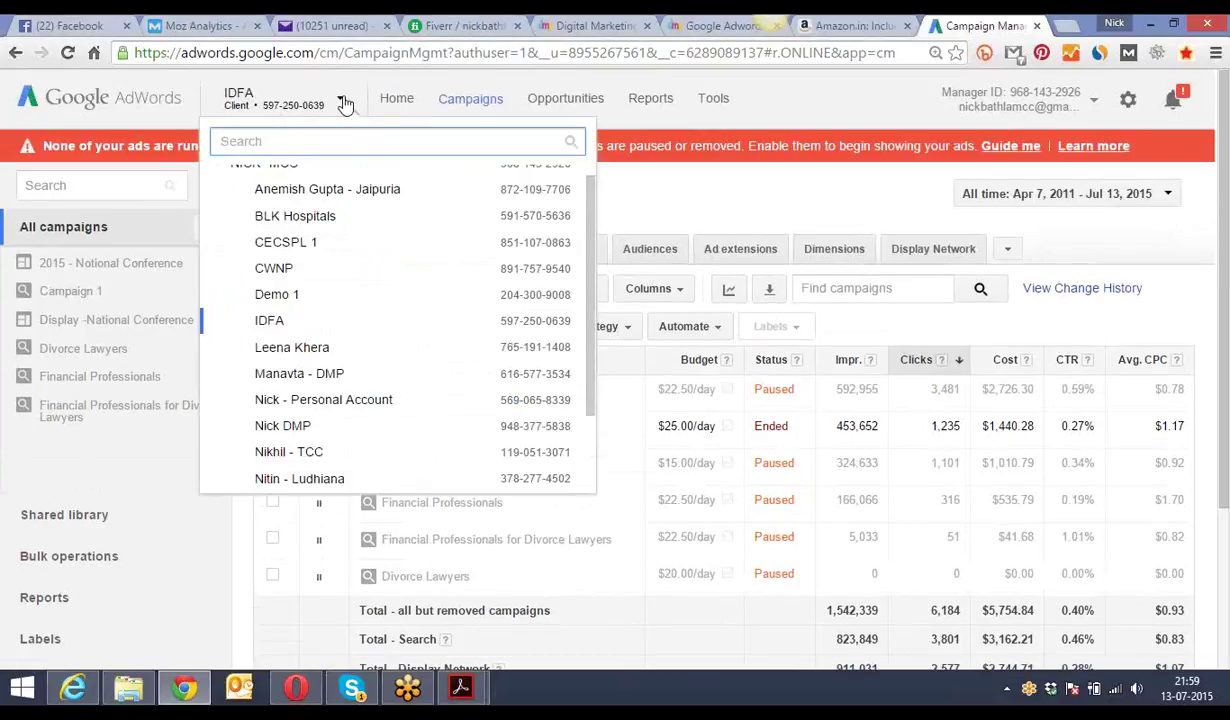
pyautogui.click(473, 218)
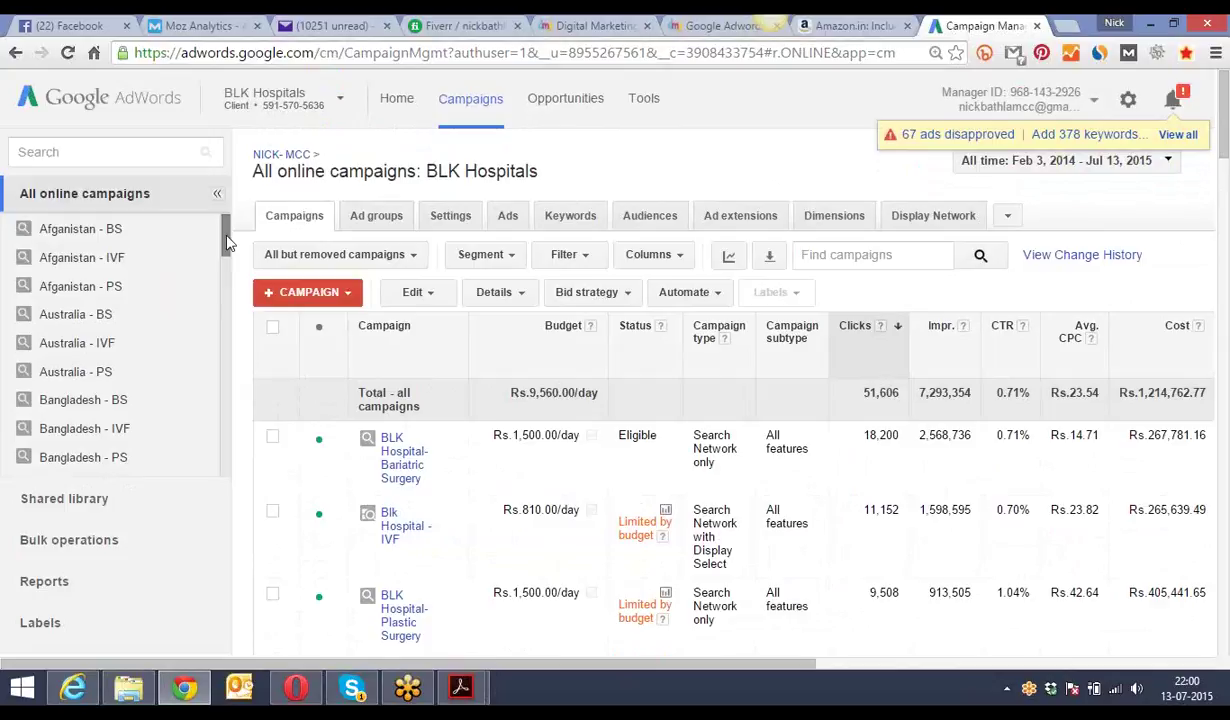
pyautogui.click(568, 218)
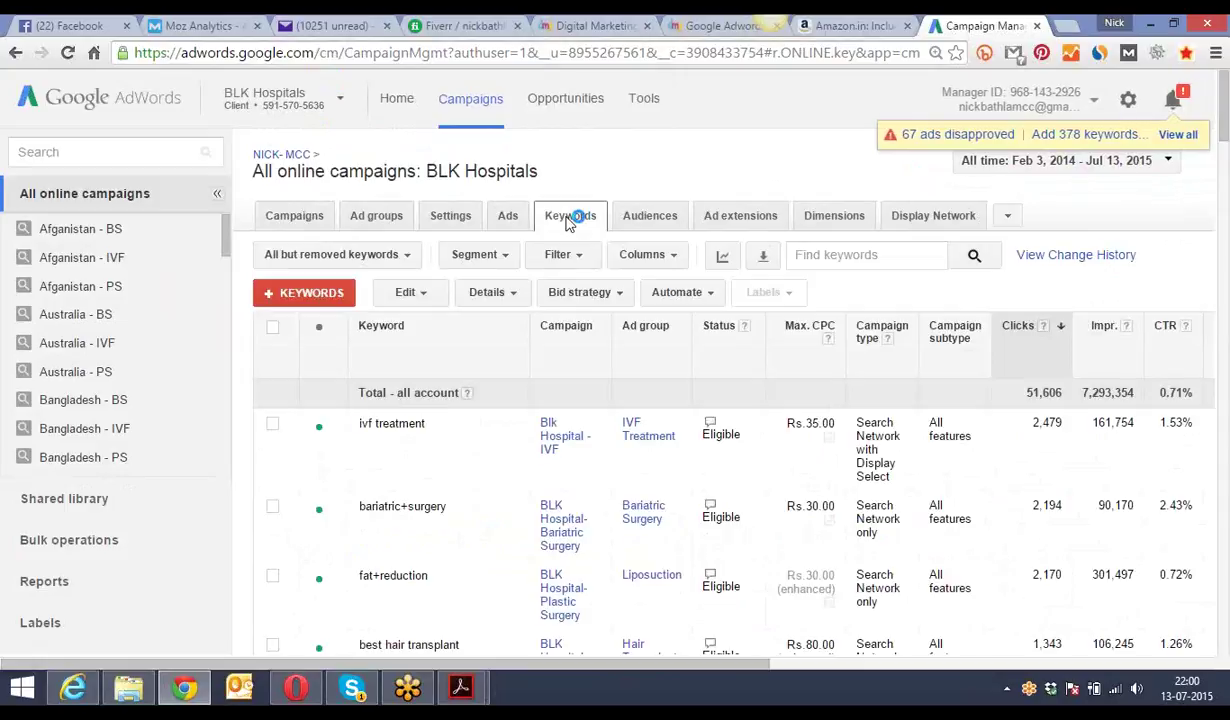
pyautogui.click(508, 220)
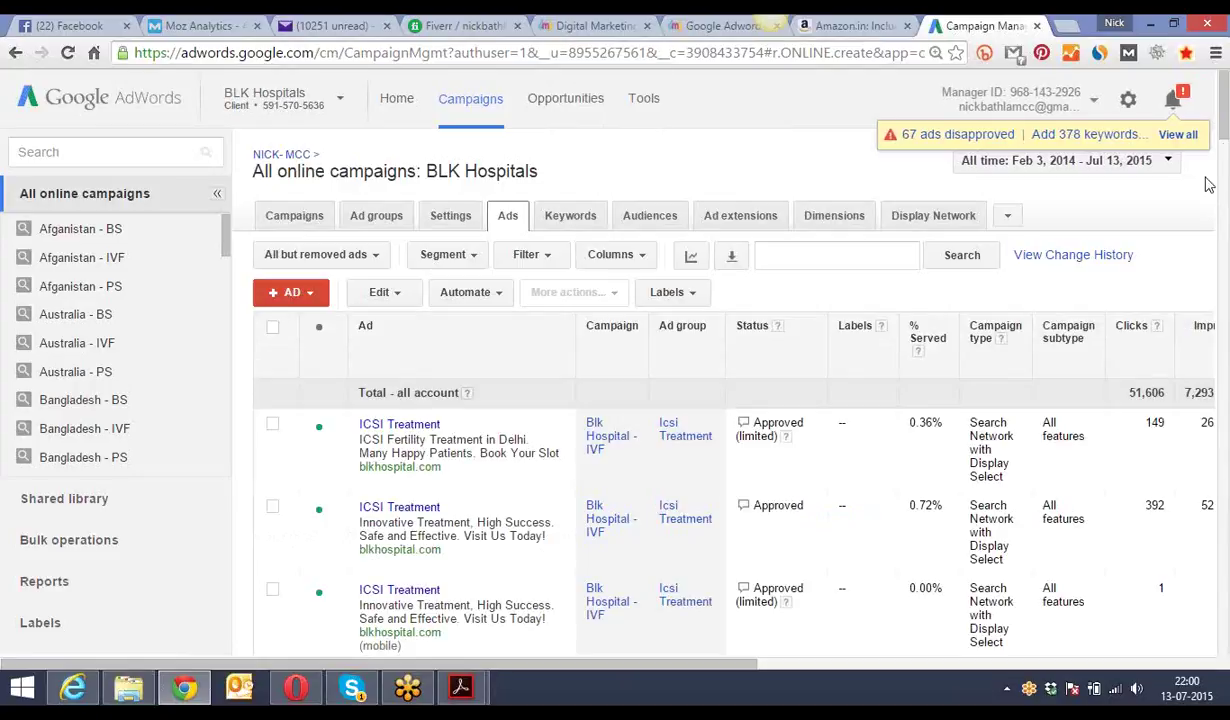
pyautogui.moveTo(1226, 141); pyautogui.dragTo(1226, 156)
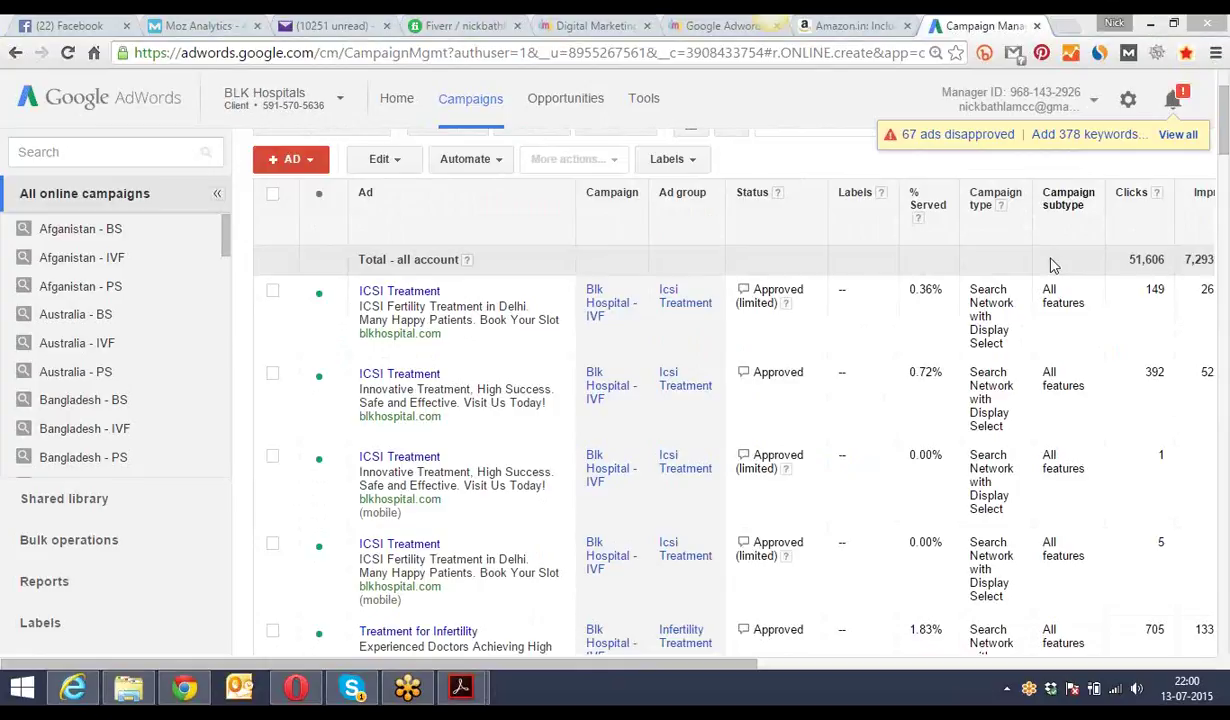
pyautogui.scroll(2, 600, 400)
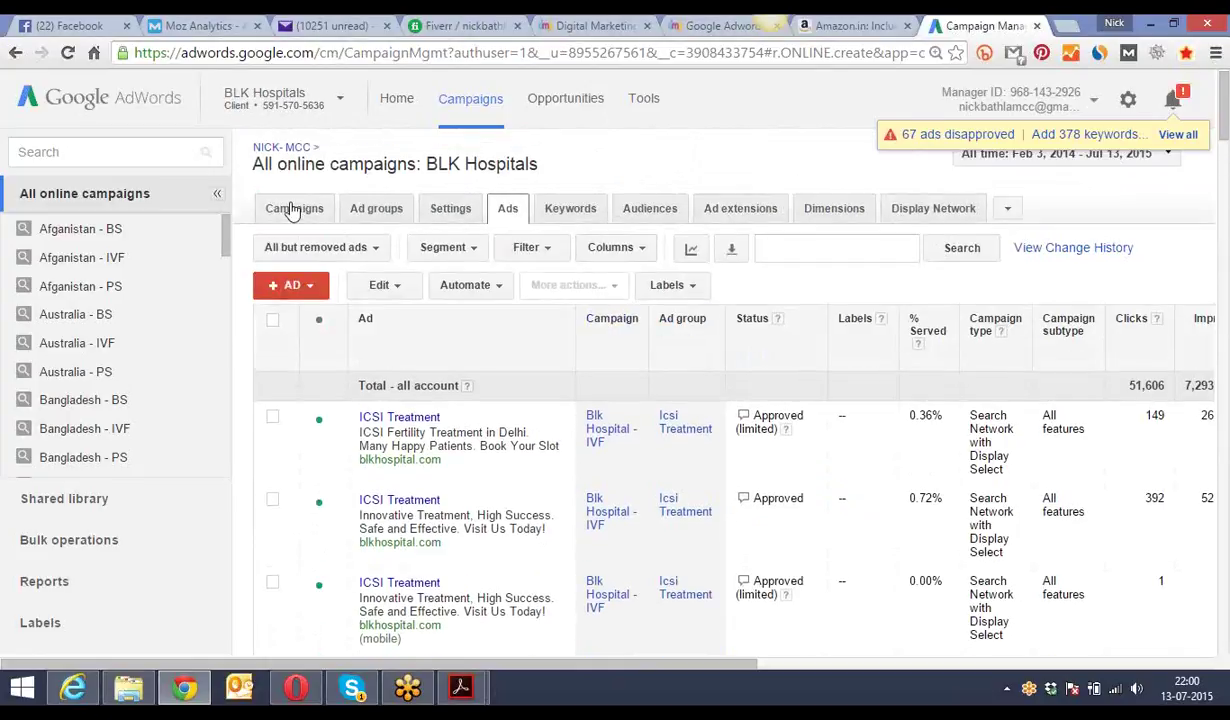
pyautogui.click(290, 210)
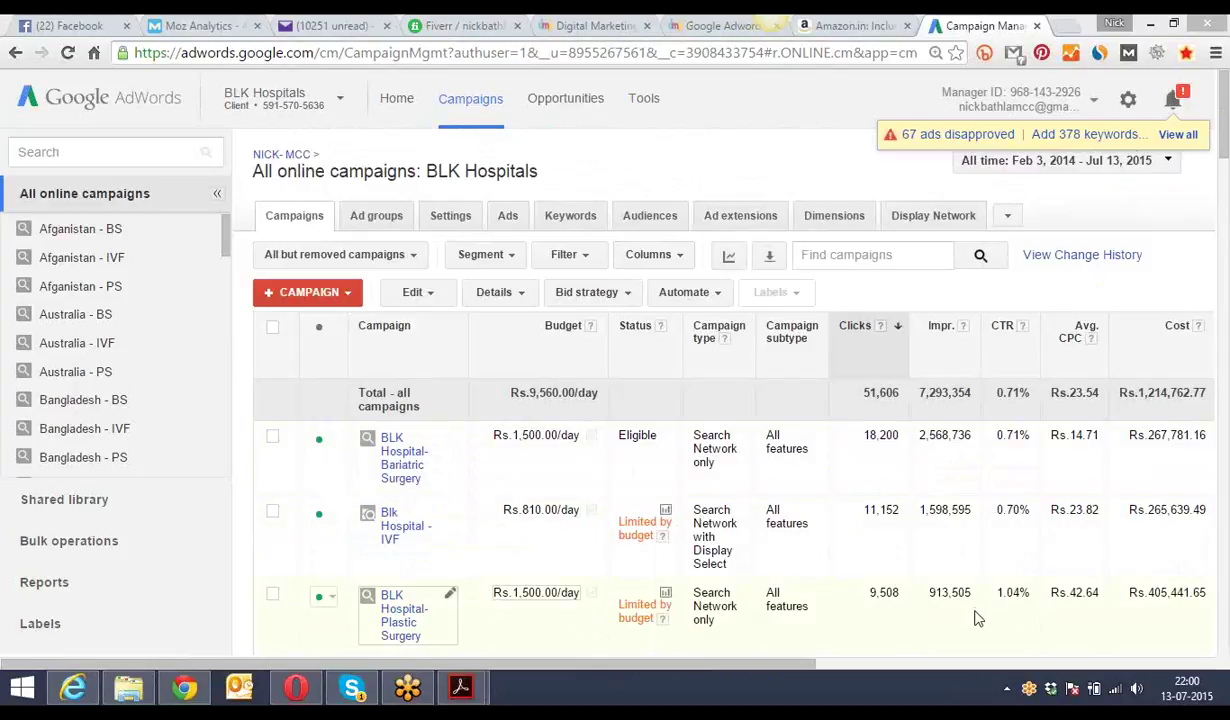
# - Highlight the BLK Hospitals totals: 51,606 clicks, 7,293,354 impressions and 0.71% CTR
pyautogui.moveTo(437, 665); pyautogui.dragTo(440, 684)
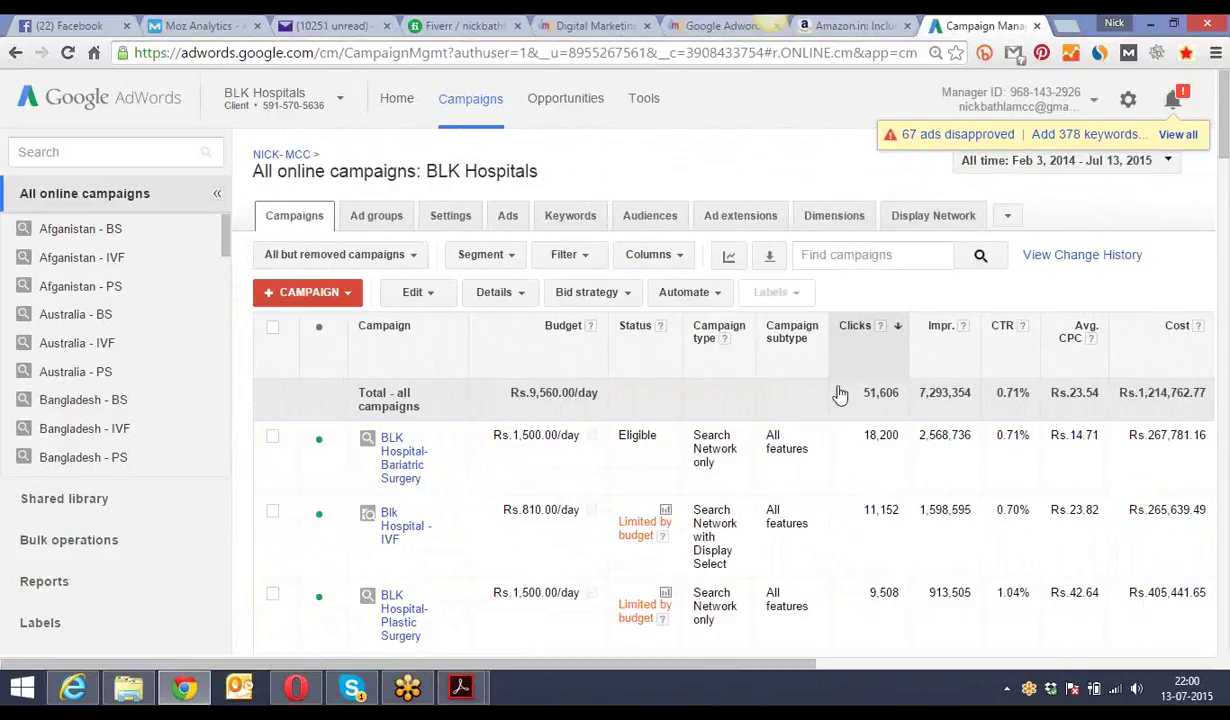
pyautogui.moveTo(862, 393); pyautogui.dragTo(1030, 392)
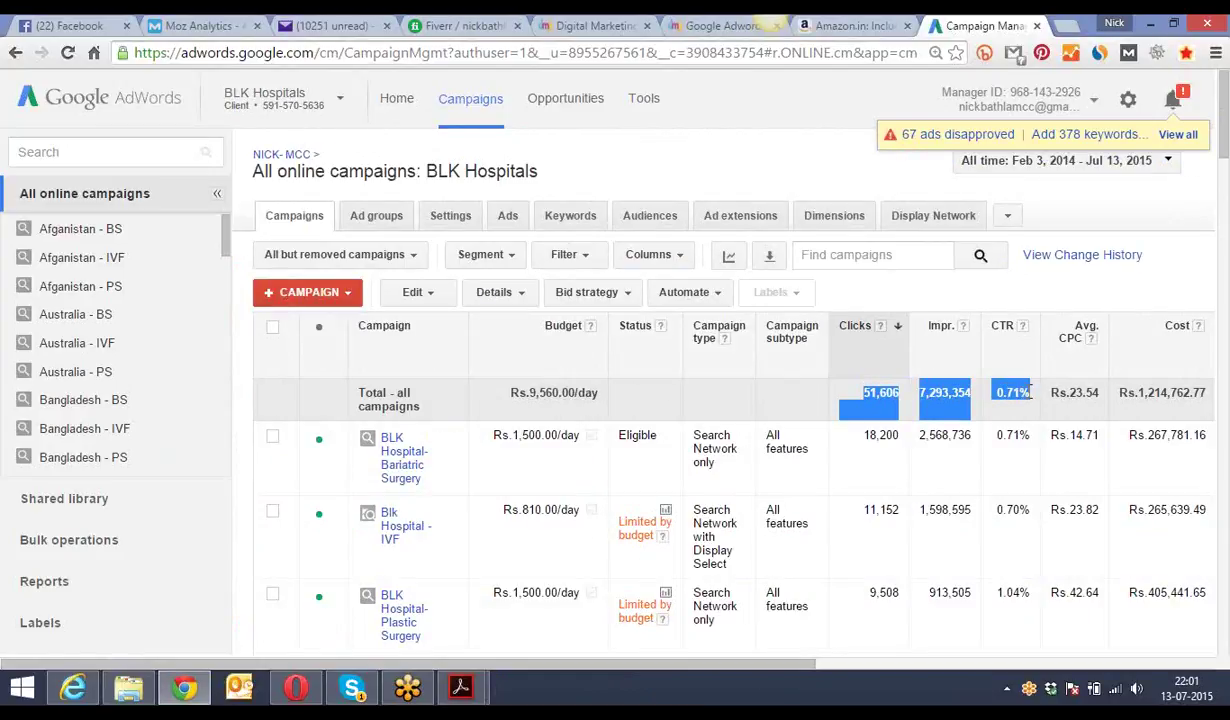
pyautogui.moveTo(1030, 392); pyautogui.dragTo(1031, 392)
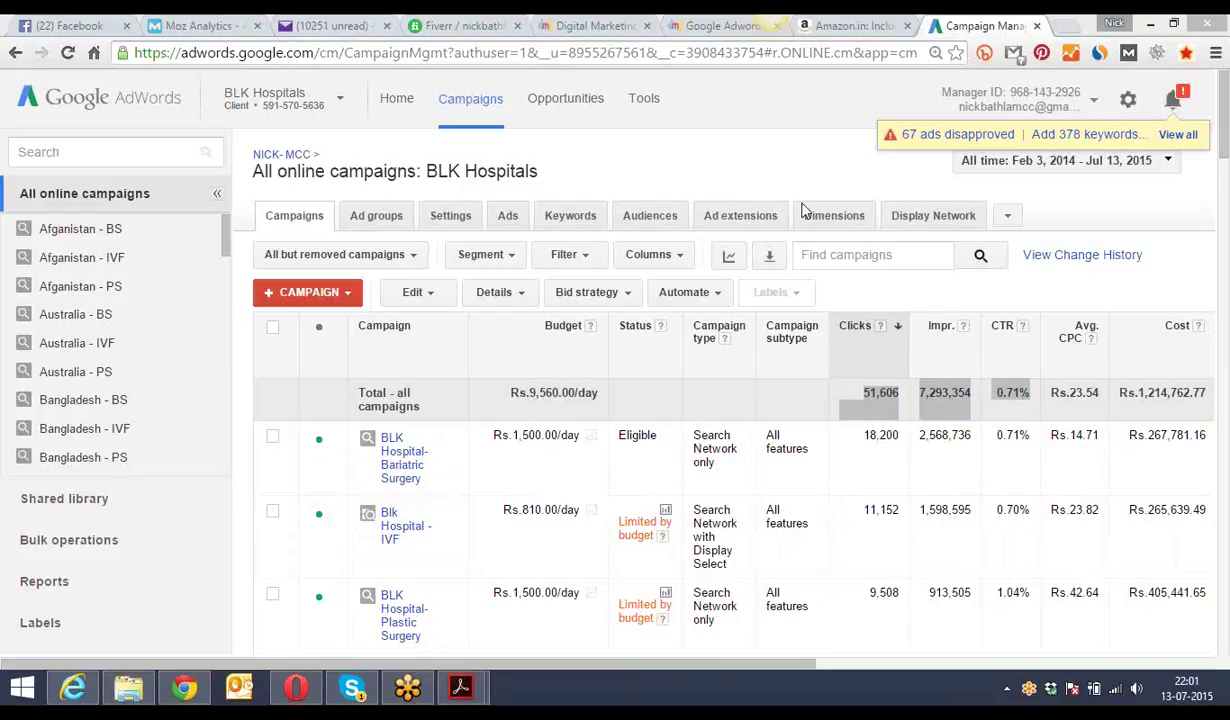
# - Return from Amazon to Google, then rerun and reload the 'buy iphone 6' search
pyautogui.click(845, 28)
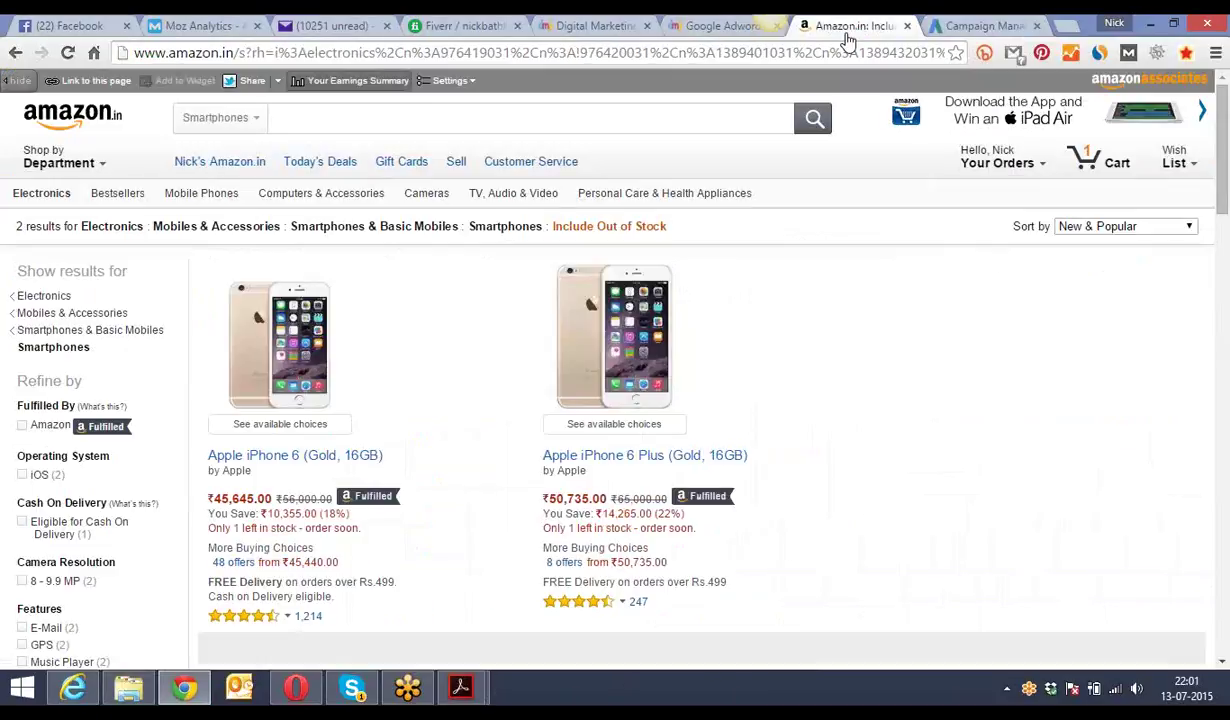
pyautogui.click(13, 54)
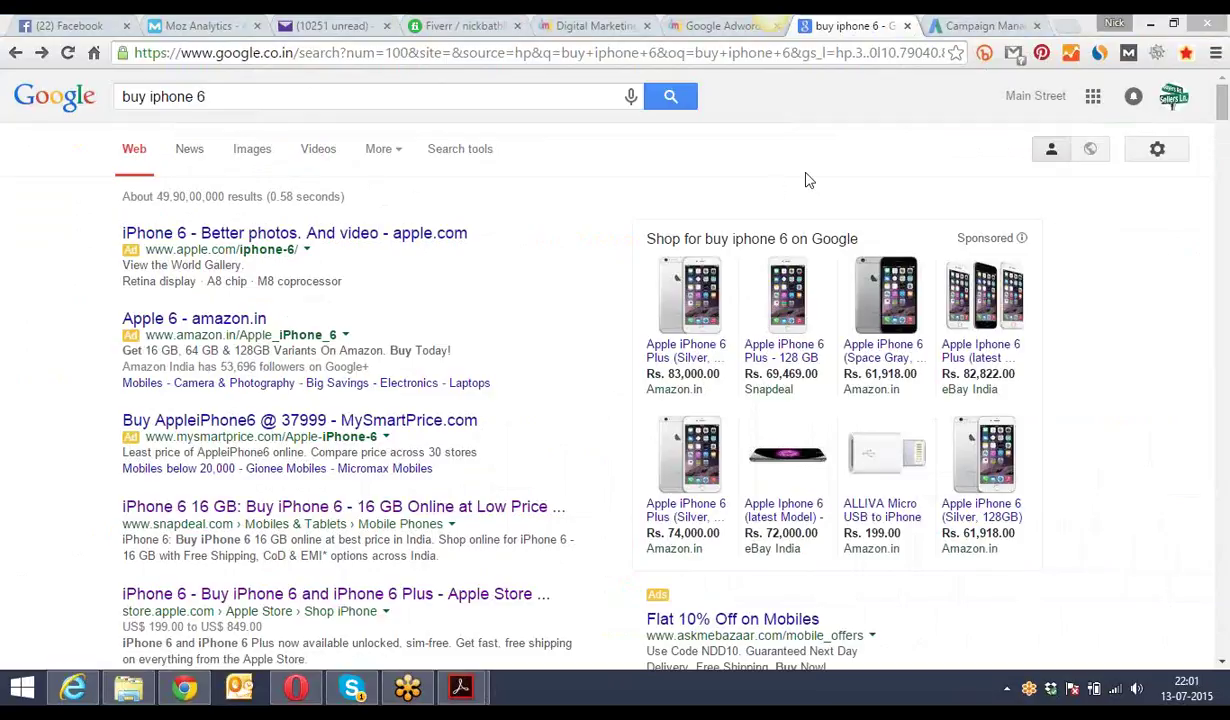
pyautogui.click(331, 94)
pyautogui.press('Return')
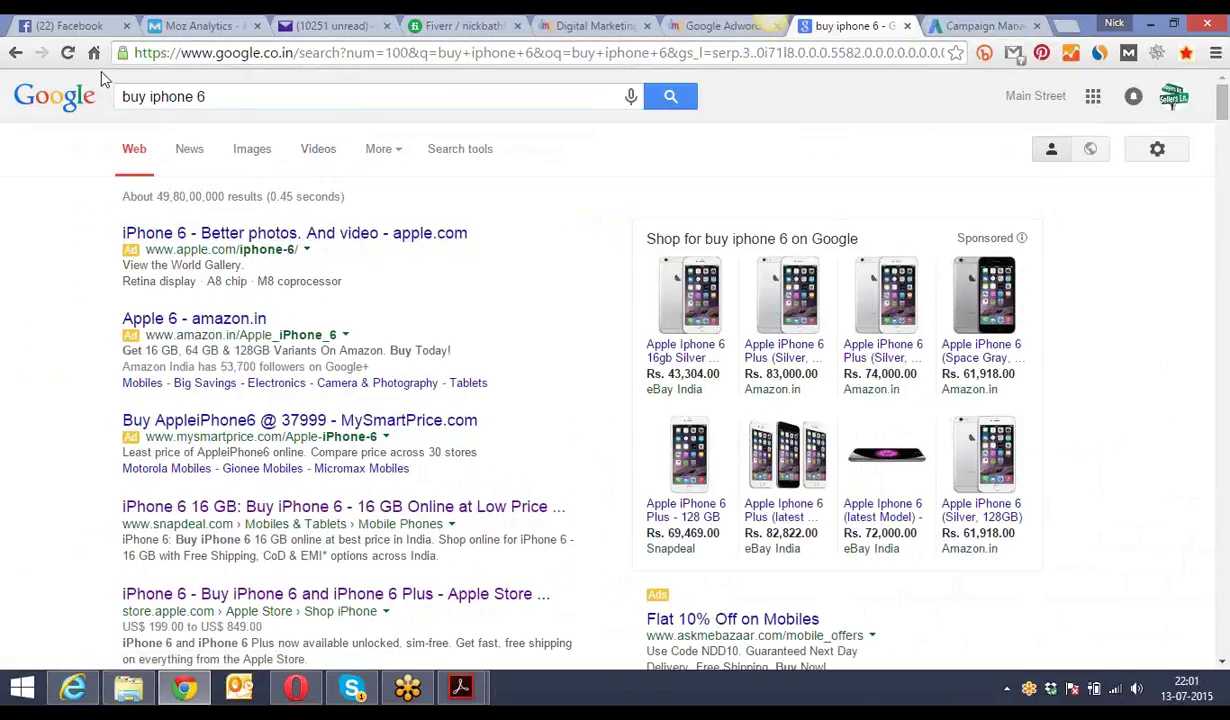
pyautogui.click(70, 58)
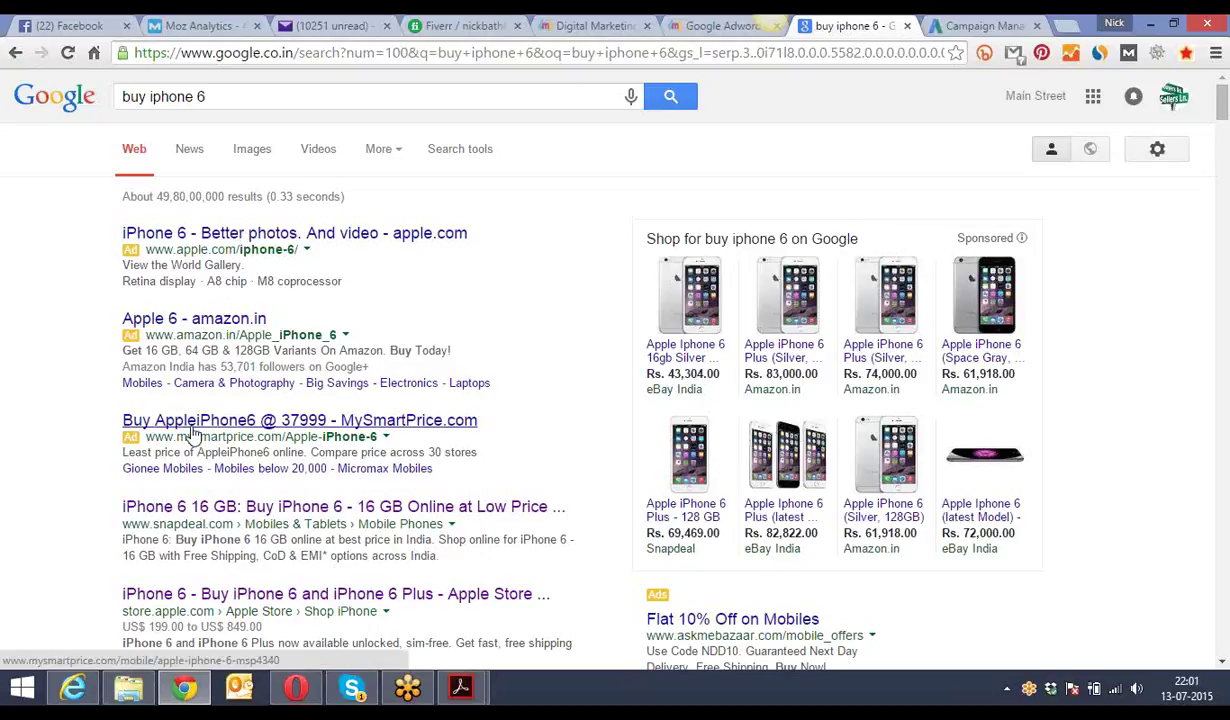
# - Open the paid iPhone 6 ads, including the Amazon.in and MySmartPrice ads
pyautogui.click(227, 236)
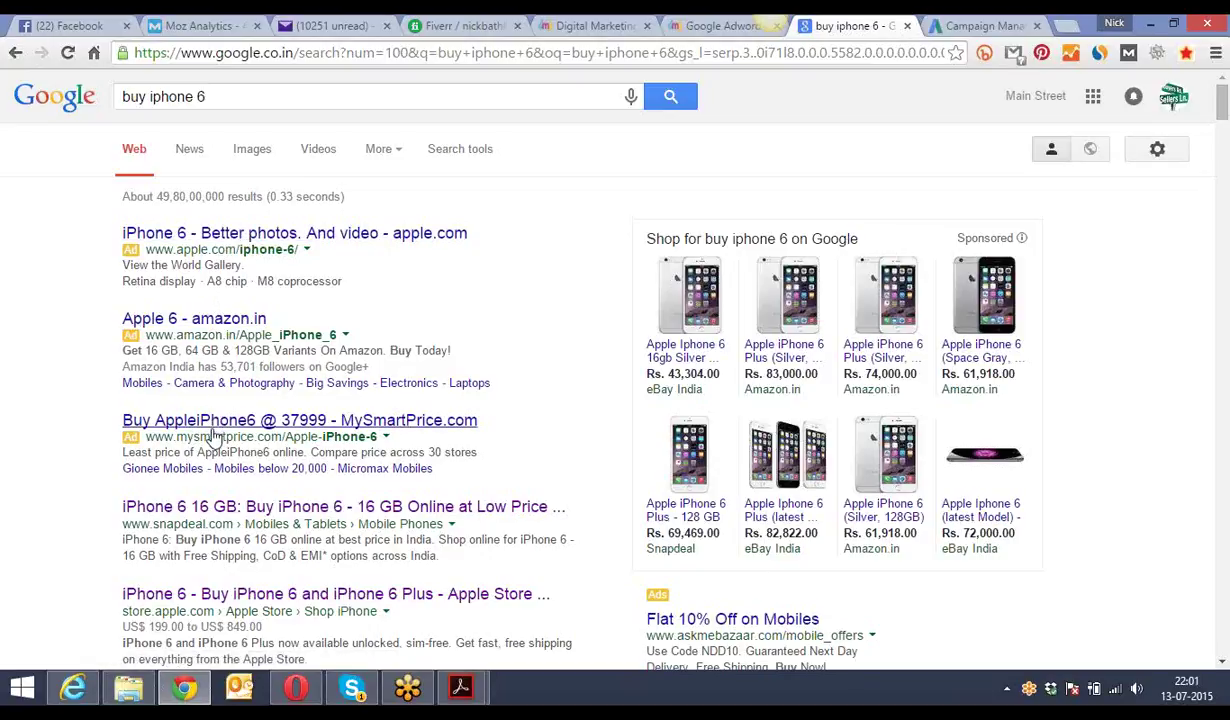
pyautogui.click(227, 322)
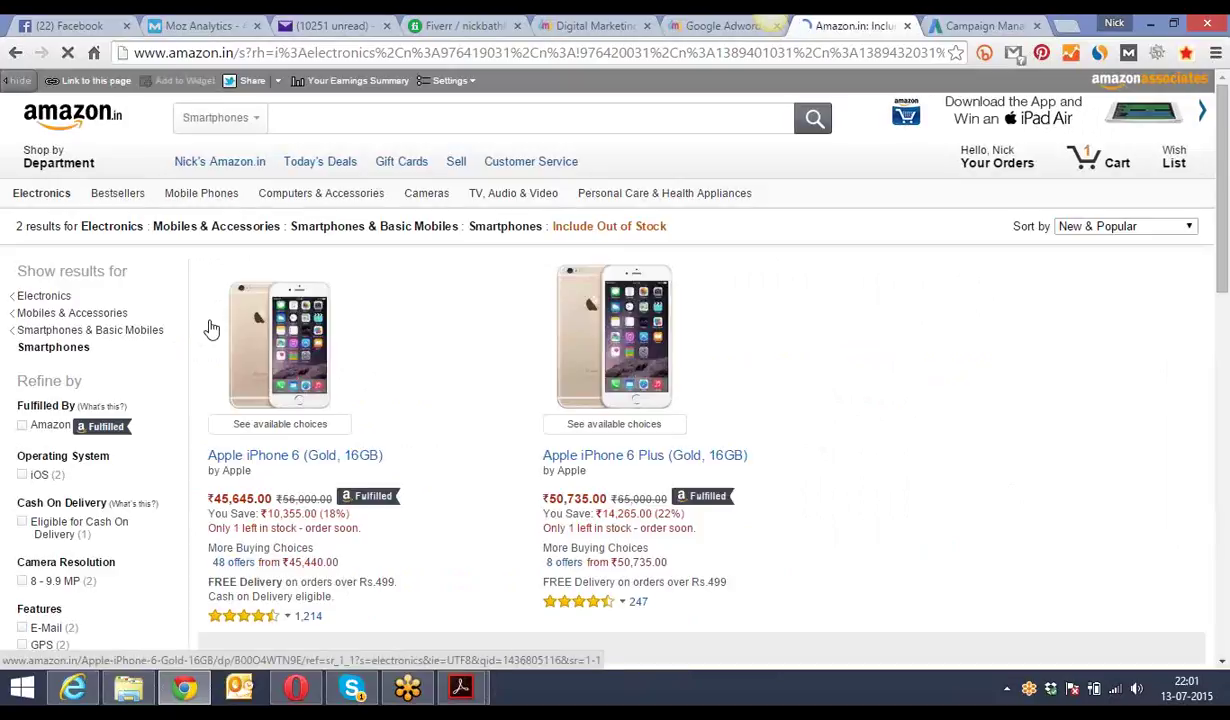
pyautogui.click(15, 52)
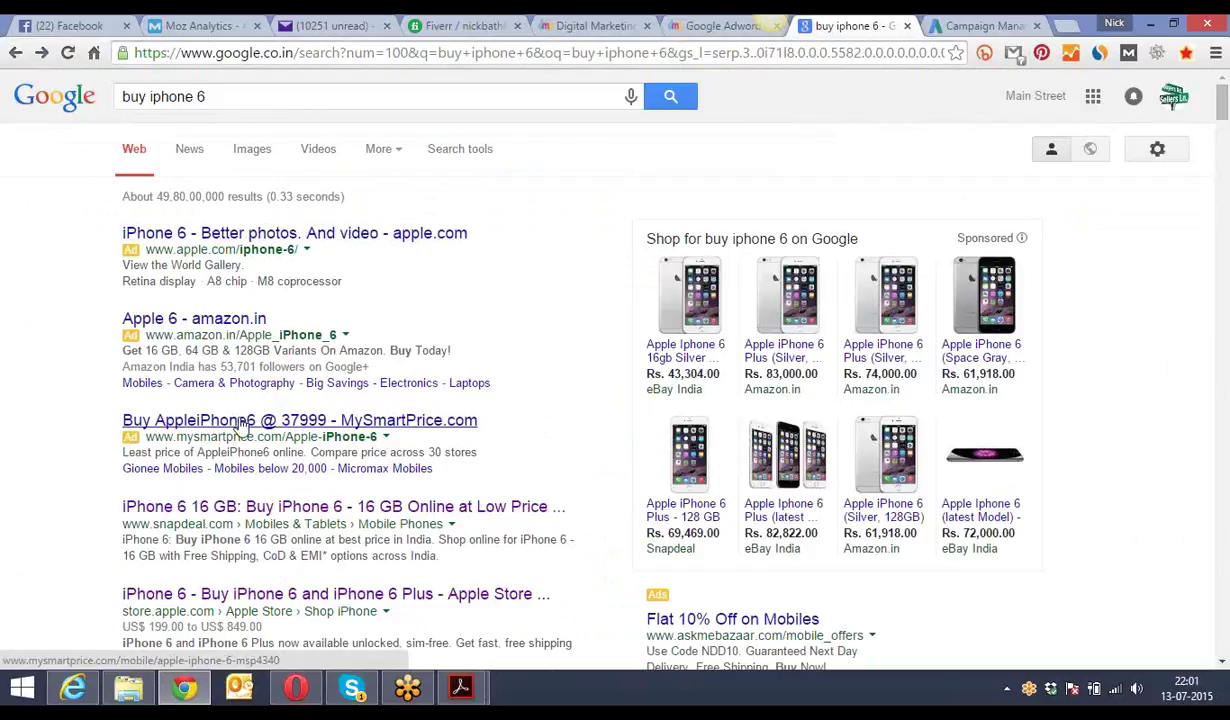
pyautogui.click(195, 420)
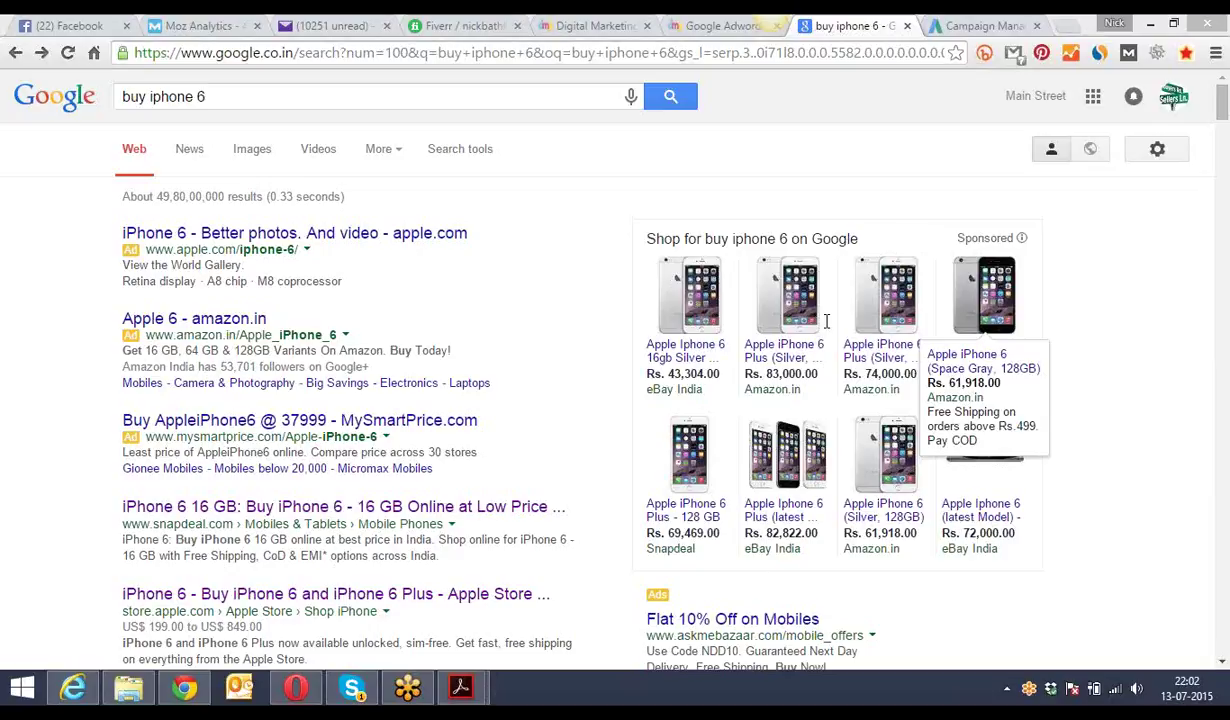
# - View BLK Hospitals' ads such as ICSI Treatment and Treatment for Infertility
pyautogui.click(963, 22)
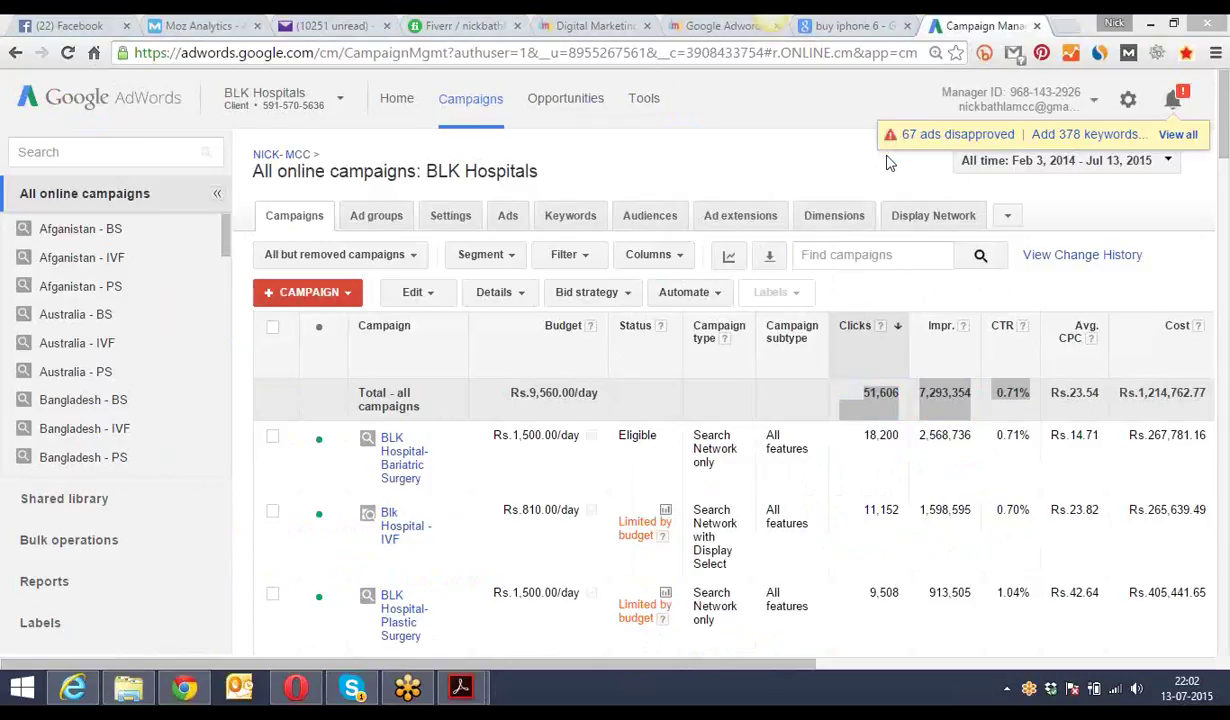
pyautogui.click(508, 222)
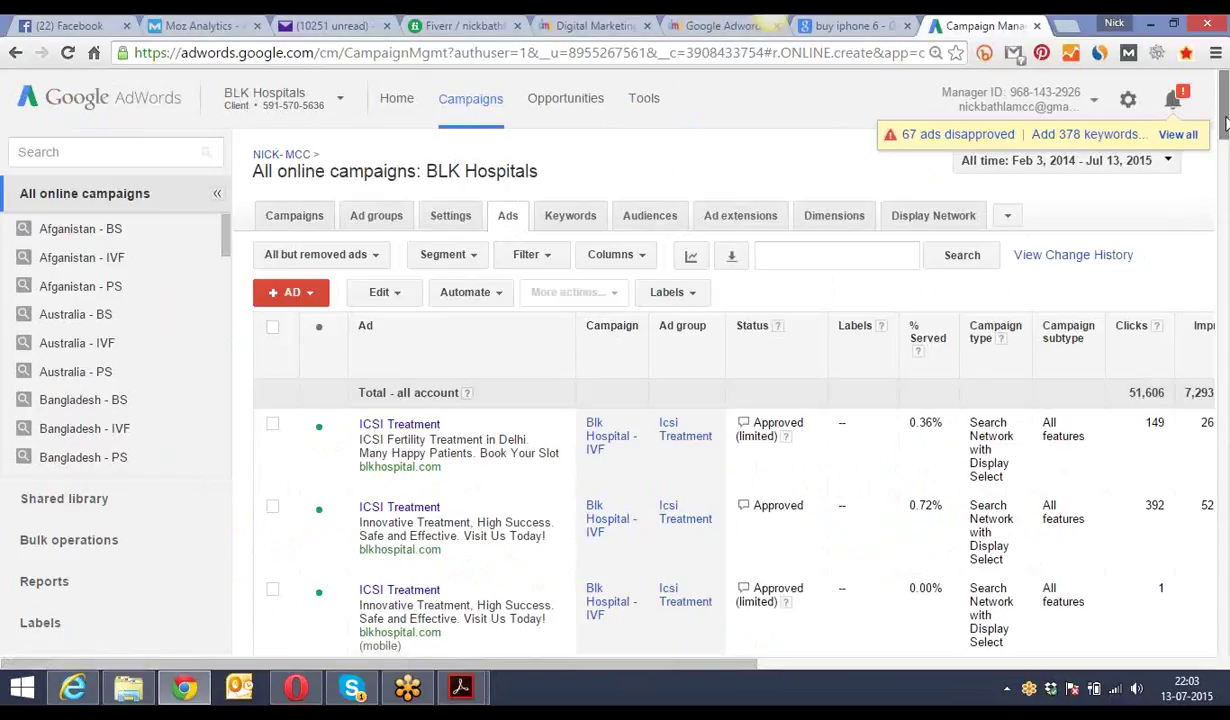
pyautogui.moveTo(1225, 120); pyautogui.dragTo(1226, 134)
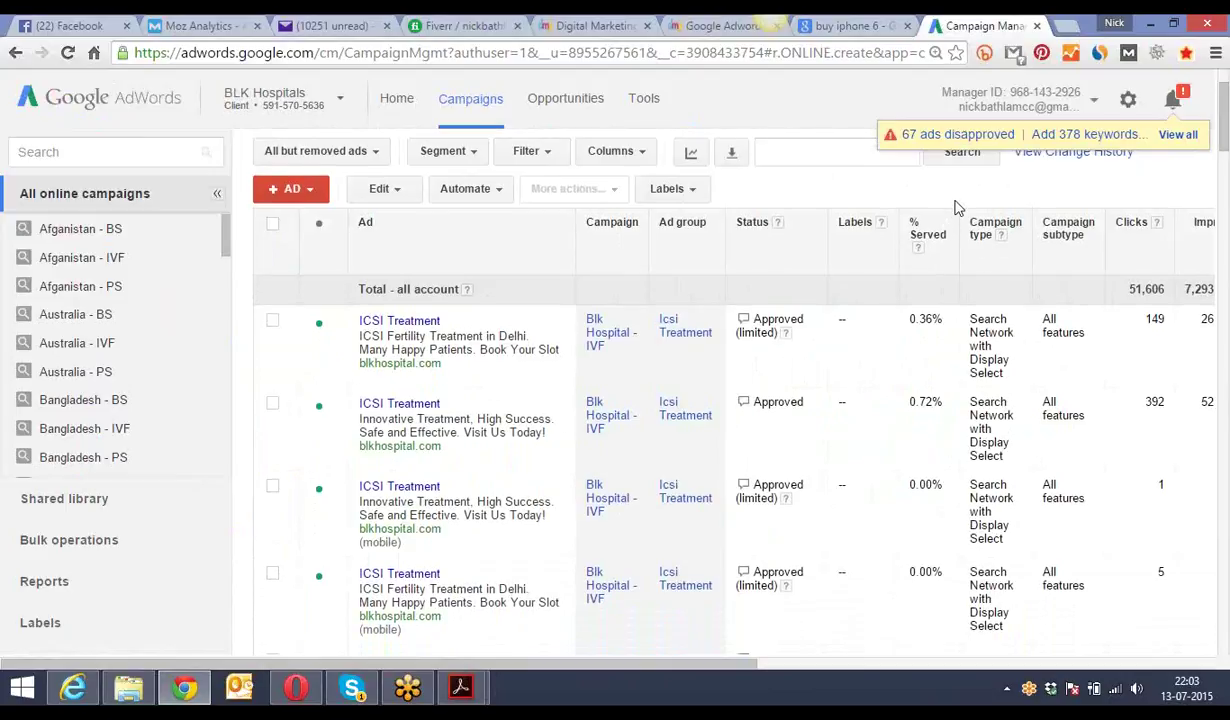
pyautogui.moveTo(1226, 146); pyautogui.dragTo(1226, 190)
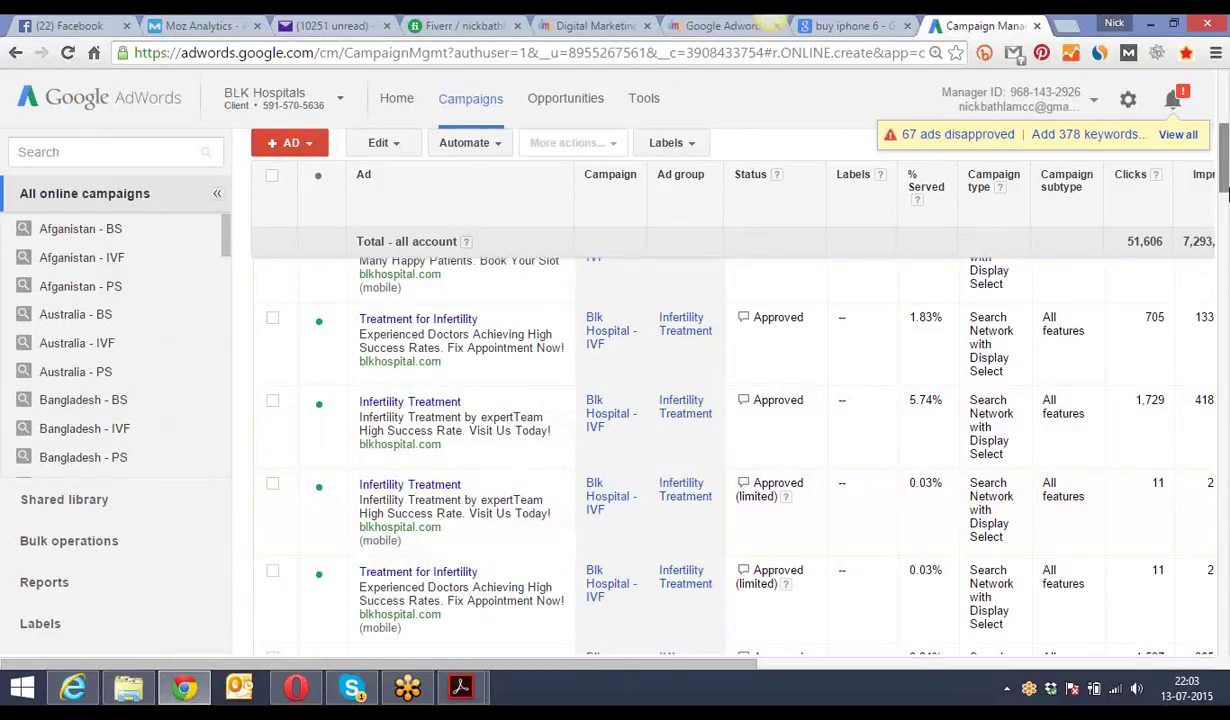
pyautogui.moveTo(1222, 193); pyautogui.dragTo(1222, 130)
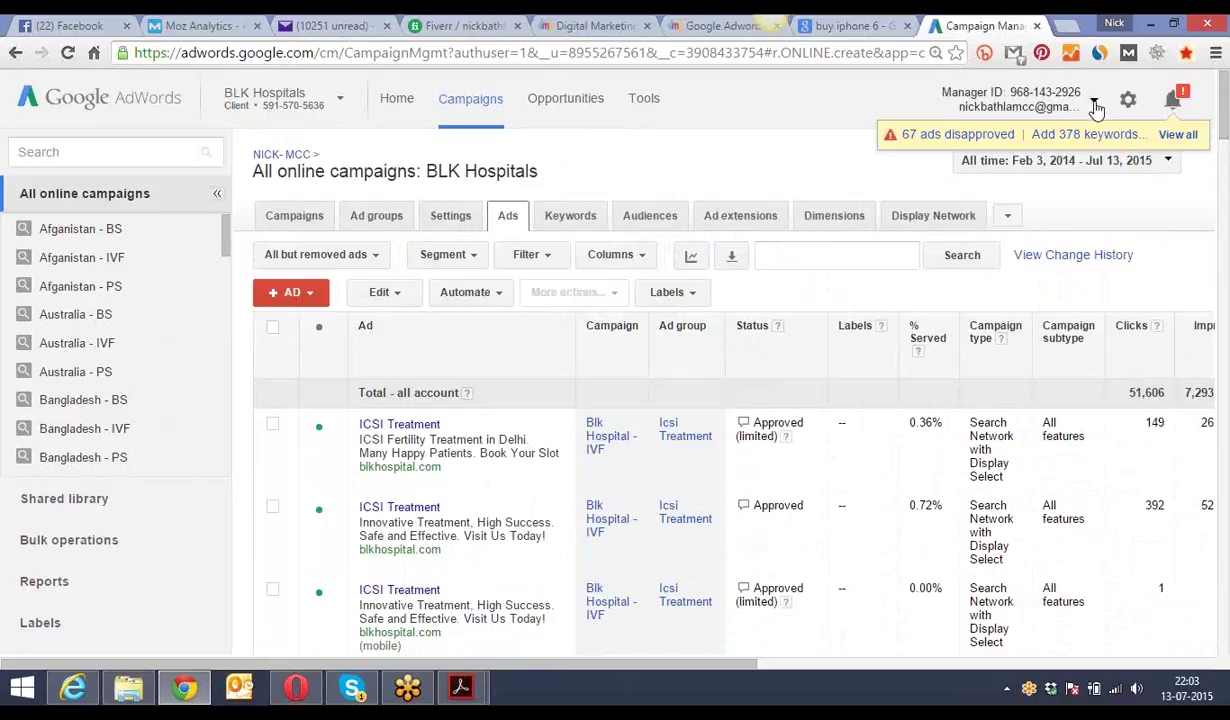
pyautogui.scroll(-3, 1203, 151)
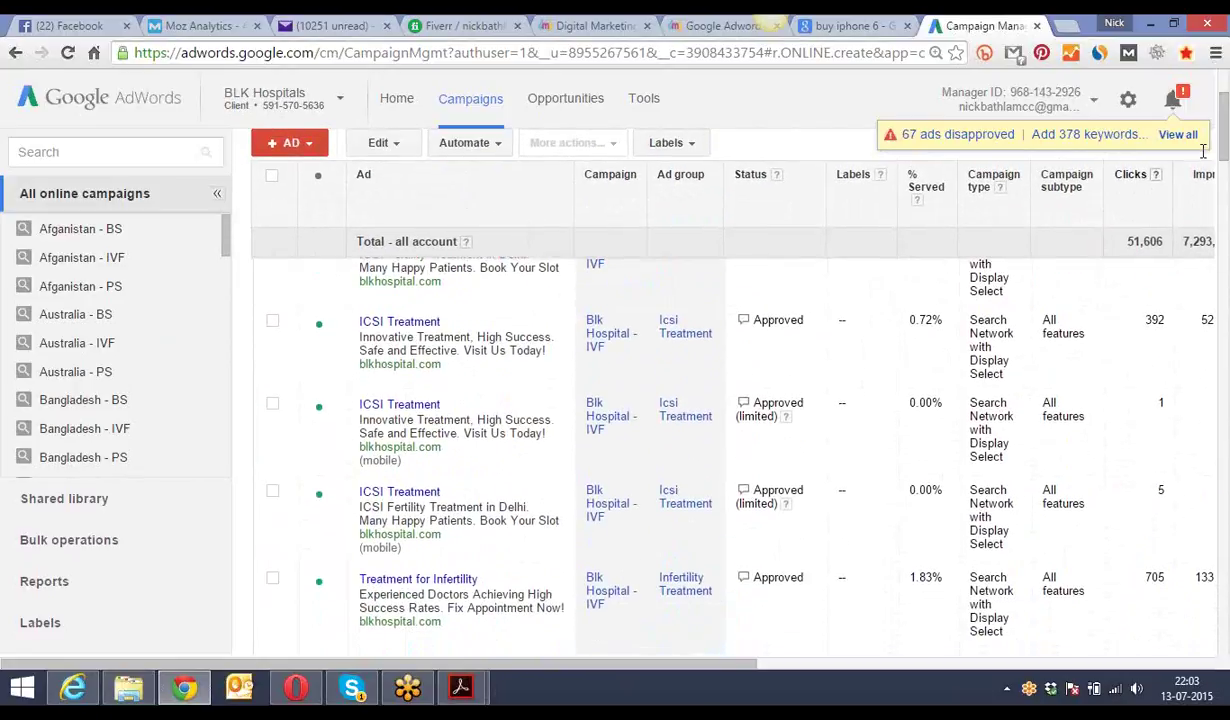
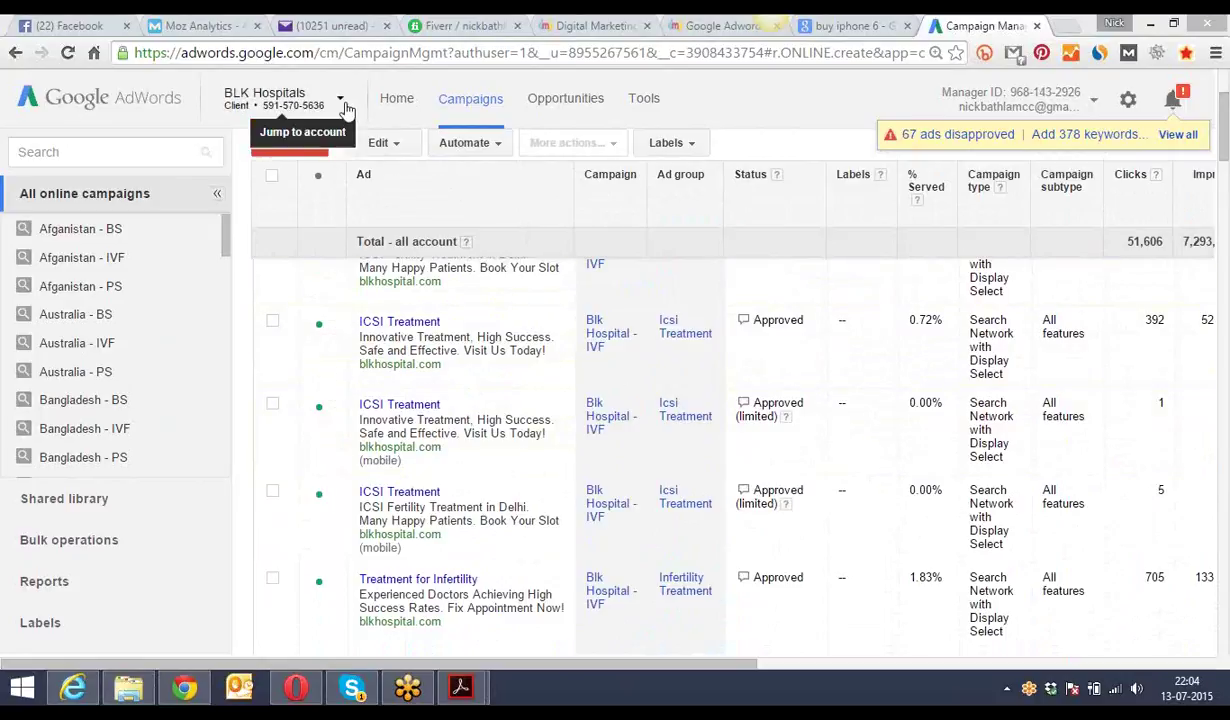
# - Switch from the BLK Hospitals account to another client account using the account list
pyautogui.click(342, 103)
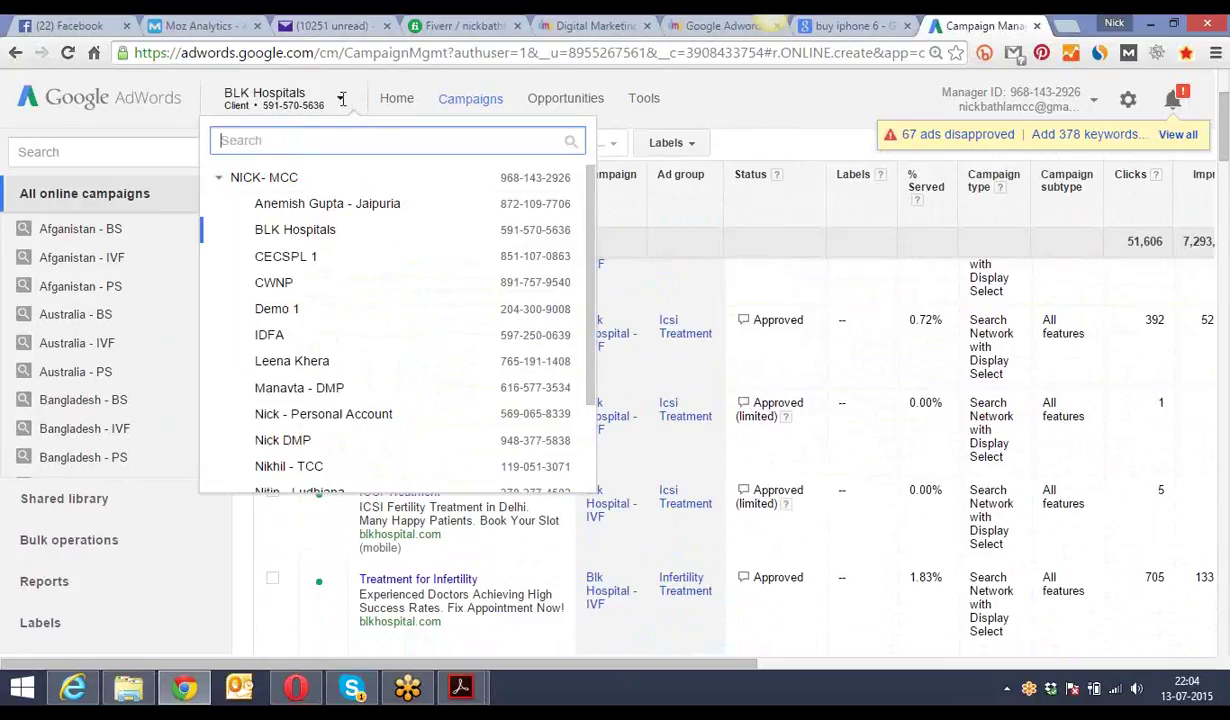
pyautogui.scroll(-3, 492, 235)
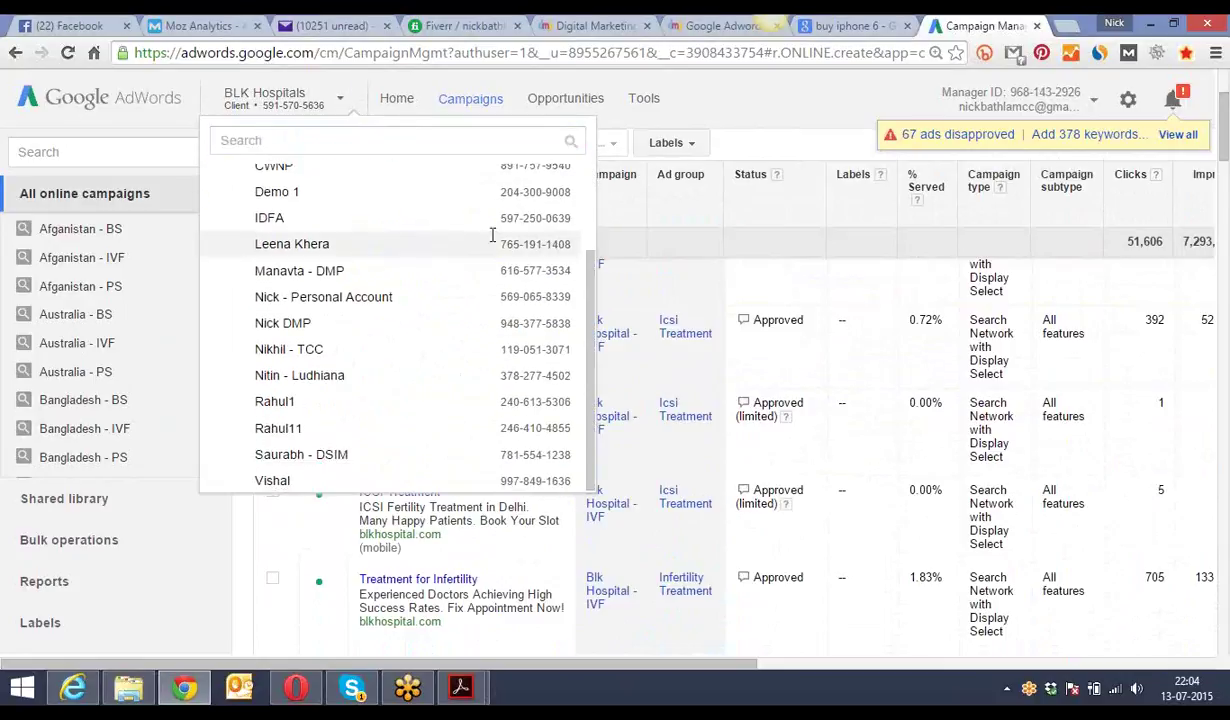
pyautogui.click(492, 240)
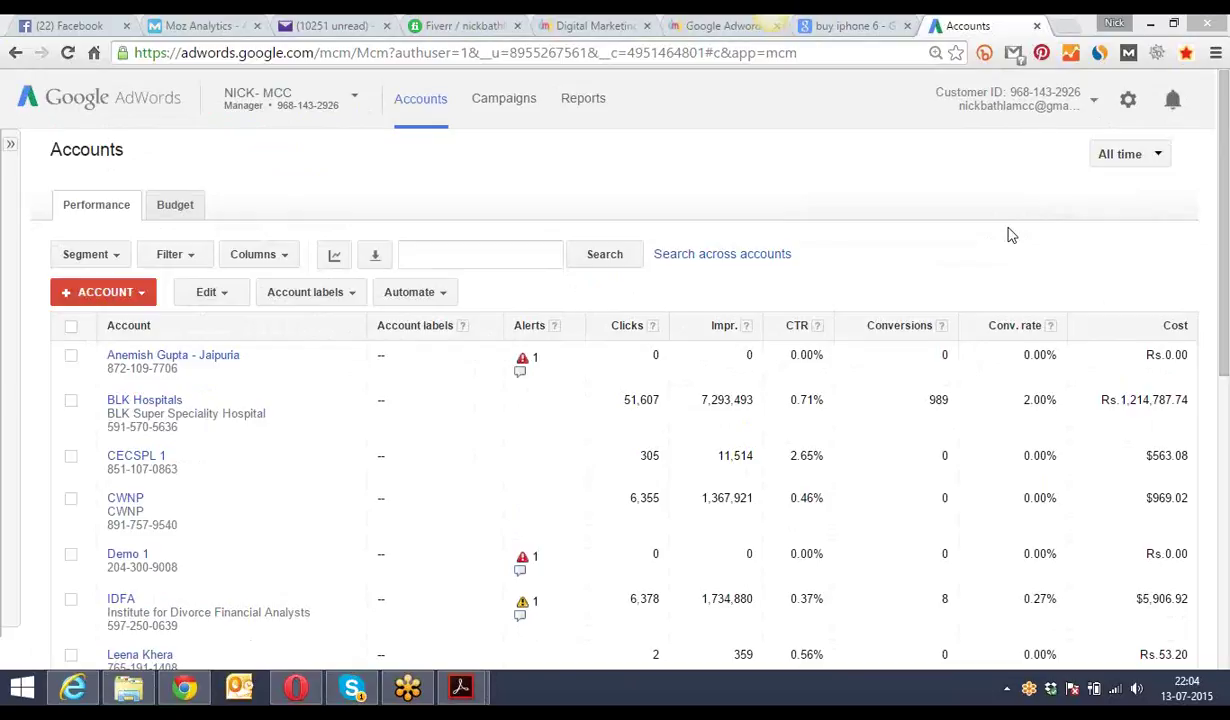
pyautogui.click(1093, 103)
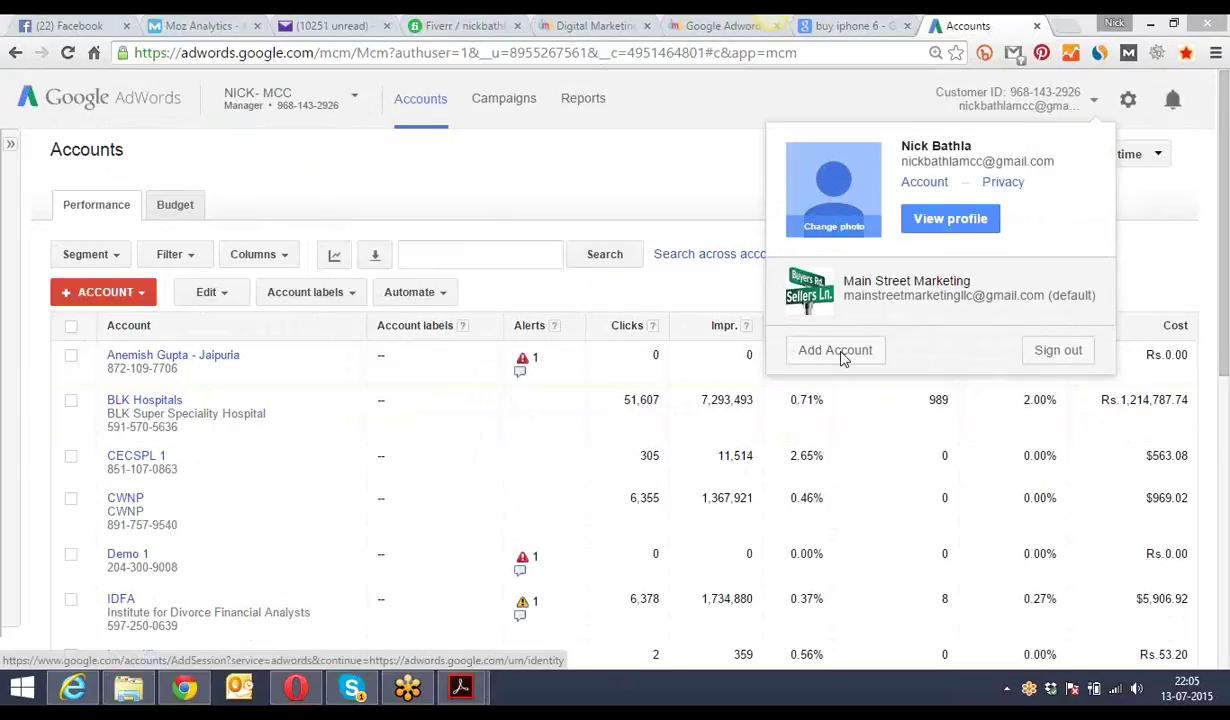
pyautogui.click(668, 196)
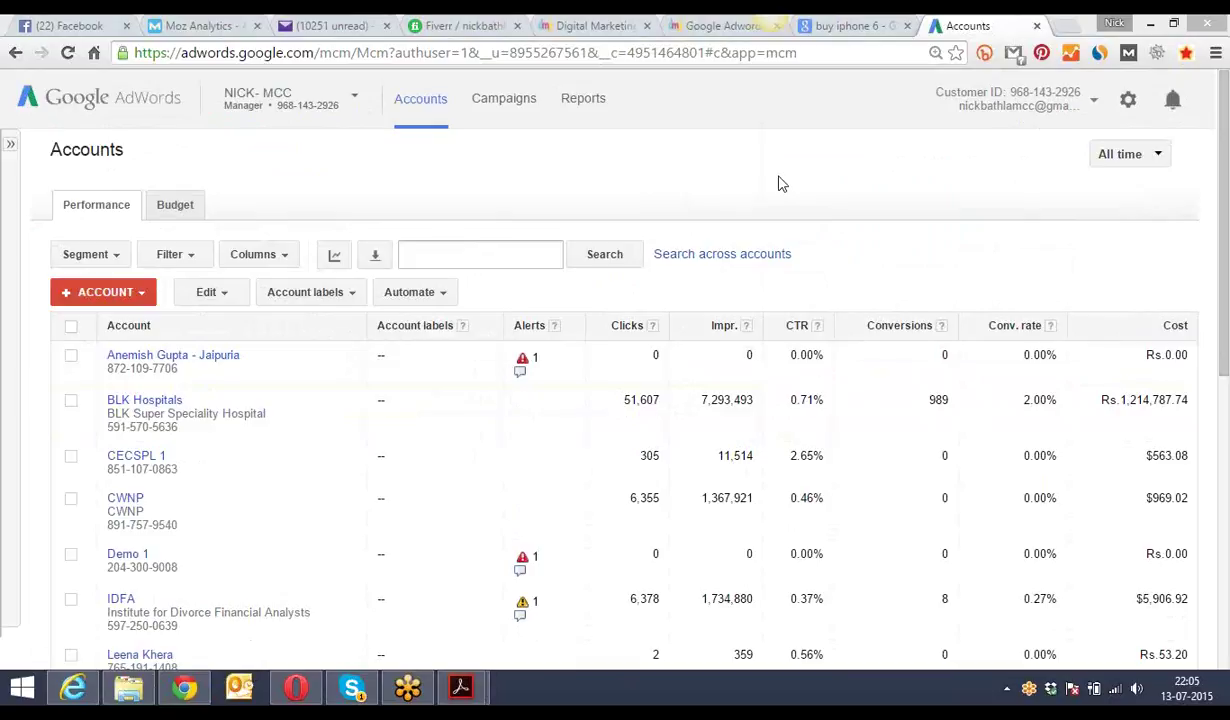
pyautogui.moveTo(1226, 173); pyautogui.dragTo(1228, 140)
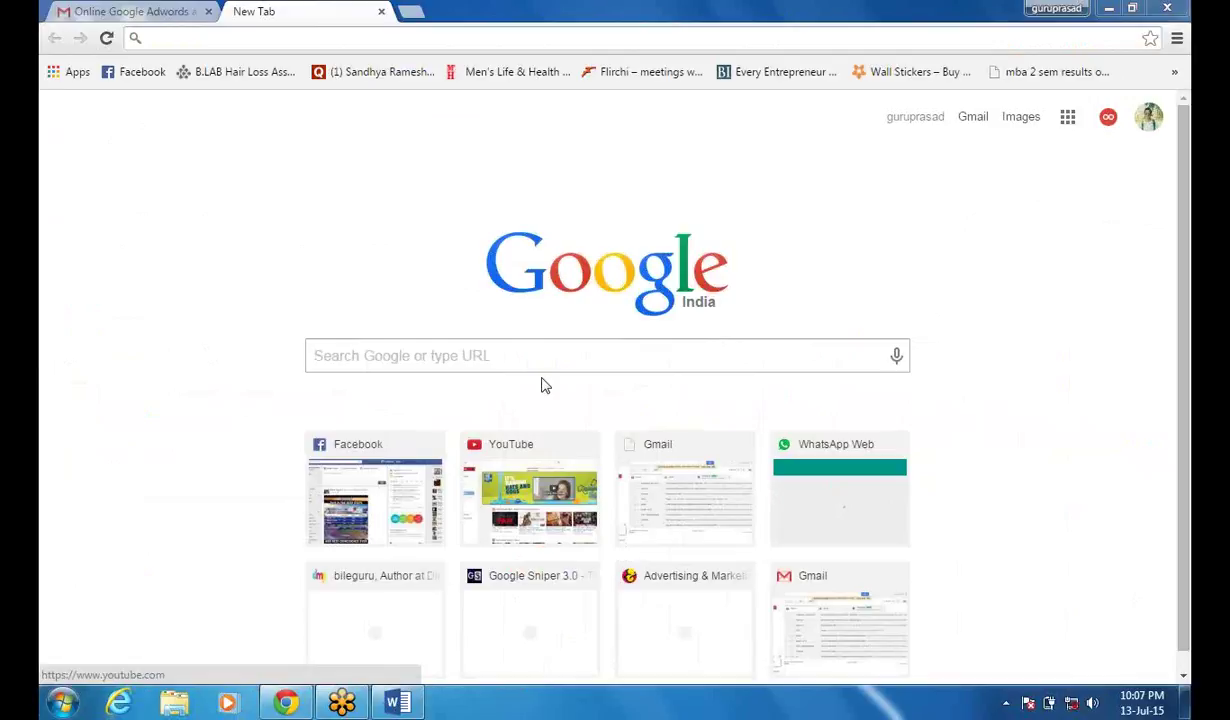
# - Search for 'adwords', open the google.co.in/adwords page in a new tab, and start signing in
pyautogui.write('a')
pyautogui.press('Return')
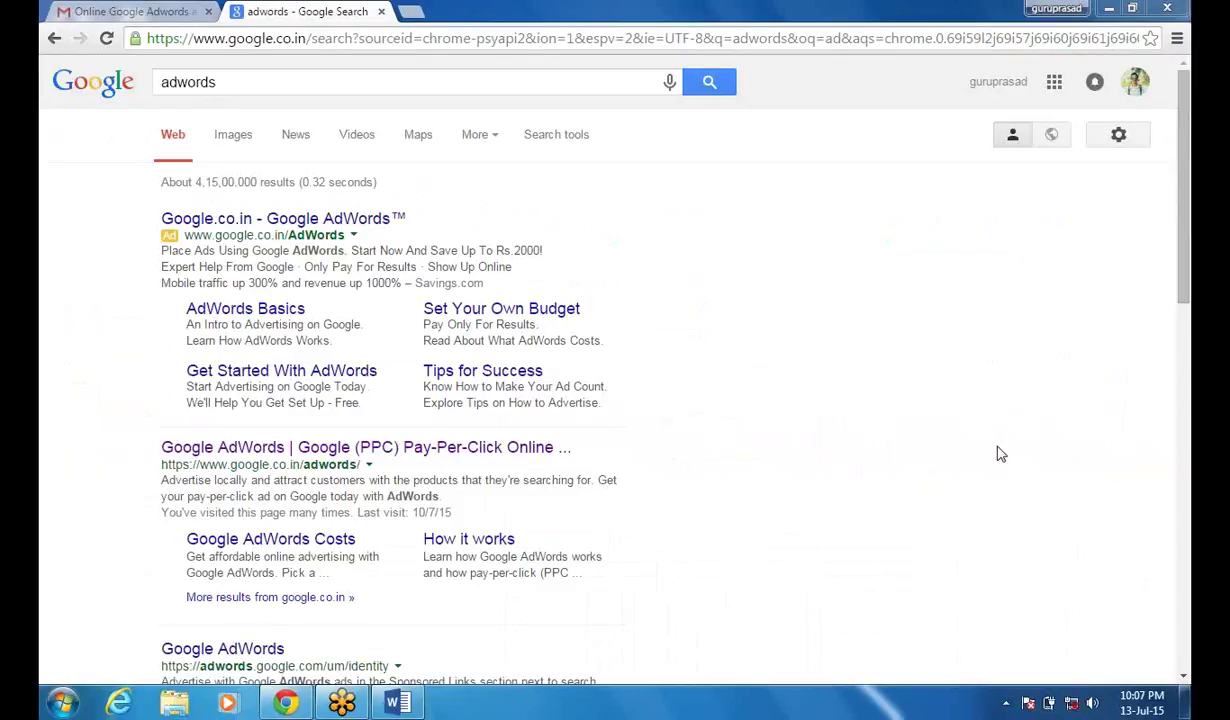
pyautogui.click(409, 465)
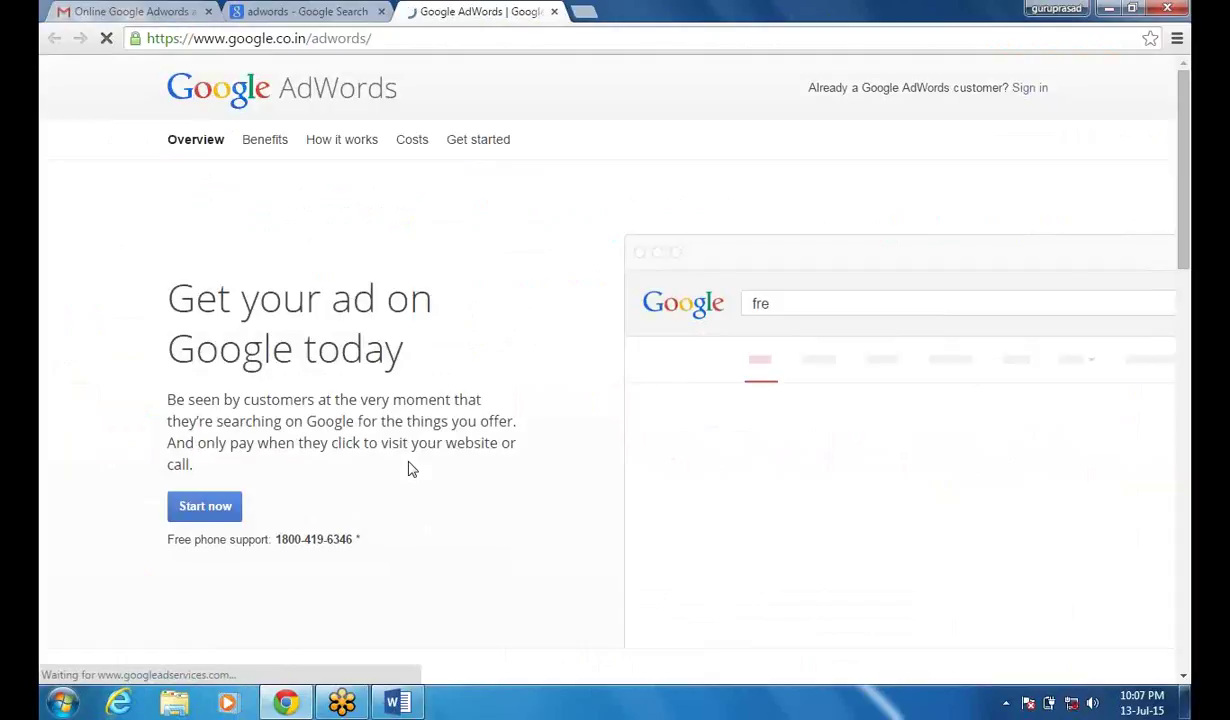
pyautogui.click(1030, 88)
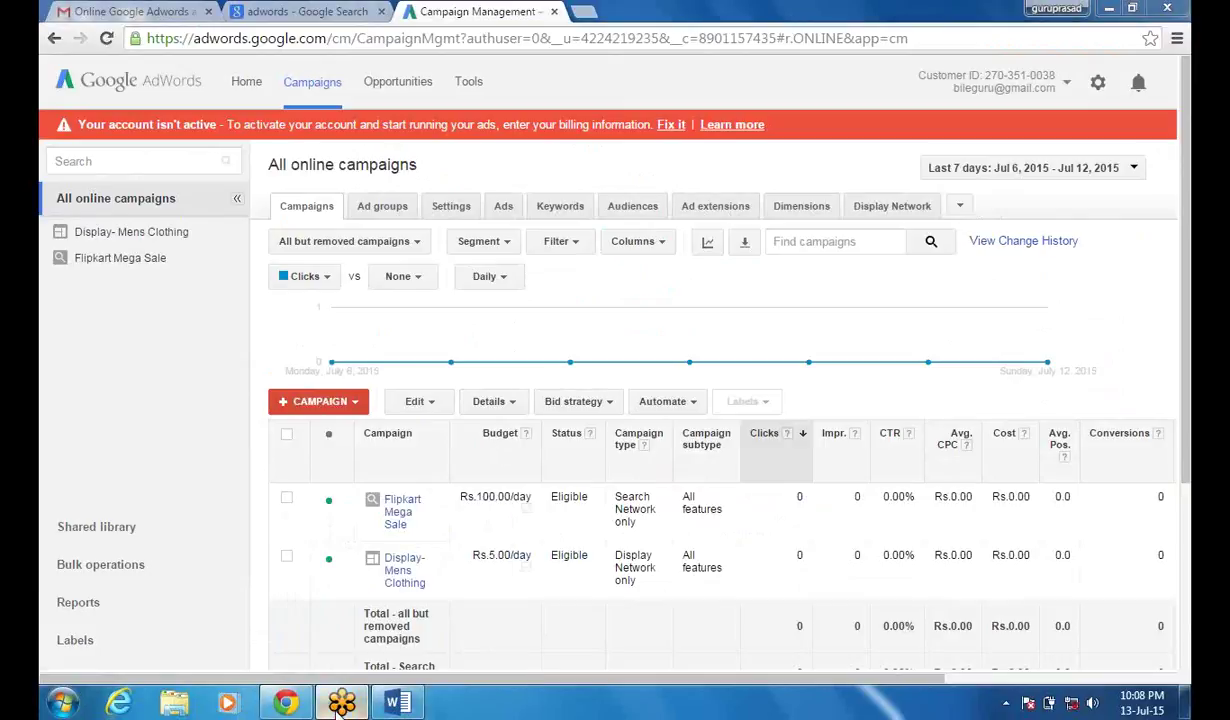
# - Look over the gear settings menu, then return to the 'adwords' search results tab
pyautogui.moveTo(341, 704)
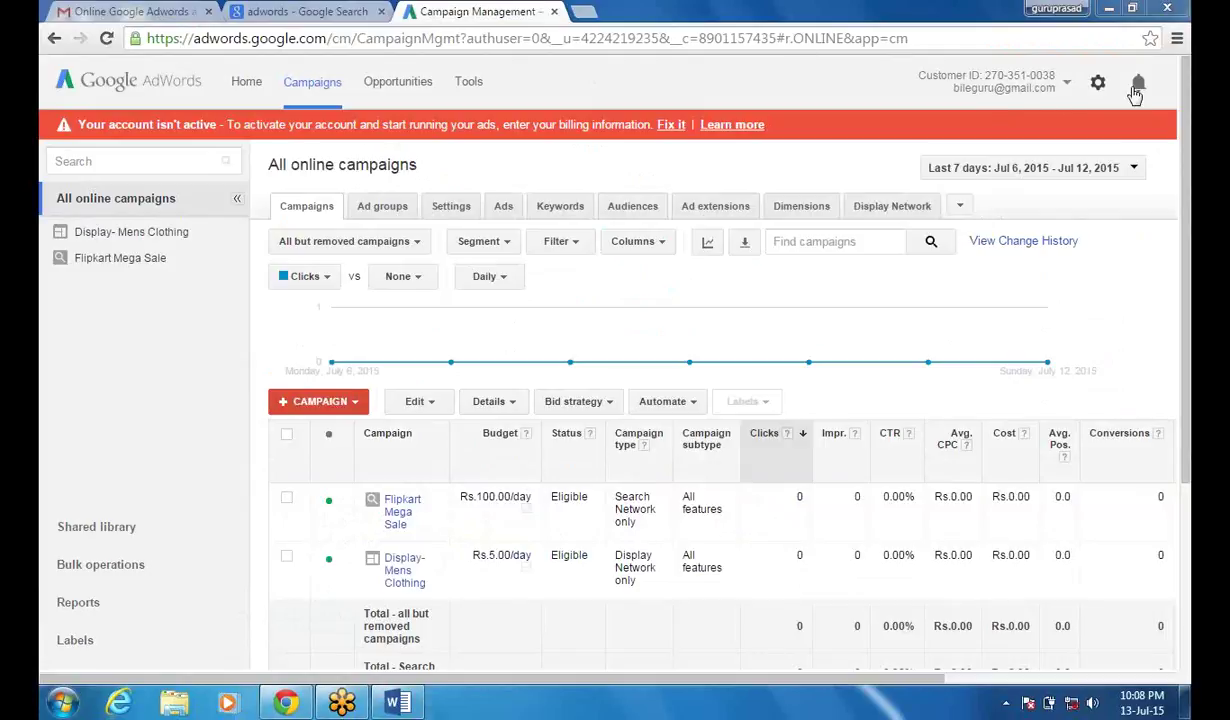
pyautogui.click(1099, 85)
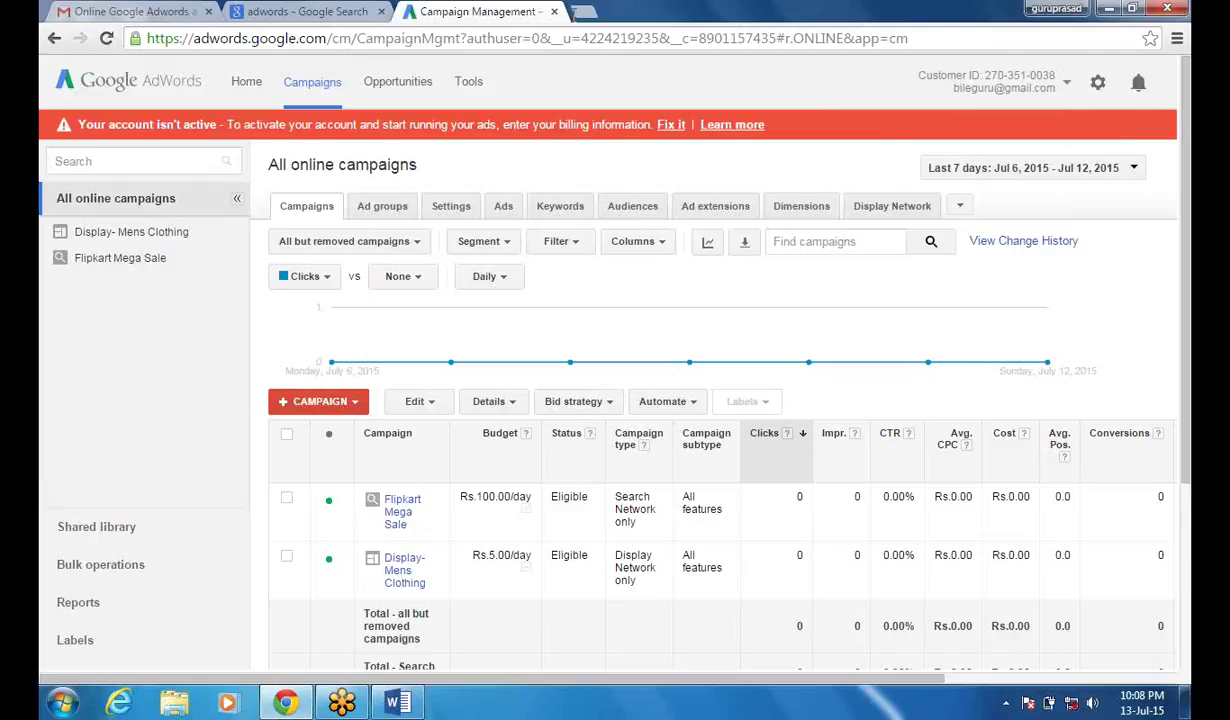
pyautogui.click(338, 12)
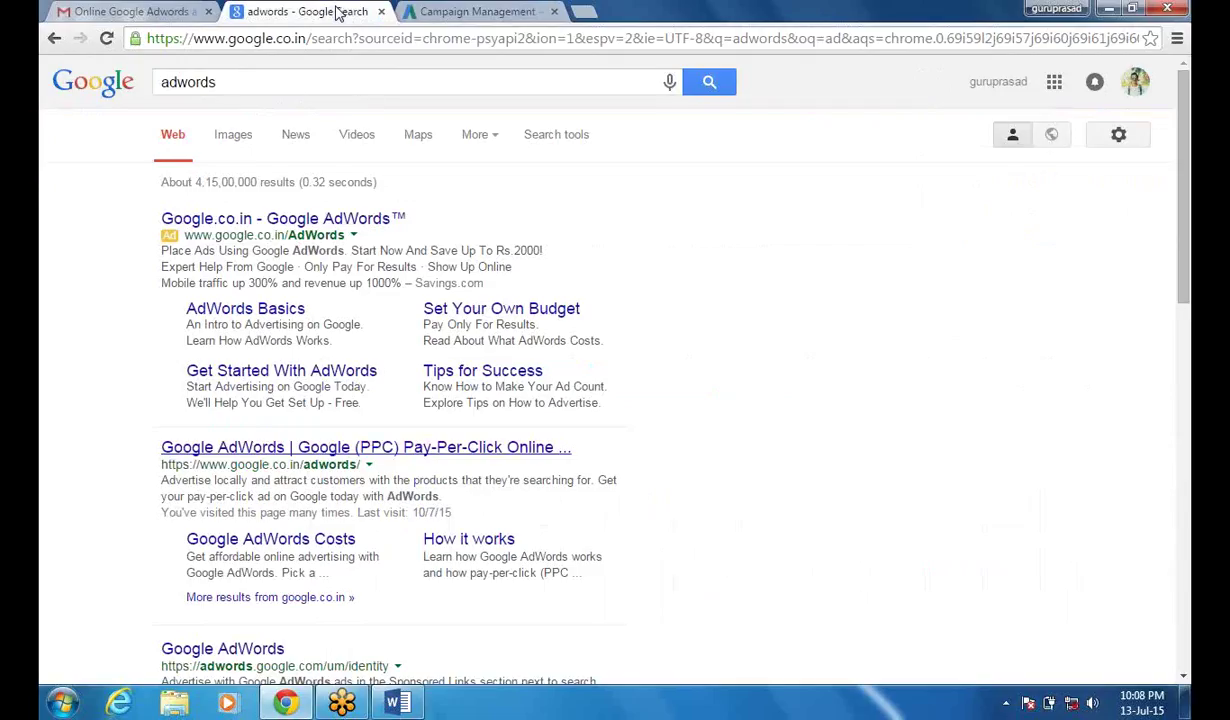
# - Sign out of the Google account and close the AdWords campaigns tab
pyautogui.click(1133, 85)
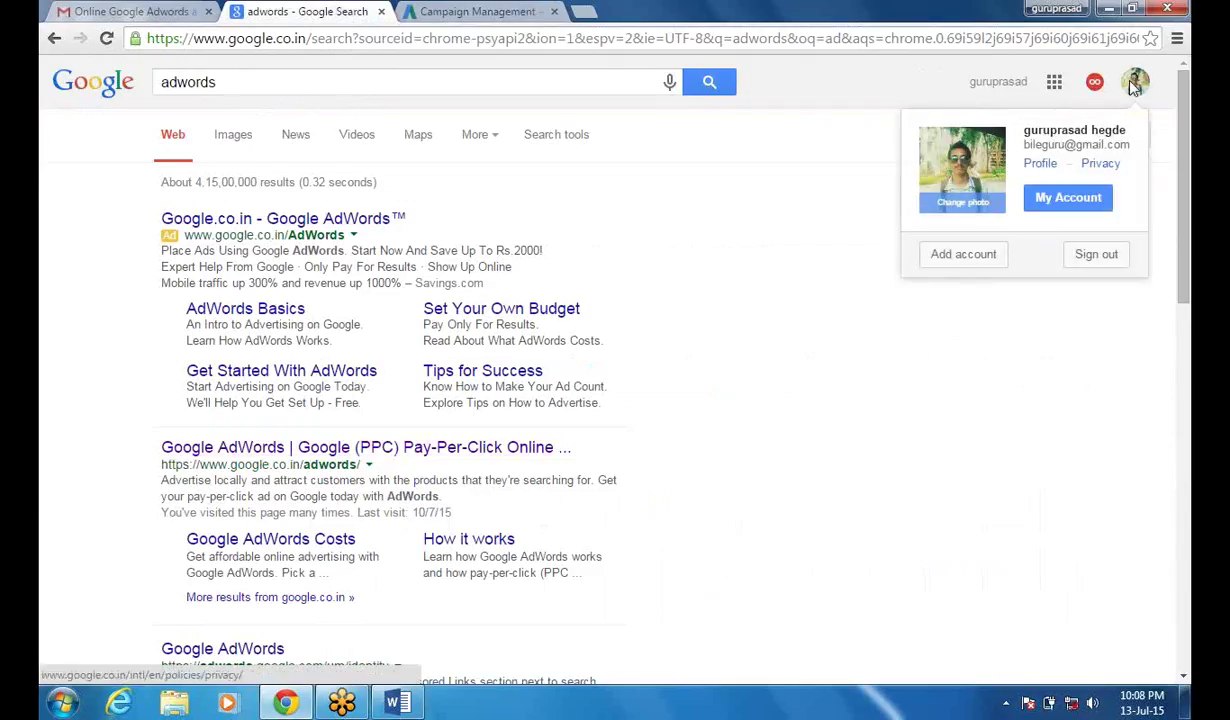
pyautogui.click(1093, 254)
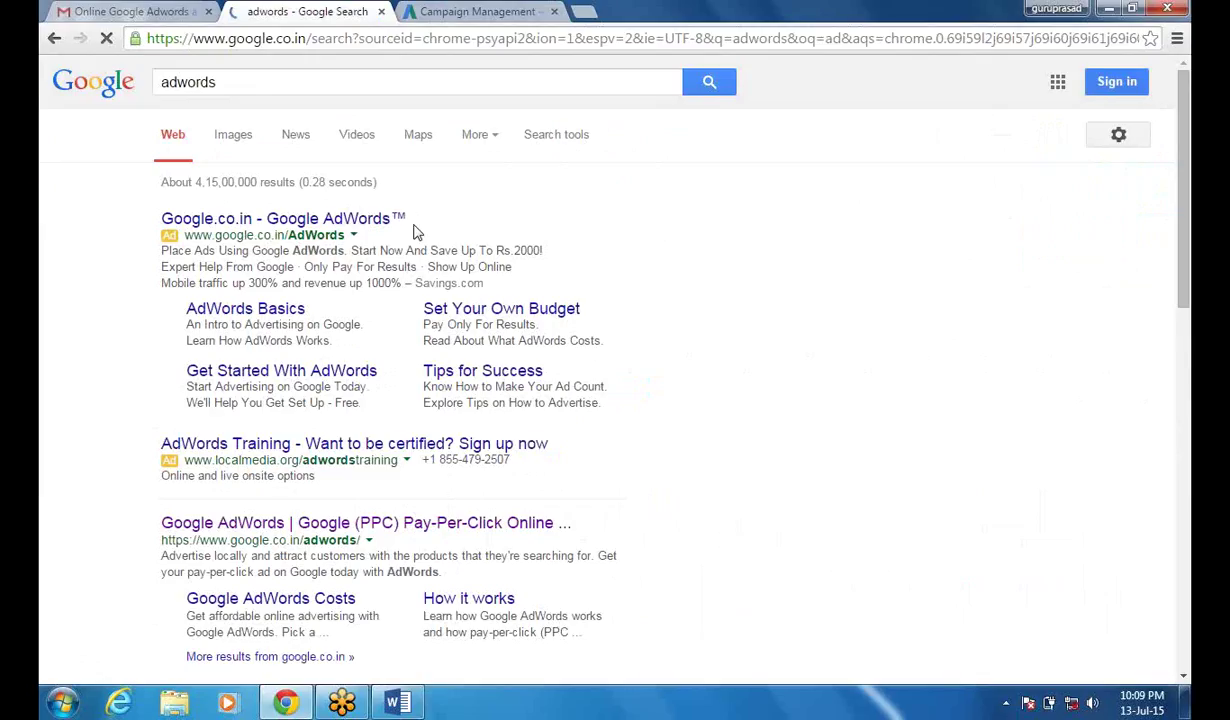
pyautogui.click(478, 11)
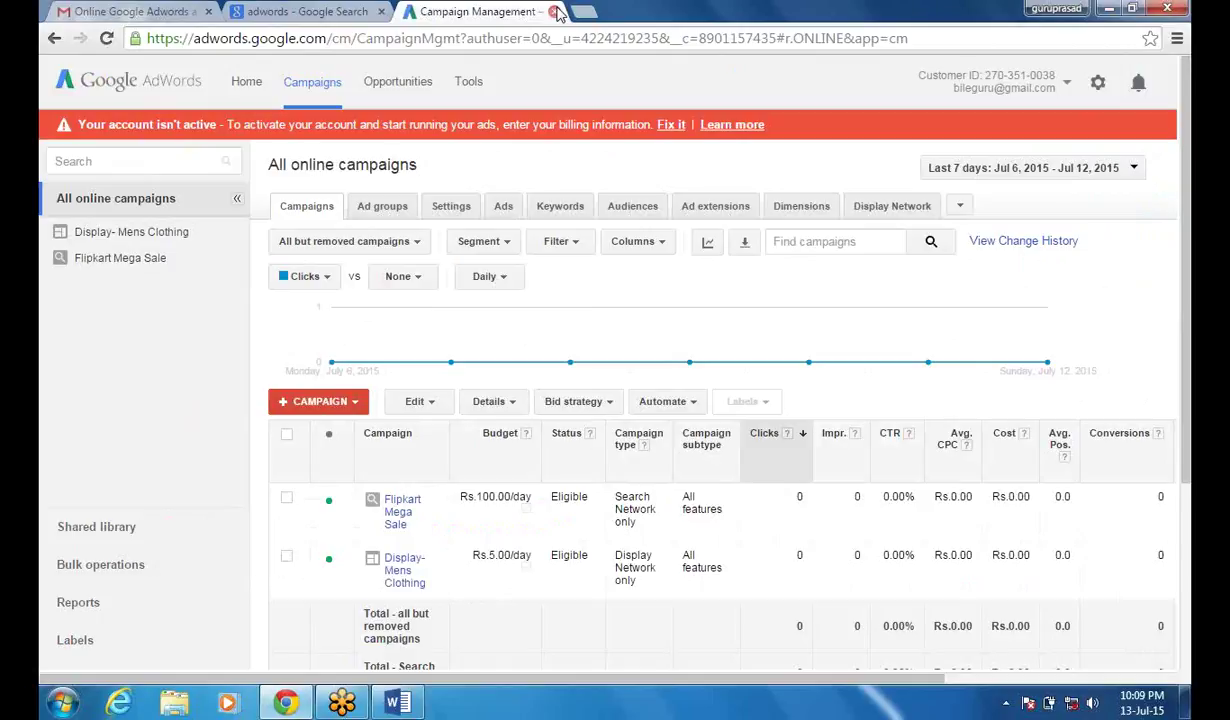
pyautogui.click(554, 12)
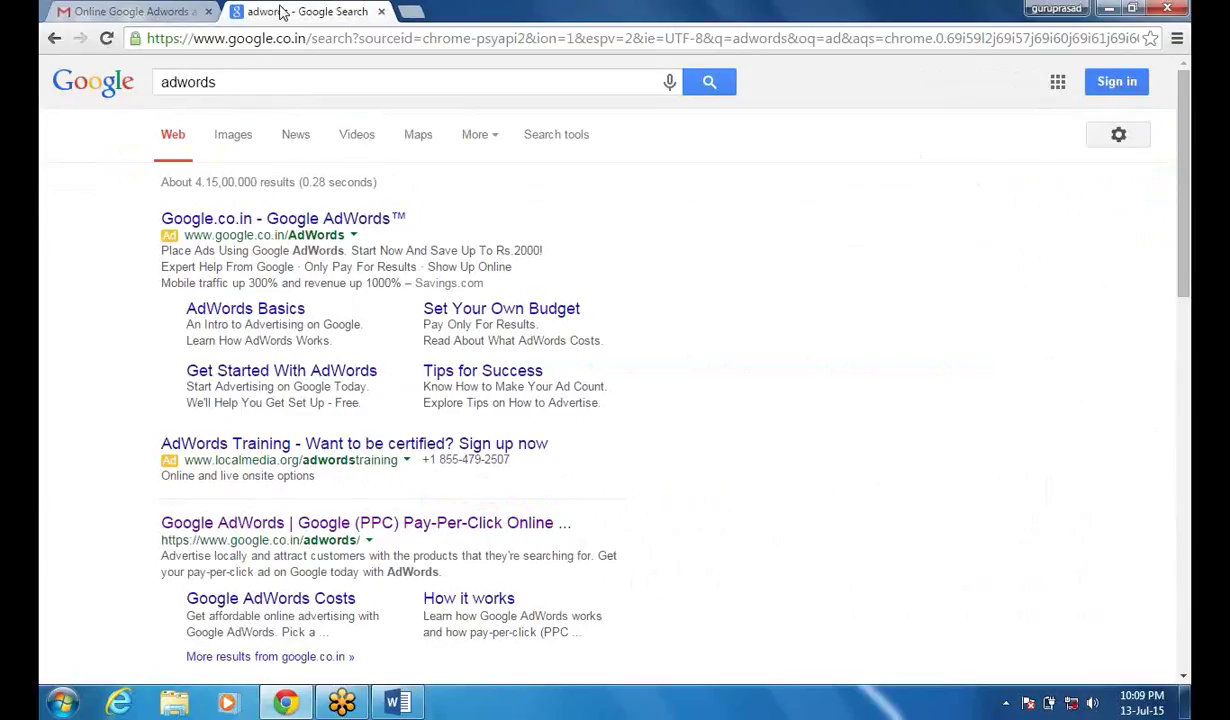
# - Sign in to the other AdWords account in a new tab, declining Chrome's password save
pyautogui.click(428, 524)
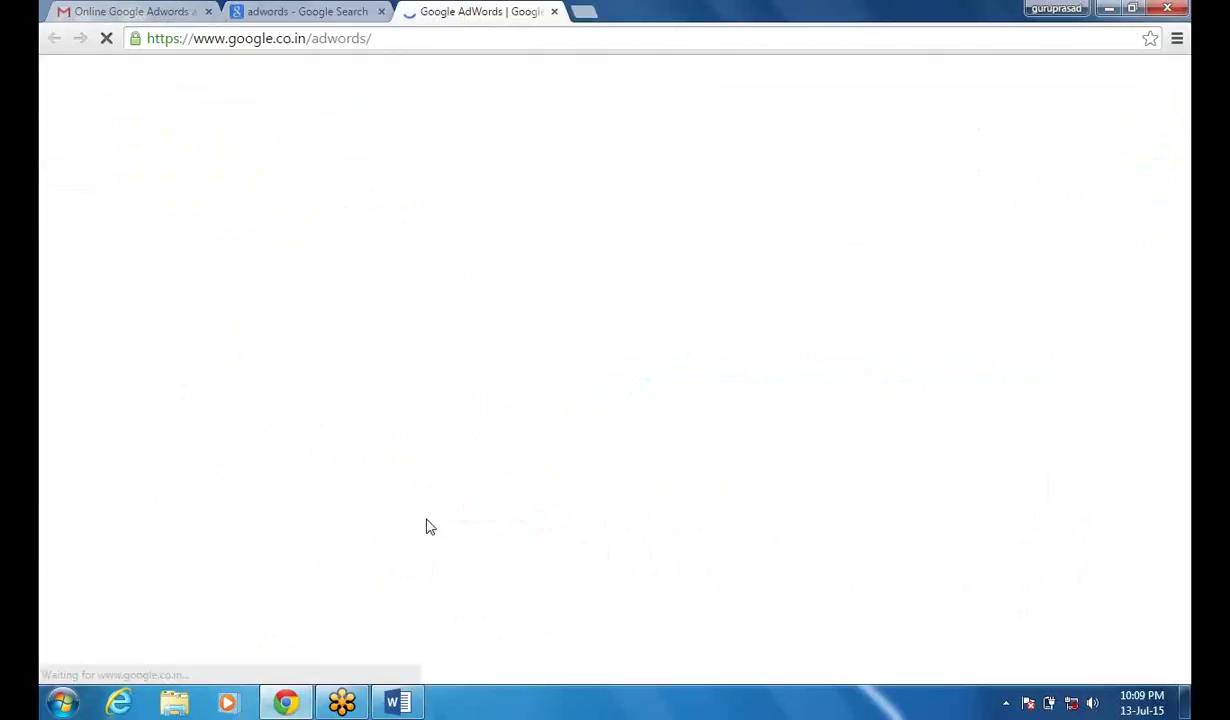
pyautogui.press('Return')
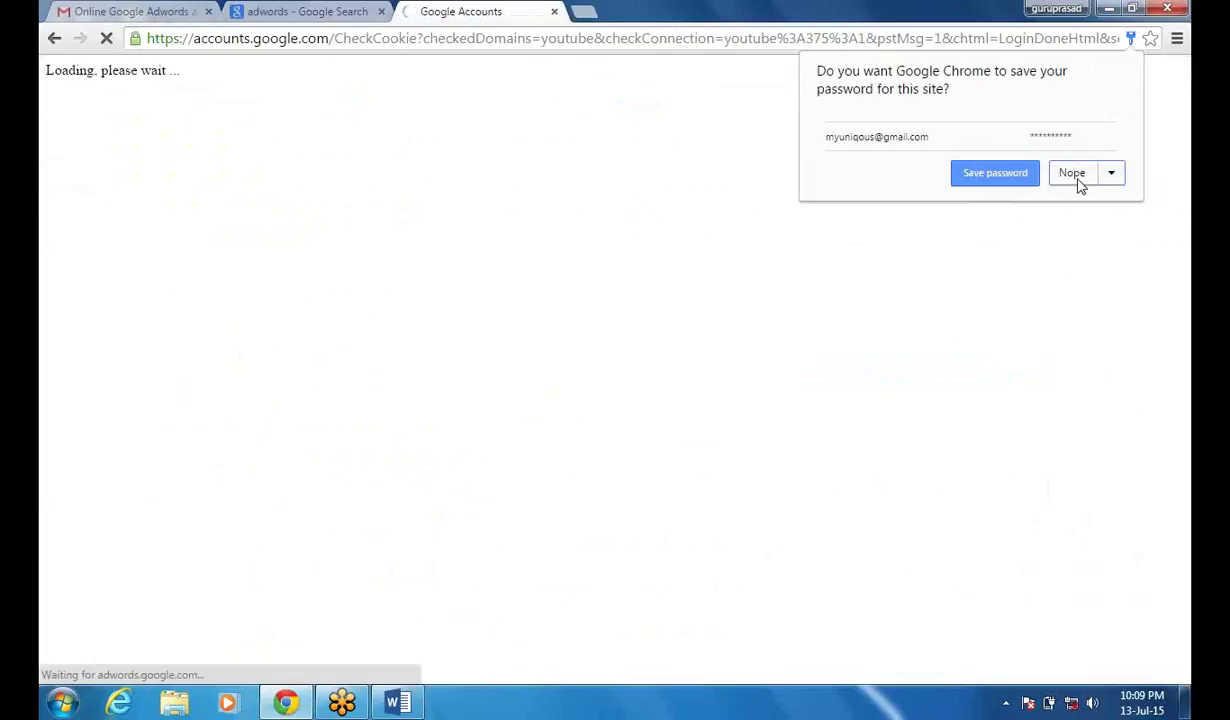
pyautogui.click(1077, 180)
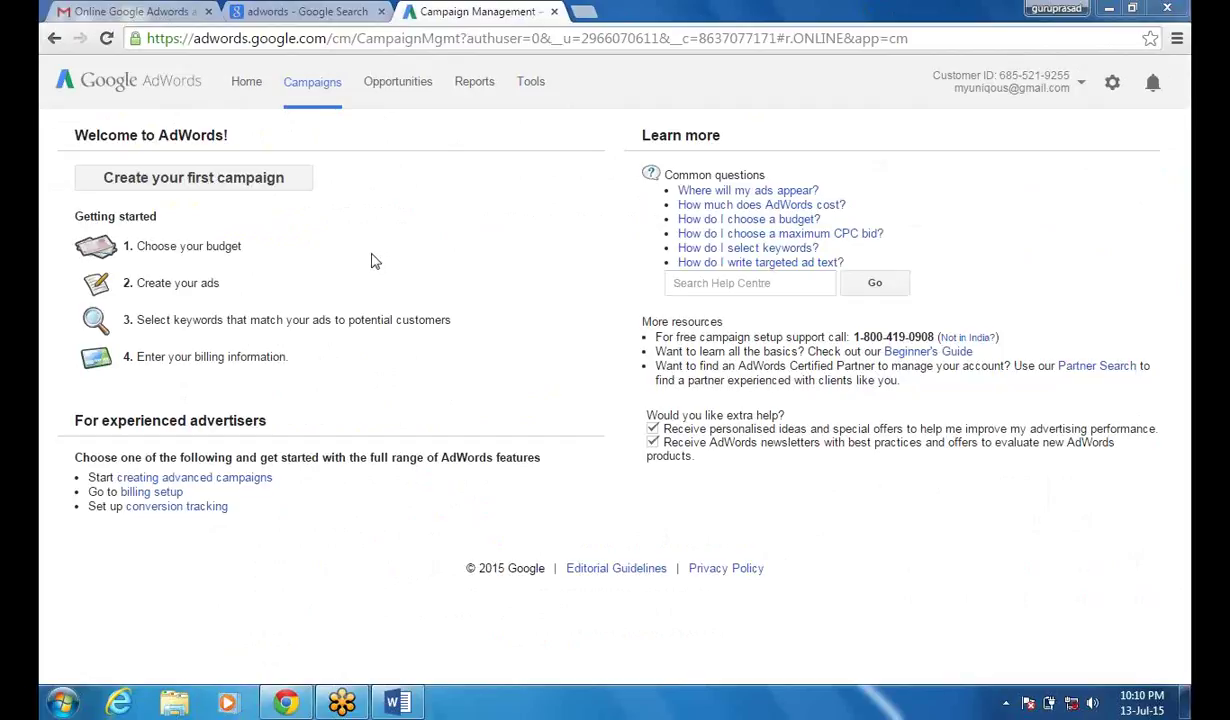
# - Start the first campaign and replace 'Campaign #1' with the owner's name
pyautogui.click(285, 187)
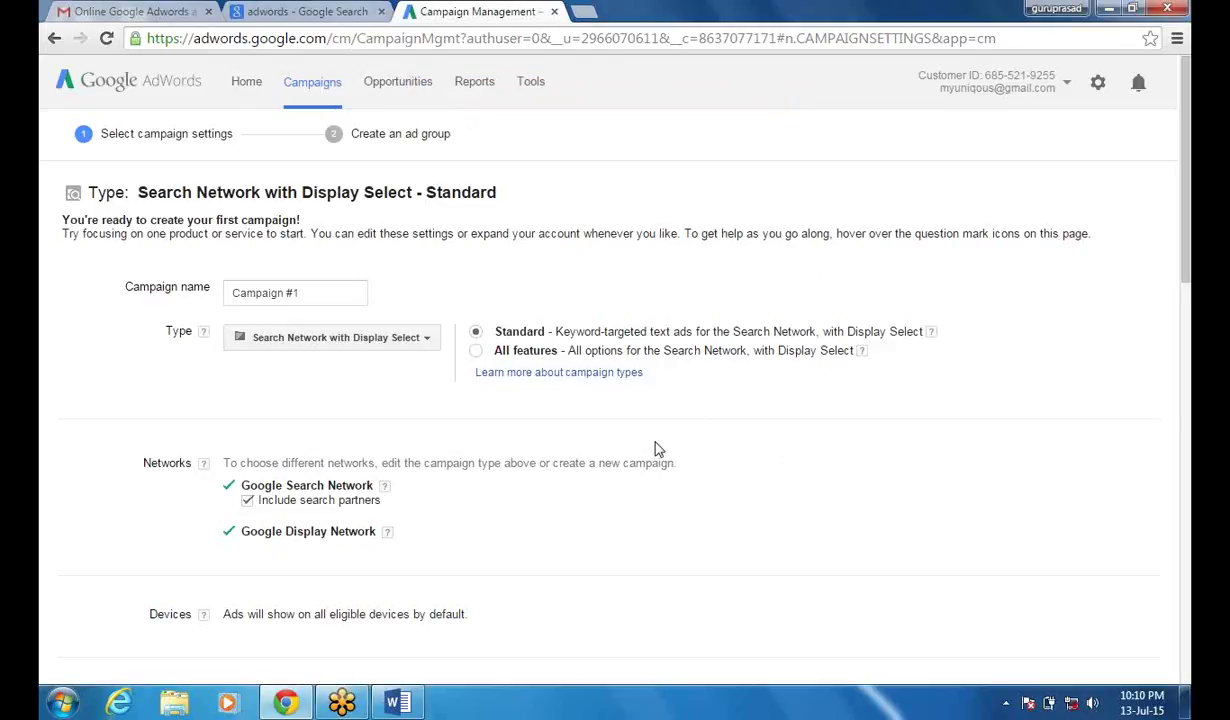
pyautogui.click(309, 292)
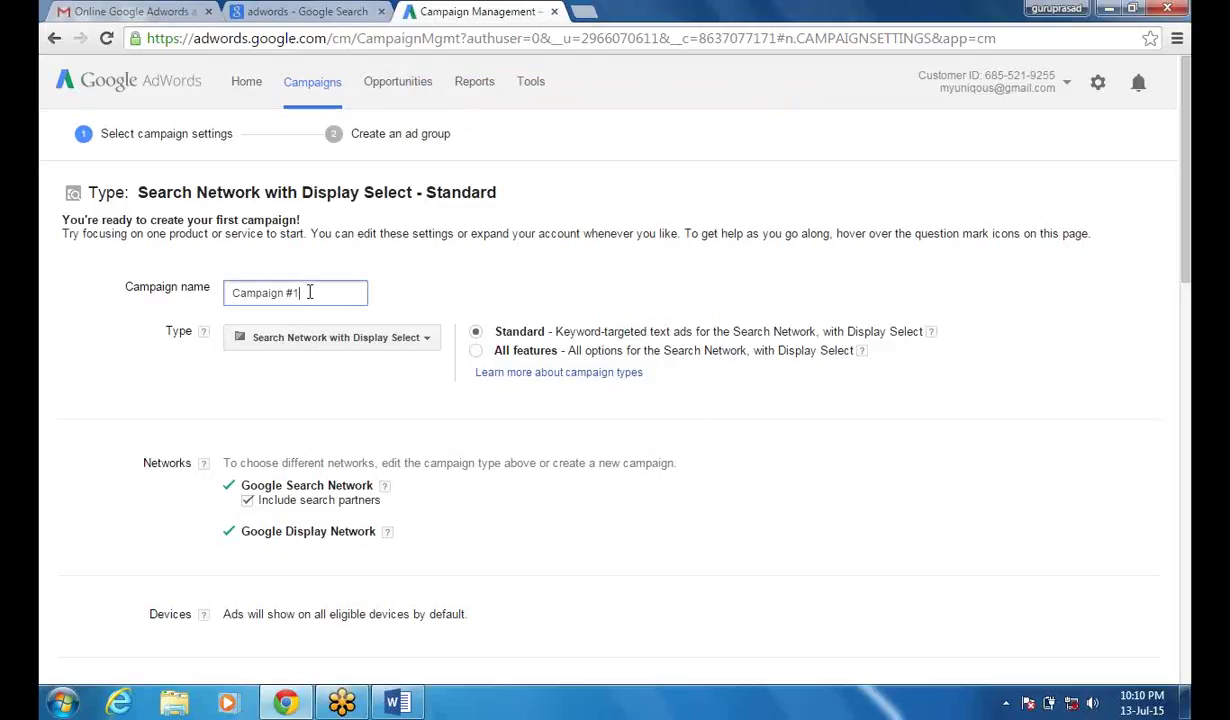
pyautogui.press('BackSpace')
pyautogui.press('BackSpace')
pyautogui.press('BackSpace')
pyautogui.press('BackSpace')
pyautogui.press('BackSpace')
pyautogui.press('BackSpace')
pyautogui.press('BackSpace')
pyautogui.press('BackSpace')
pyautogui.press('BackSpace')
pyautogui.press('BackSpace')
pyautogui.press('BackSpace')
pyautogui.write('Gu')
pyautogui.click(309, 300)
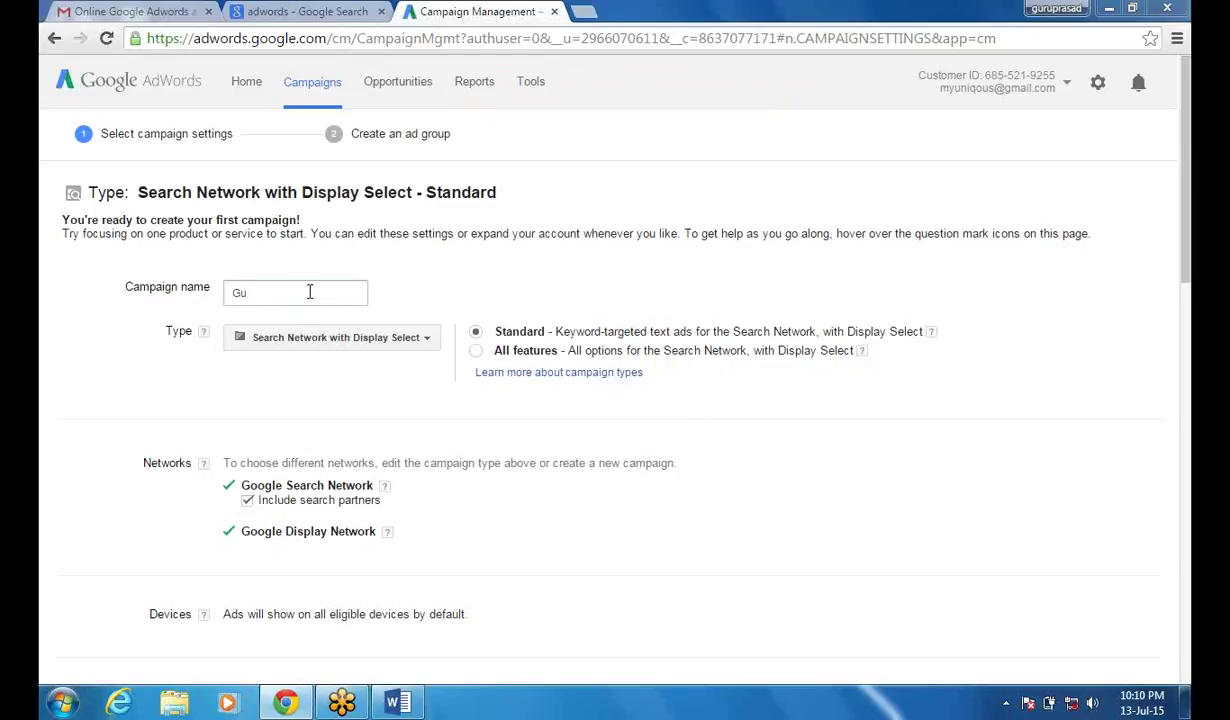
pyautogui.click(309, 291)
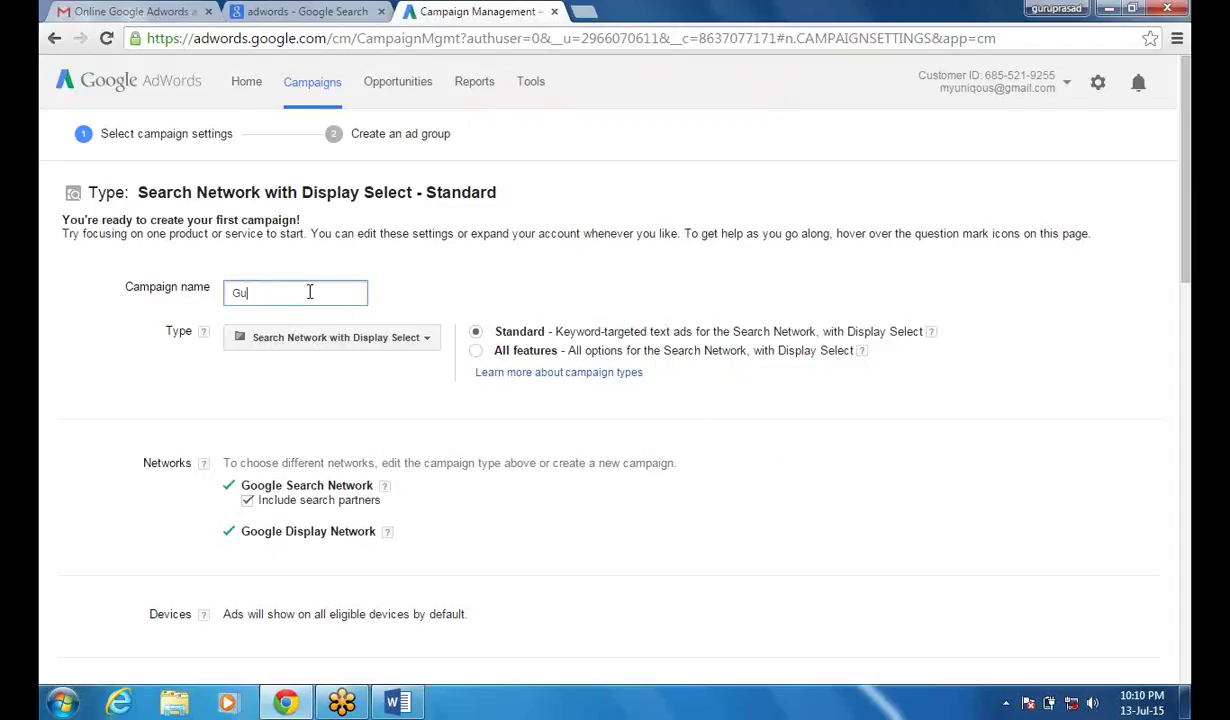
pyautogui.write('ru')
pyautogui.click(924, 716)
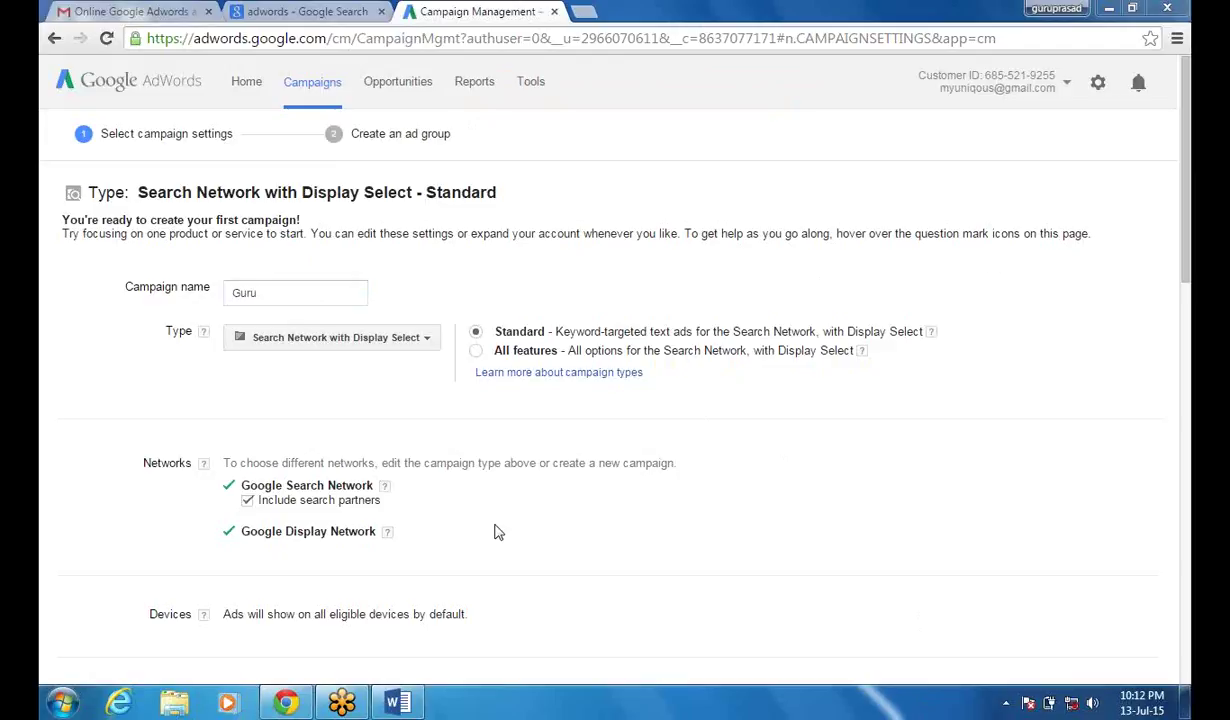
# - Finish the campaign name with ' - PPC Service', fixing the typo, and select it all
pyautogui.click(286, 293)
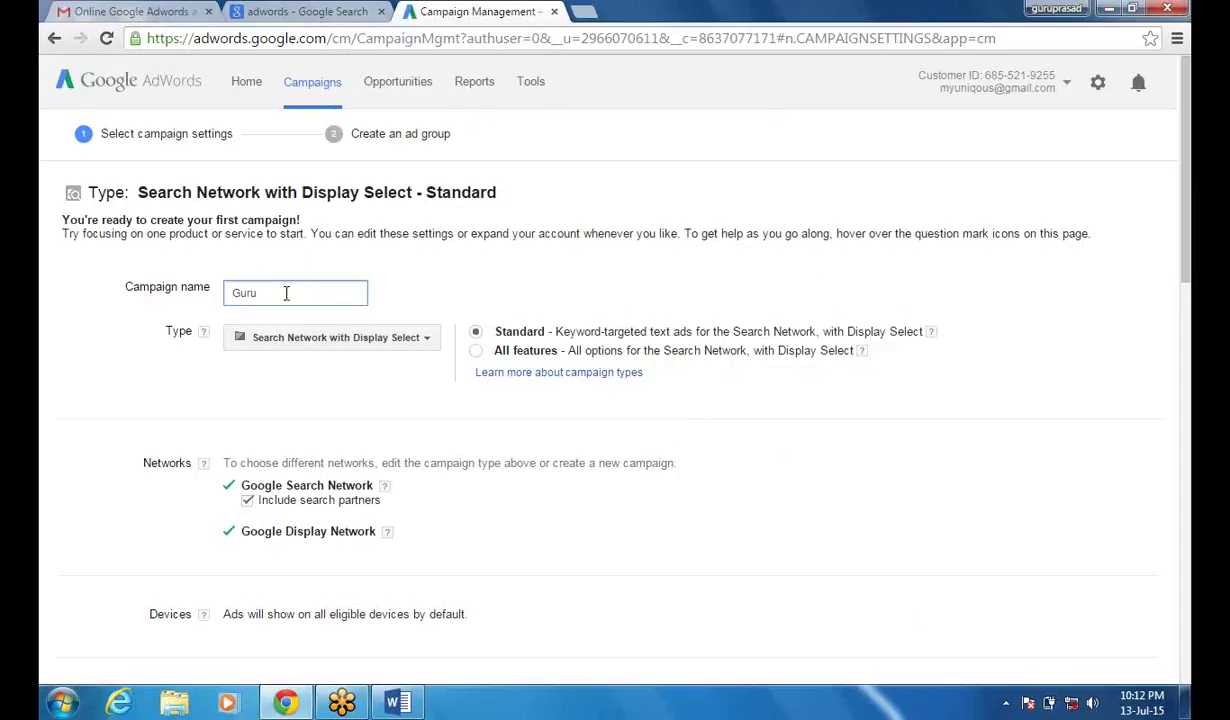
pyautogui.write('- PPC Service')
pyautogui.hotkey('ctrl', 'a')
# - Switch the campaign to Search Network with Display Select – All features and confirm the change
pyautogui.click(476, 351)
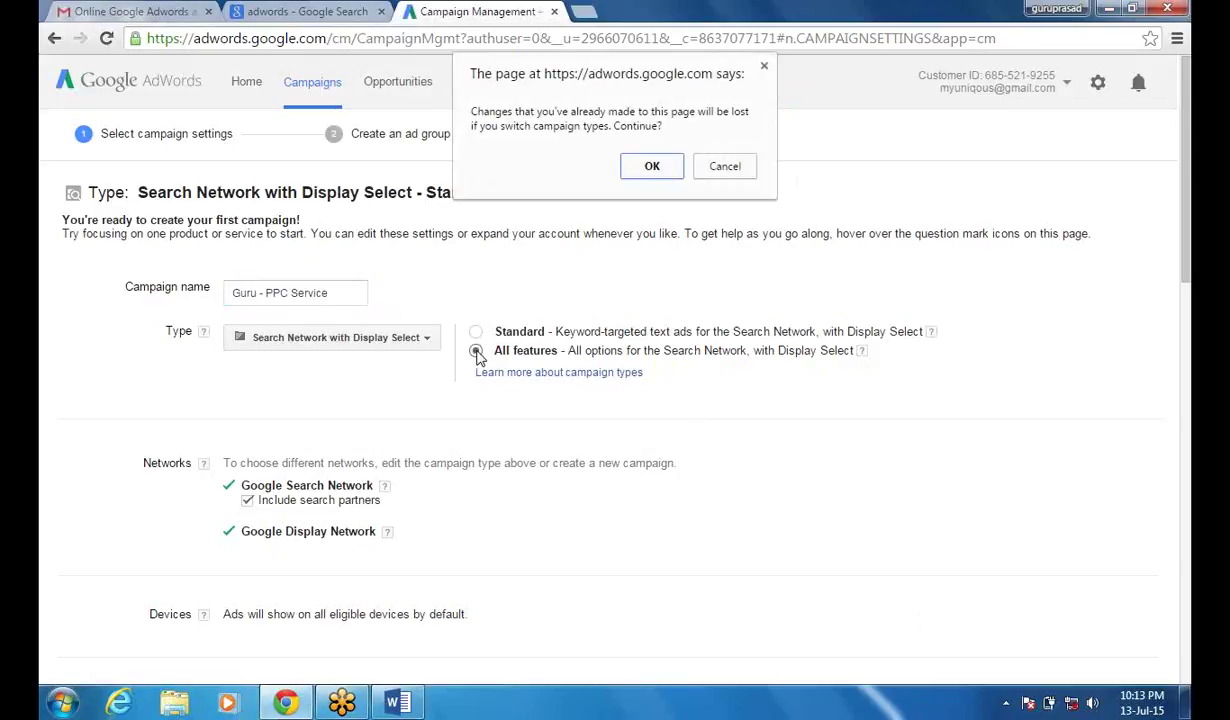
pyautogui.click(651, 167)
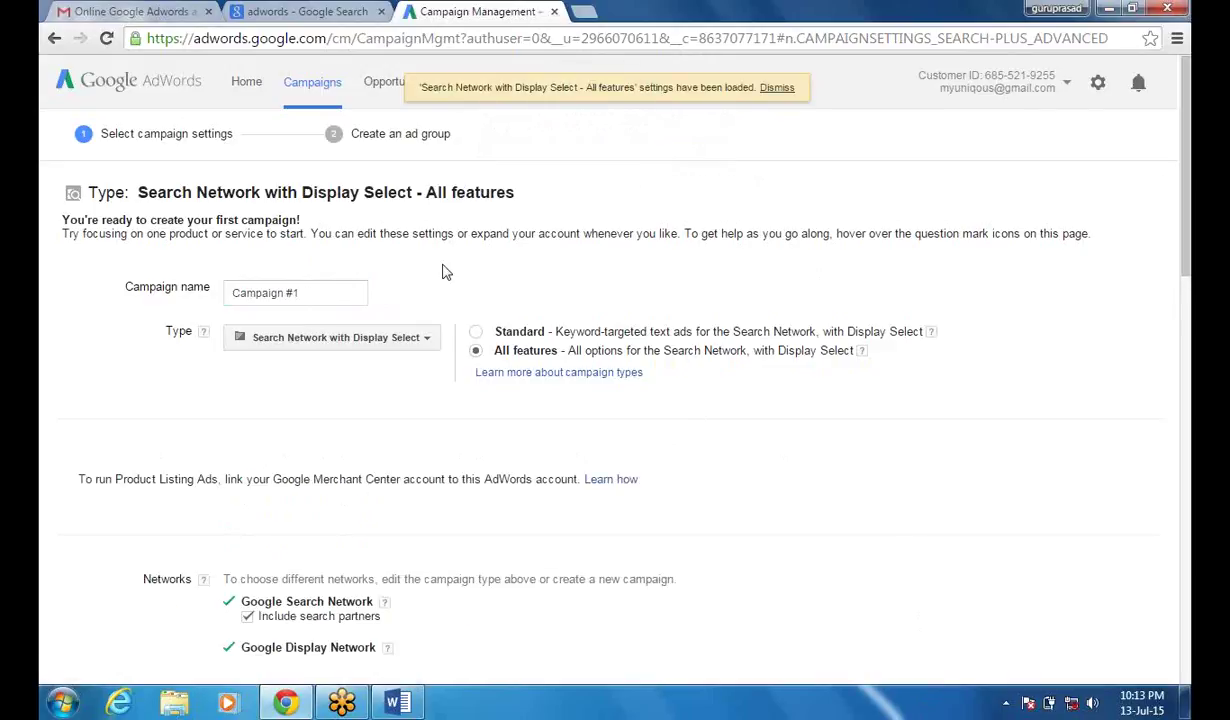
pyautogui.click(430, 340)
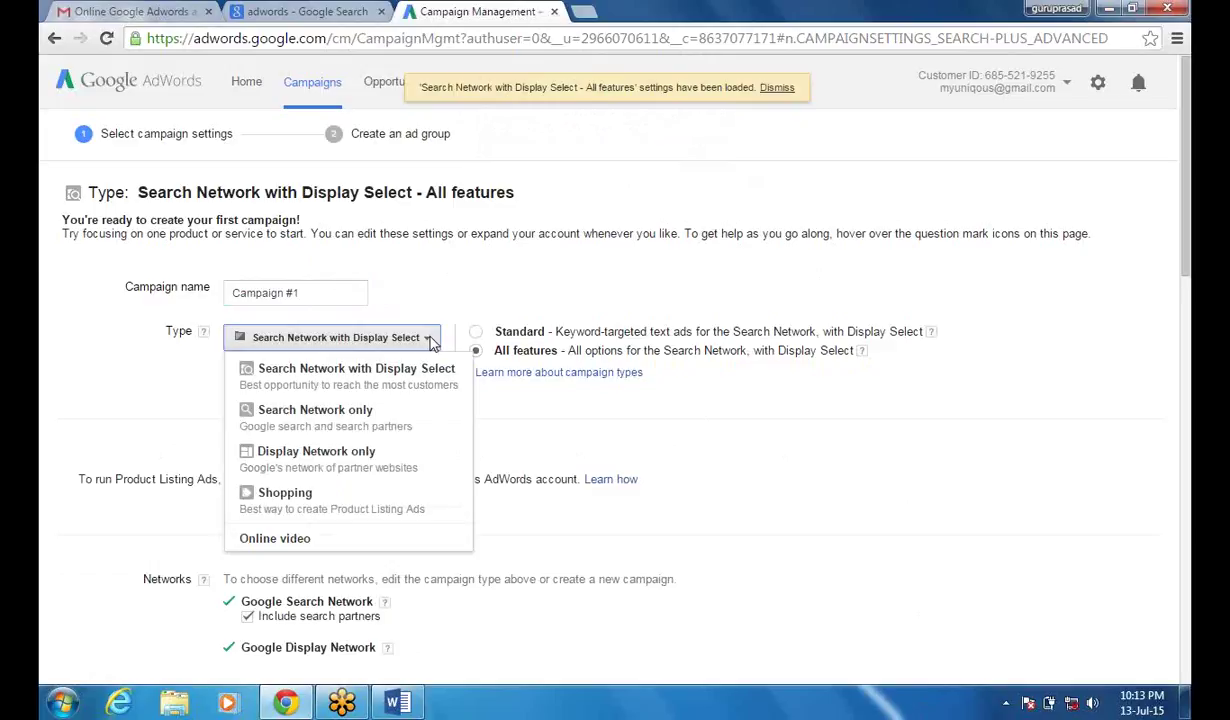
# - Make the campaign Search Network only and rename it to the owner's name plus ' - PPC Service'
pyautogui.click(378, 425)
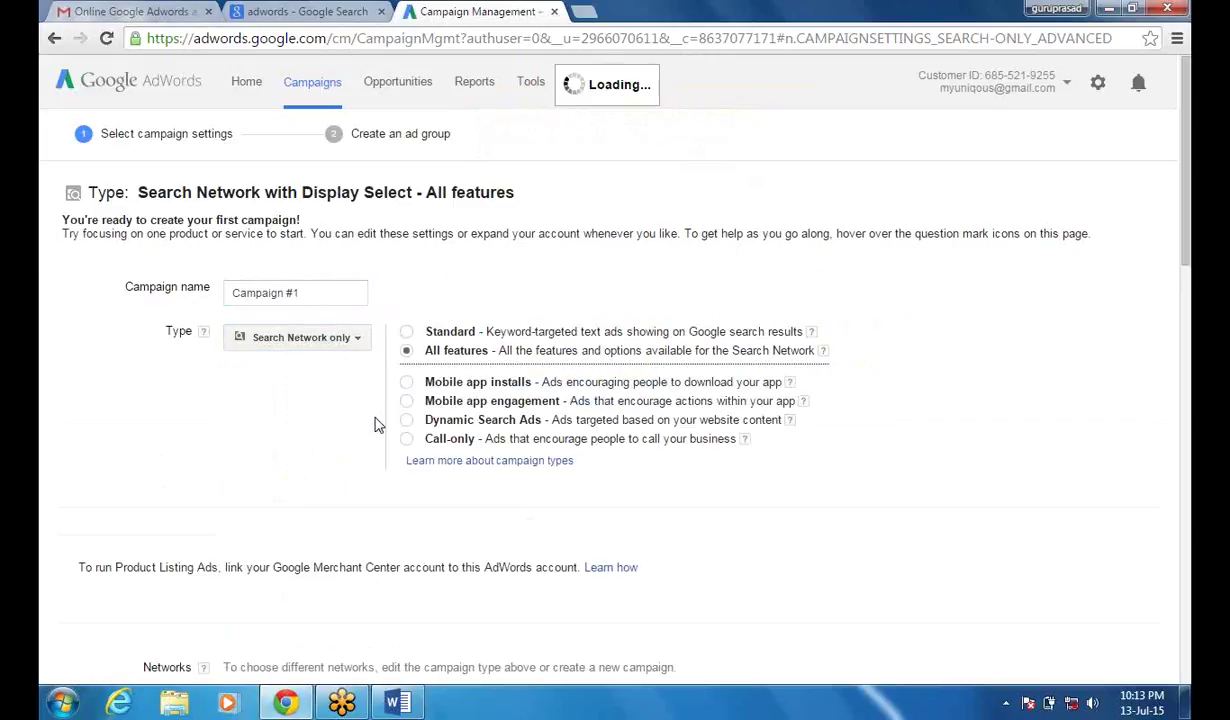
pyautogui.click(326, 293)
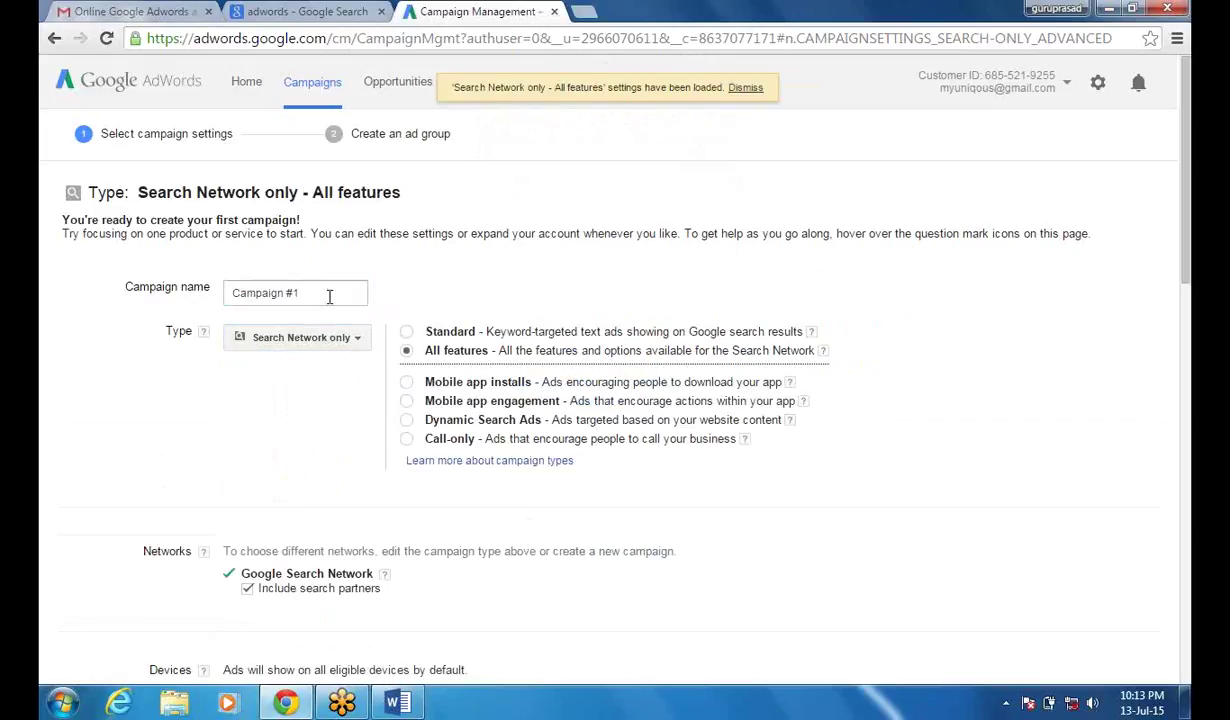
pyautogui.hotkey('ctrl', 'a')
pyautogui.write('Guru - PPC Service')
pyautogui.click(310, 431)
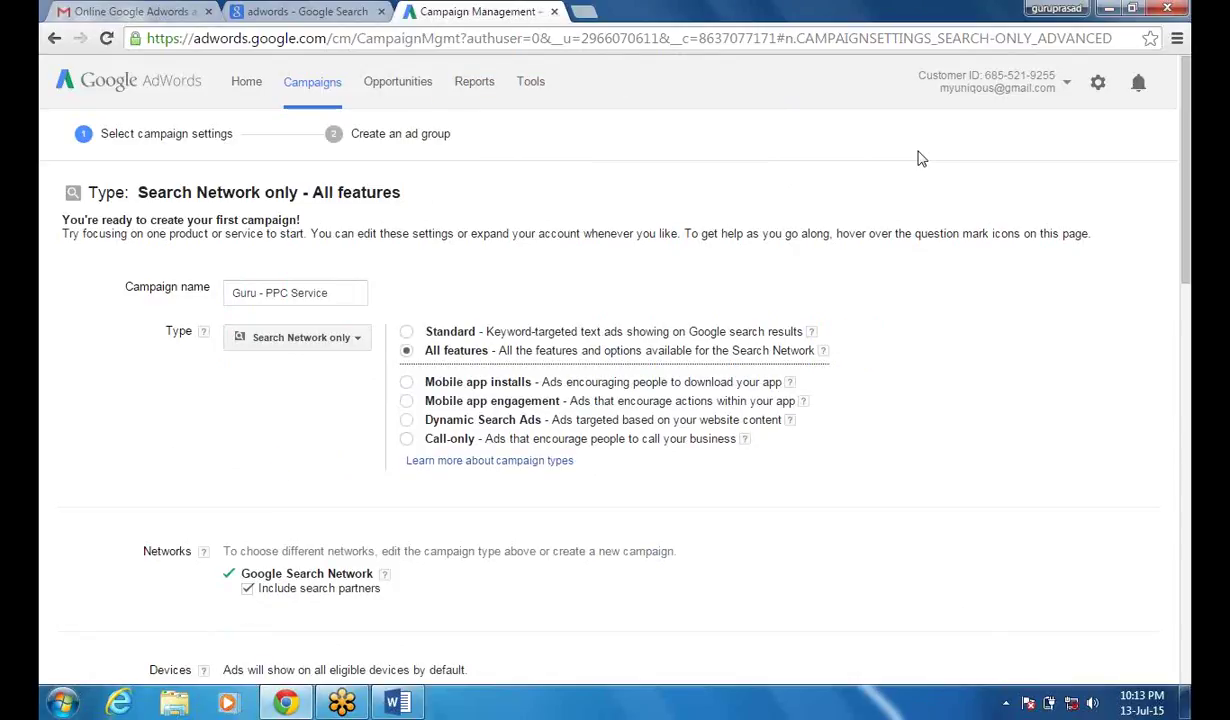
pyautogui.moveTo(1186, 222); pyautogui.dragTo(1188, 357)
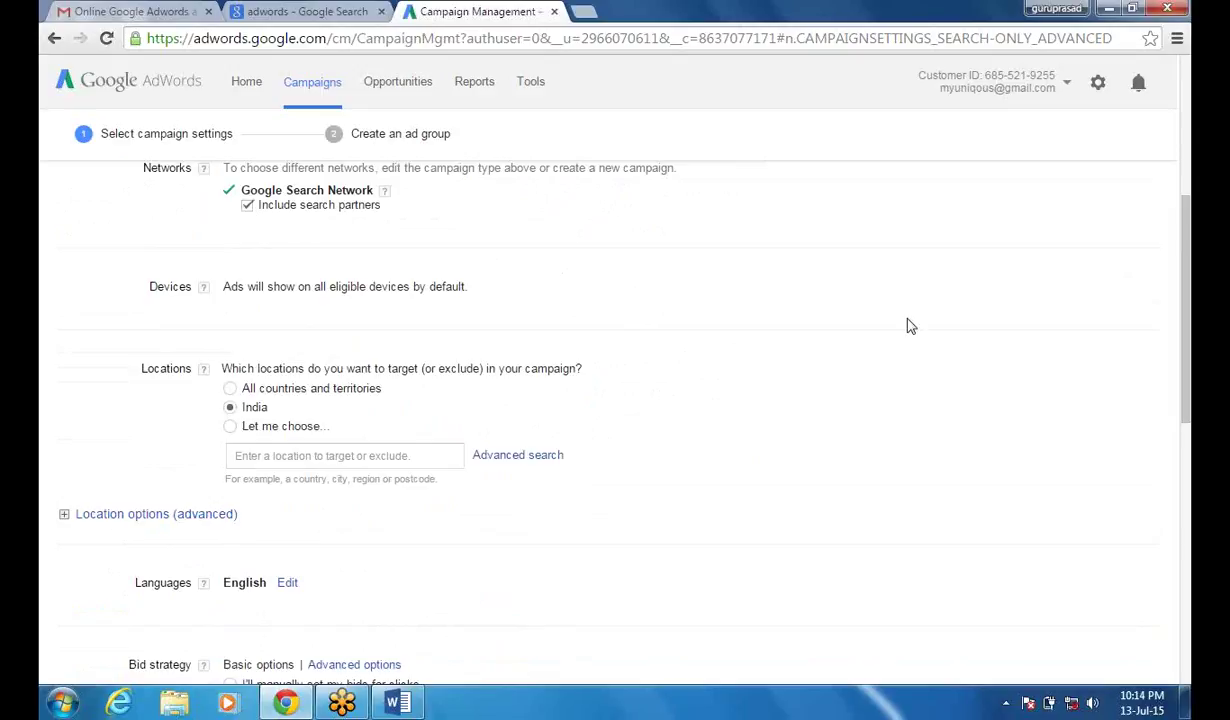
pyautogui.moveTo(1188, 277); pyautogui.dragTo(1188, 160)
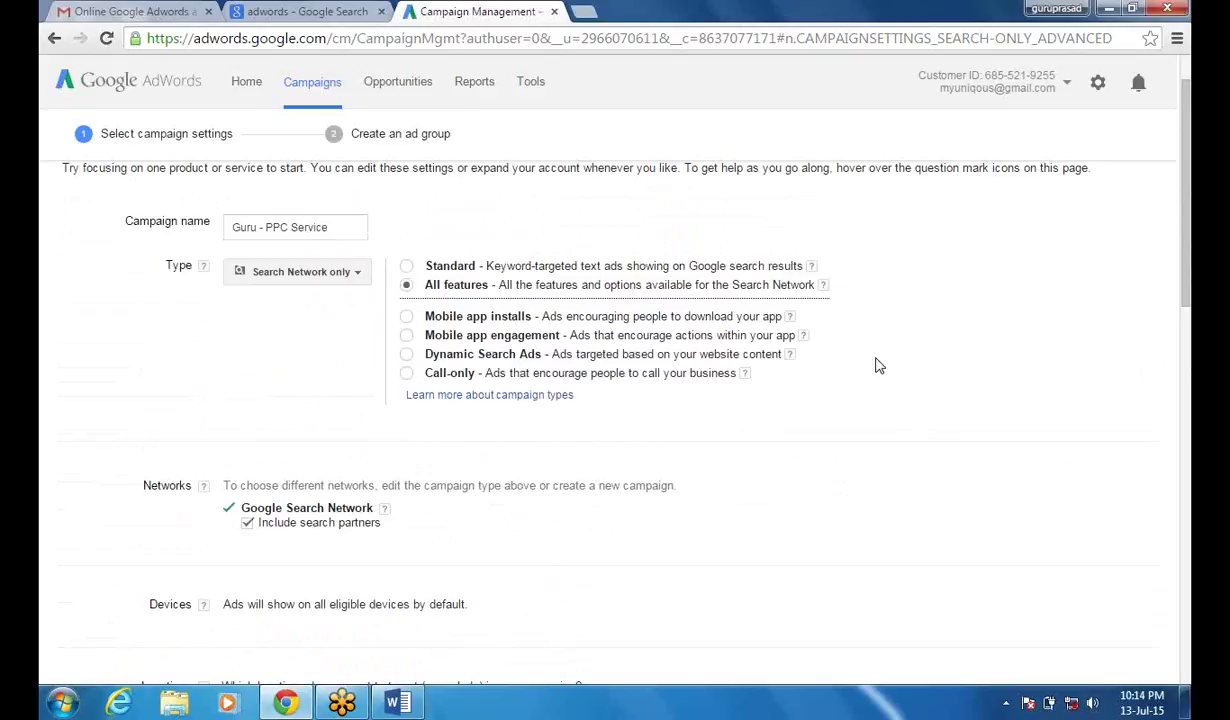
pyautogui.click(357, 274)
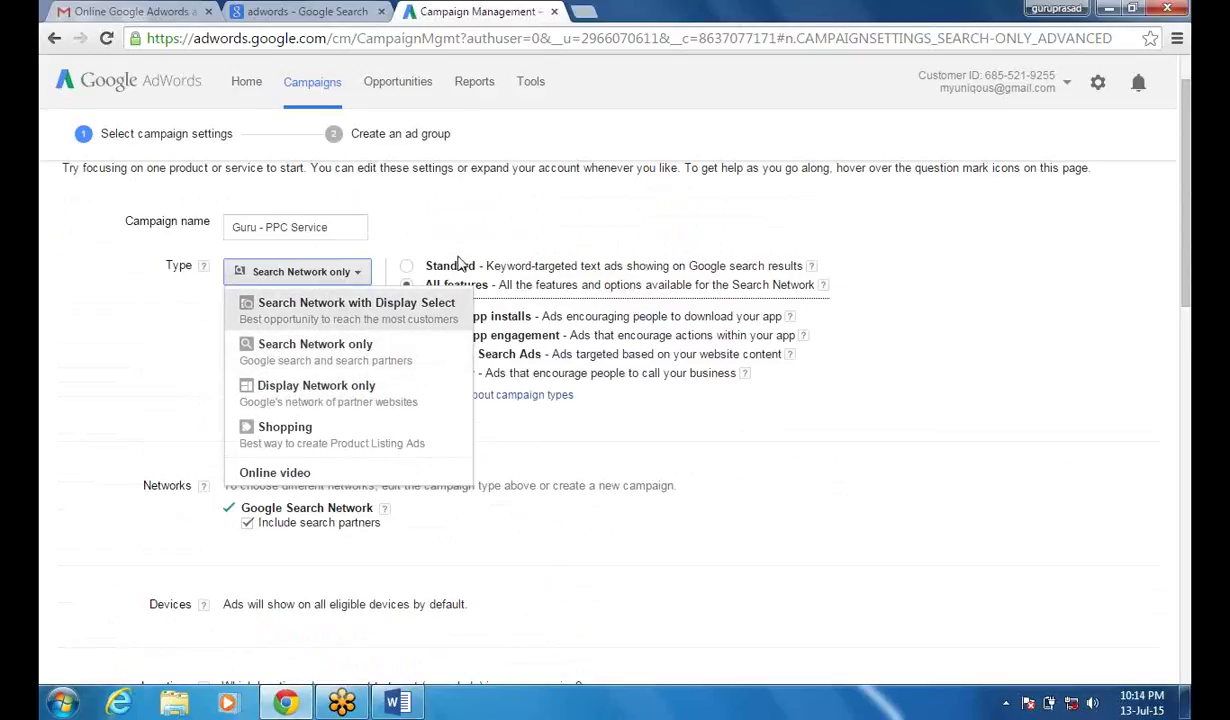
pyautogui.click(498, 235)
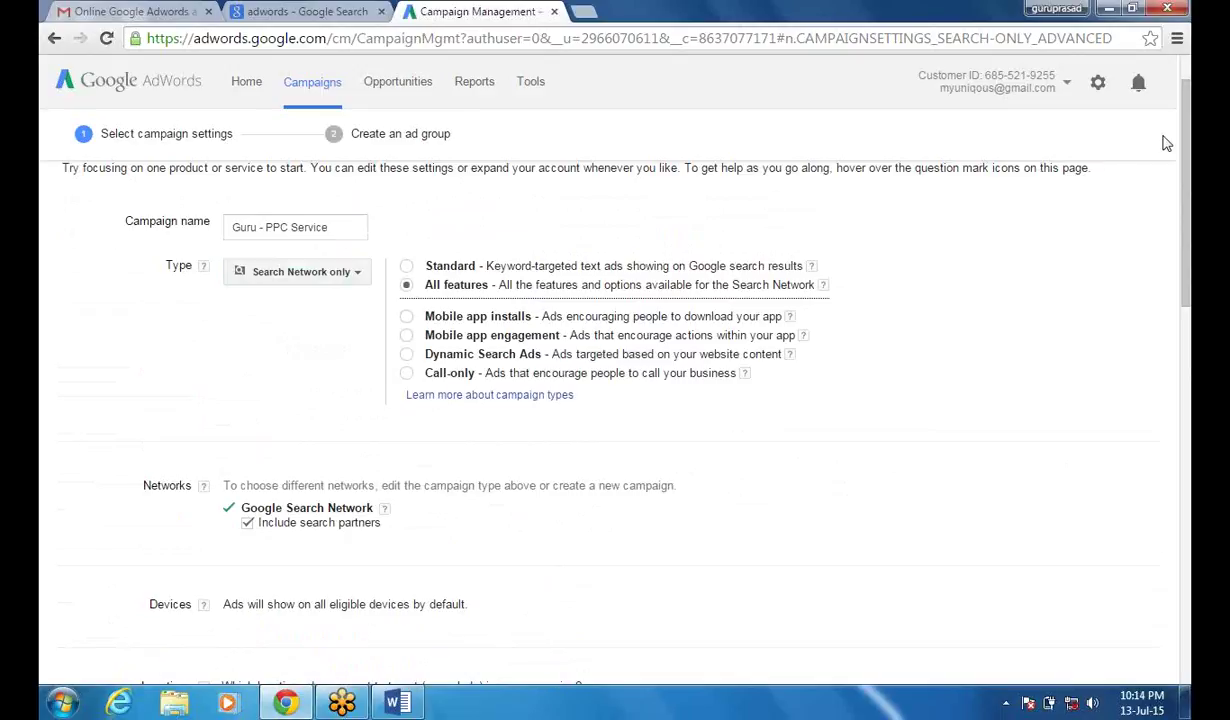
pyautogui.moveTo(1186, 142); pyautogui.dragTo(1181, 238)
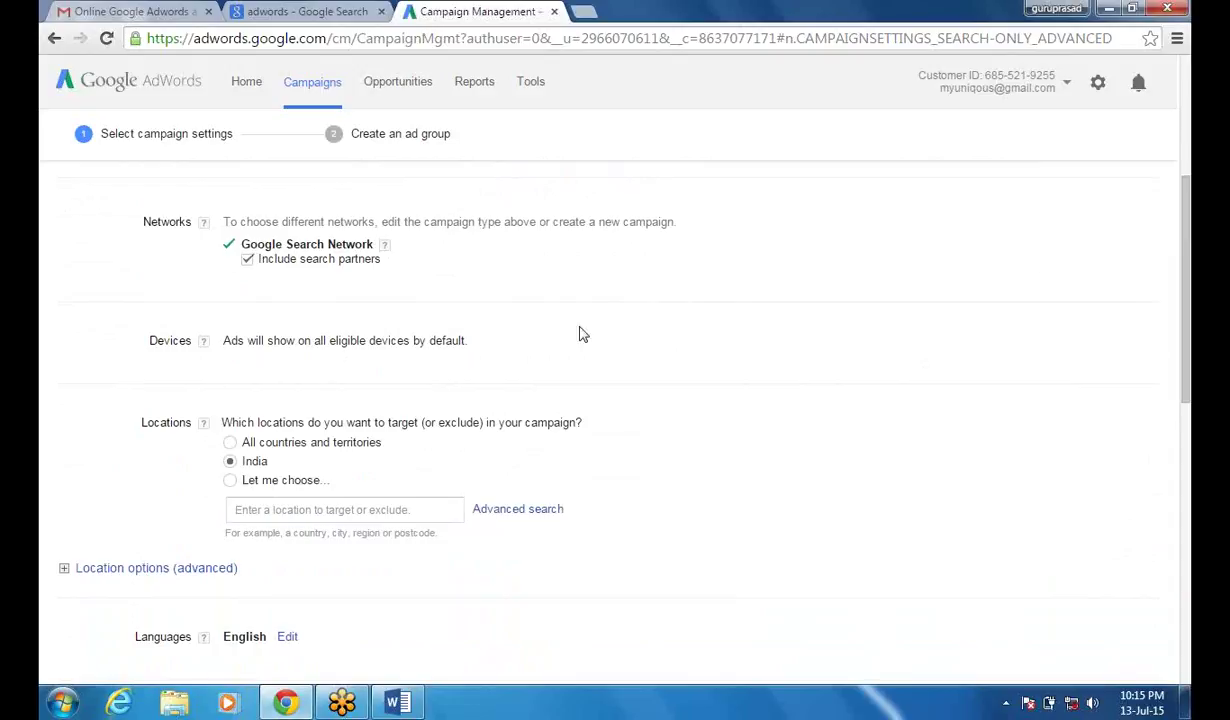
pyautogui.click(248, 262)
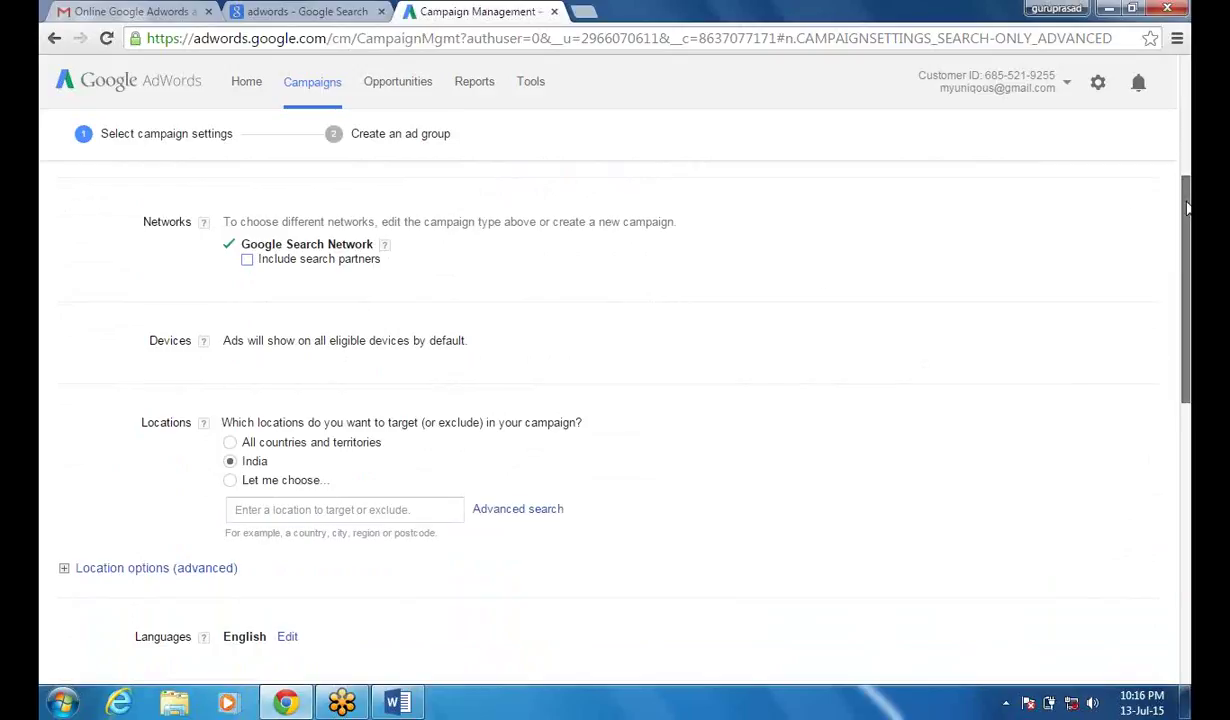
pyautogui.moveTo(1187, 208); pyautogui.dragTo(1187, 233)
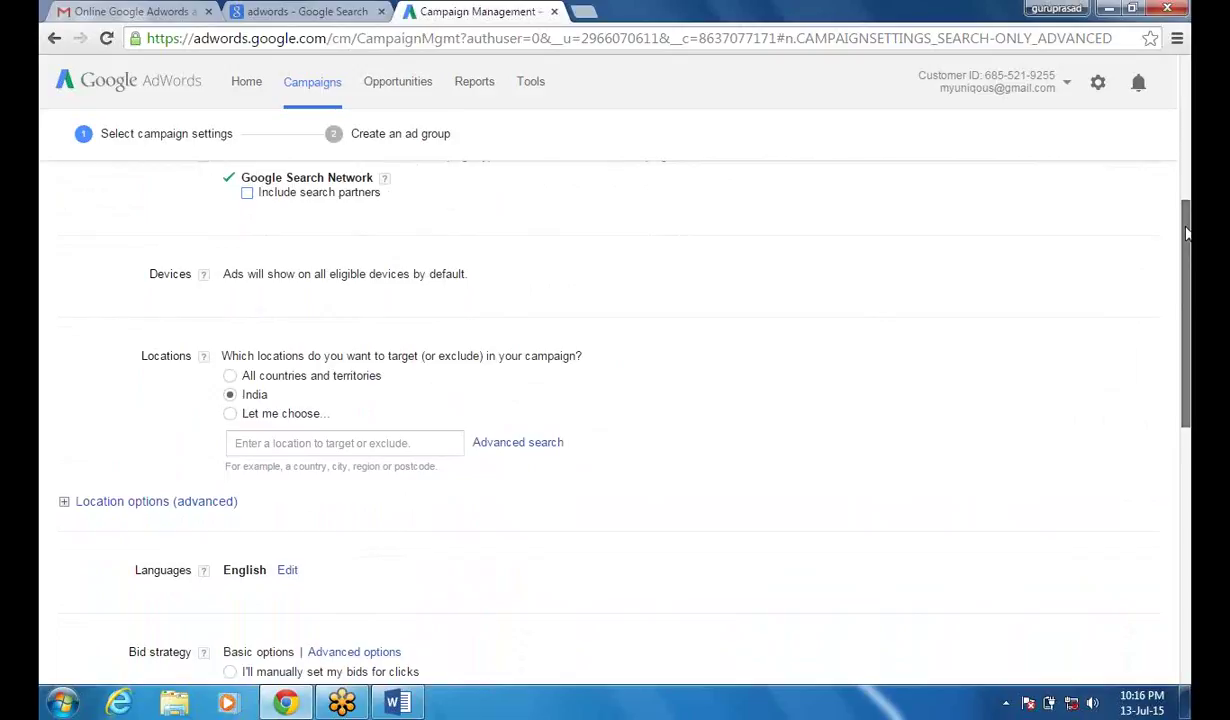
pyautogui.moveTo(1187, 233); pyautogui.dragTo(1187, 236)
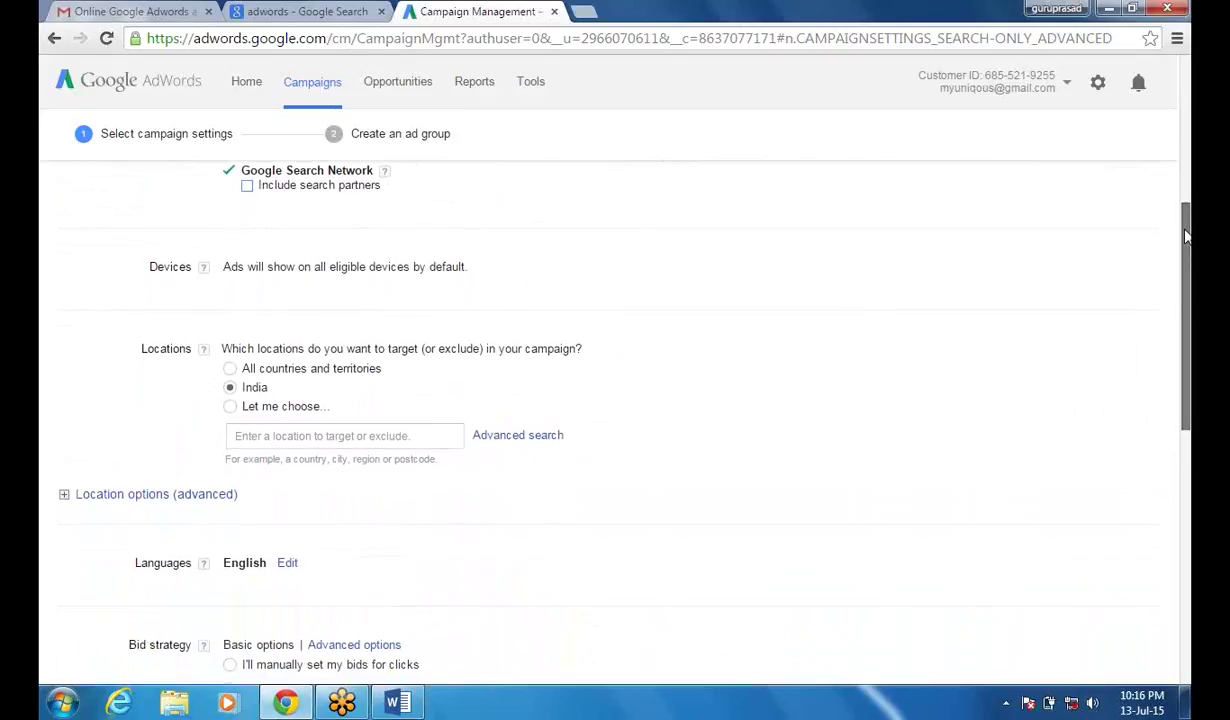
pyautogui.moveTo(1186, 236); pyautogui.dragTo(1186, 248)
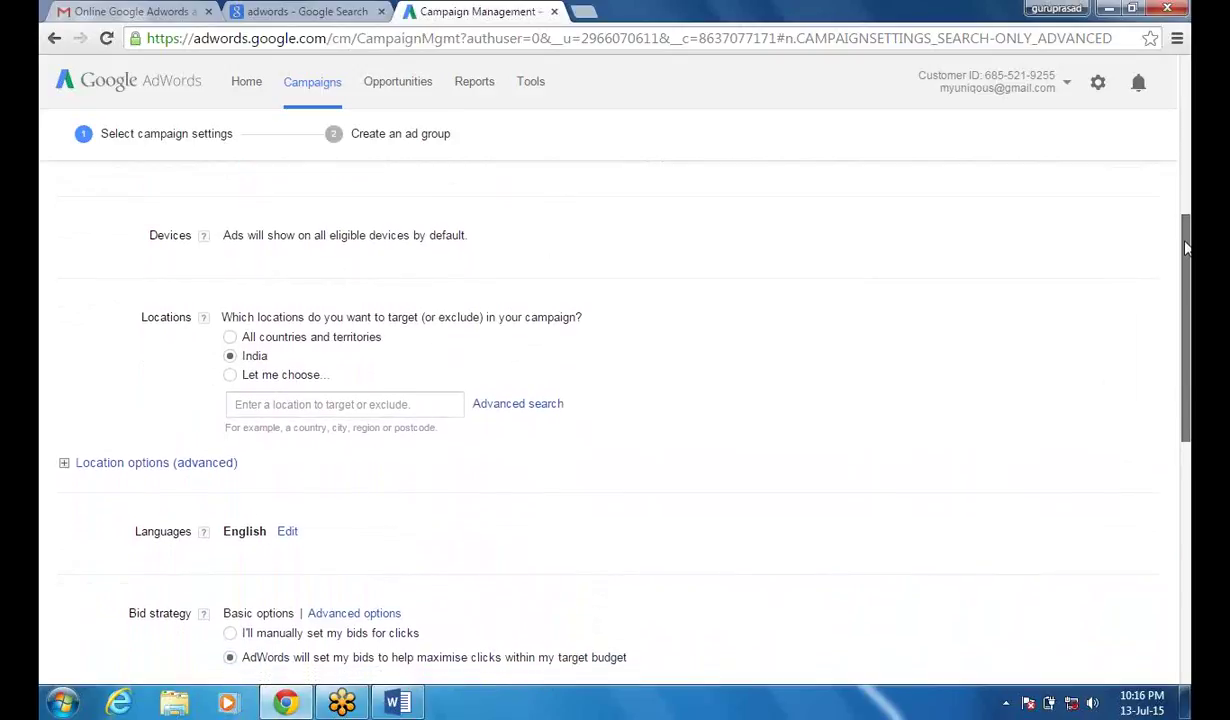
pyautogui.moveTo(1186, 248); pyautogui.dragTo(1184, 253)
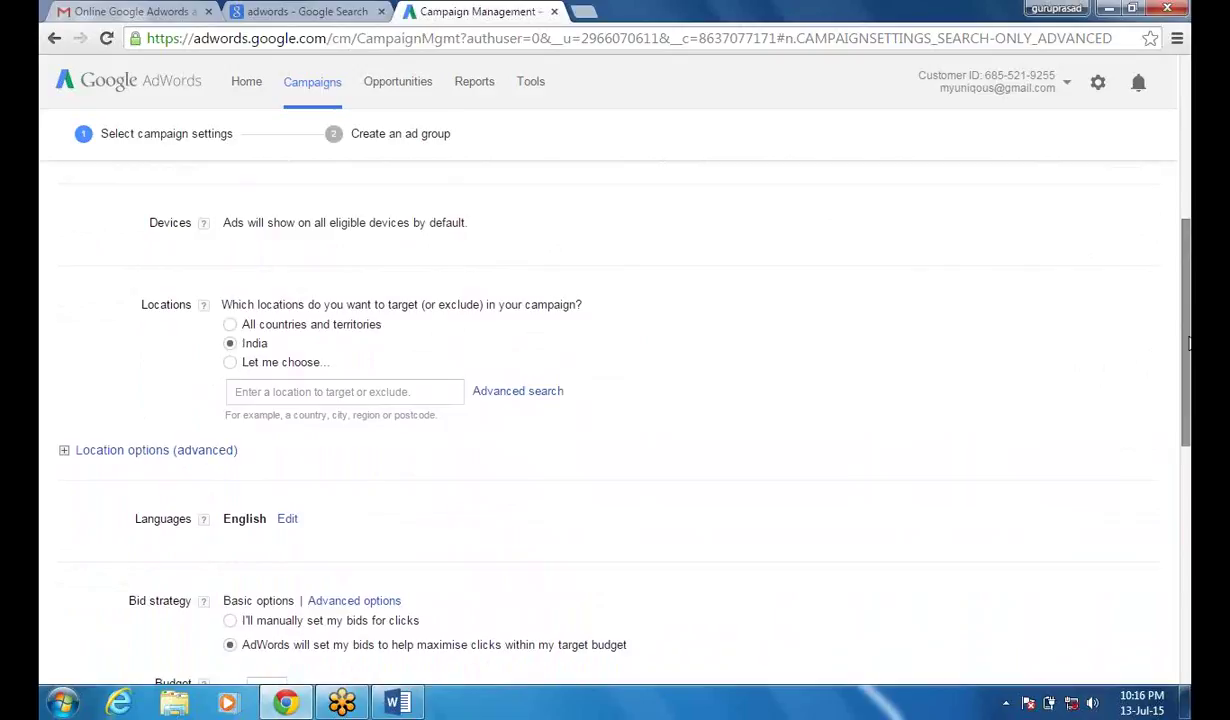
pyautogui.moveTo(1189, 352); pyautogui.dragTo(1189, 242)
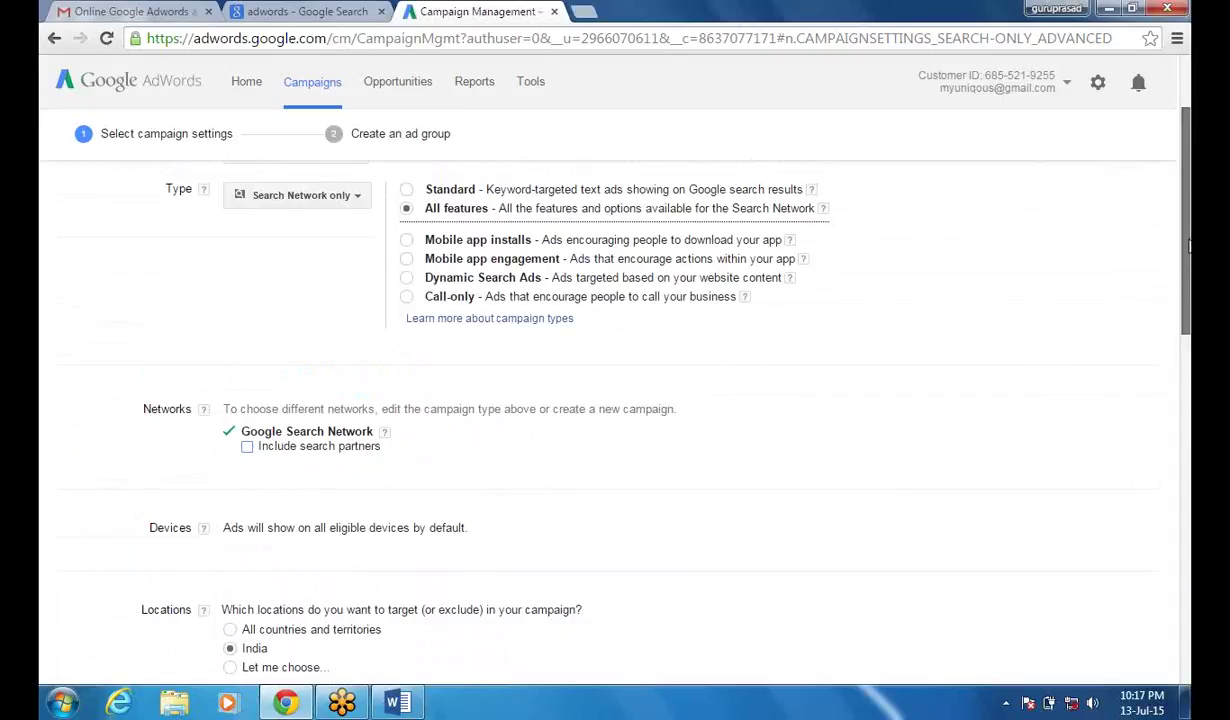
pyautogui.moveTo(1188, 245); pyautogui.dragTo(1188, 248)
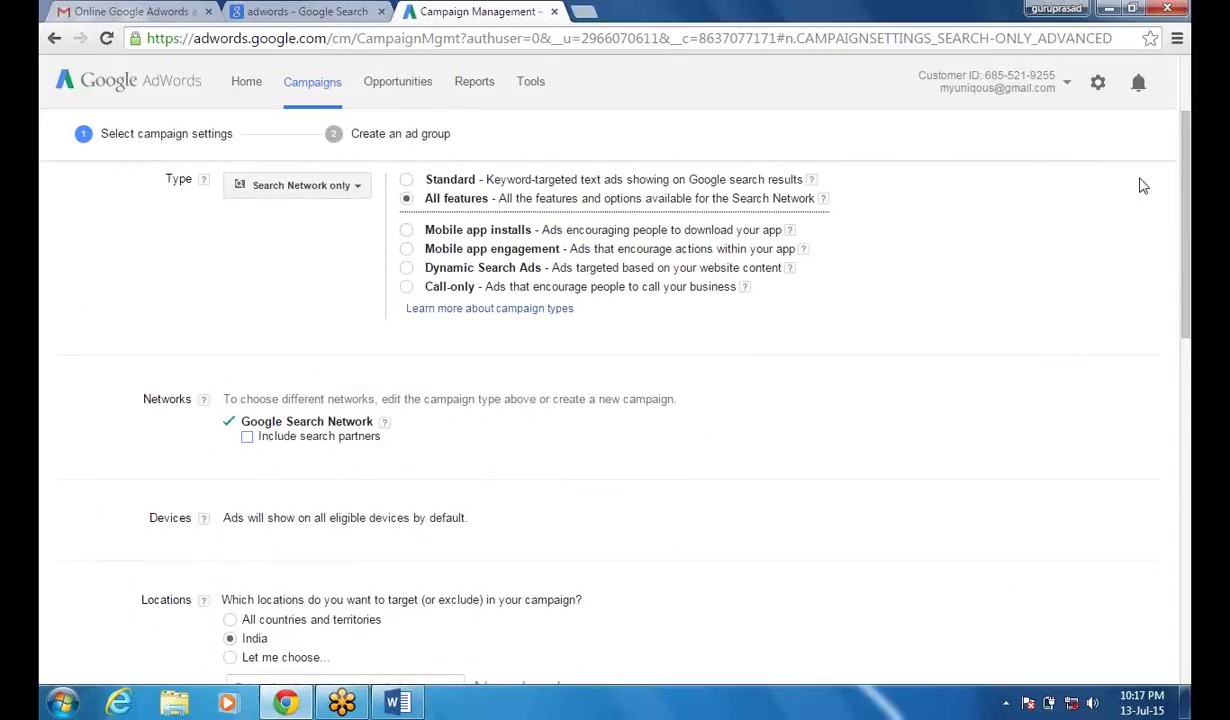
pyautogui.moveTo(1188, 180); pyautogui.dragTo(1188, 285)
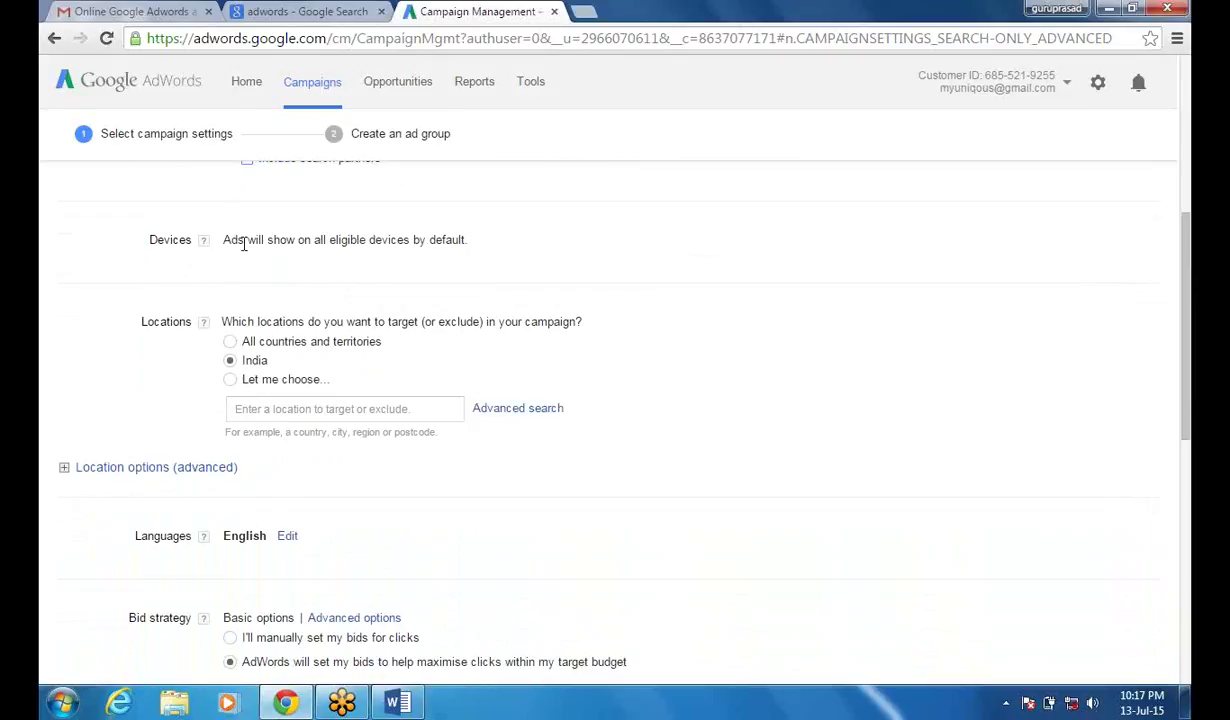
# - Target Bengaluru, Karnataka, India instead of all of India by searching 'banglore'
pyautogui.click(233, 386)
pyautogui.click(263, 409)
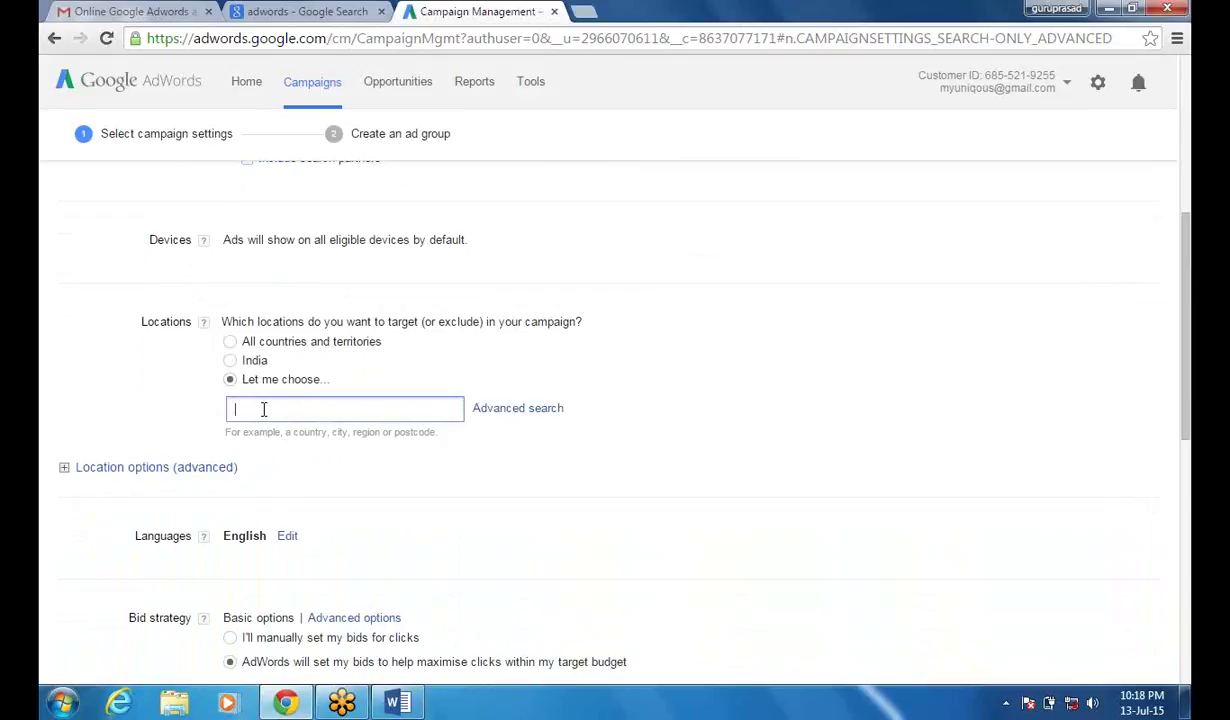
pyautogui.write('banglore')
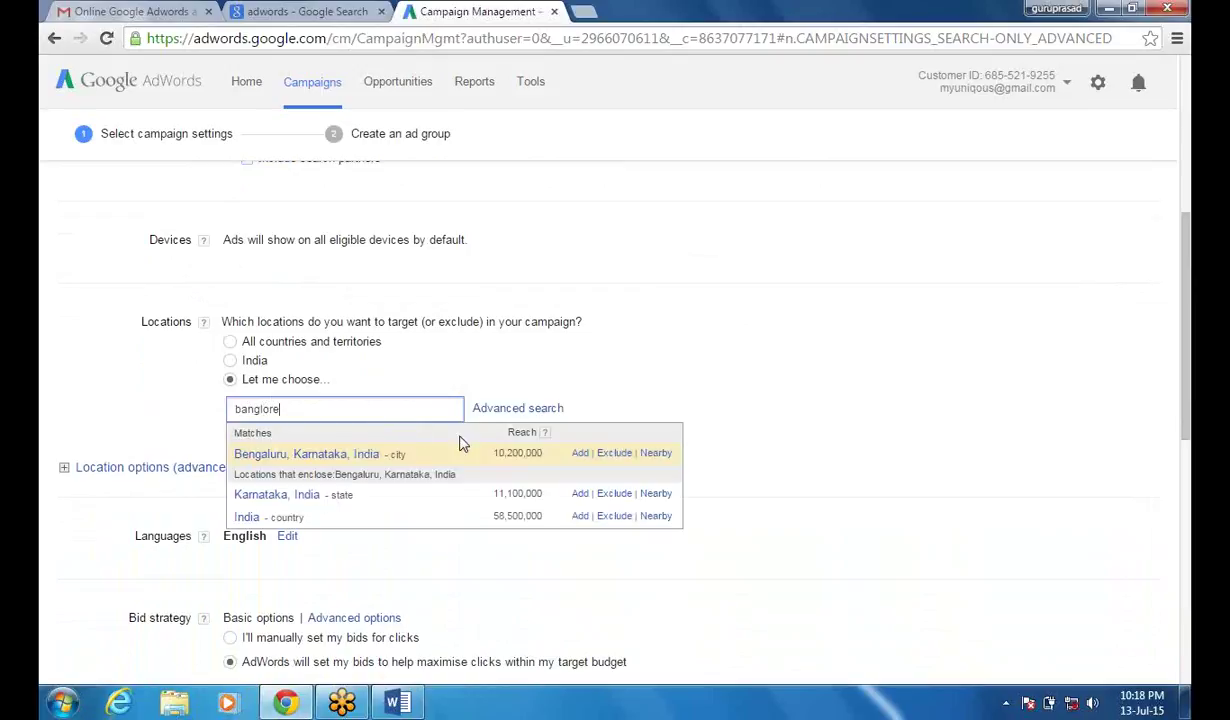
pyautogui.click(579, 455)
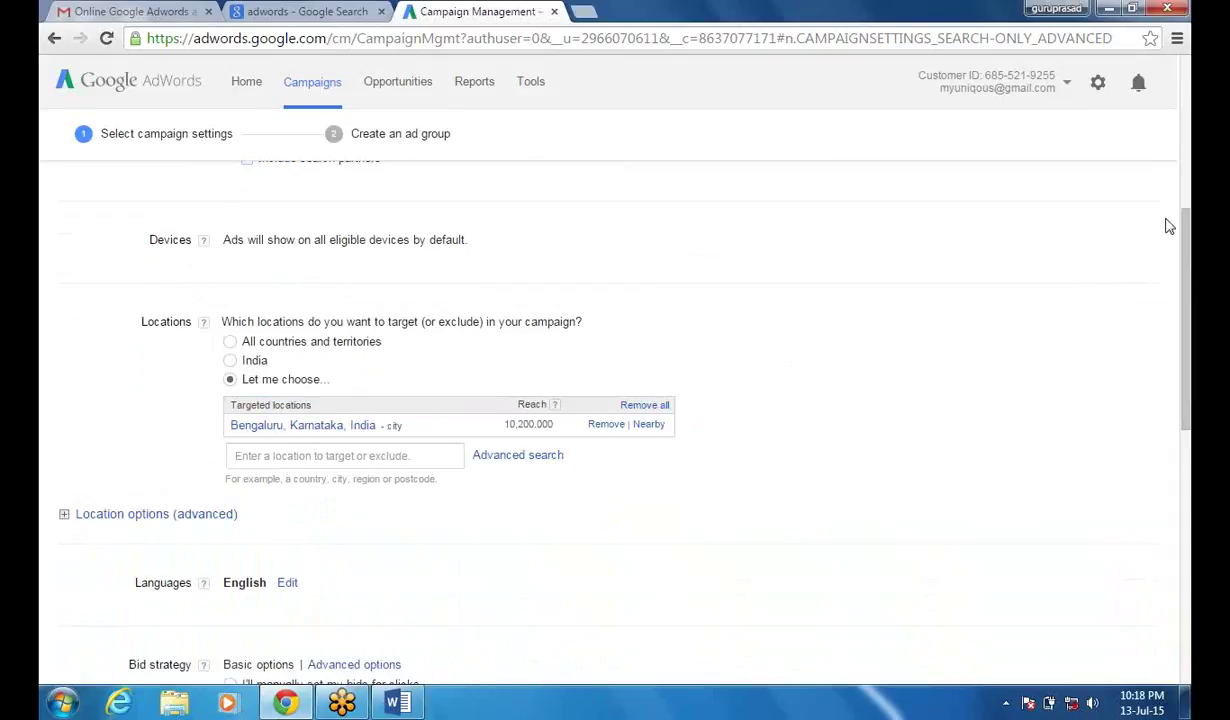
pyautogui.moveTo(1186, 233); pyautogui.dragTo(1186, 269)
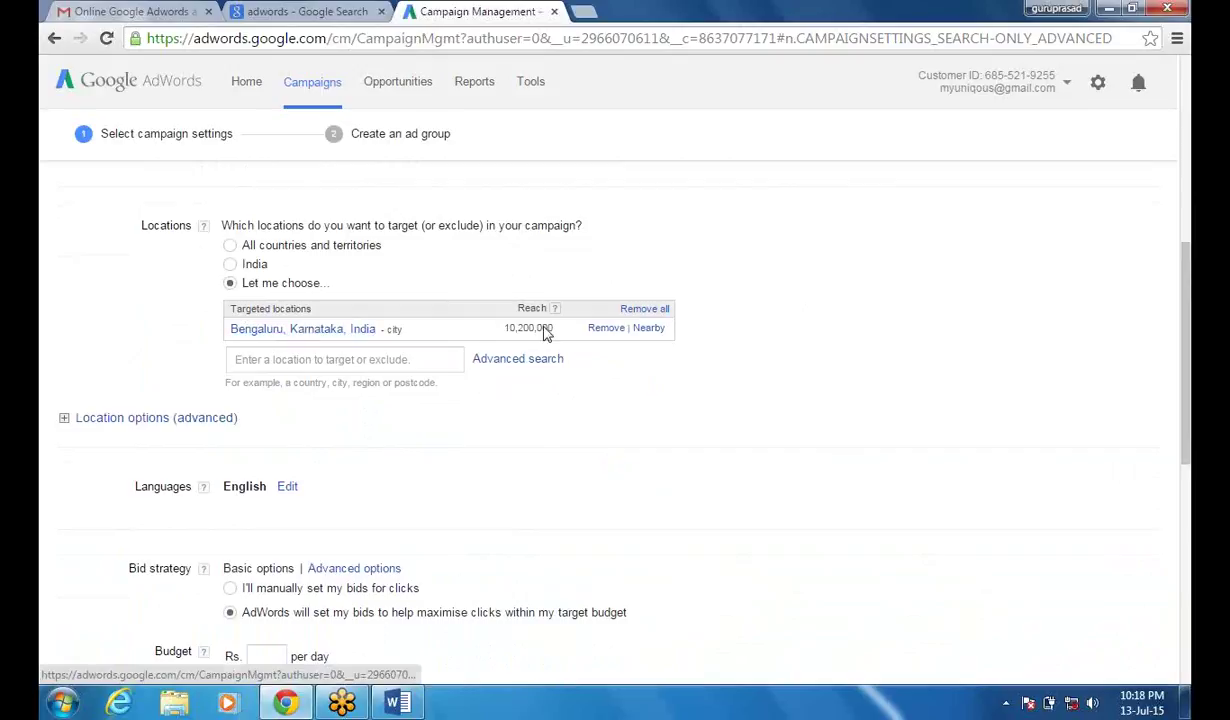
# - Preview a radius target in kilometres around the place '40', giving 20 km around 40th, US
pyautogui.click(648, 330)
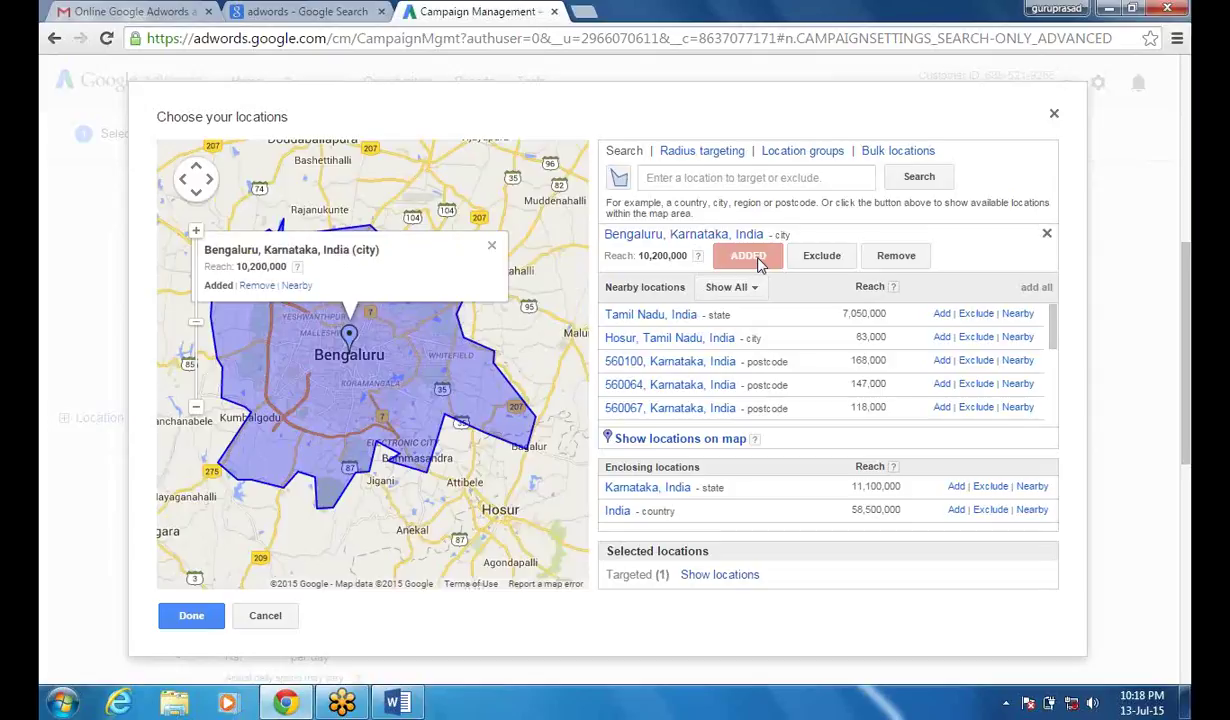
pyautogui.click(710, 152)
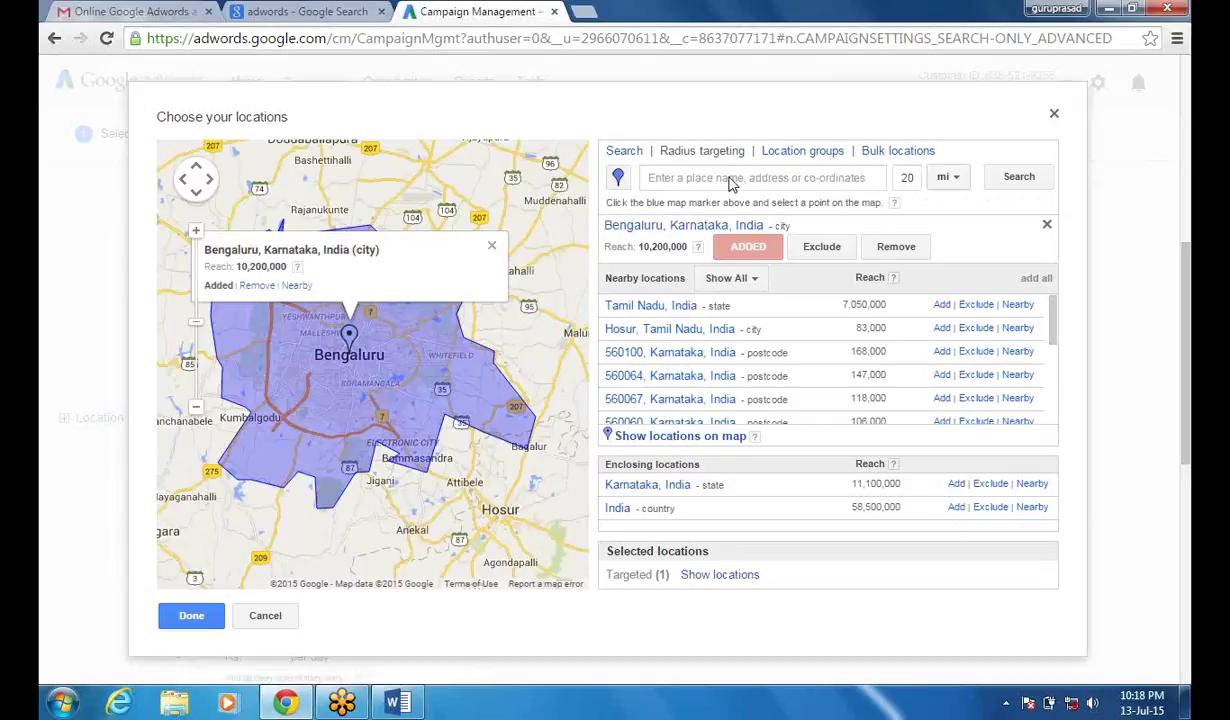
pyautogui.click(950, 177)
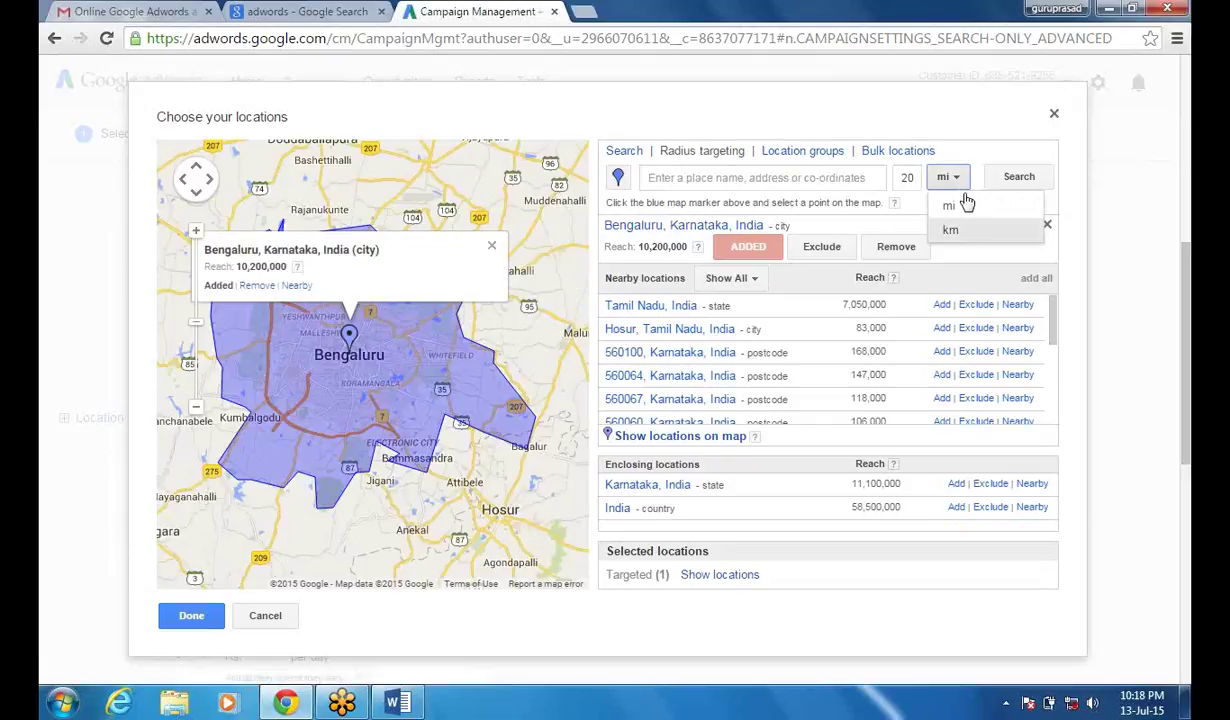
pyautogui.click(950, 230)
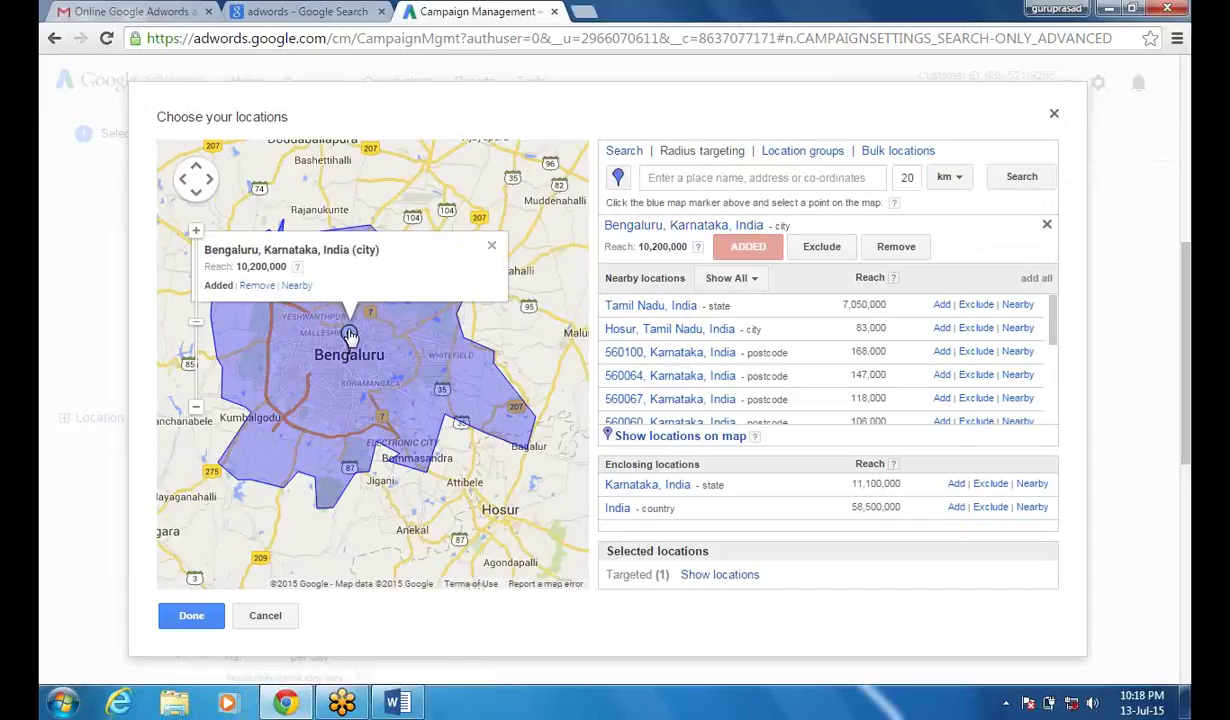
pyautogui.click(704, 177)
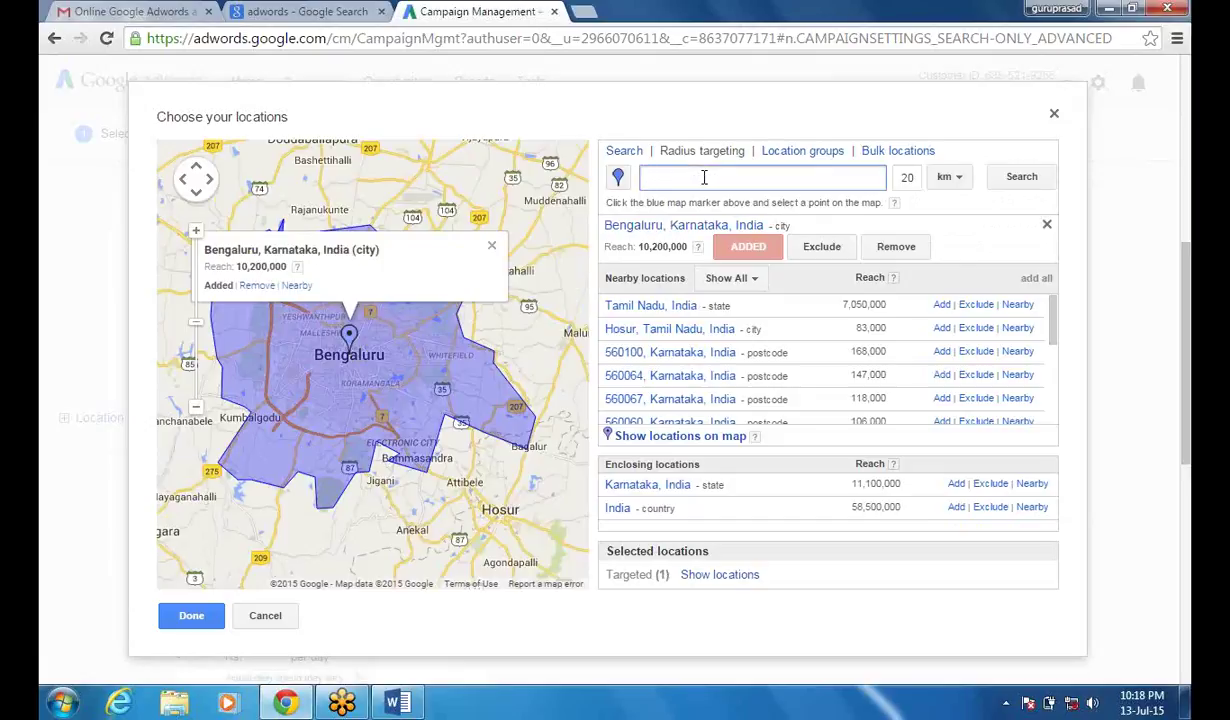
pyautogui.write('40')
pyautogui.click(1013, 181)
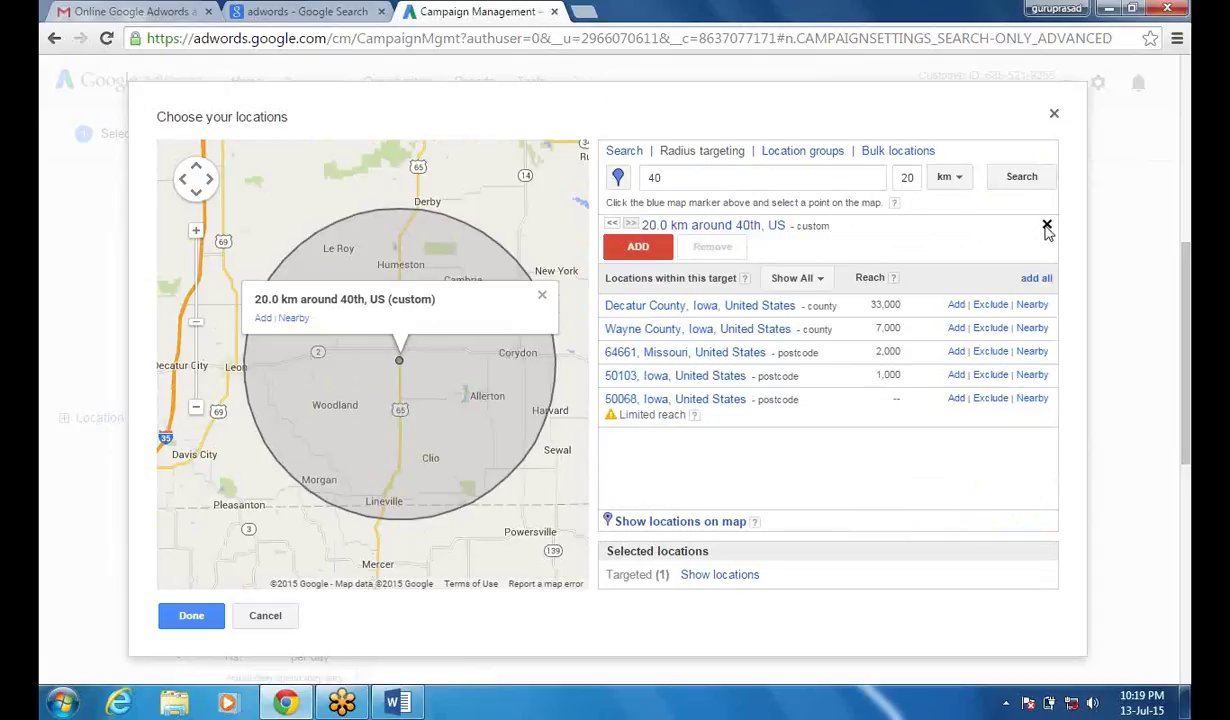
# - Dismiss the wrong 40th, US radius result and change the radius value from 20 to 40
pyautogui.click(1047, 226)
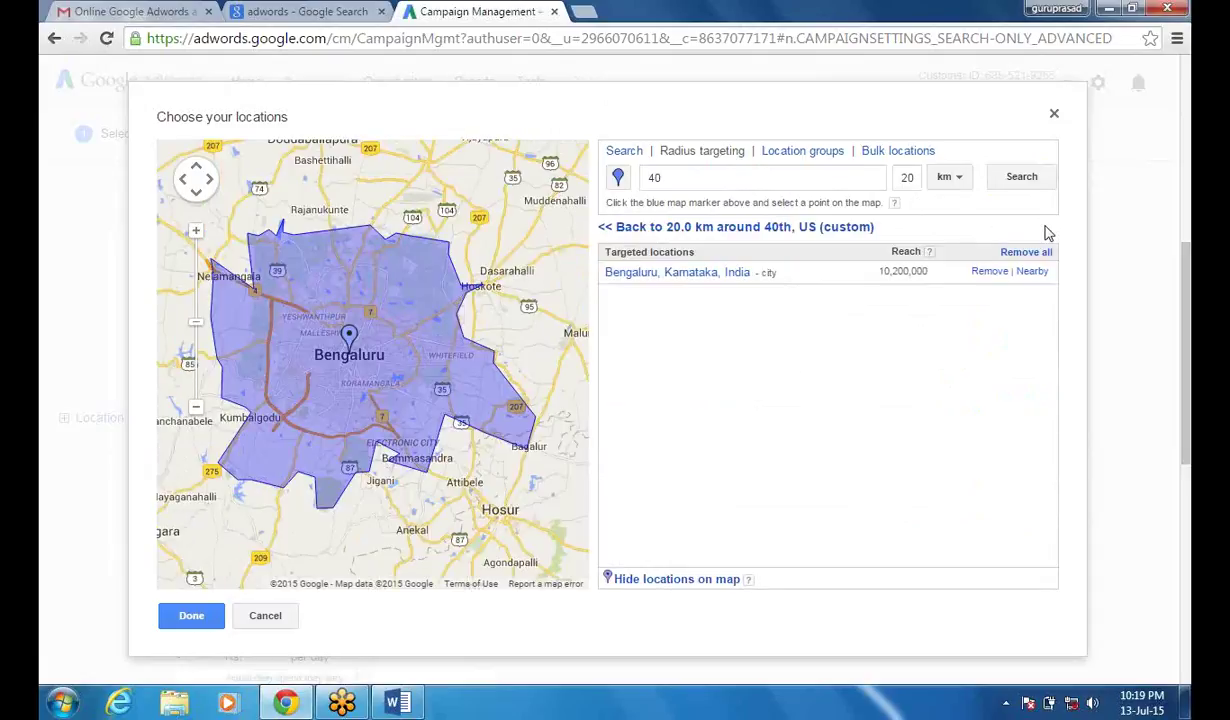
pyautogui.click(673, 176)
pyautogui.click(907, 176)
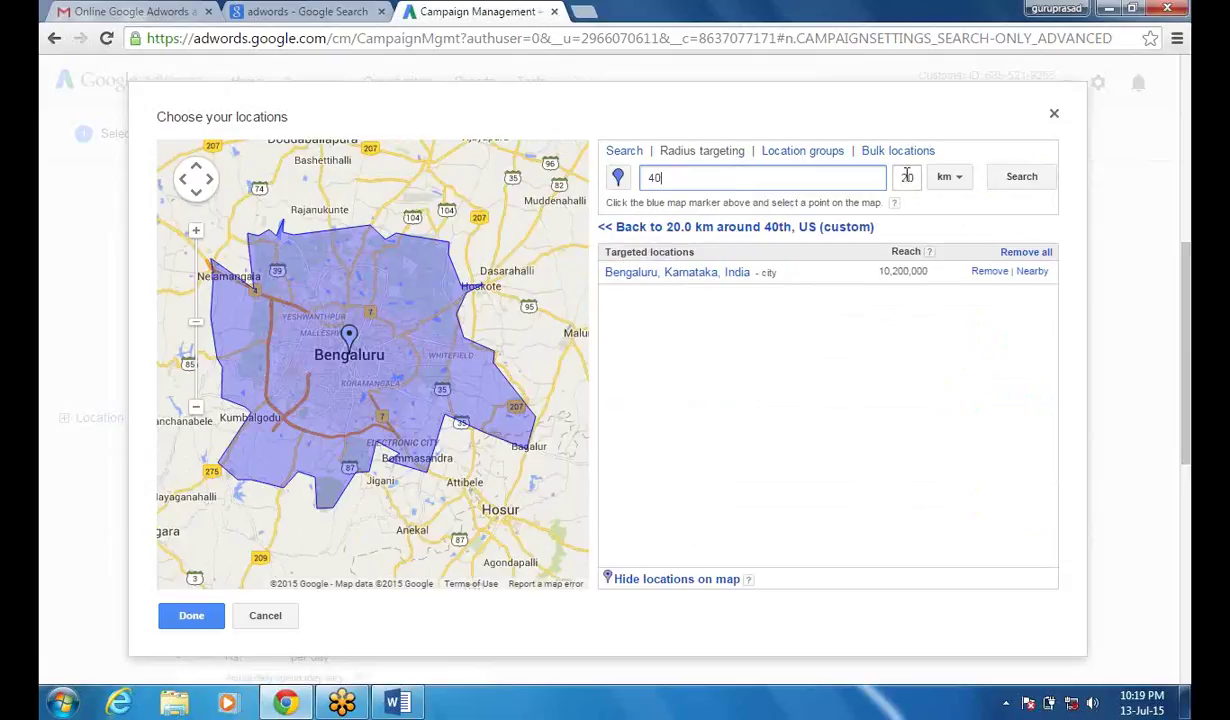
pyautogui.doubleClick(907, 176)
pyautogui.write('40')
pyautogui.click(768, 176)
pyautogui.press('BackSpace')
pyautogui.press('BackSpace')
# - Preview a 40 km radius around Bengaluru, then discard it without adding it
pyautogui.write('Benga')
pyautogui.press('BackSpace')
pyautogui.press('BackSpace')
pyautogui.press('BackSpace')
pyautogui.press('BackSpace')
pyautogui.press('BackSpace')
pyautogui.click(1014, 180)
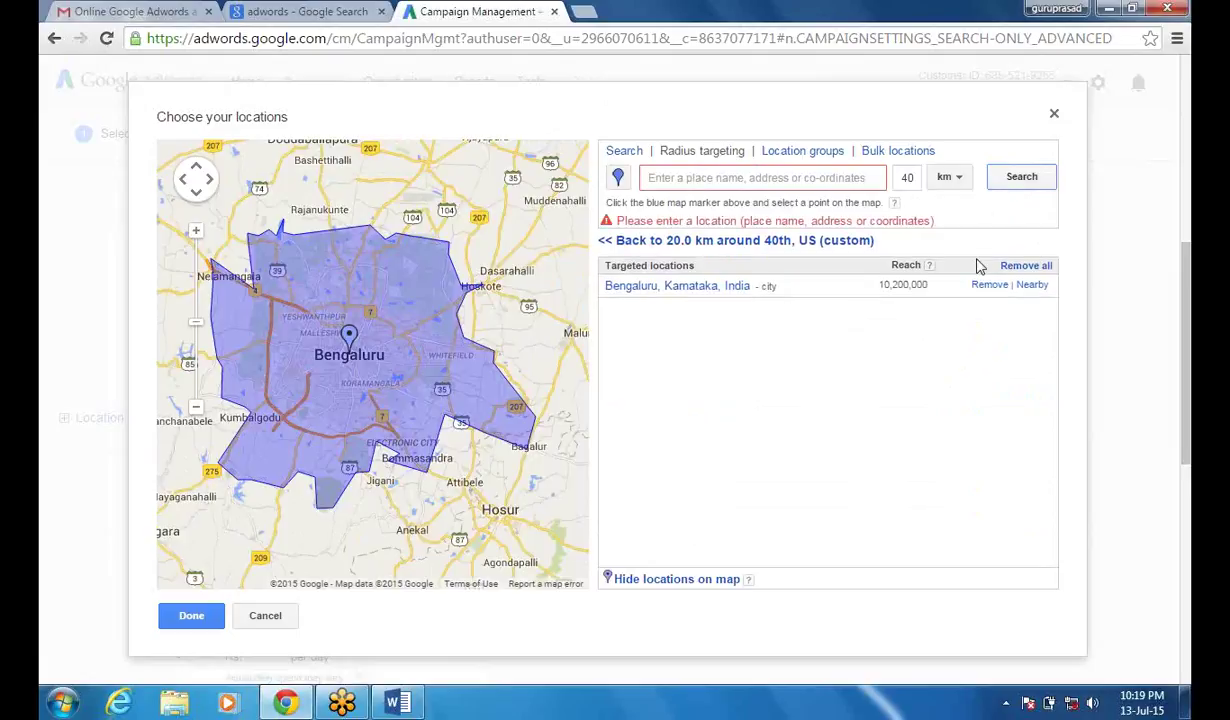
pyautogui.write('Bengaluru')
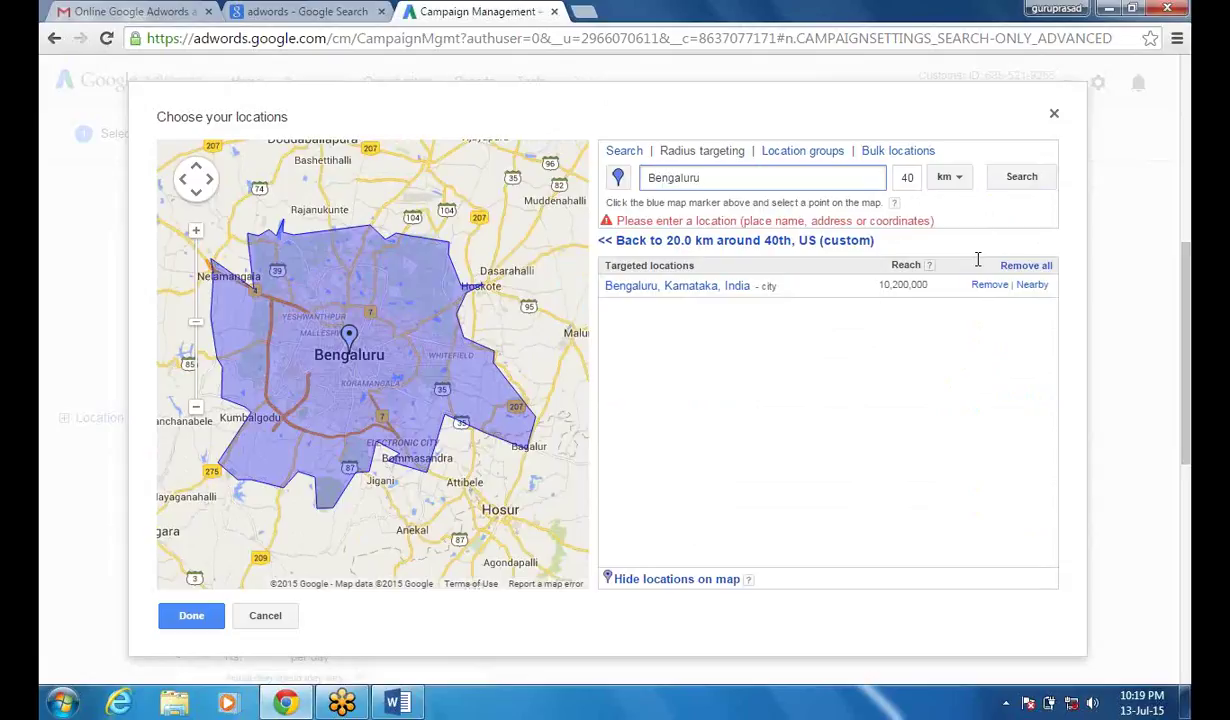
pyautogui.click(1013, 181)
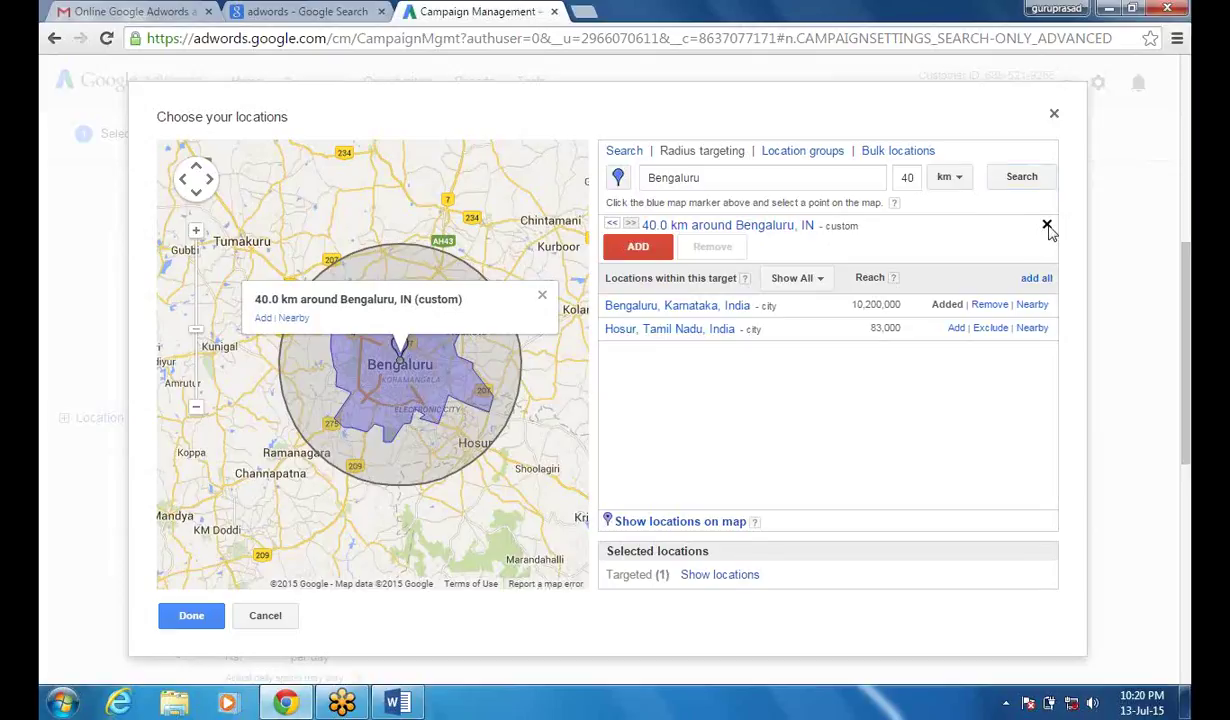
pyautogui.click(1047, 226)
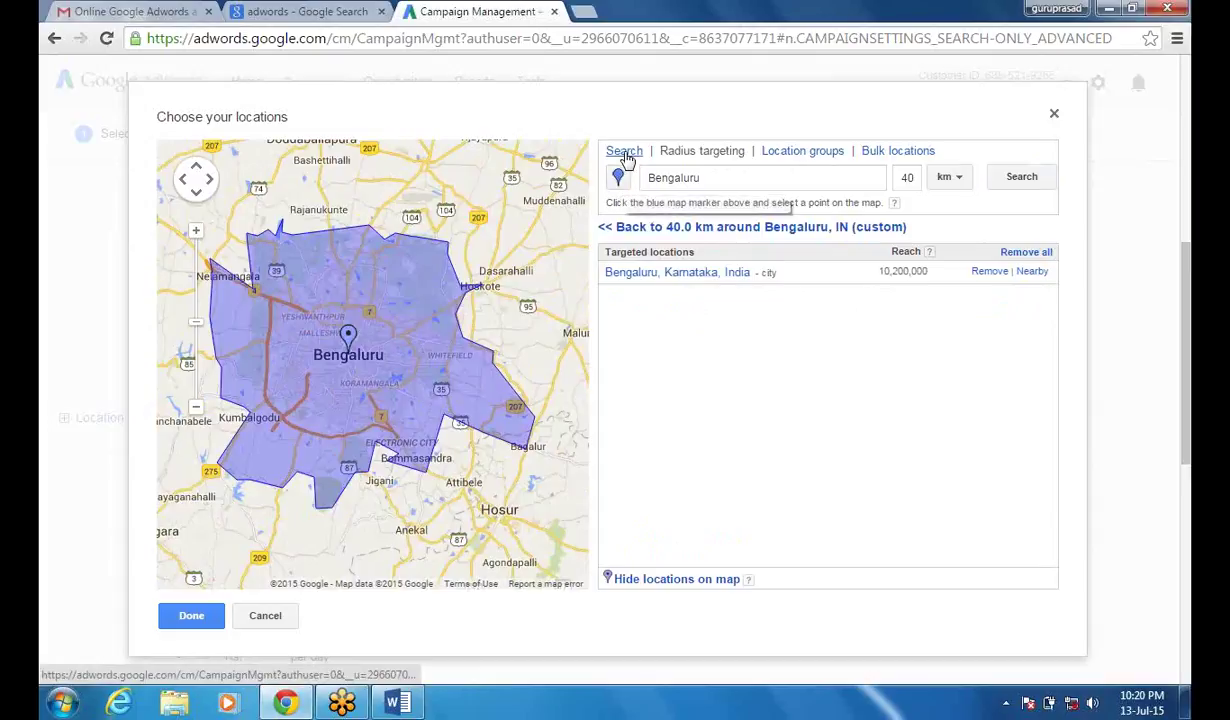
# - Show selectable locations on the map and zoom in on Bengaluru
pyautogui.click(625, 152)
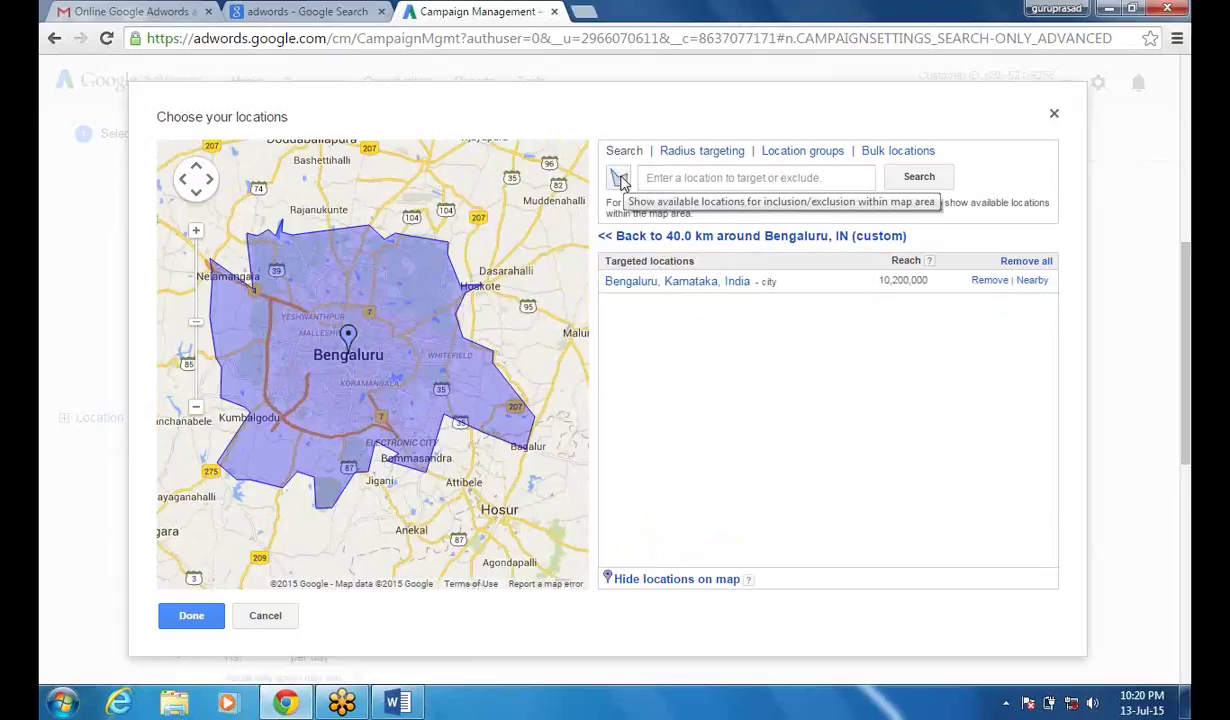
pyautogui.click(621, 181)
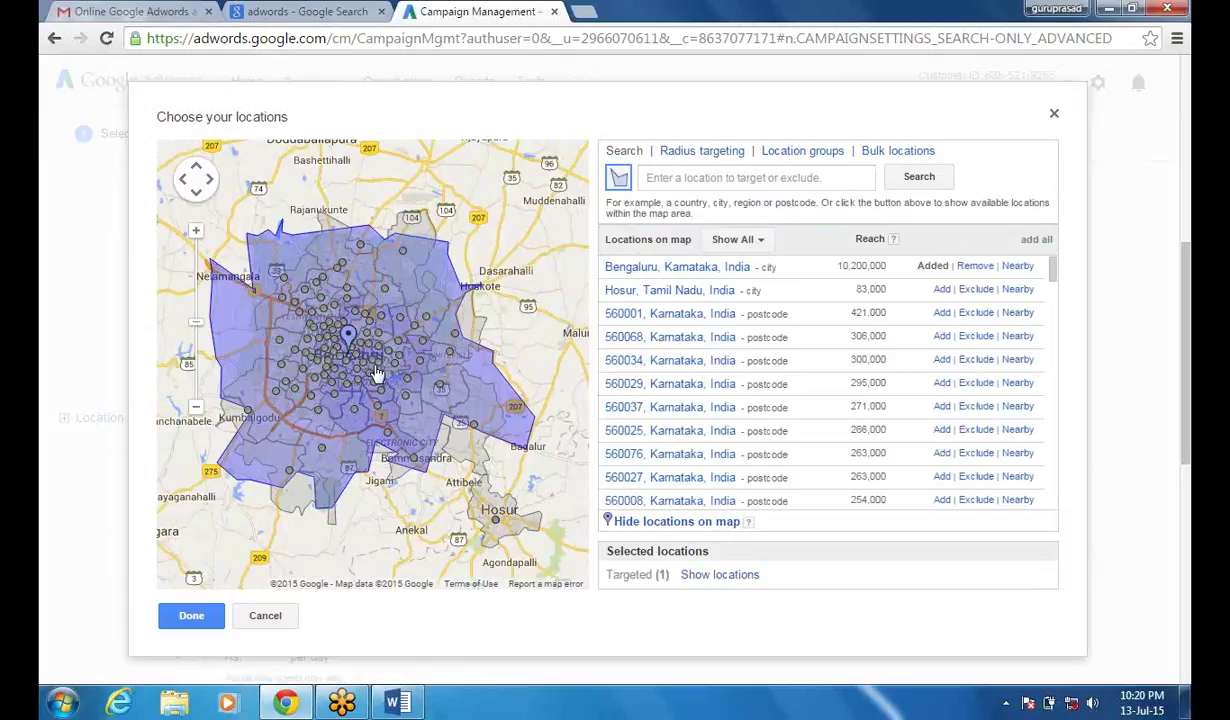
pyautogui.moveTo(1056, 281); pyautogui.dragTo(1058, 268)
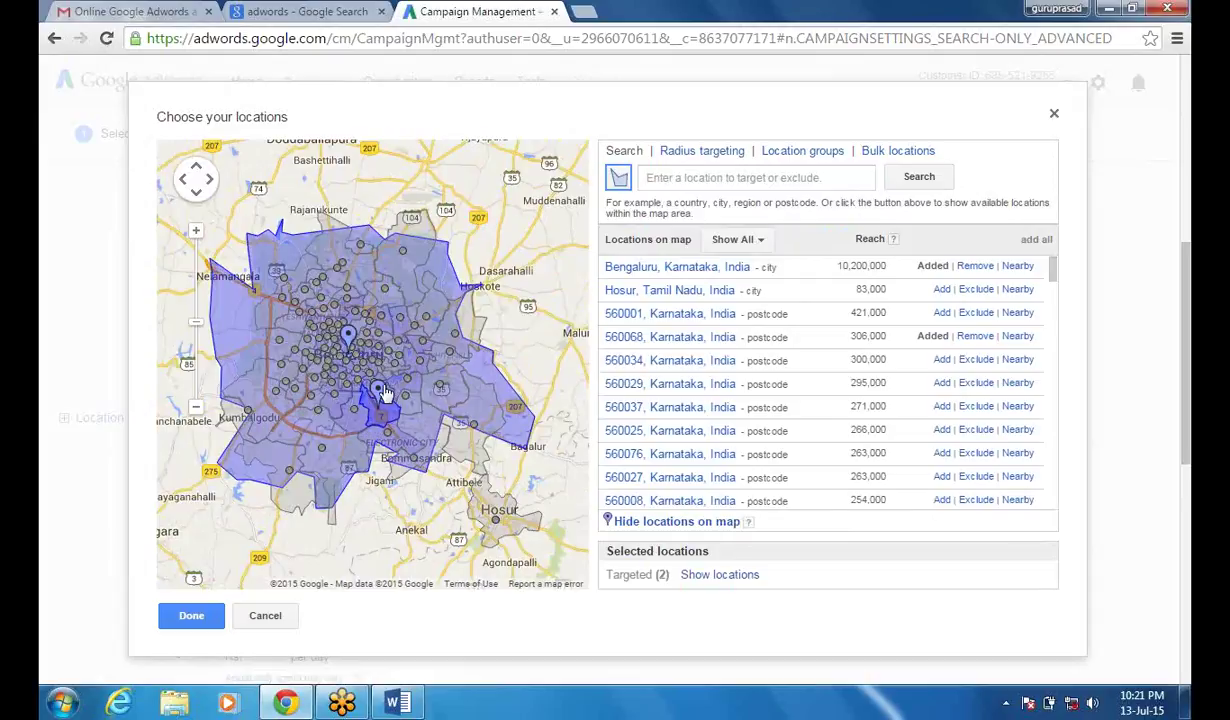
pyautogui.click(197, 232)
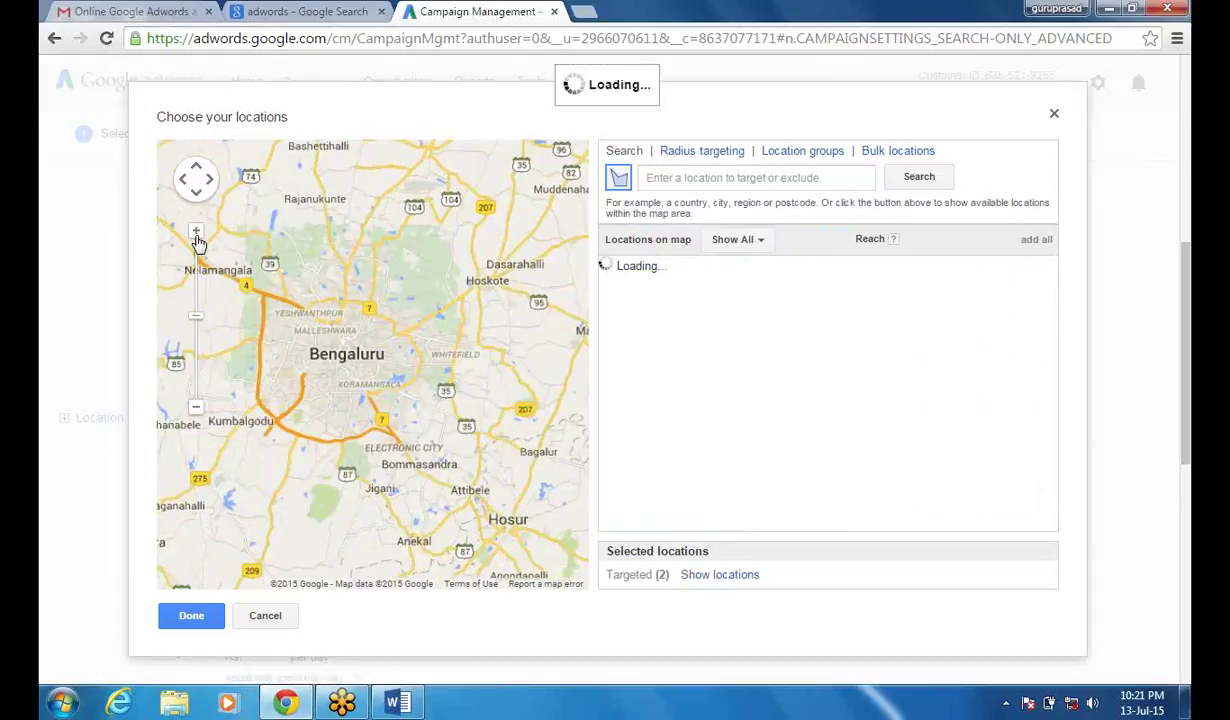
pyautogui.click(197, 232)
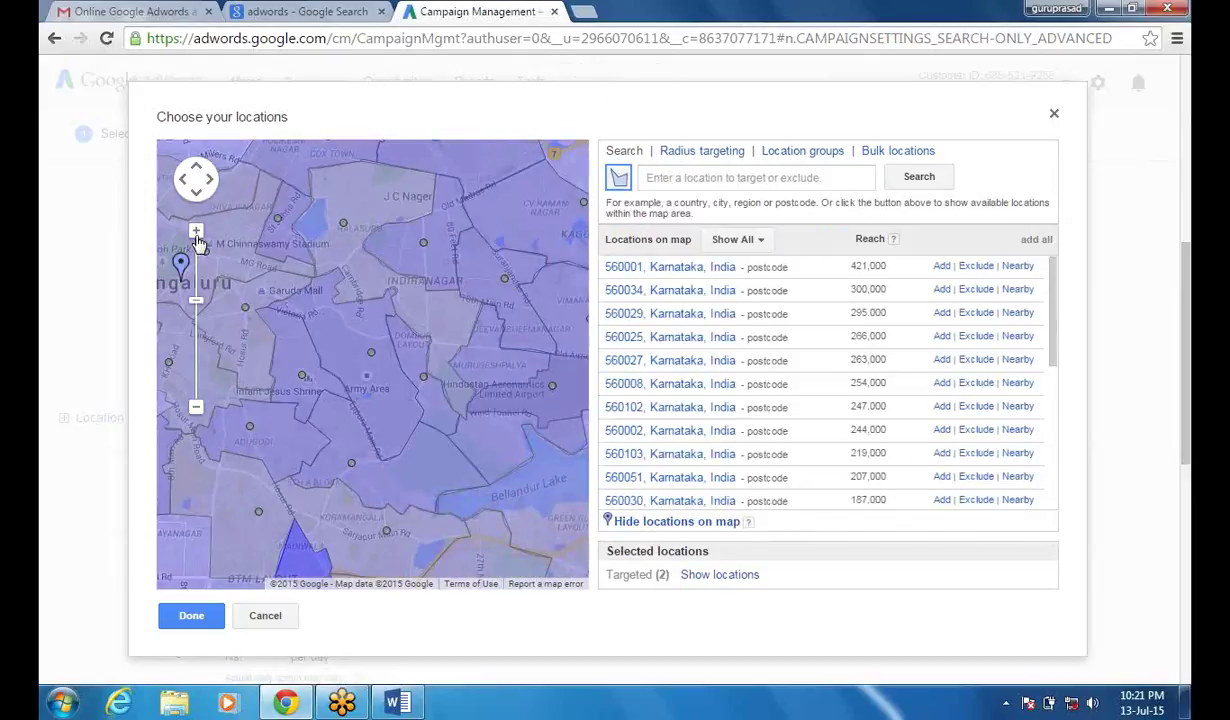
# - Add postcode 560008 to the targeted locations and close the location chooser
pyautogui.click(421, 310)
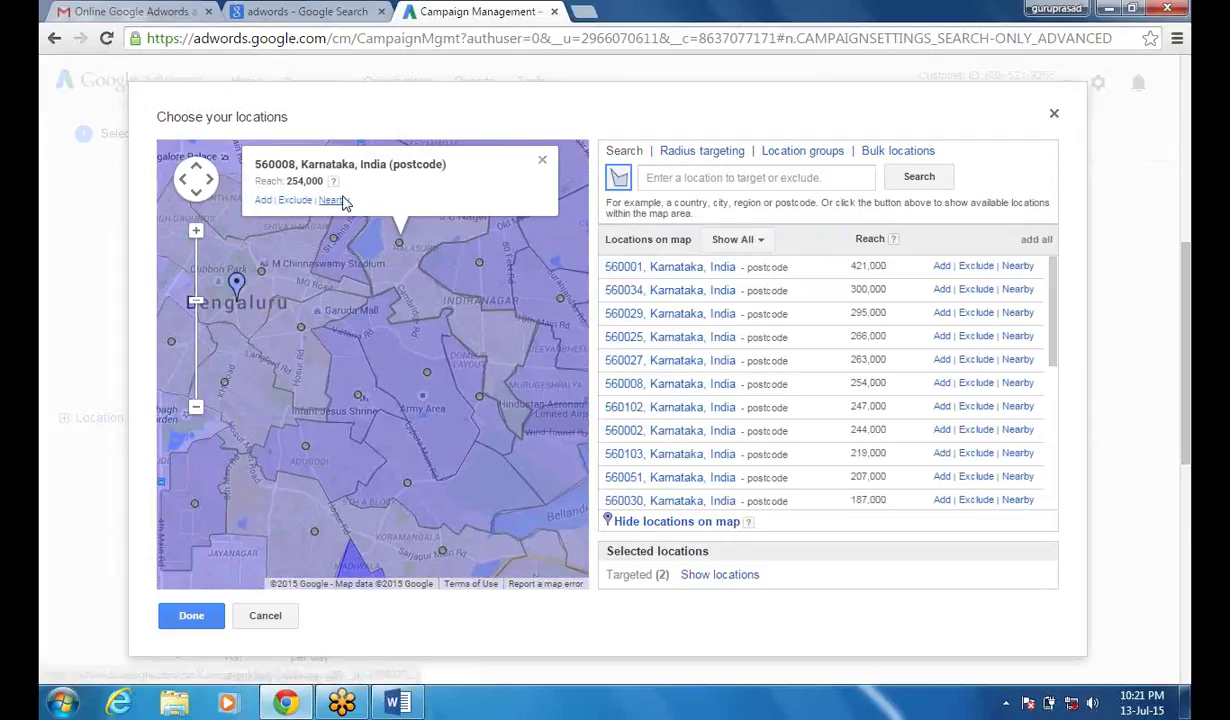
pyautogui.click(263, 201)
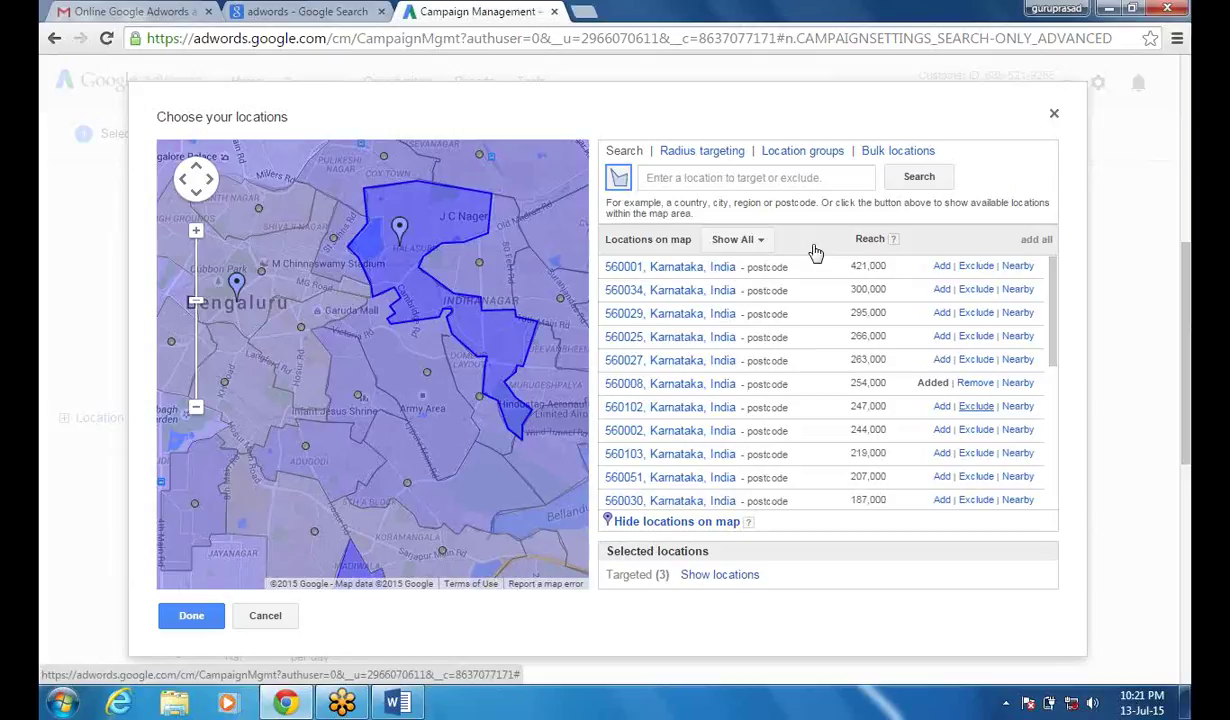
pyautogui.click(189, 615)
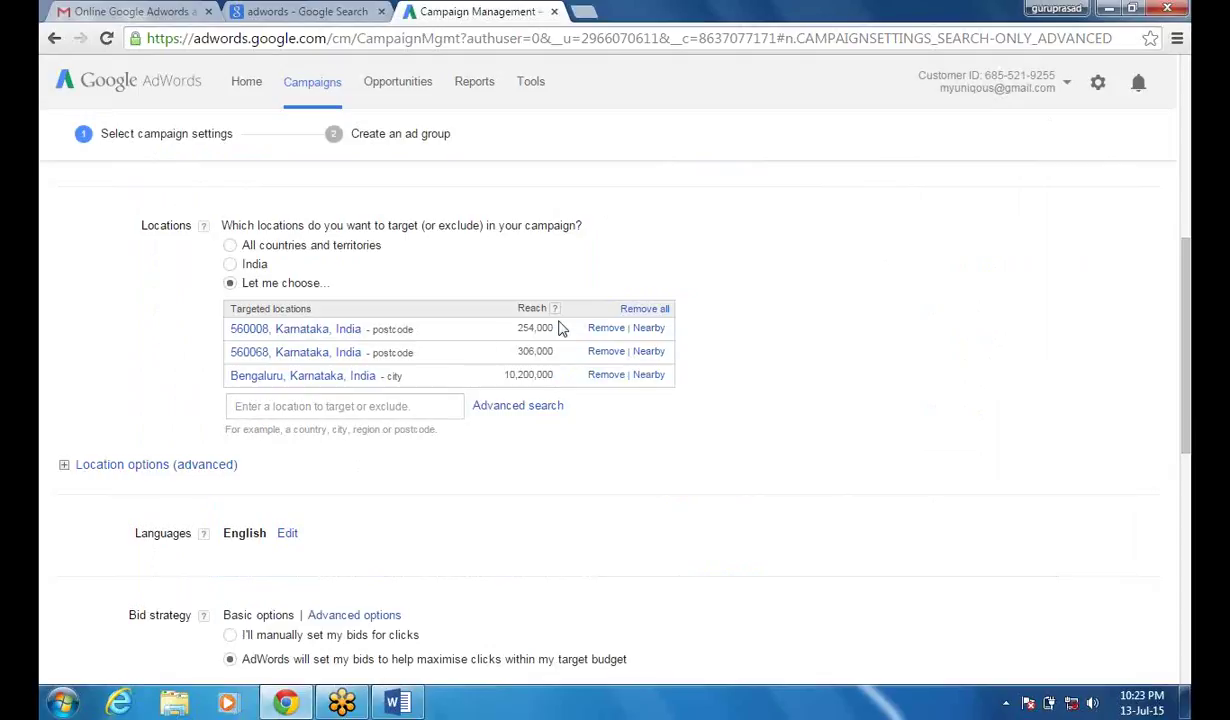
# - Remove Bengaluru city, keeping postcodes 560008 and 560068, and open Languages for editing
pyautogui.moveTo(1187, 257); pyautogui.dragTo(1187, 286)
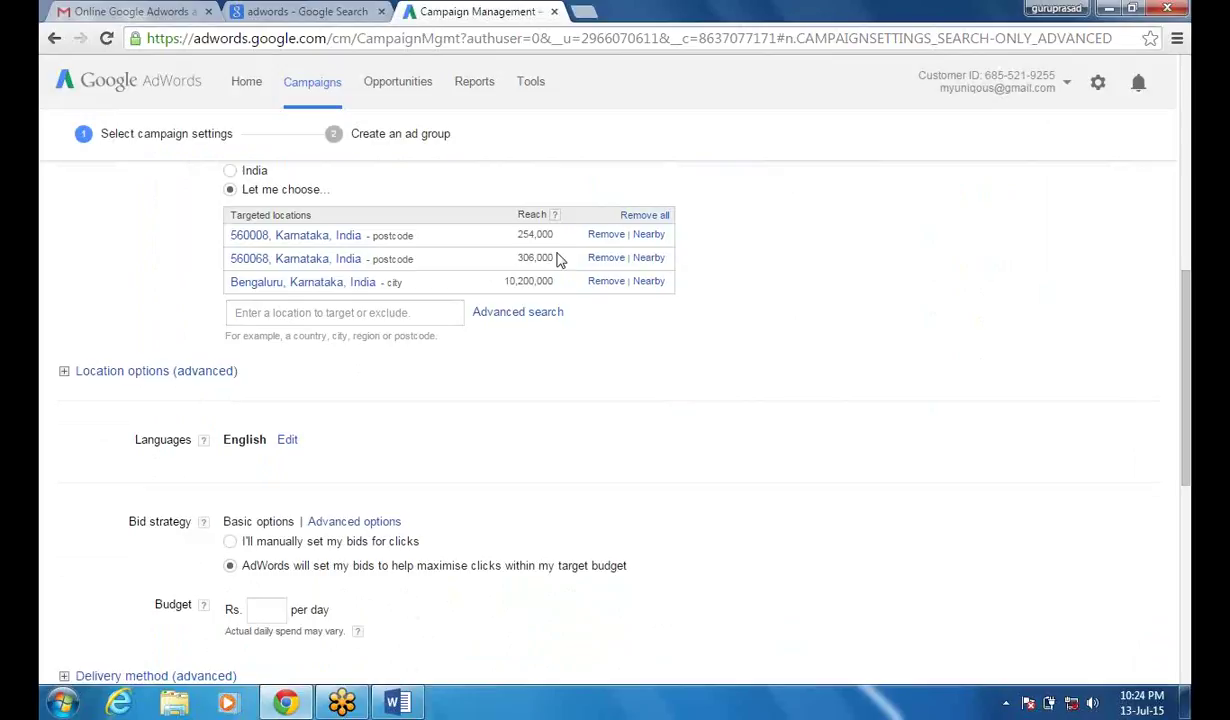
pyautogui.click(607, 282)
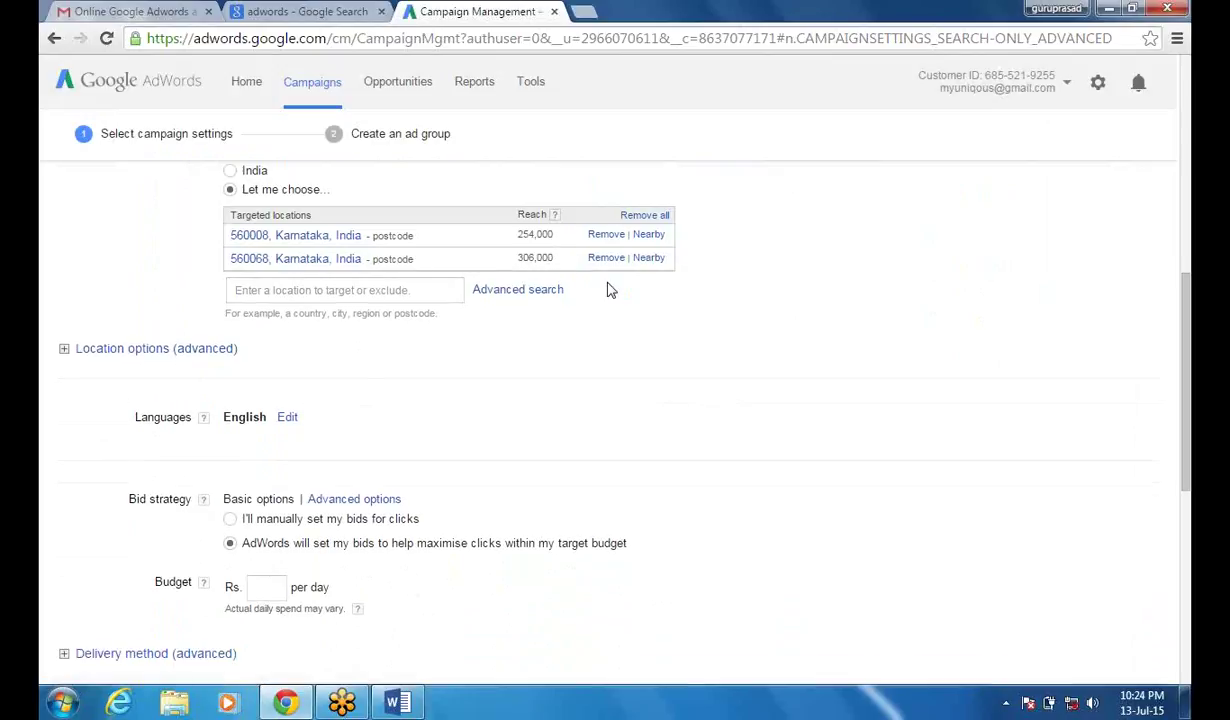
pyautogui.click(375, 290)
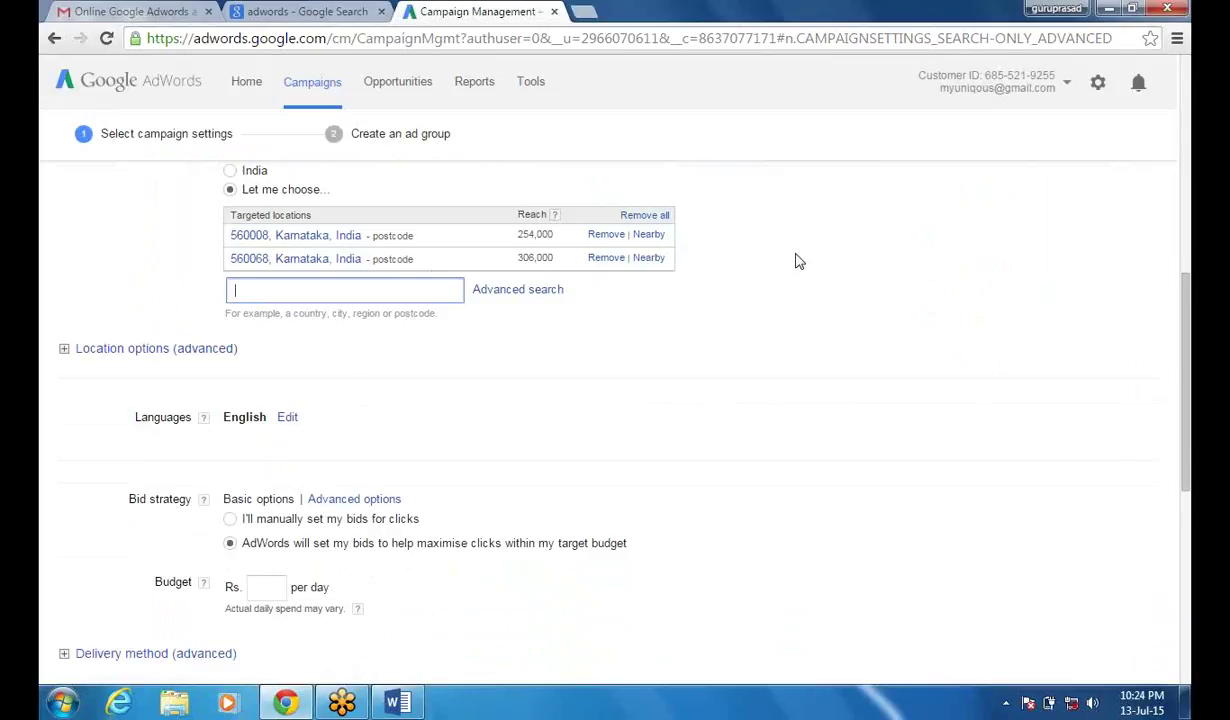
pyautogui.click(287, 417)
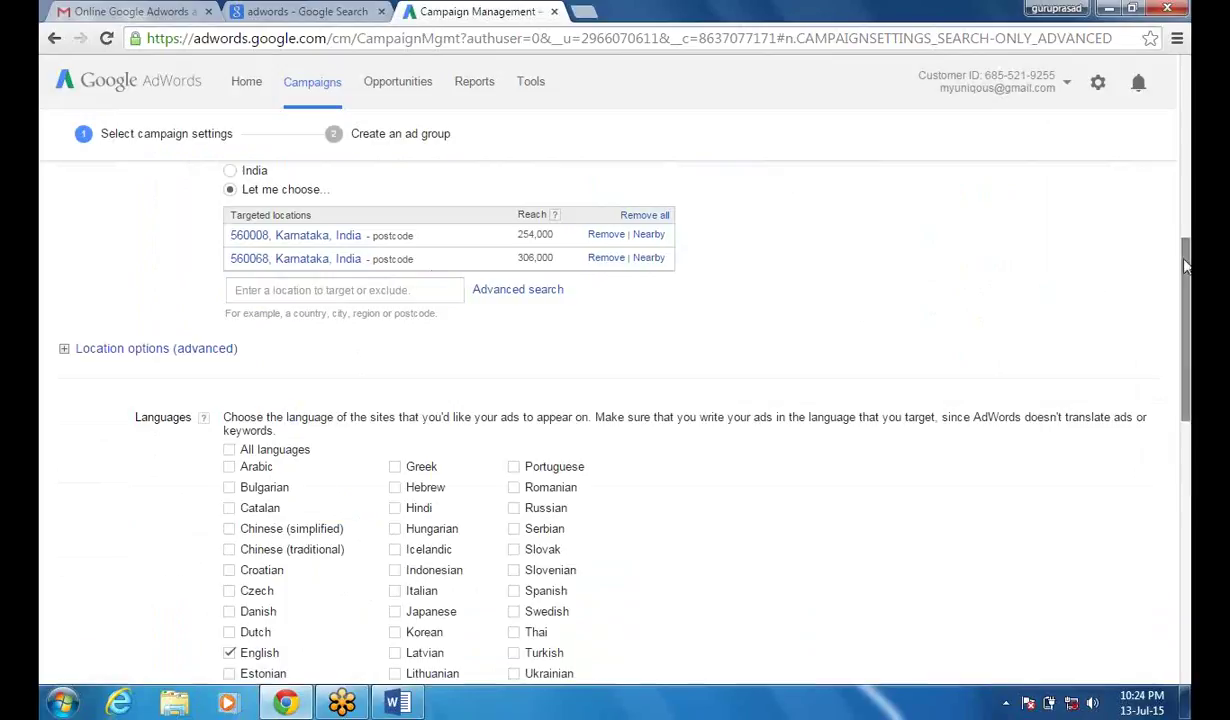
# - Keep English ticked as the campaign's only language
pyautogui.moveTo(1188, 268); pyautogui.dragTo(1188, 337)
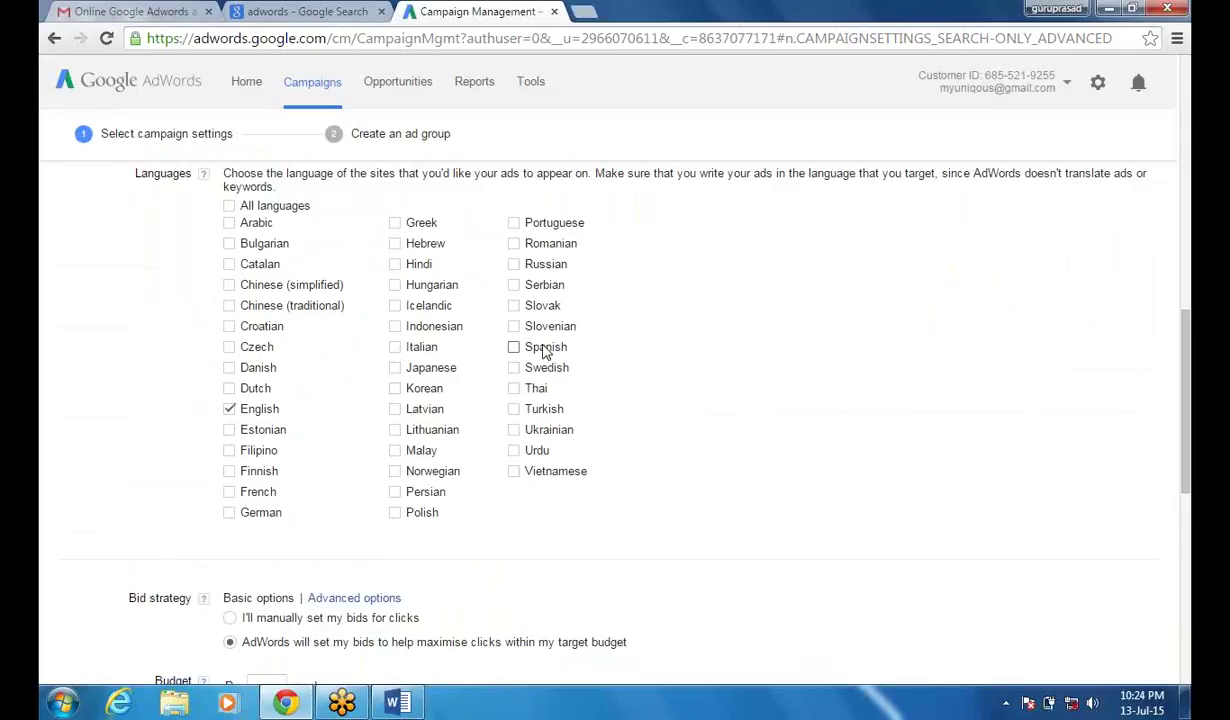
pyautogui.click(229, 405)
pyautogui.moveTo(1187, 347); pyautogui.dragTo(1187, 425)
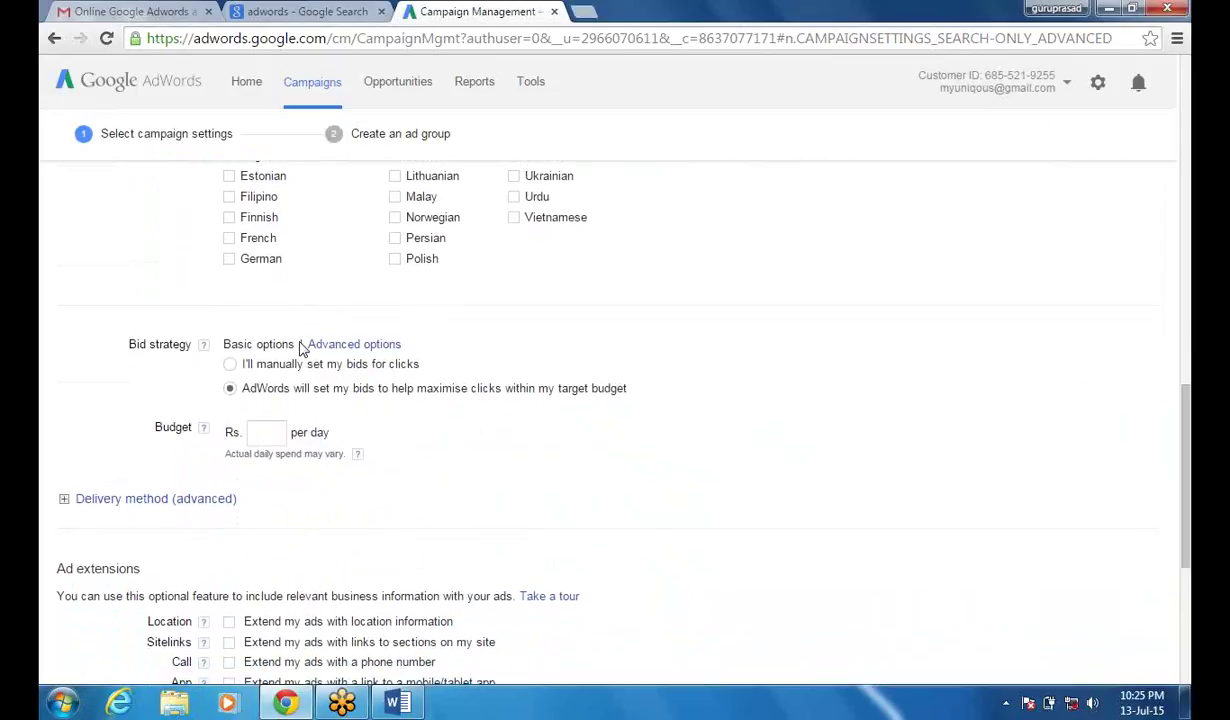
# - Switch the bid strategy to manual CPC bidding and place the cursor in Default bid
pyautogui.click(231, 366)
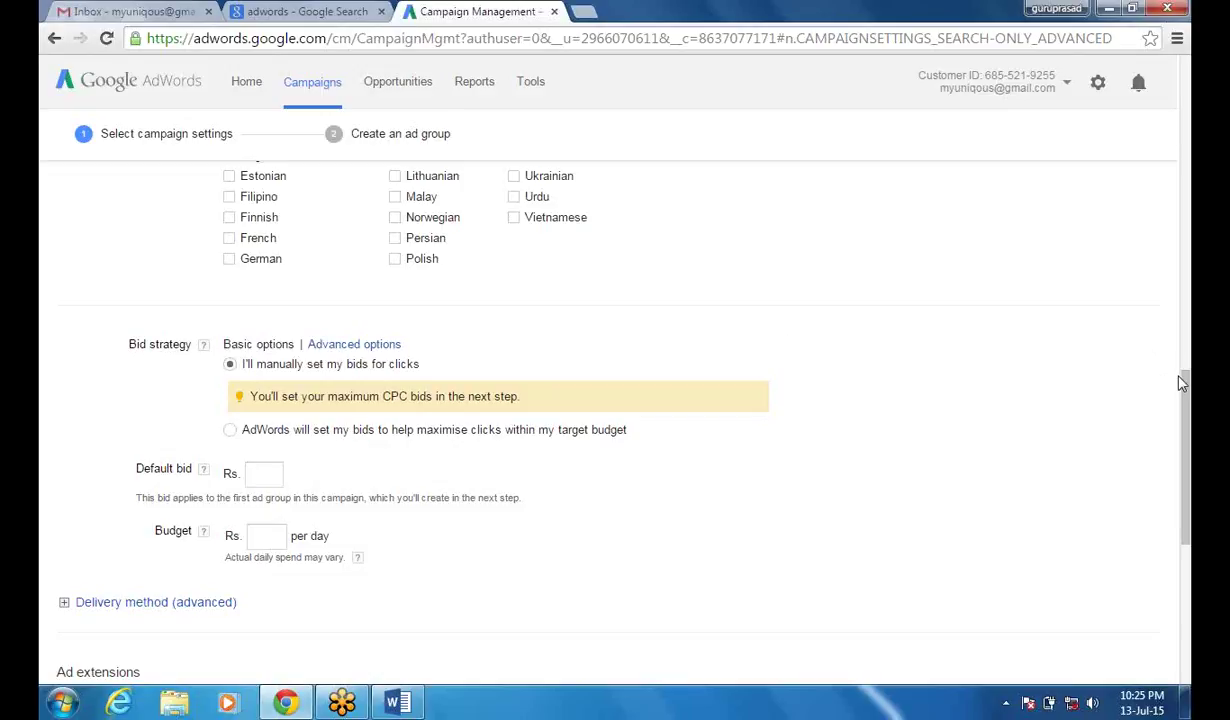
pyautogui.moveTo(1186, 392); pyautogui.dragTo(1186, 442)
pyautogui.click(263, 285)
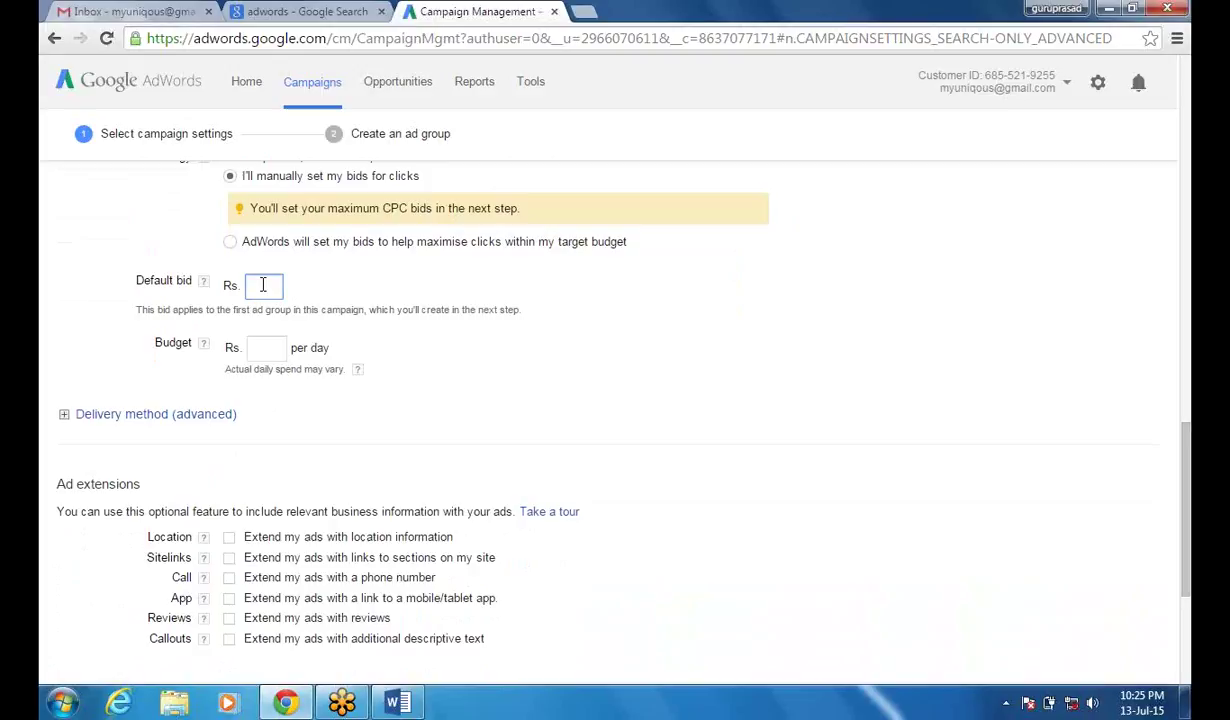
# - Set a Rs. 1000 daily budget and change the default bid from 20 to Rs. 550
pyautogui.write('20')
pyautogui.click(266, 349)
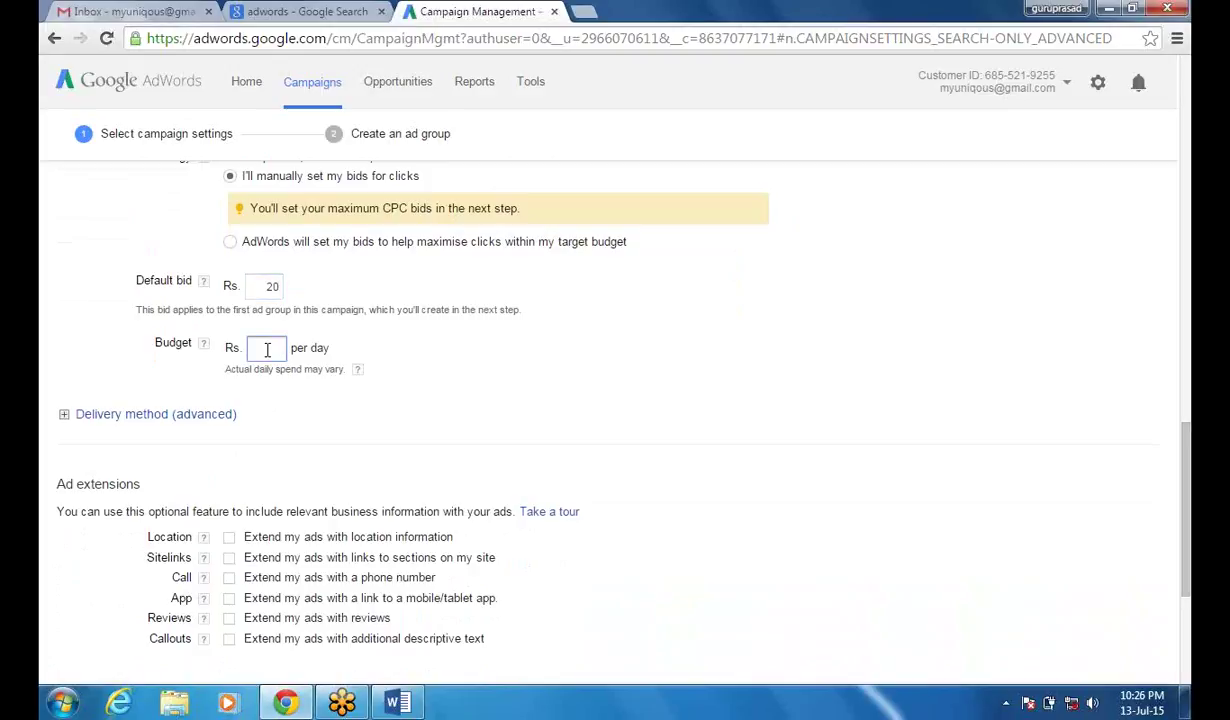
pyautogui.write('50')
pyautogui.write('0')
pyautogui.press('BackSpace')
pyautogui.press('BackSpace')
pyautogui.press('BackSpace')
pyautogui.write('1000')
pyautogui.click(505, 386)
pyautogui.doubleClick(276, 287)
pyautogui.press('BackSpace')
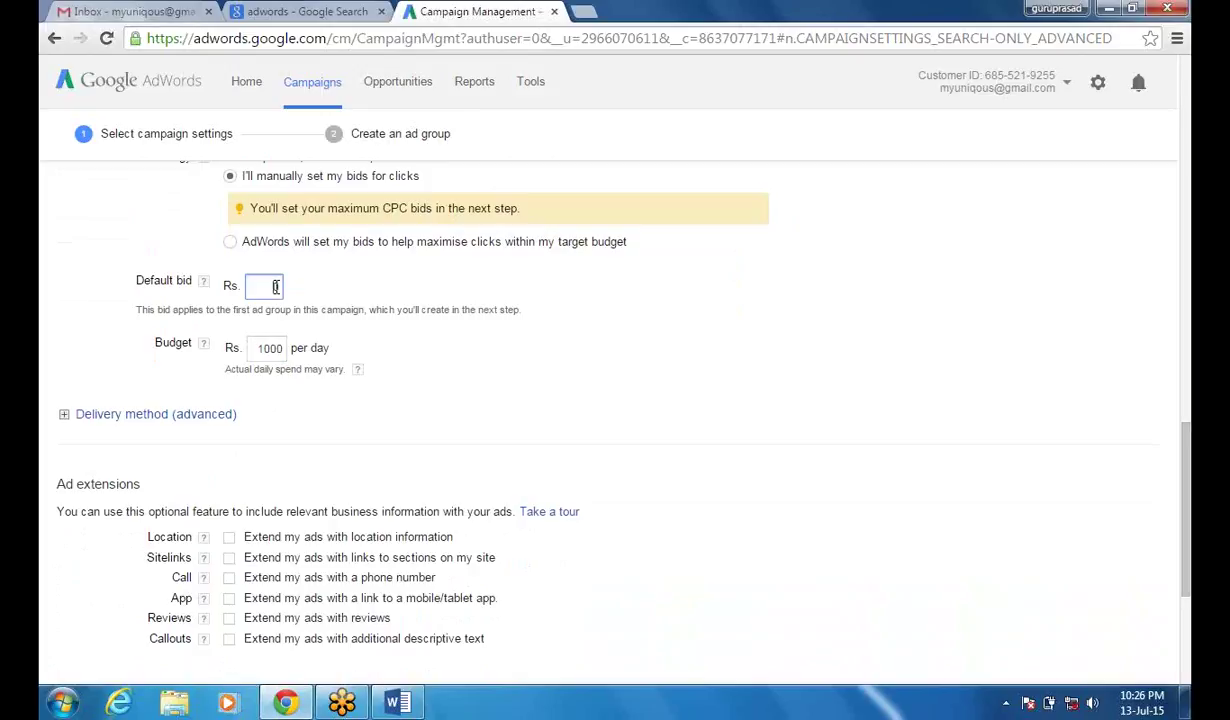
pyautogui.write('550')
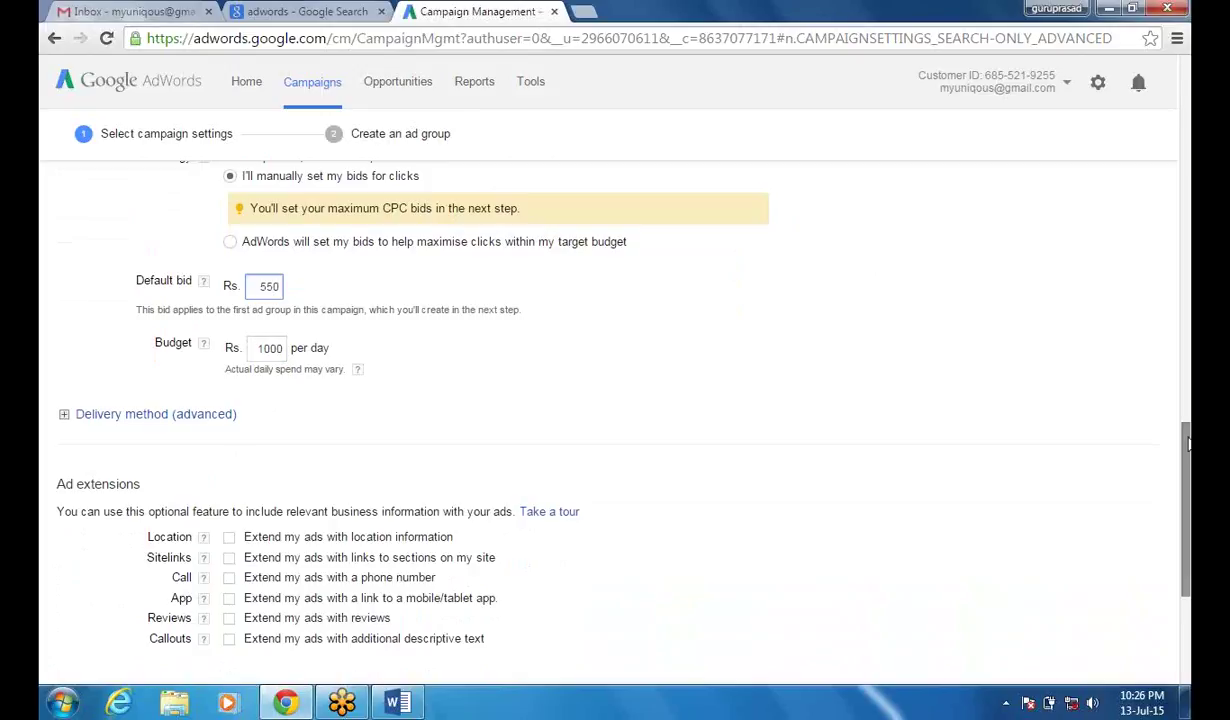
pyautogui.moveTo(1188, 445); pyautogui.dragTo(1188, 483)
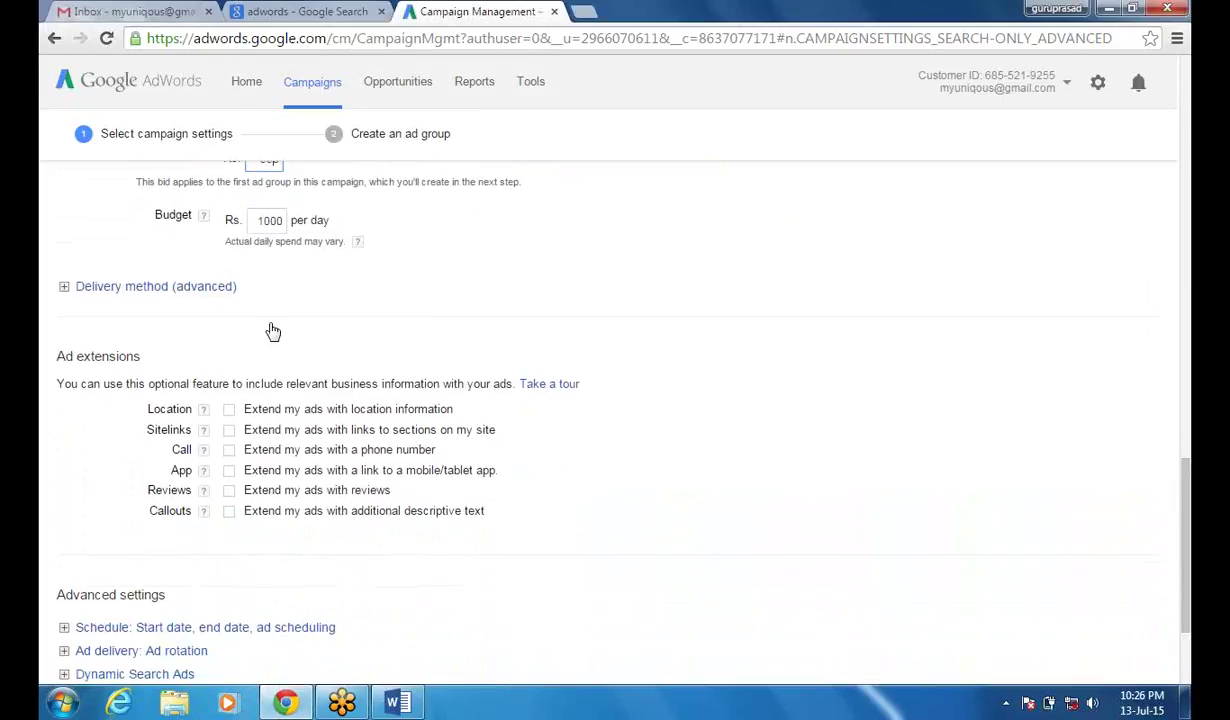
pyautogui.click(145, 288)
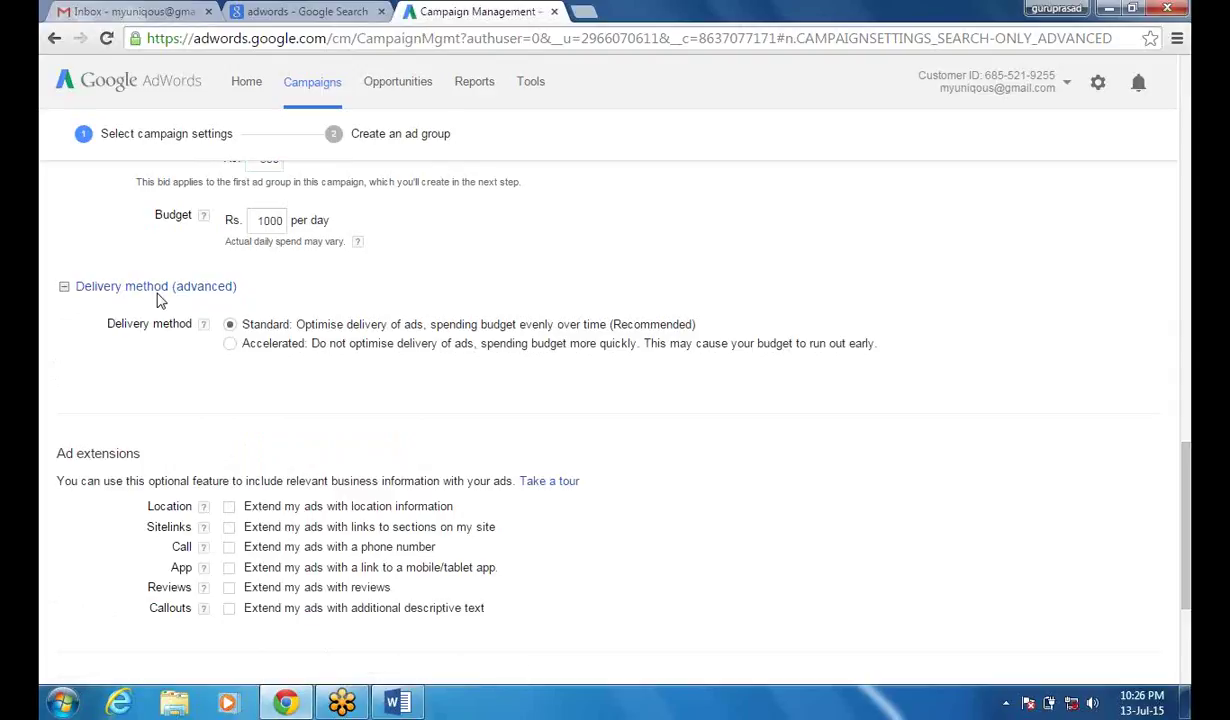
pyautogui.moveTo(1187, 500); pyautogui.dragTo(1187, 470)
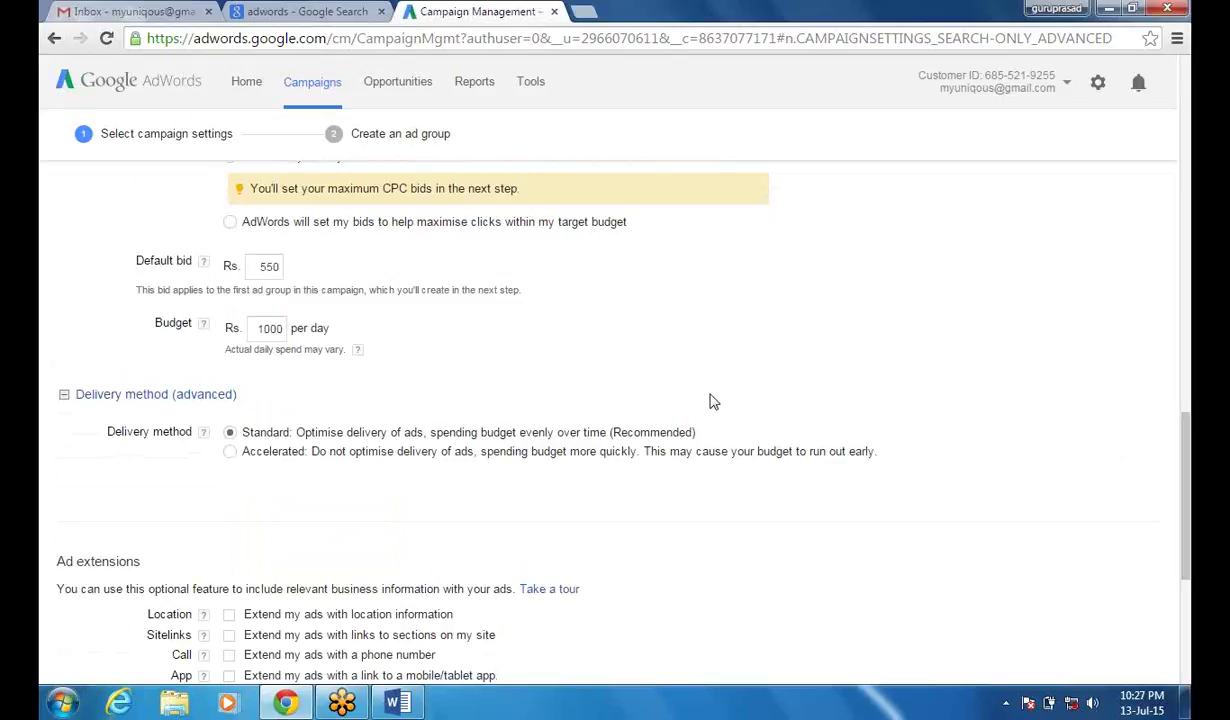
pyautogui.click(277, 265)
pyautogui.press('BackSpace')
pyautogui.click(594, 364)
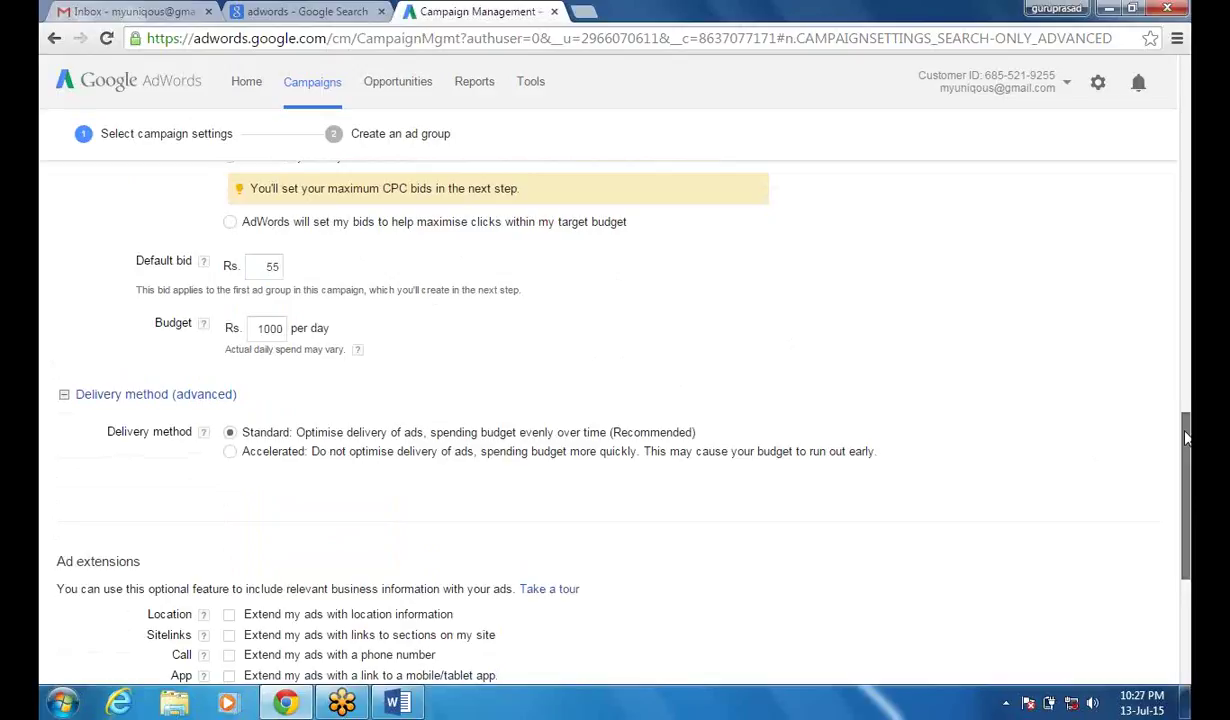
pyautogui.moveTo(1186, 437); pyautogui.dragTo(1186, 438)
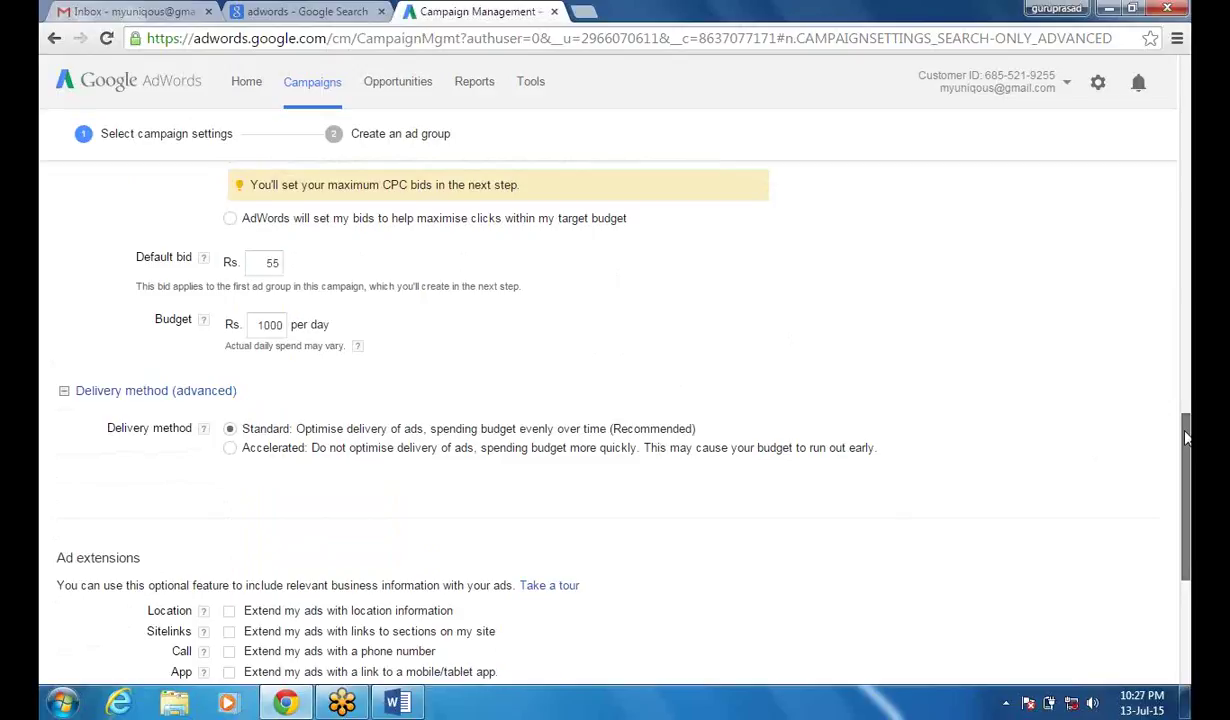
pyautogui.moveTo(1186, 437); pyautogui.dragTo(1186, 440)
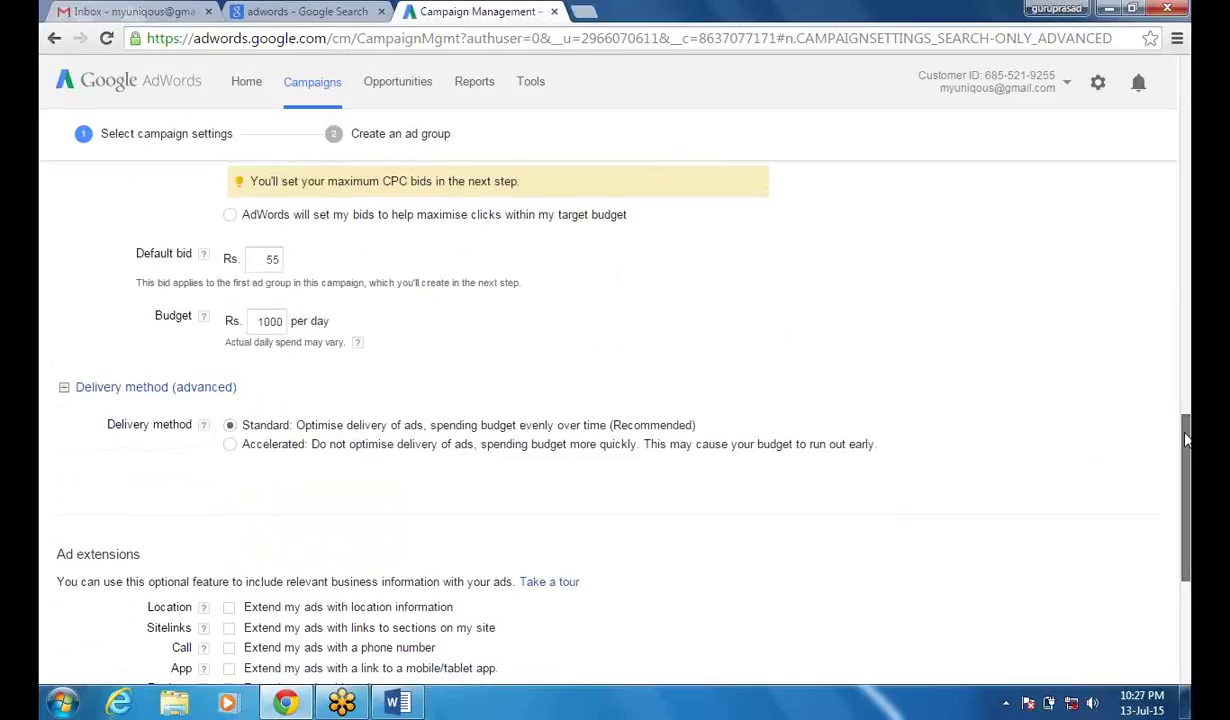
pyautogui.moveTo(1186, 440); pyautogui.dragTo(1186, 485)
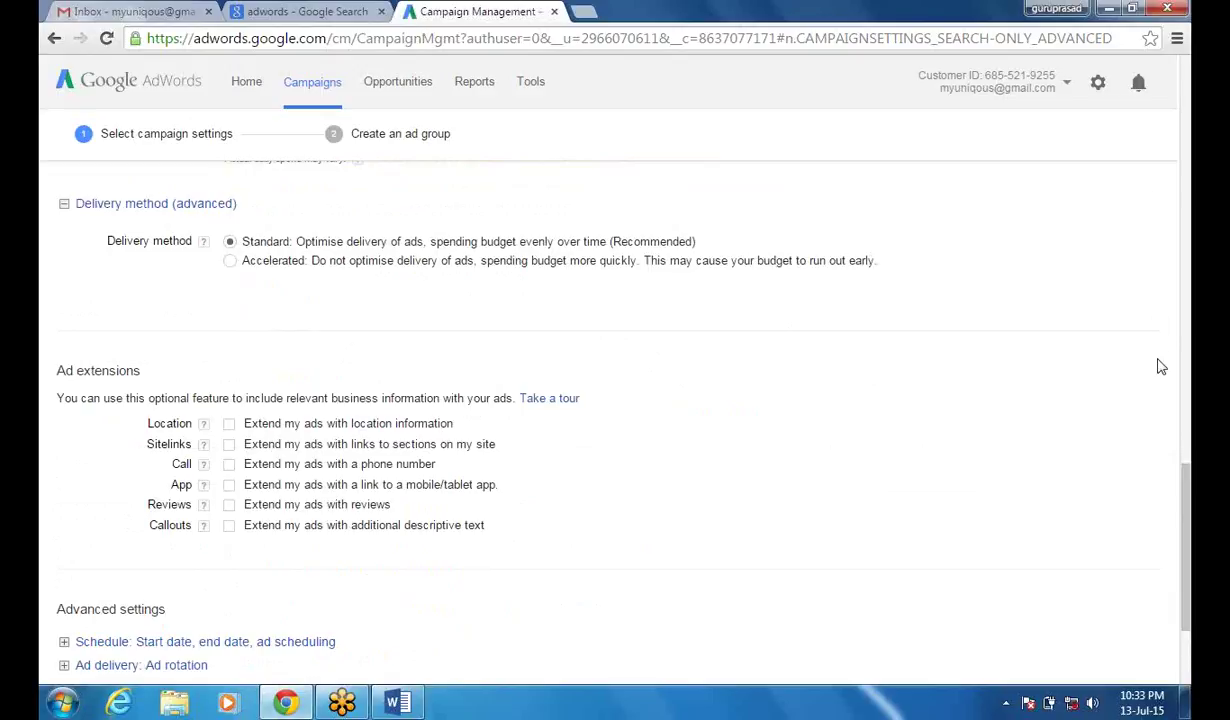
# - Reveal the Schedule settings: start date 13 Jul 2015, no end date, ads all days and hours
pyautogui.moveTo(1188, 483); pyautogui.dragTo(1188, 524)
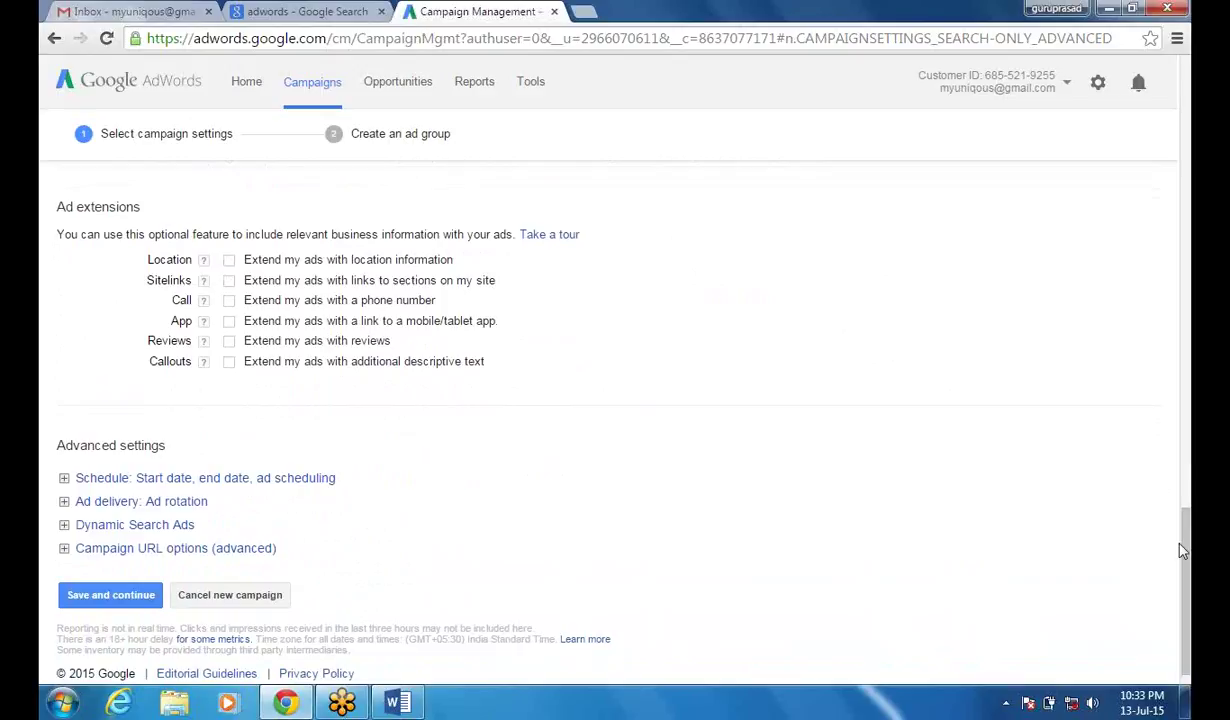
pyautogui.moveTo(1188, 553); pyautogui.dragTo(1185, 401)
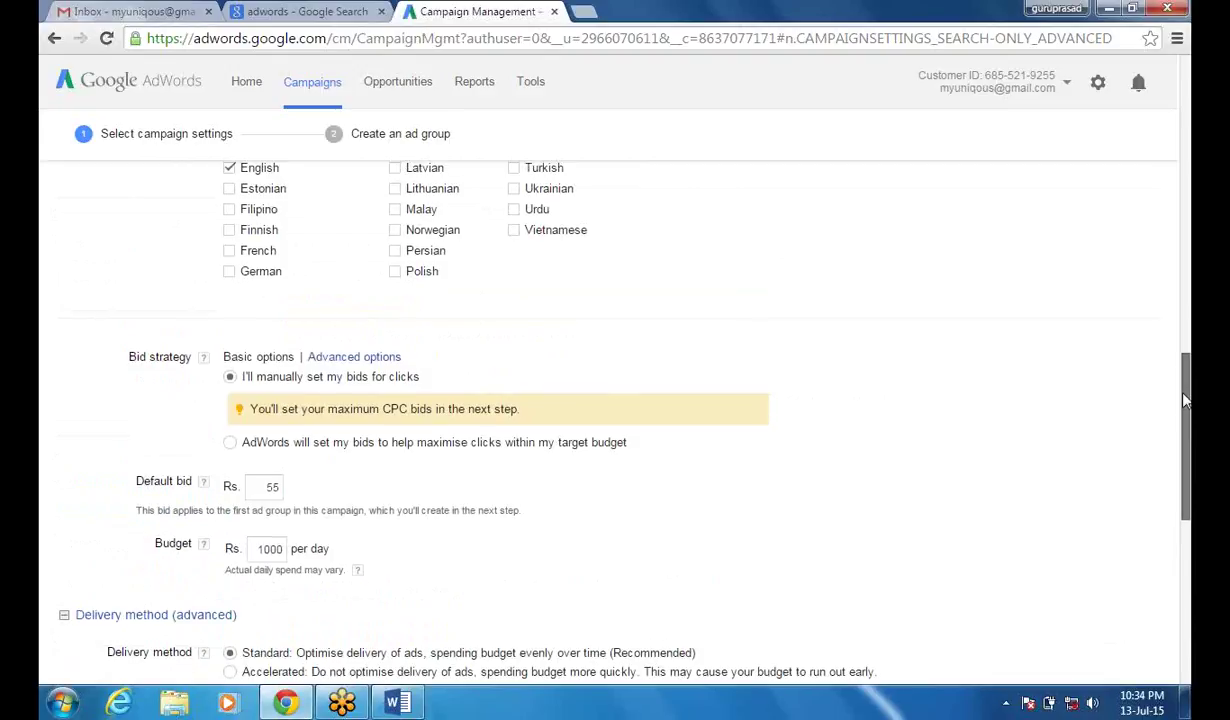
pyautogui.moveTo(1185, 399); pyautogui.dragTo(1186, 285)
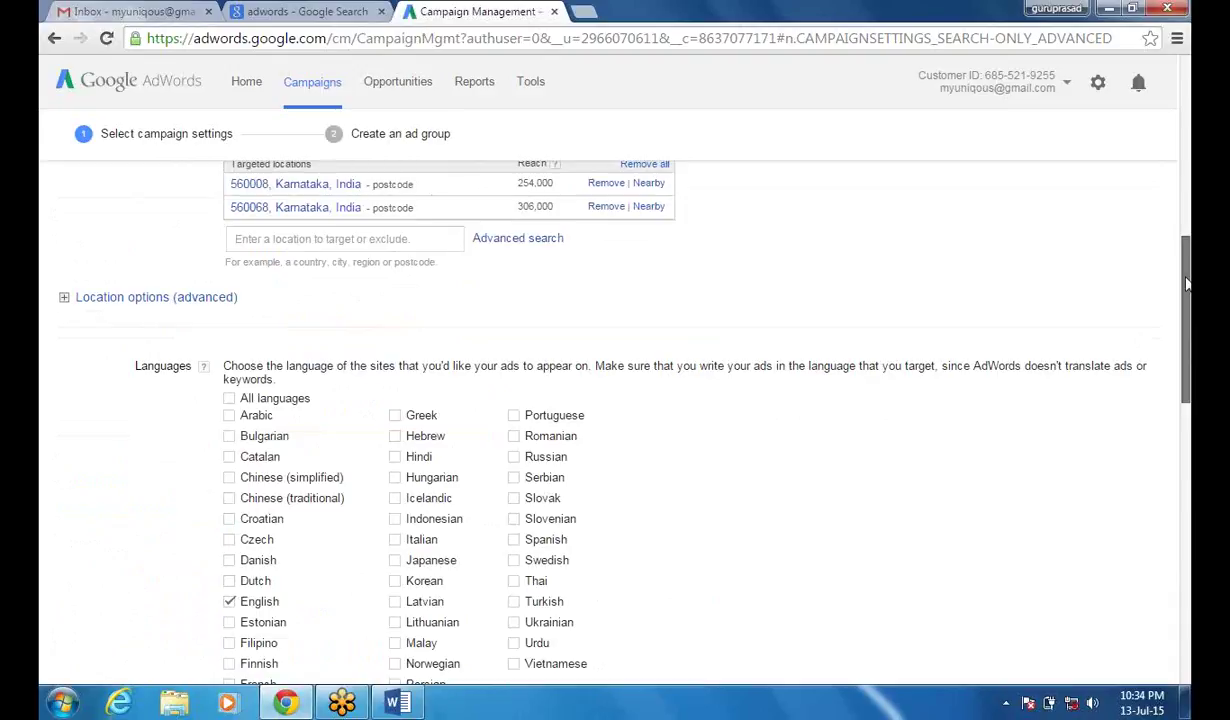
pyautogui.moveTo(1186, 285); pyautogui.dragTo(1186, 243)
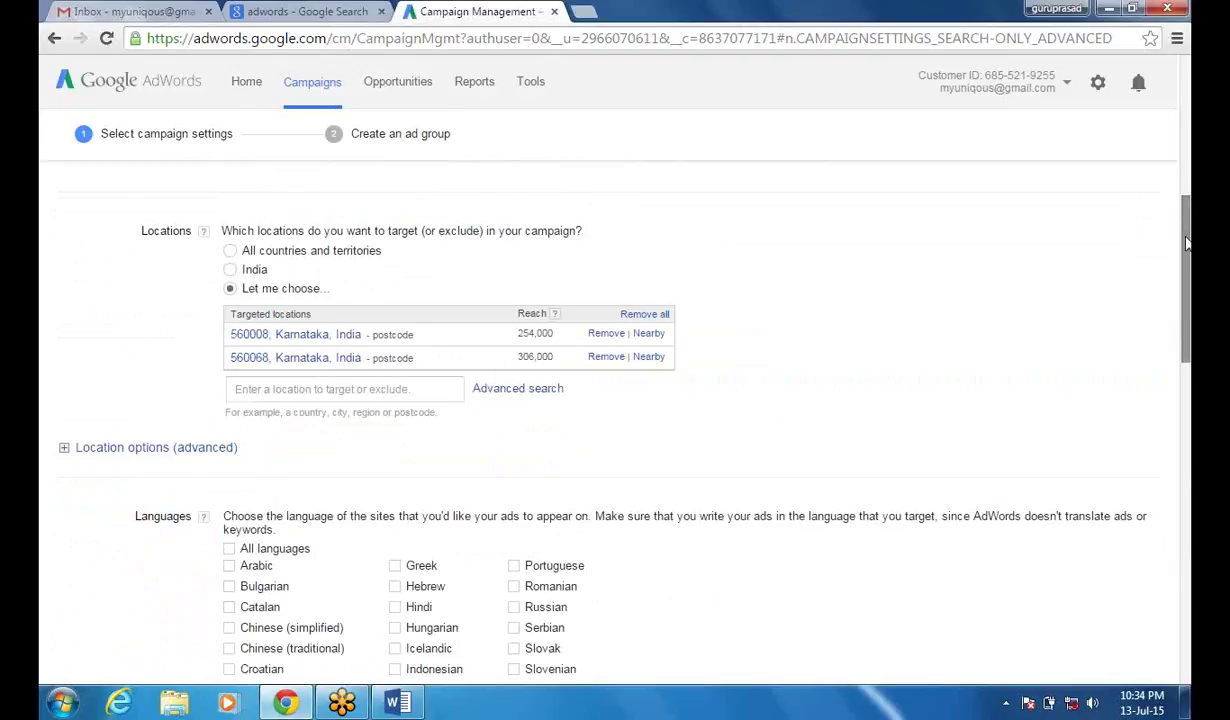
pyautogui.scroll(-5, 1187, 243)
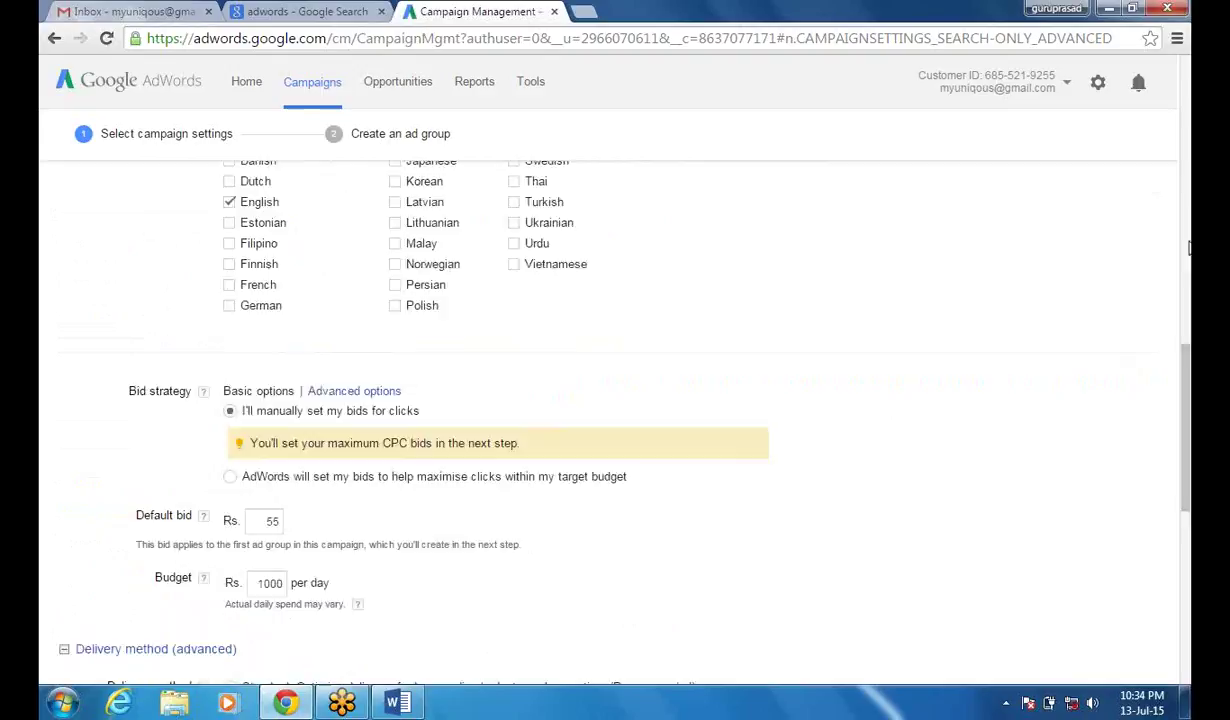
pyautogui.scroll(5, 1187, 248)
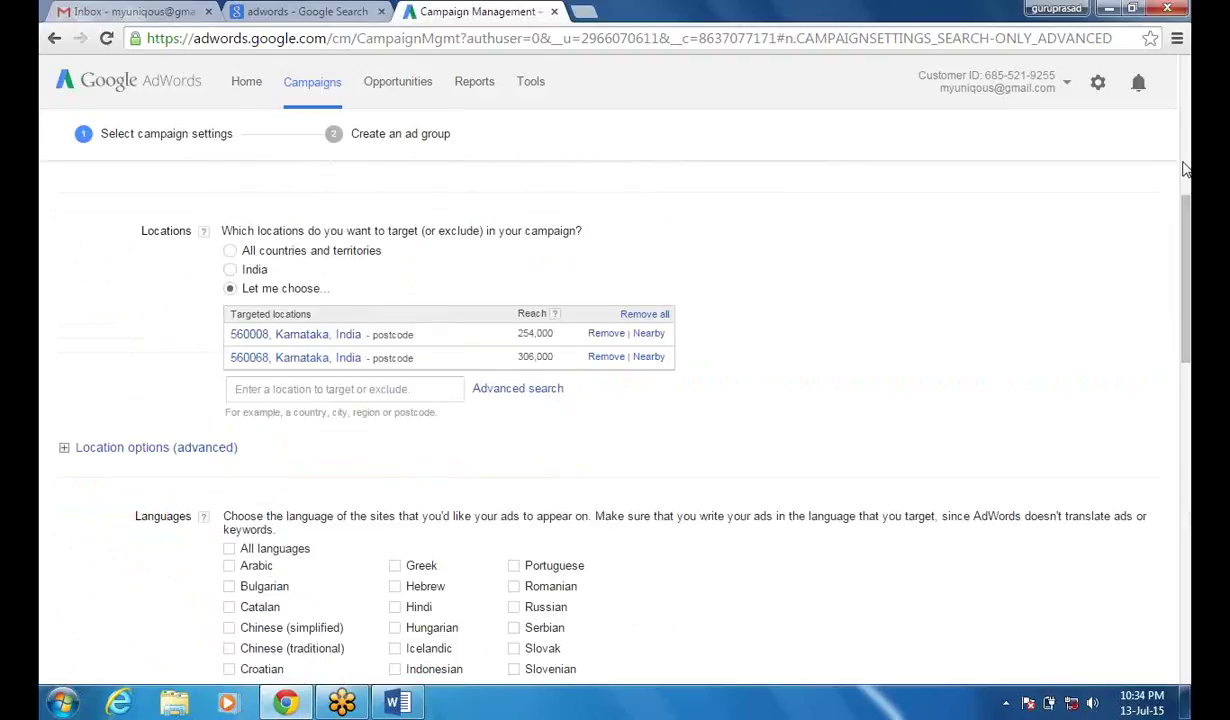
pyautogui.scroll(5, 1186, 165)
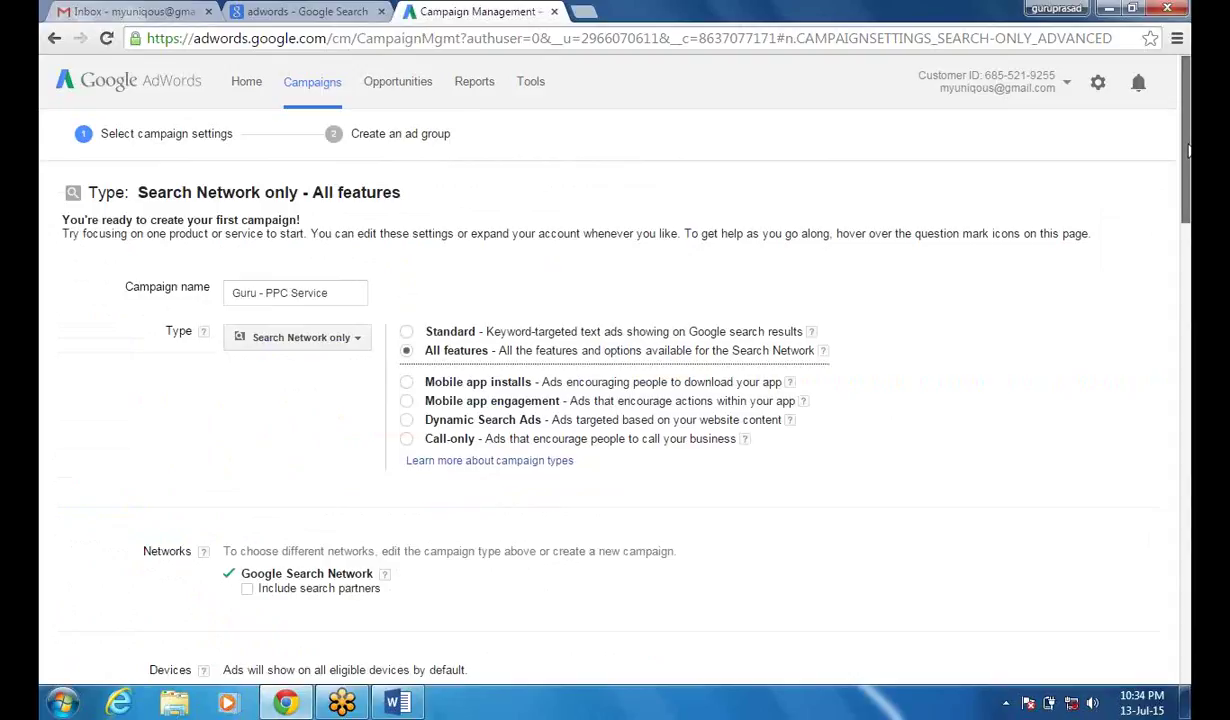
pyautogui.moveTo(1188, 150); pyautogui.dragTo(1188, 455)
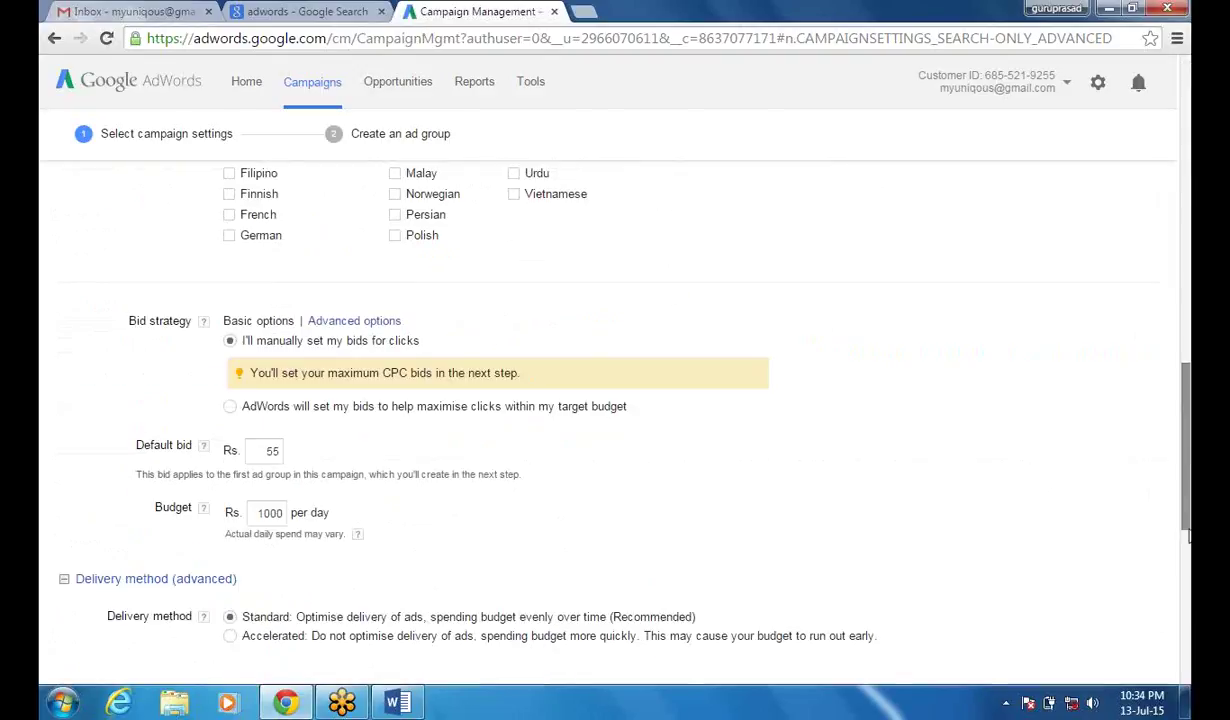
pyautogui.moveTo(1185, 538); pyautogui.dragTo(1187, 698)
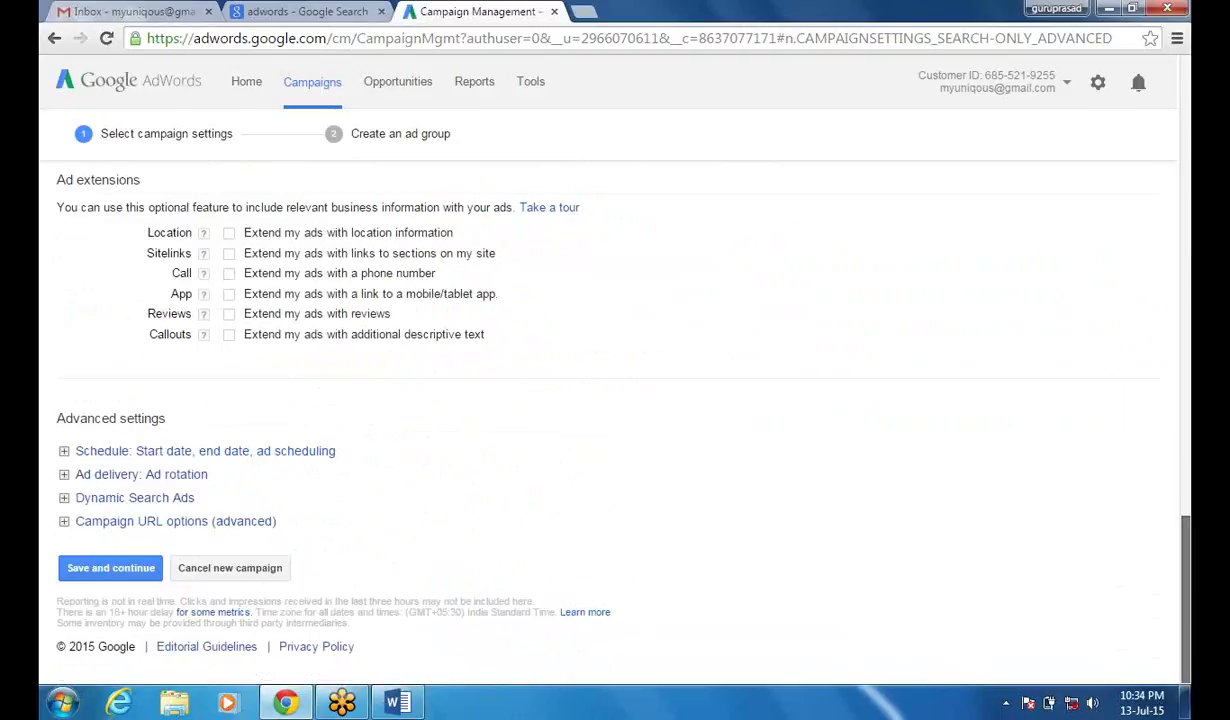
pyautogui.click(224, 452)
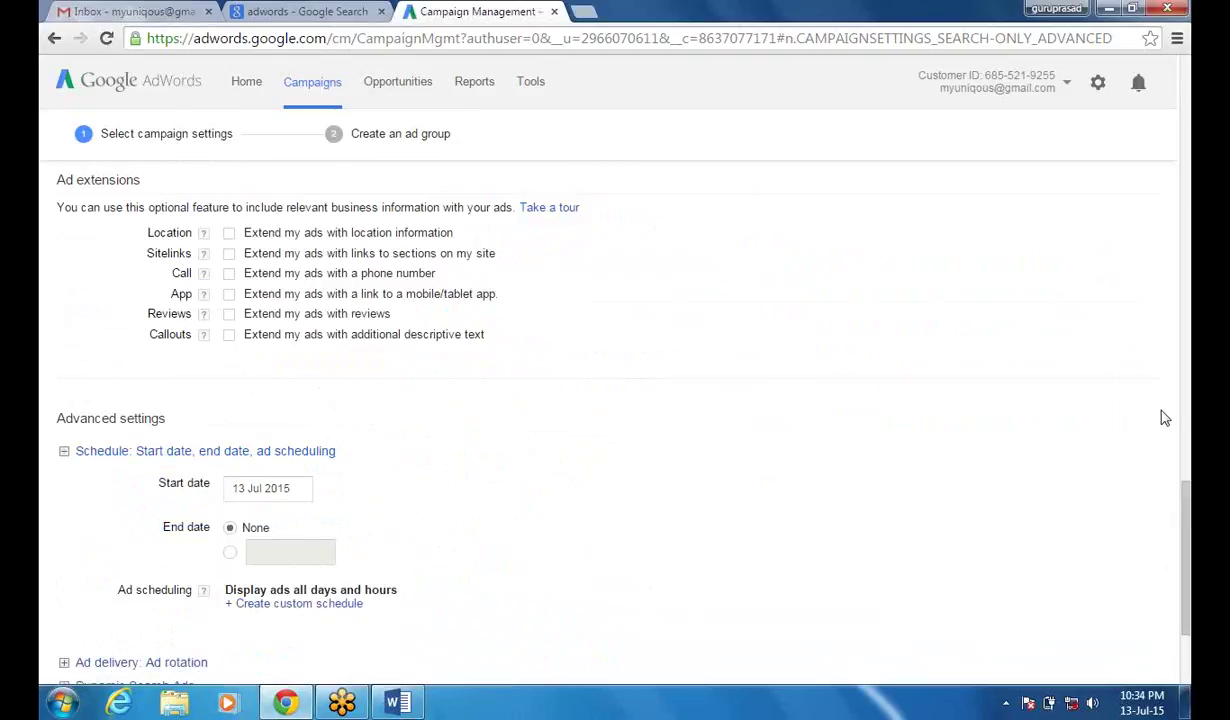
pyautogui.moveTo(1187, 503); pyautogui.dragTo(1188, 553)
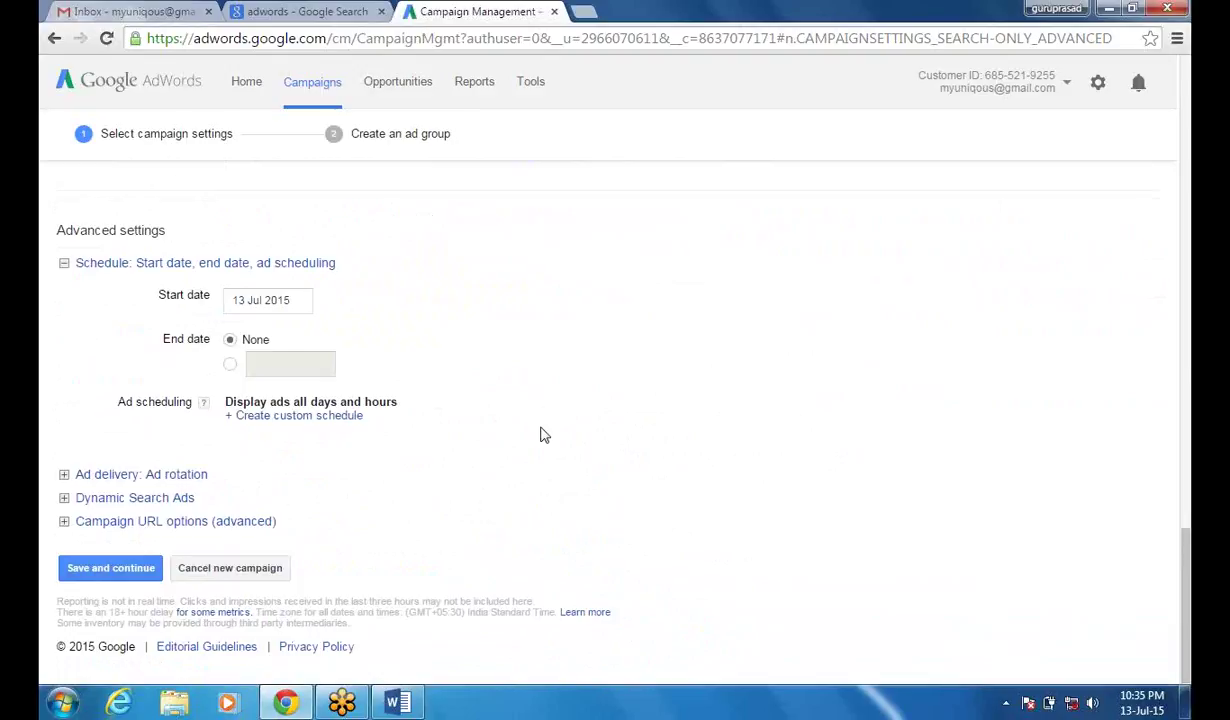
# - Give the campaign a specific end date of 31 Jul 2015
pyautogui.click(230, 366)
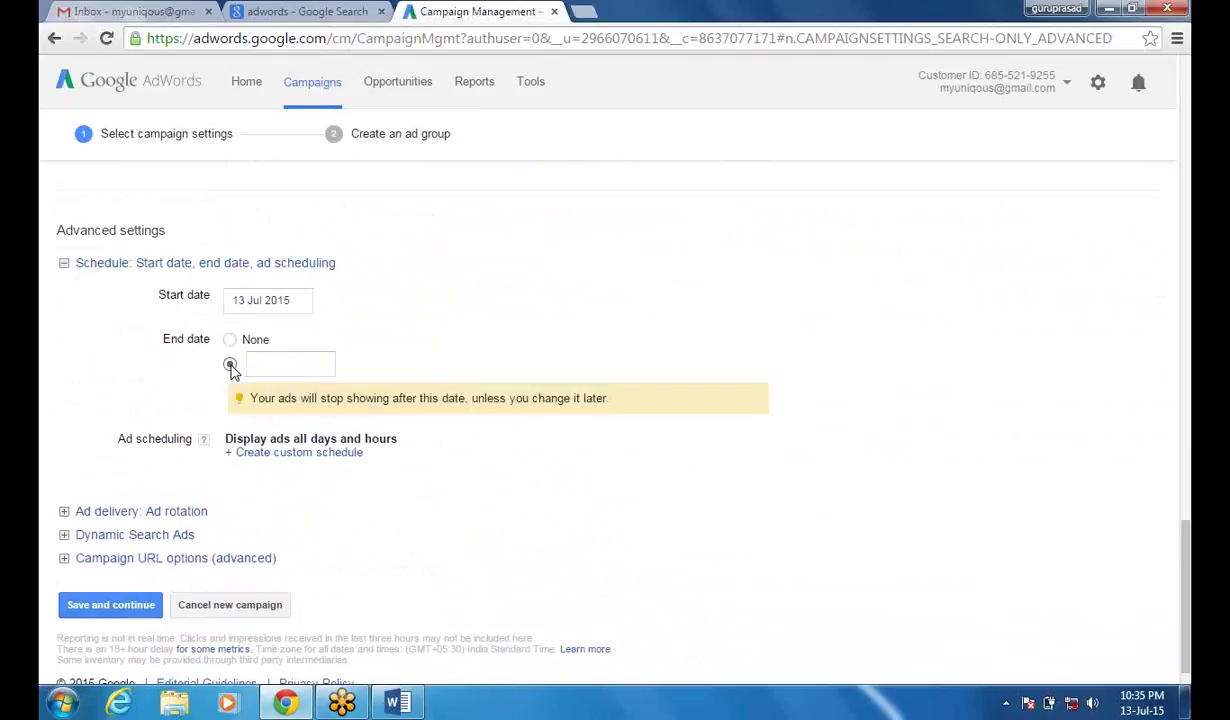
pyautogui.click(278, 364)
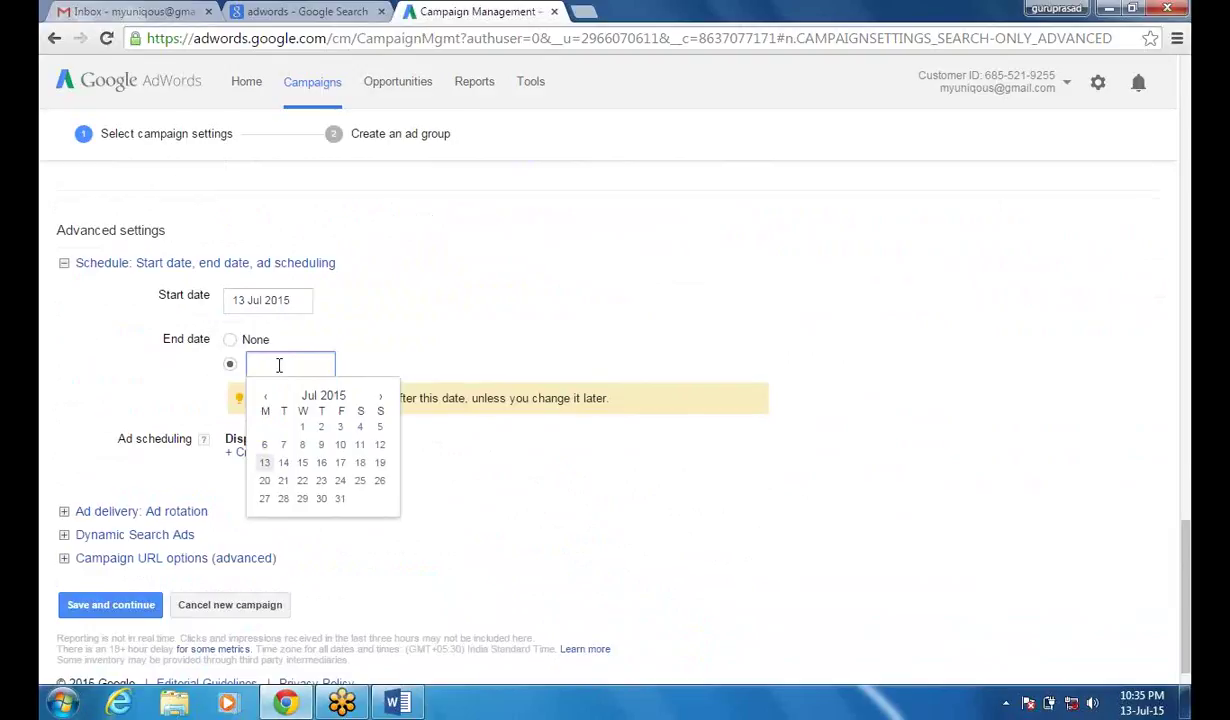
pyautogui.click(340, 498)
pyautogui.click(344, 507)
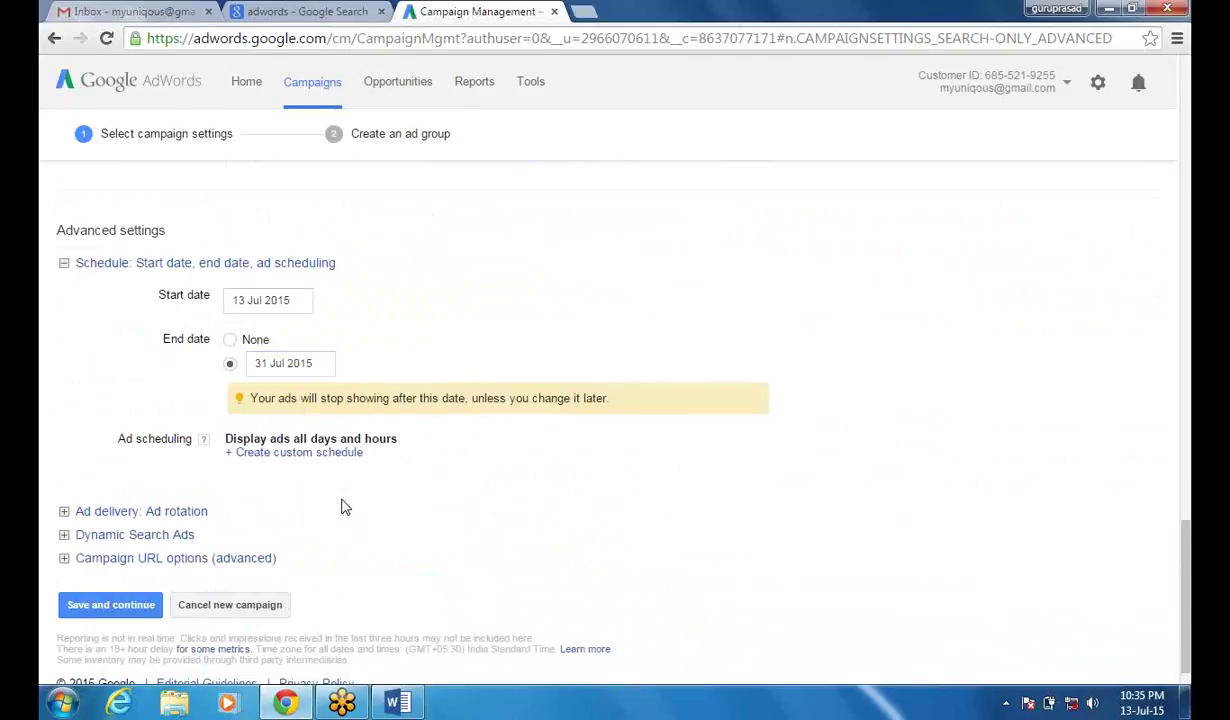
# - Create a custom ad schedule row for Monday to Friday starting at 10 AM
pyautogui.click(300, 455)
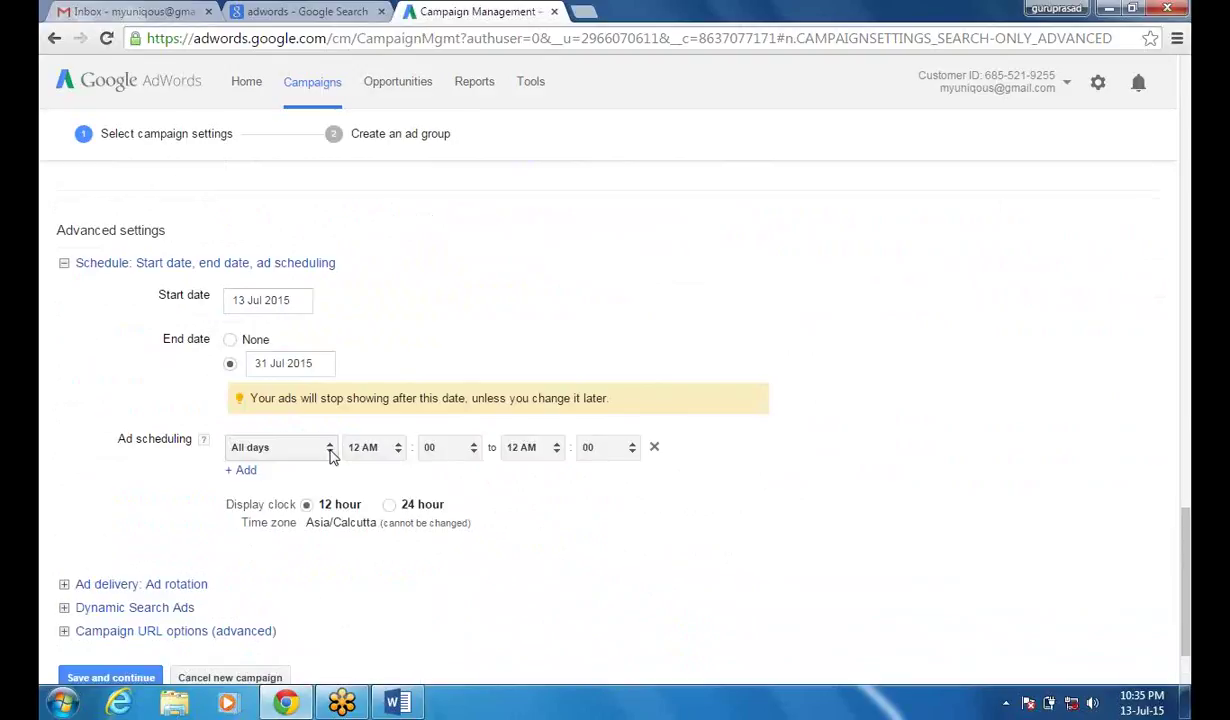
pyautogui.click(335, 455)
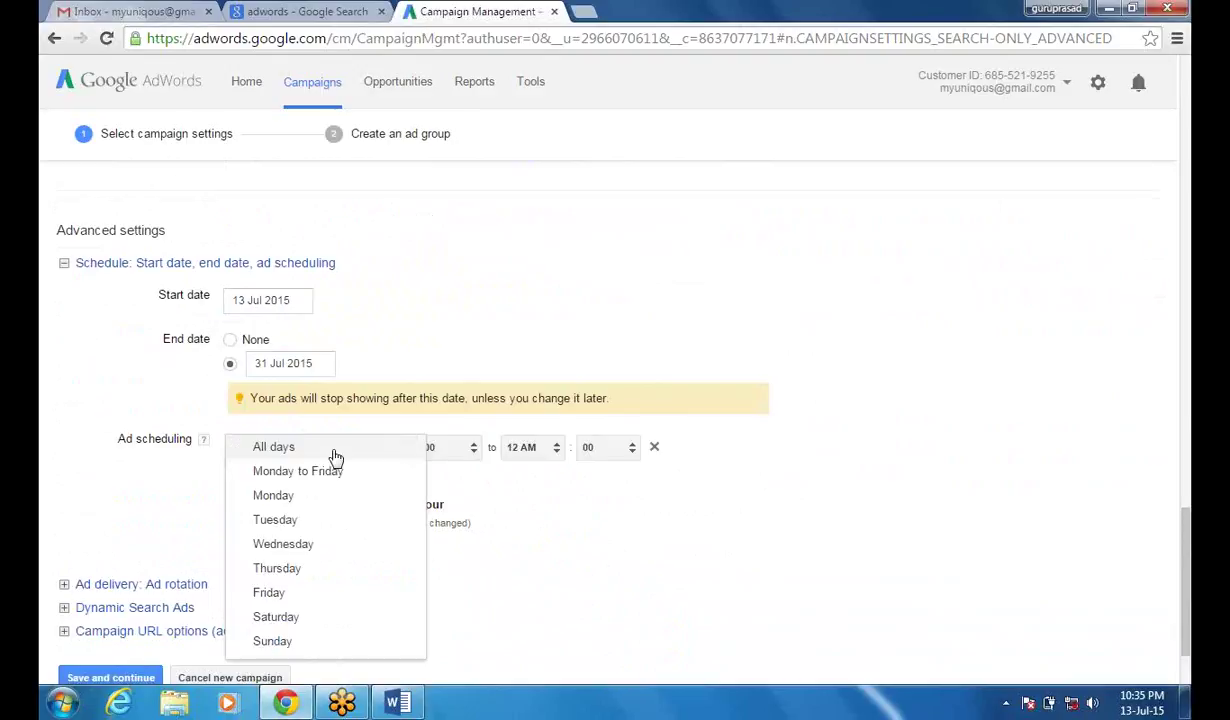
pyautogui.click(324, 477)
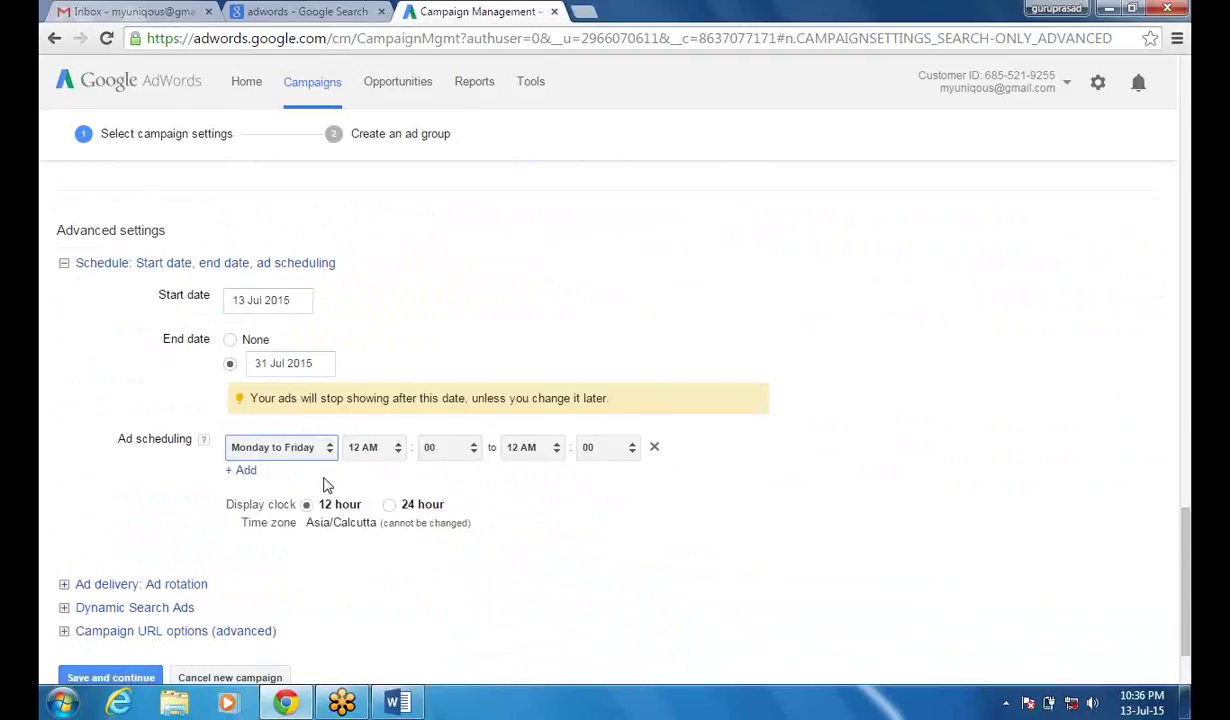
pyautogui.click(397, 453)
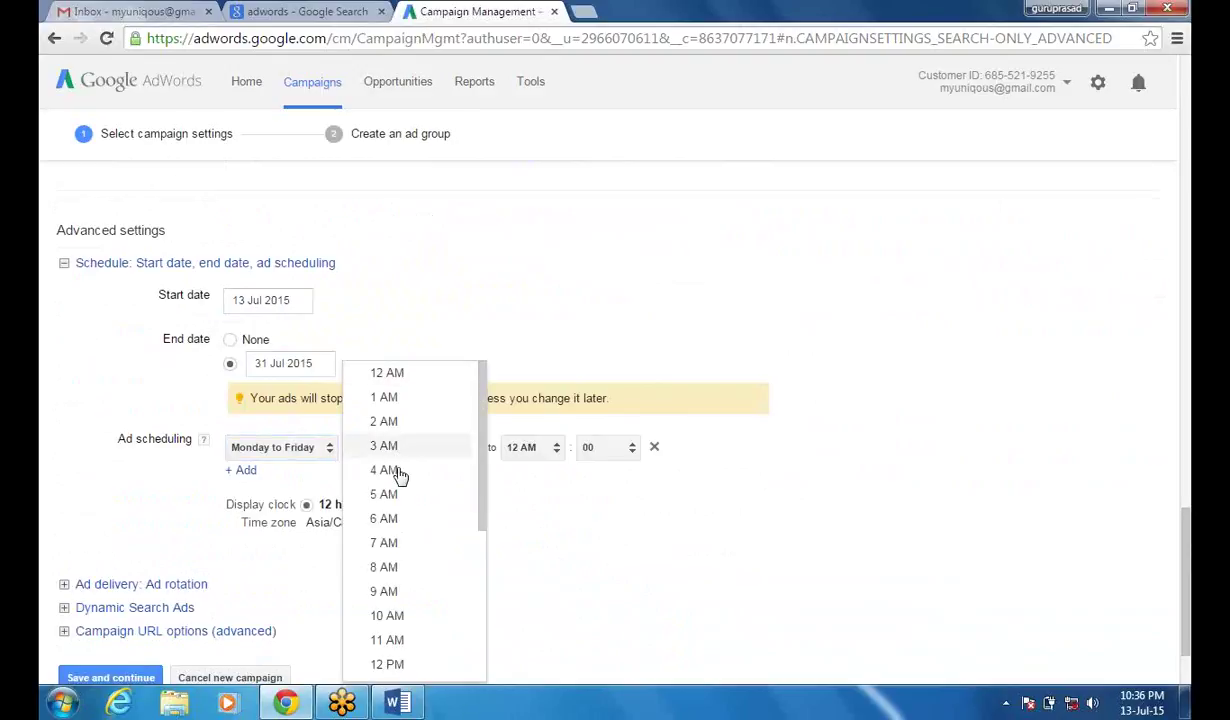
pyautogui.click(409, 618)
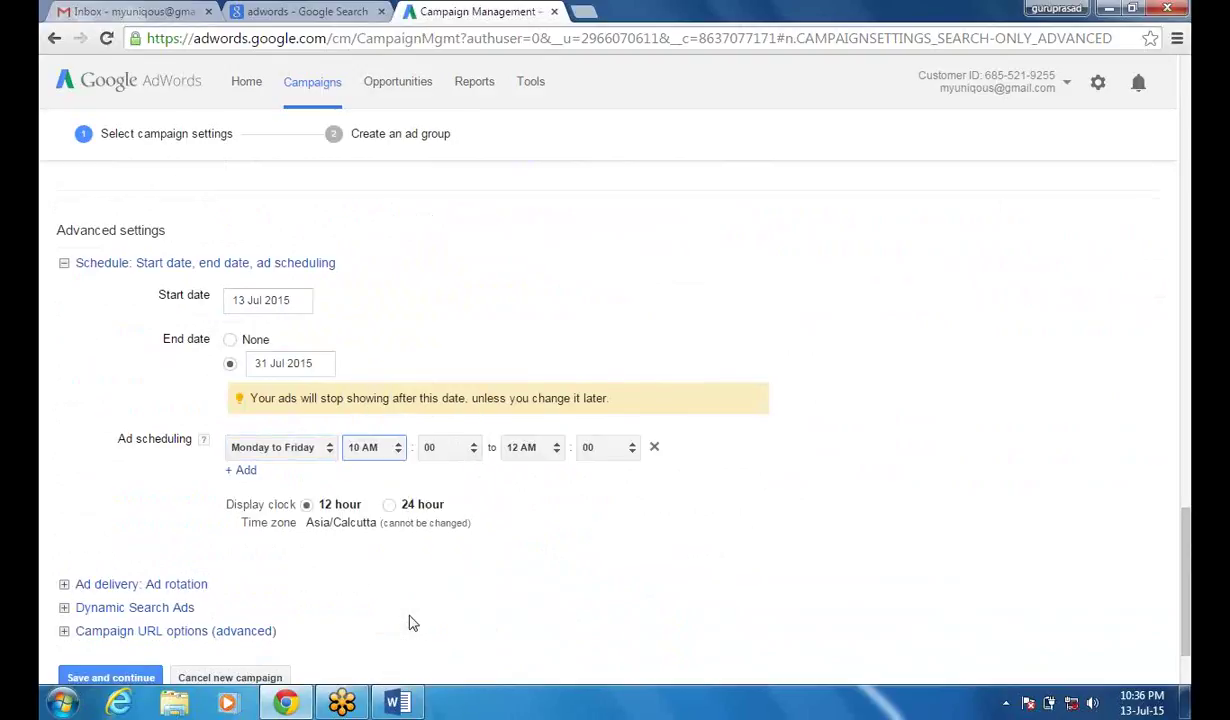
pyautogui.click(556, 452)
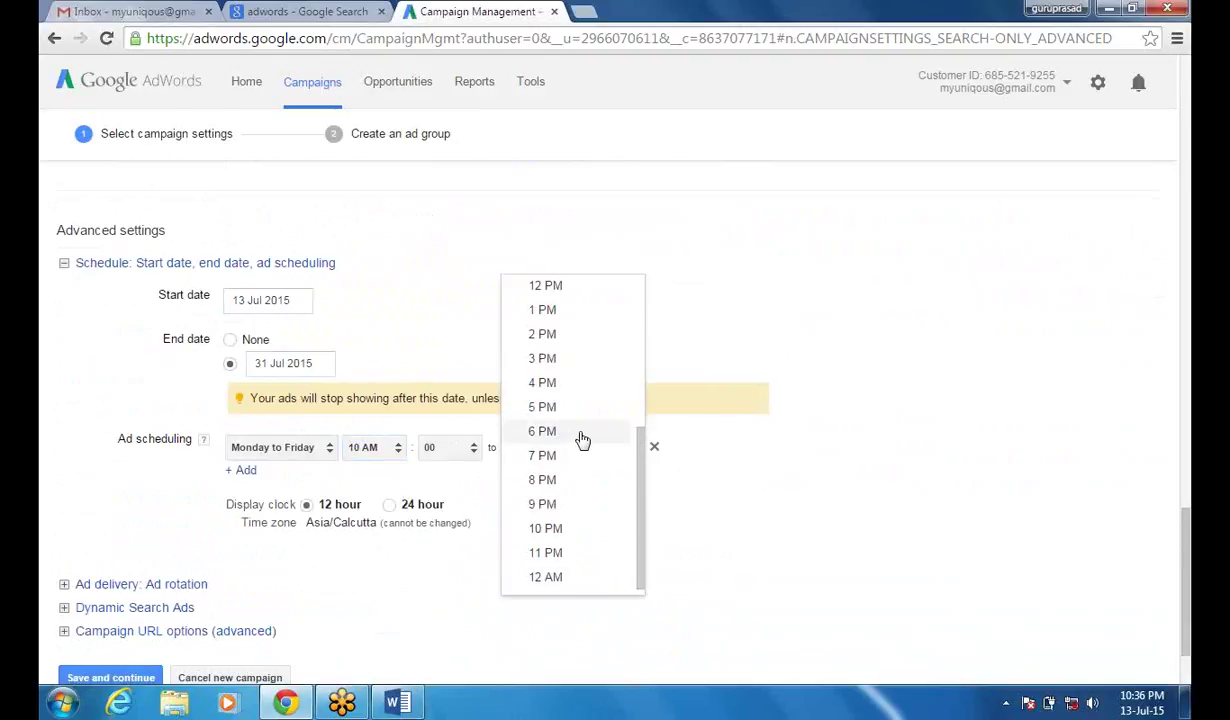
pyautogui.click(580, 438)
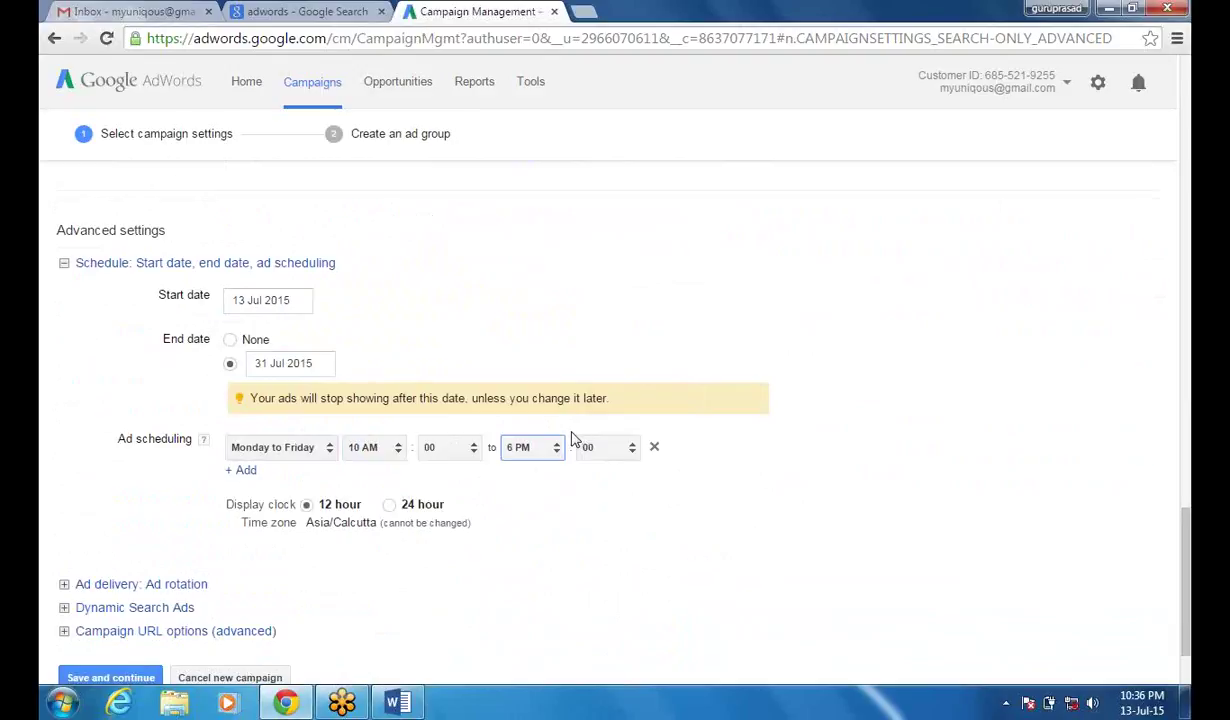
# - Change the row's end hour to 1 PM and remove the extra second scheduling row
pyautogui.click(248, 472)
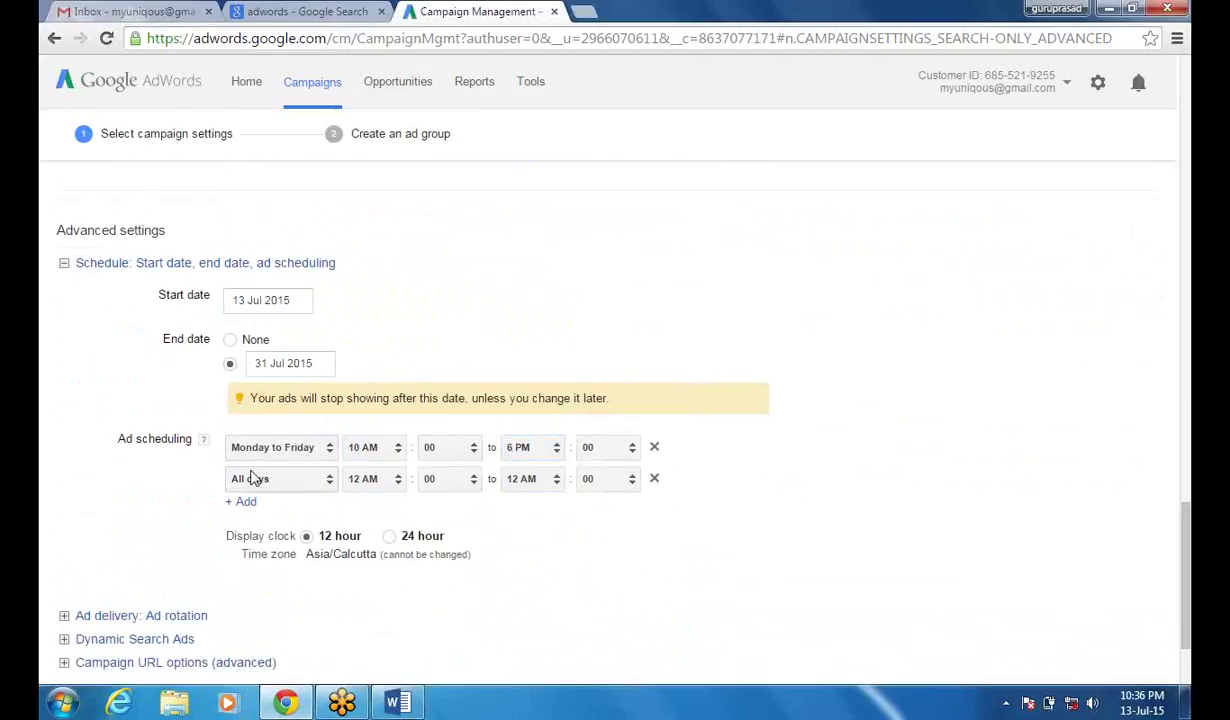
pyautogui.click(557, 457)
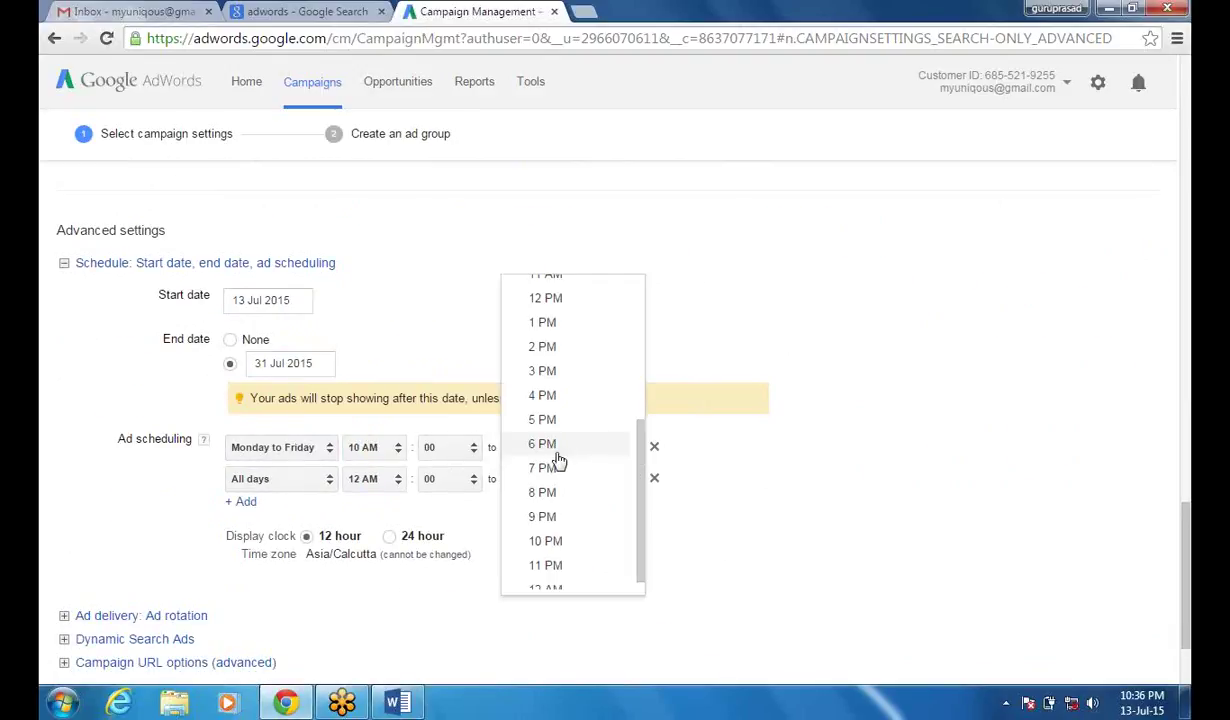
pyautogui.click(545, 323)
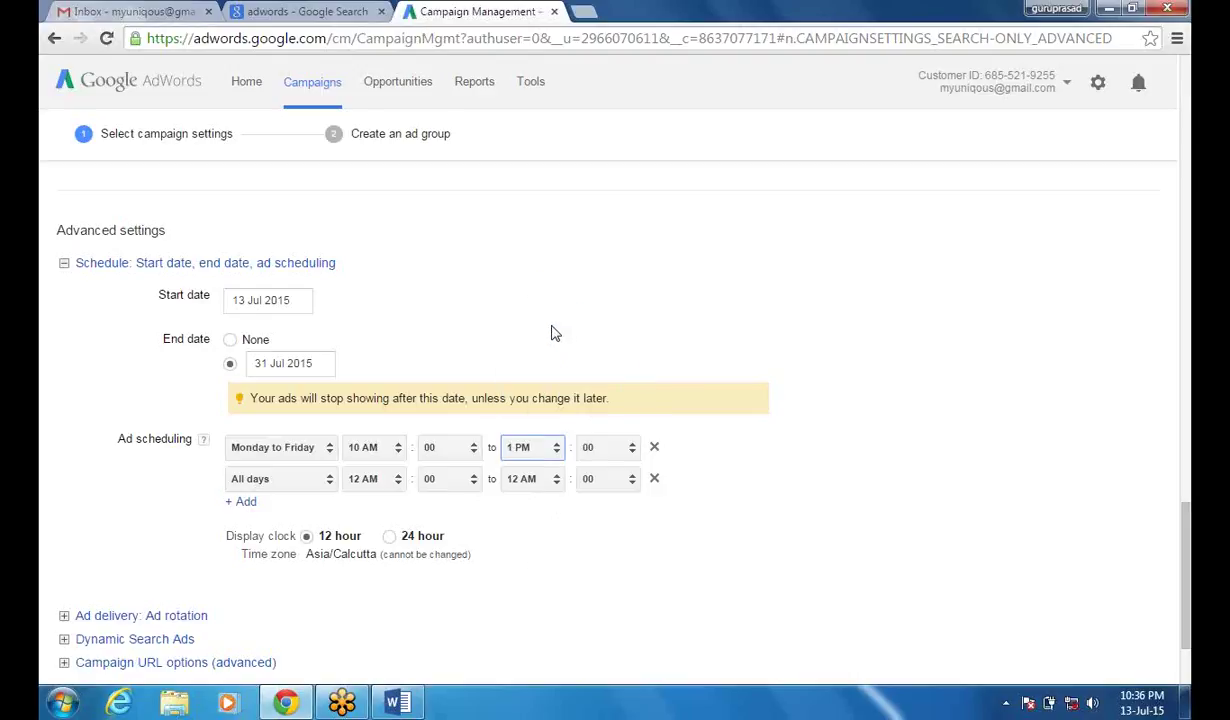
pyautogui.click(331, 482)
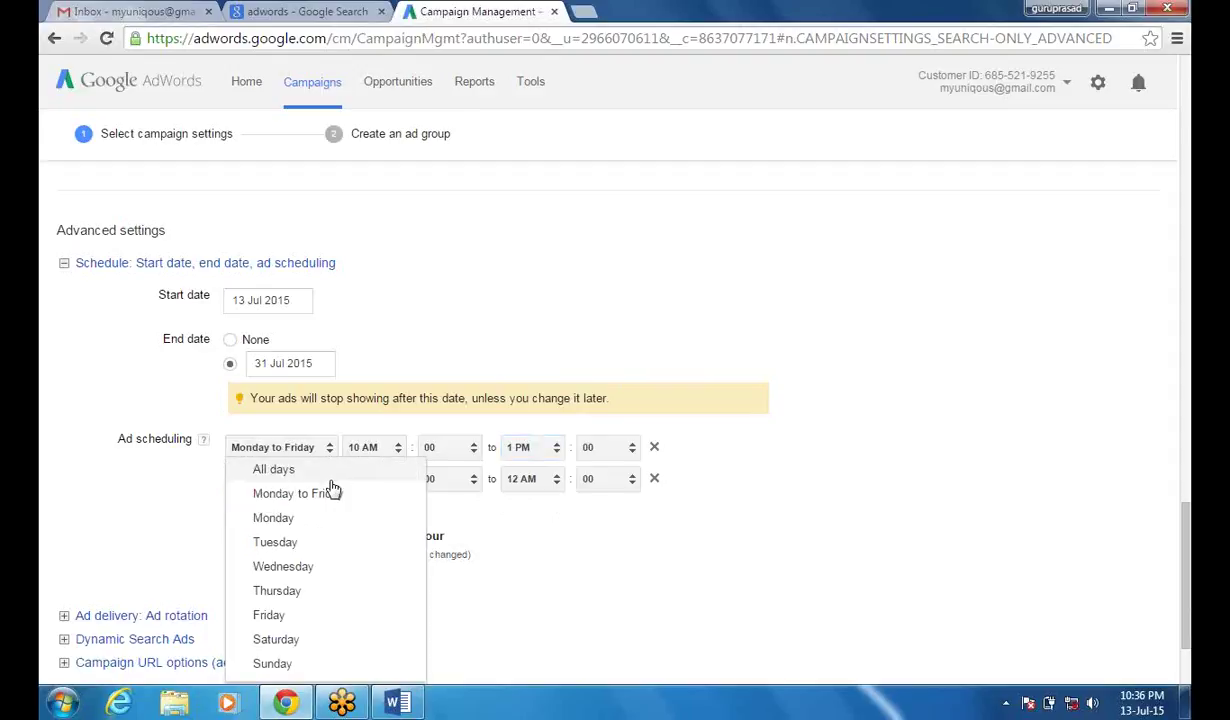
pyautogui.click(305, 493)
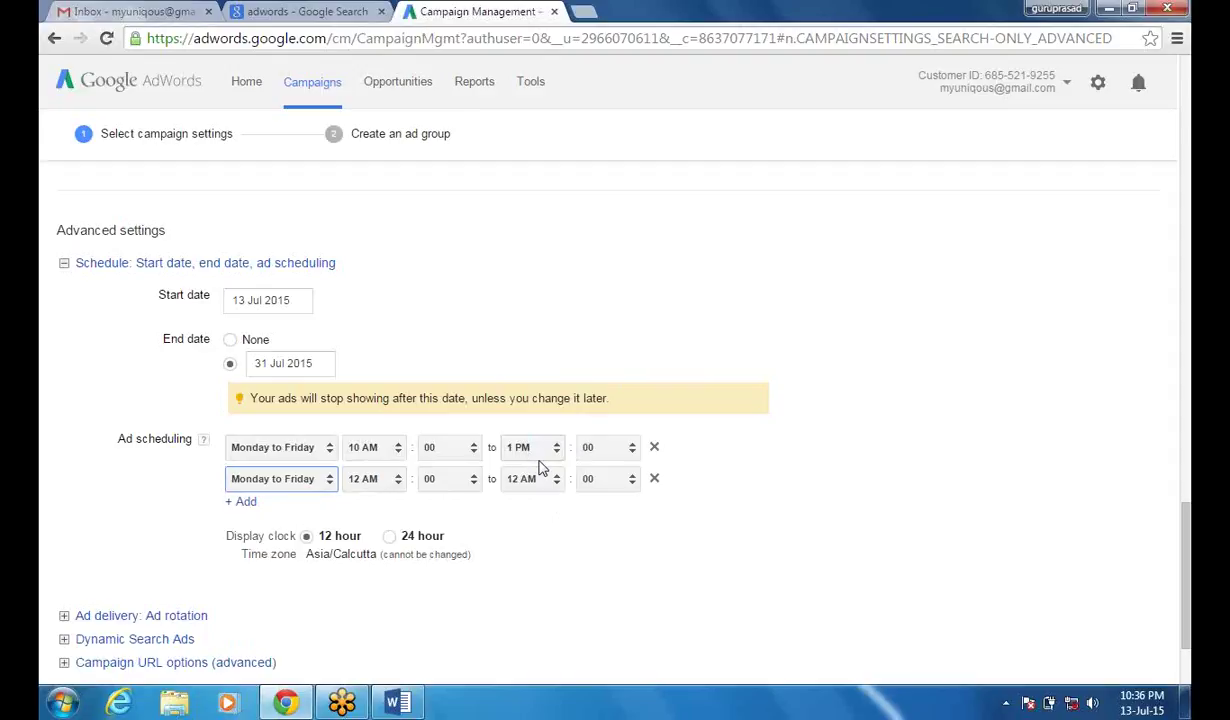
pyautogui.click(655, 481)
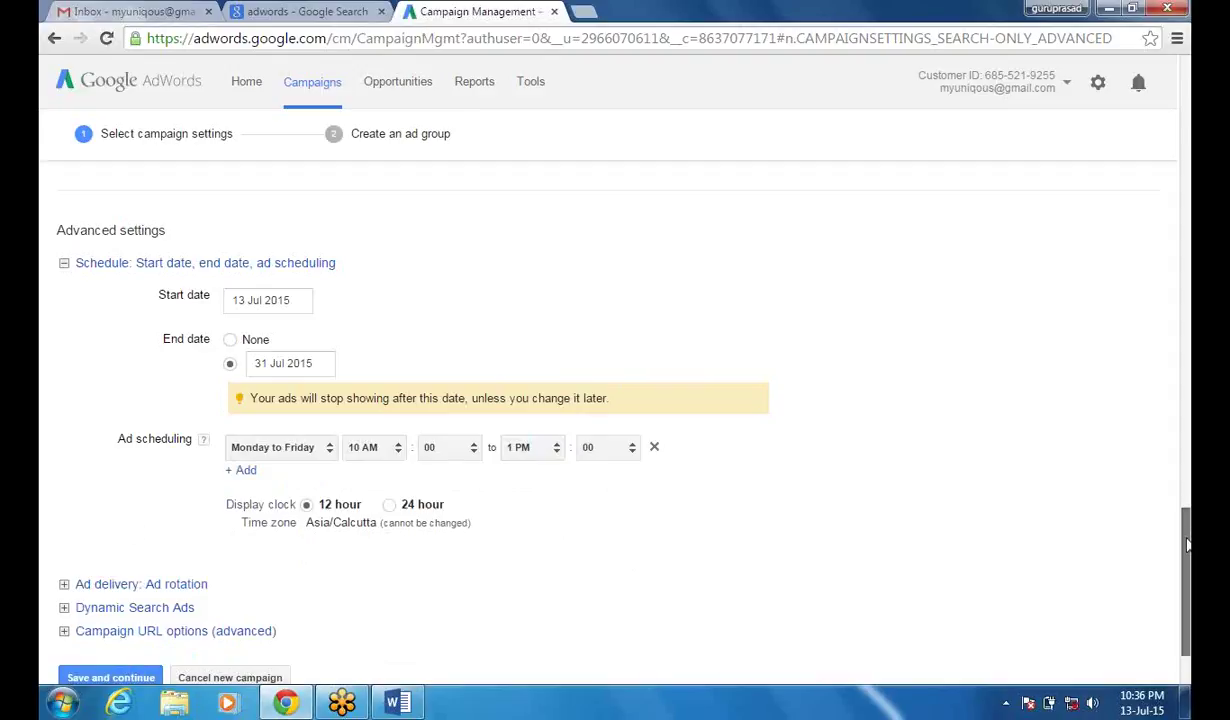
# - Show the Ad delivery ad rotation options, keeping Optimise for clicks selected
pyautogui.scroll(-1, 1187, 553)
pyautogui.scroll(-2, 1187, 553)
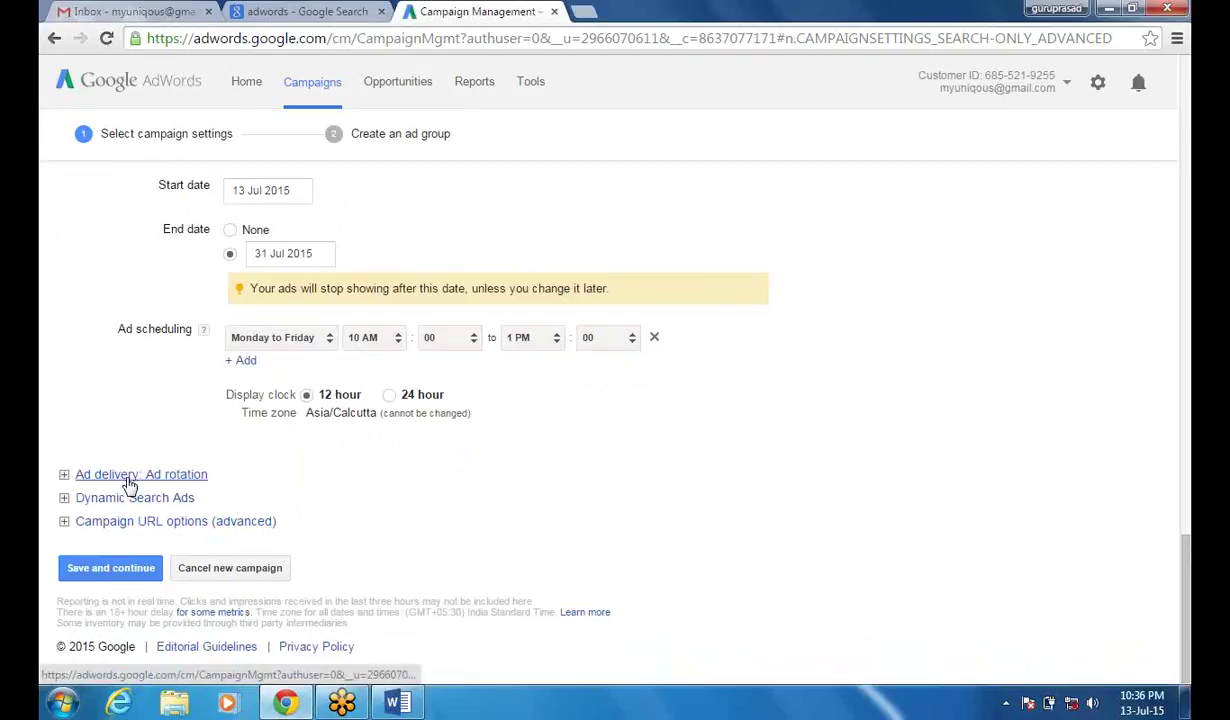
pyautogui.click(128, 478)
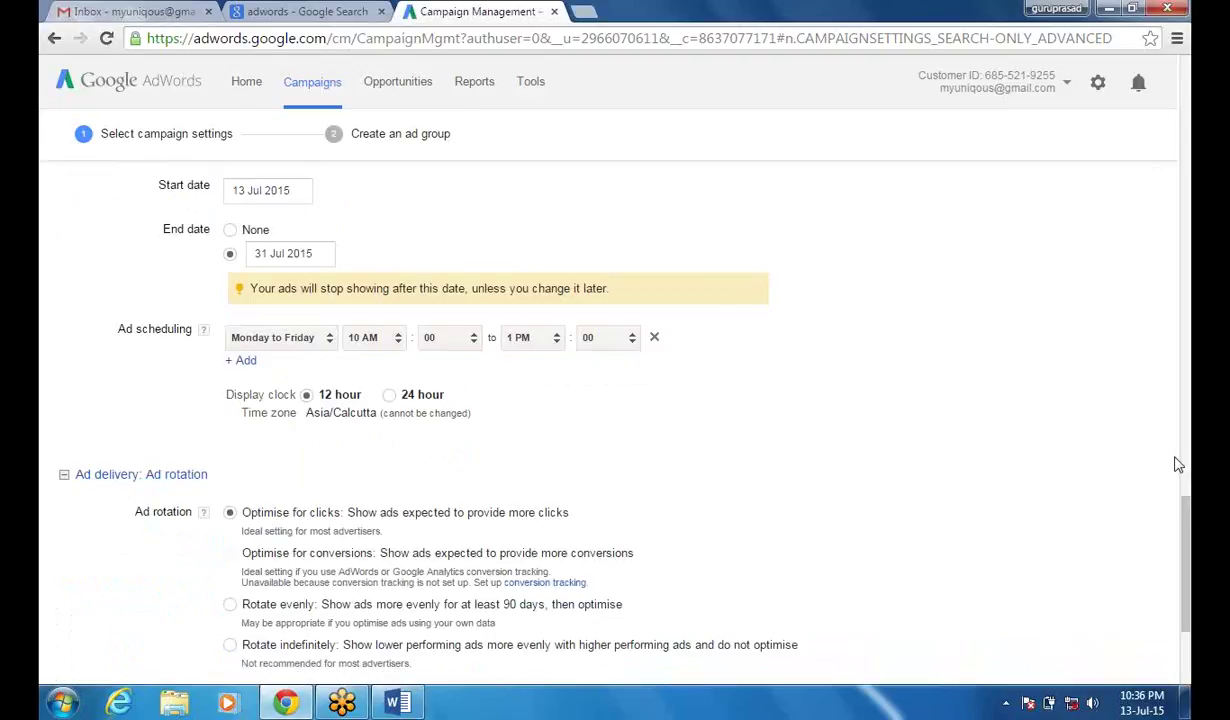
pyautogui.moveTo(1185, 508); pyautogui.dragTo(1186, 542)
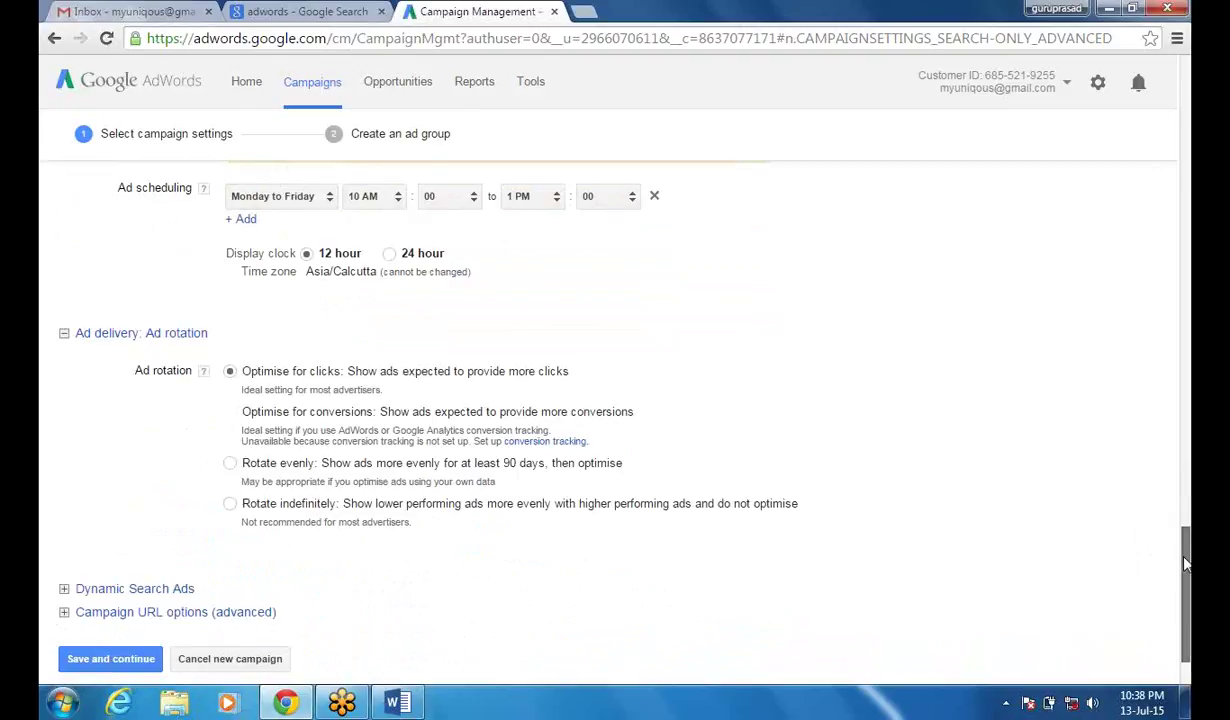
pyautogui.scroll(-1, 1185, 565)
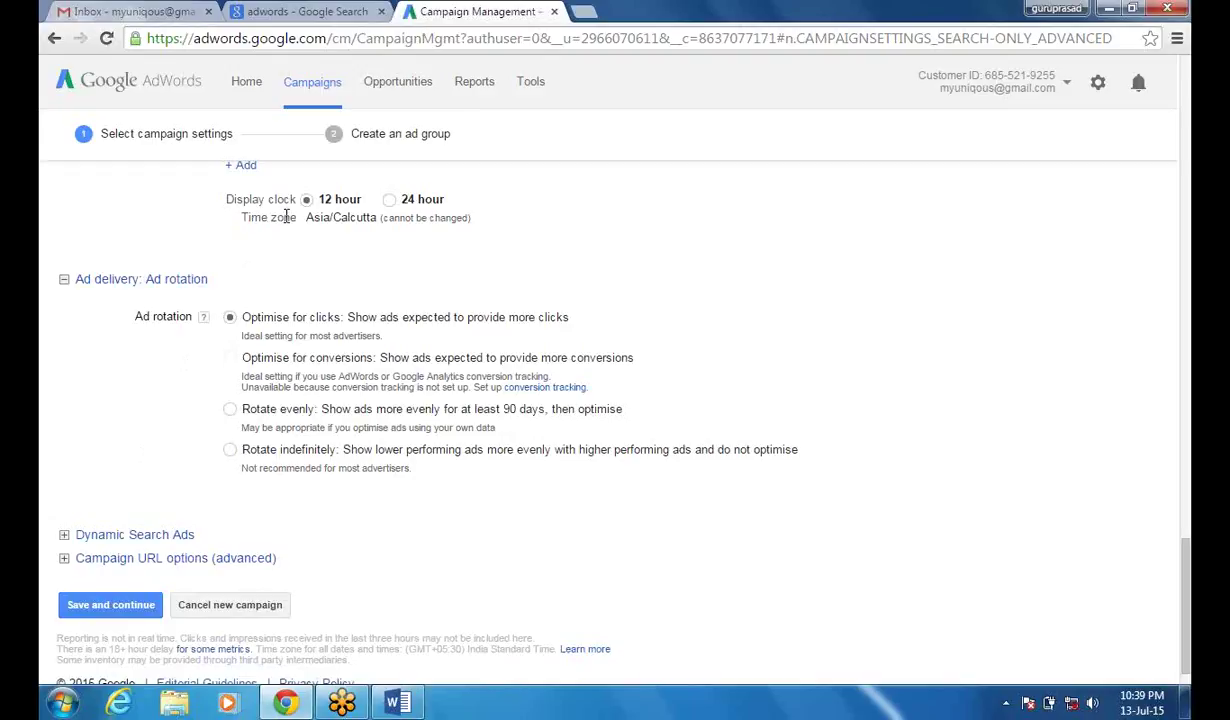
pyautogui.click(113, 610)
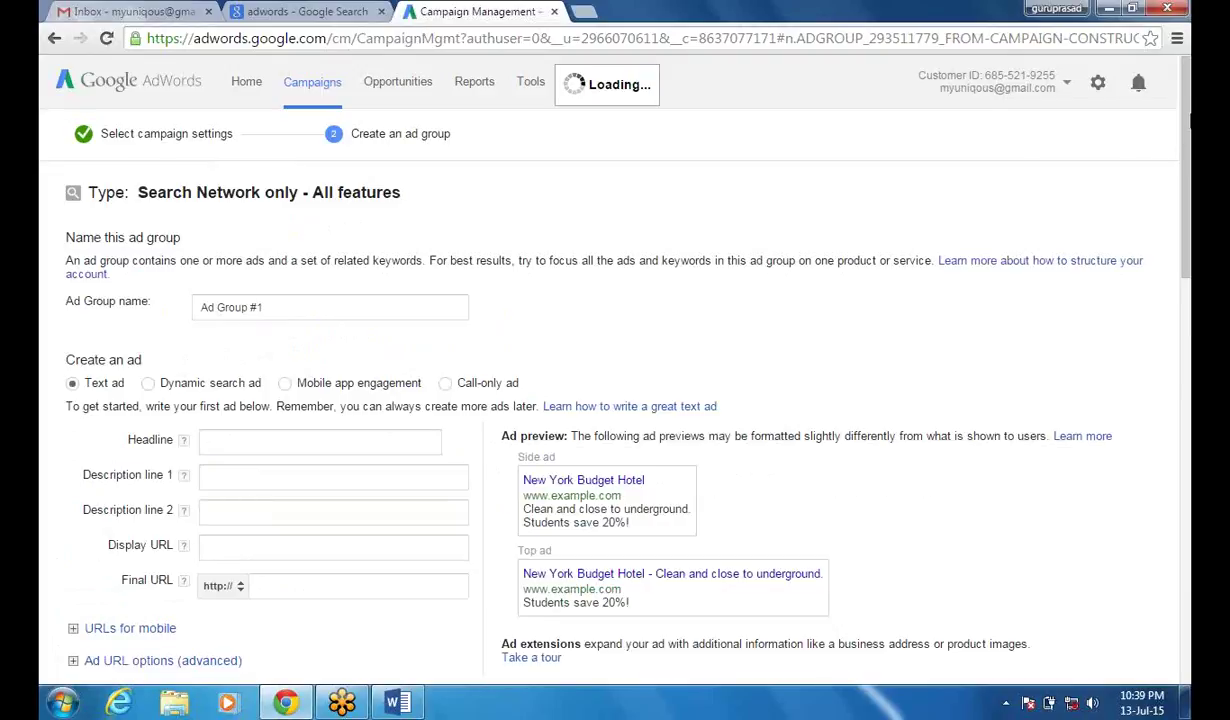
# - Scroll the Create an ad group form showing default name Ad Group #1 and empty ad fields
pyautogui.moveTo(1188, 135); pyautogui.dragTo(1188, 126)
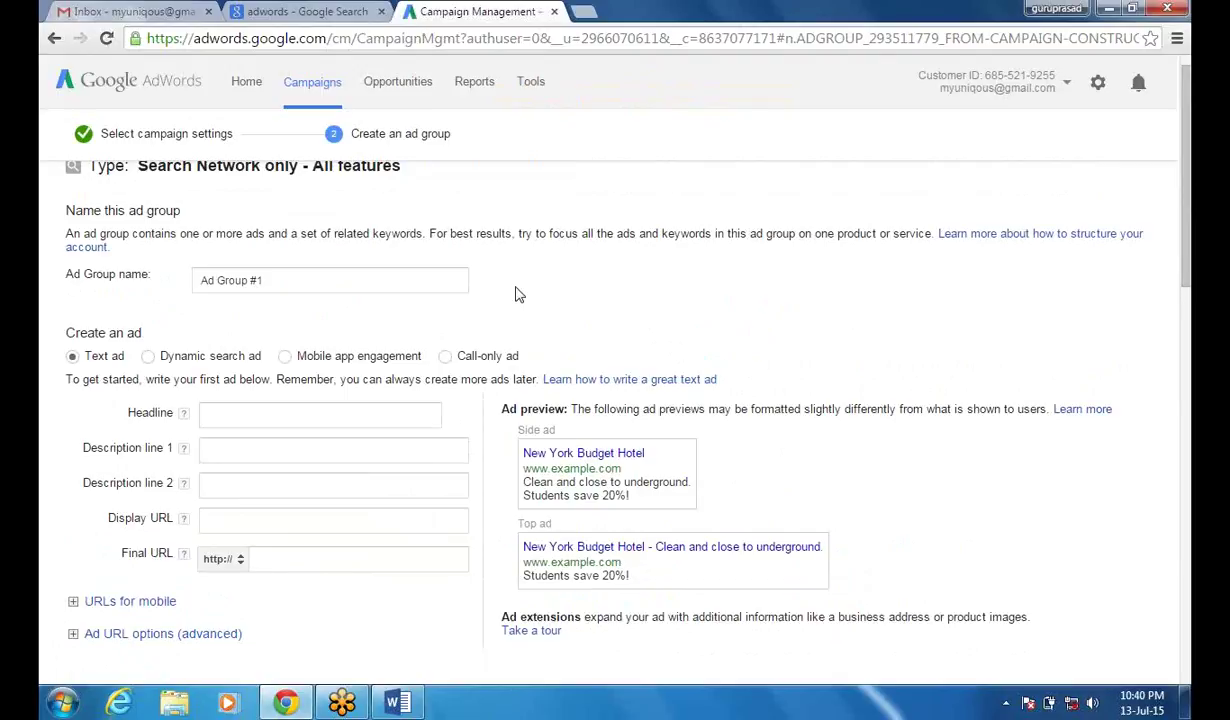
pyautogui.click(275, 280)
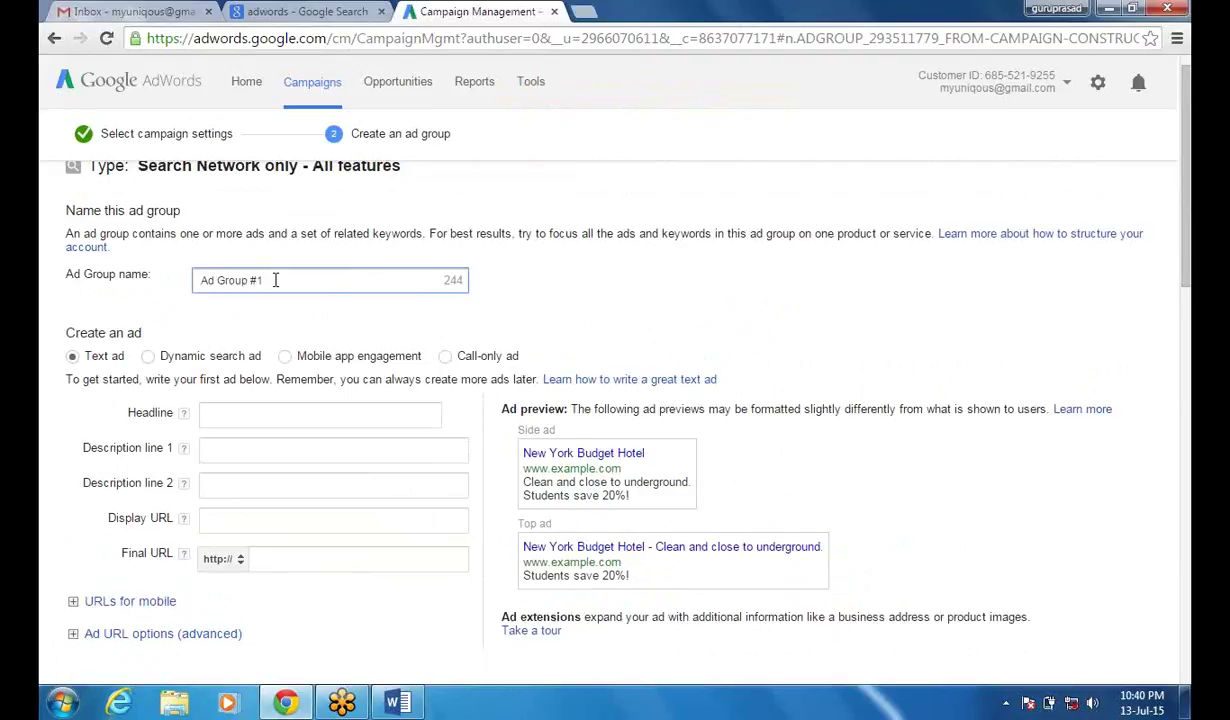
pyautogui.click(235, 414)
pyautogui.click(230, 451)
pyautogui.click(227, 485)
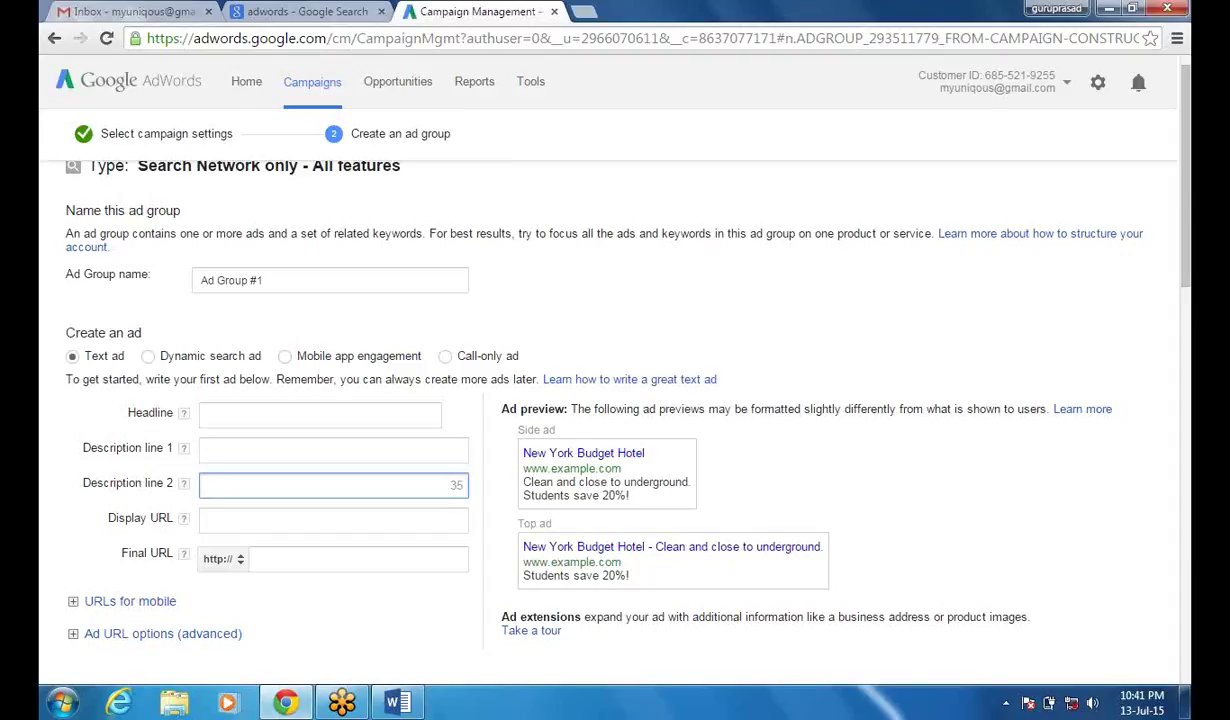
pyautogui.click(895, 630)
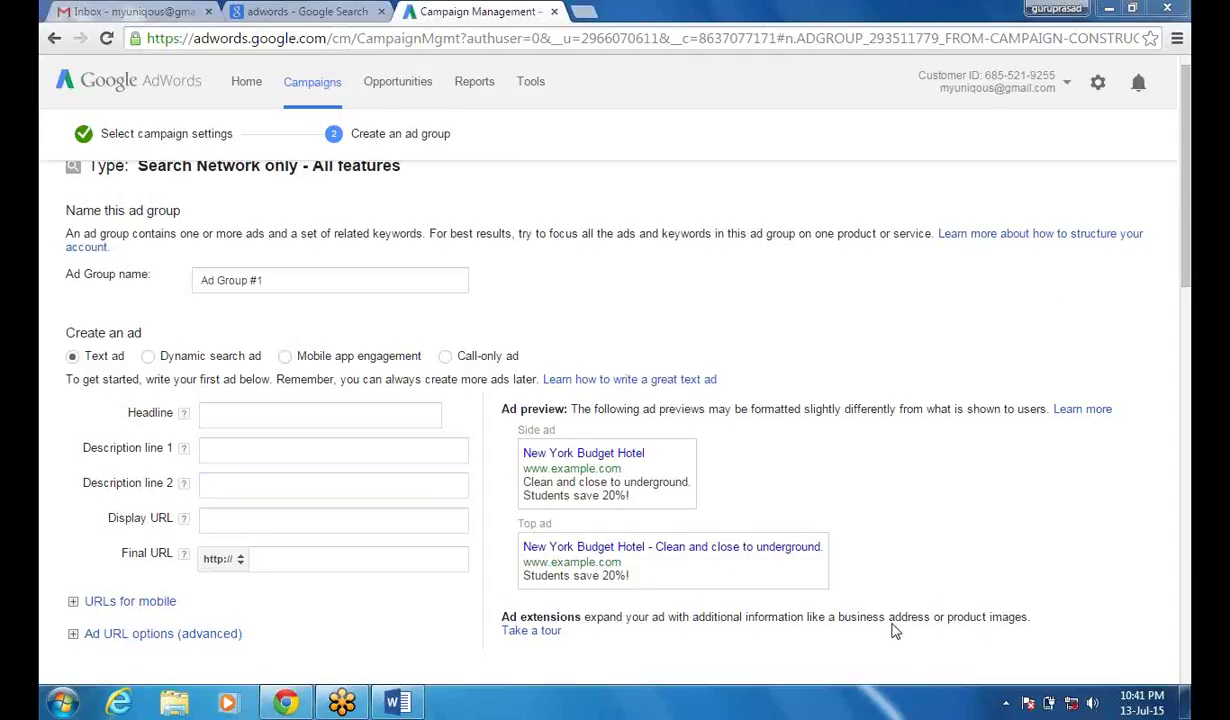